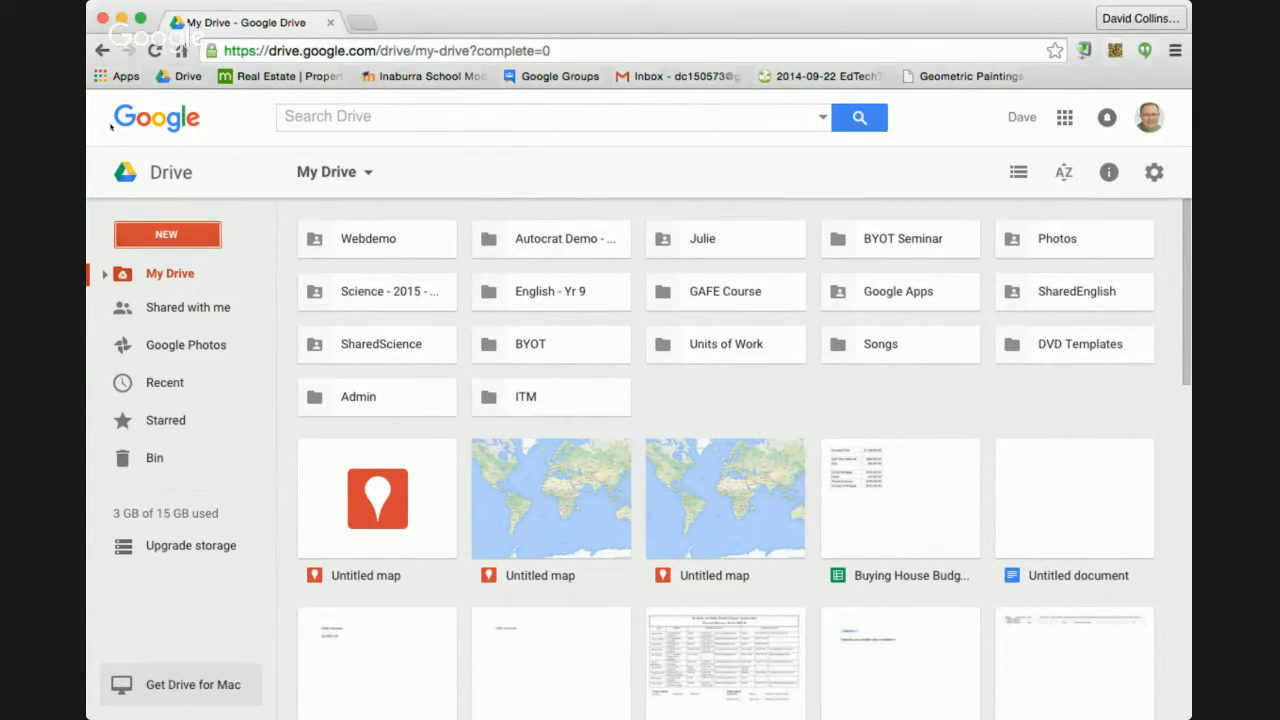
Step: Create a new Google My Maps map from My Drive
left_click(157, 233)
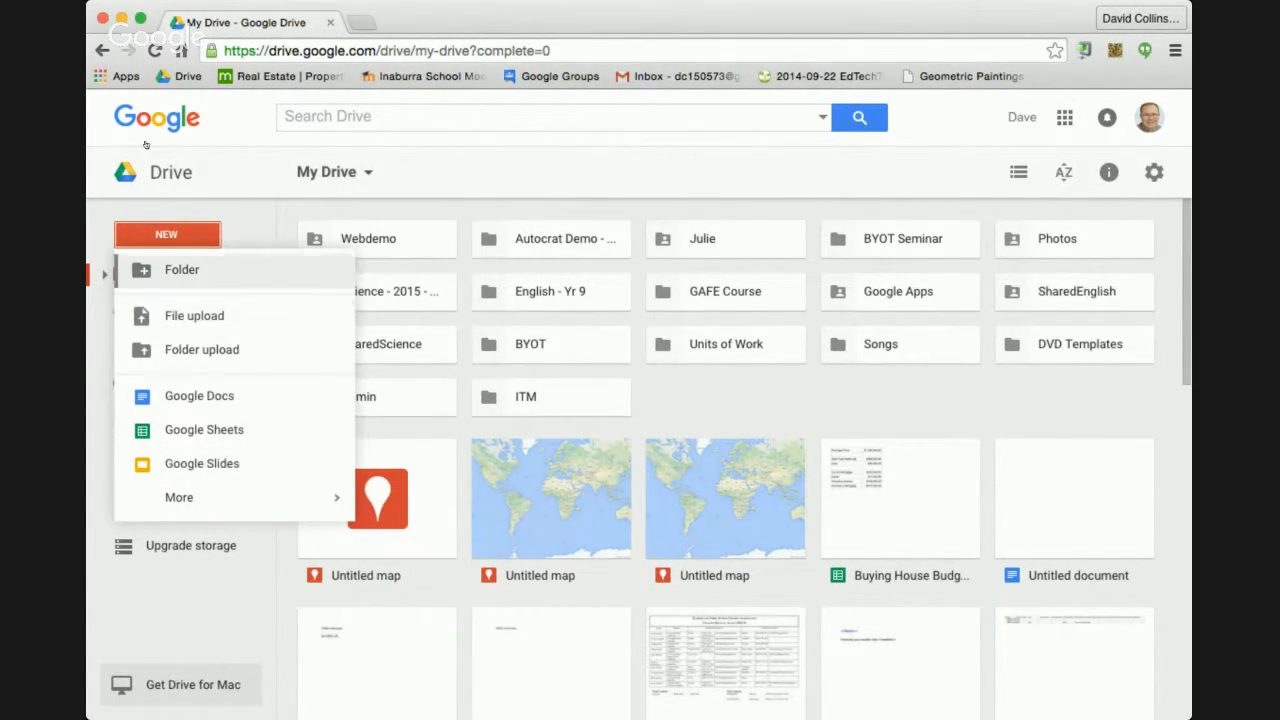
mouse_move(180, 497)
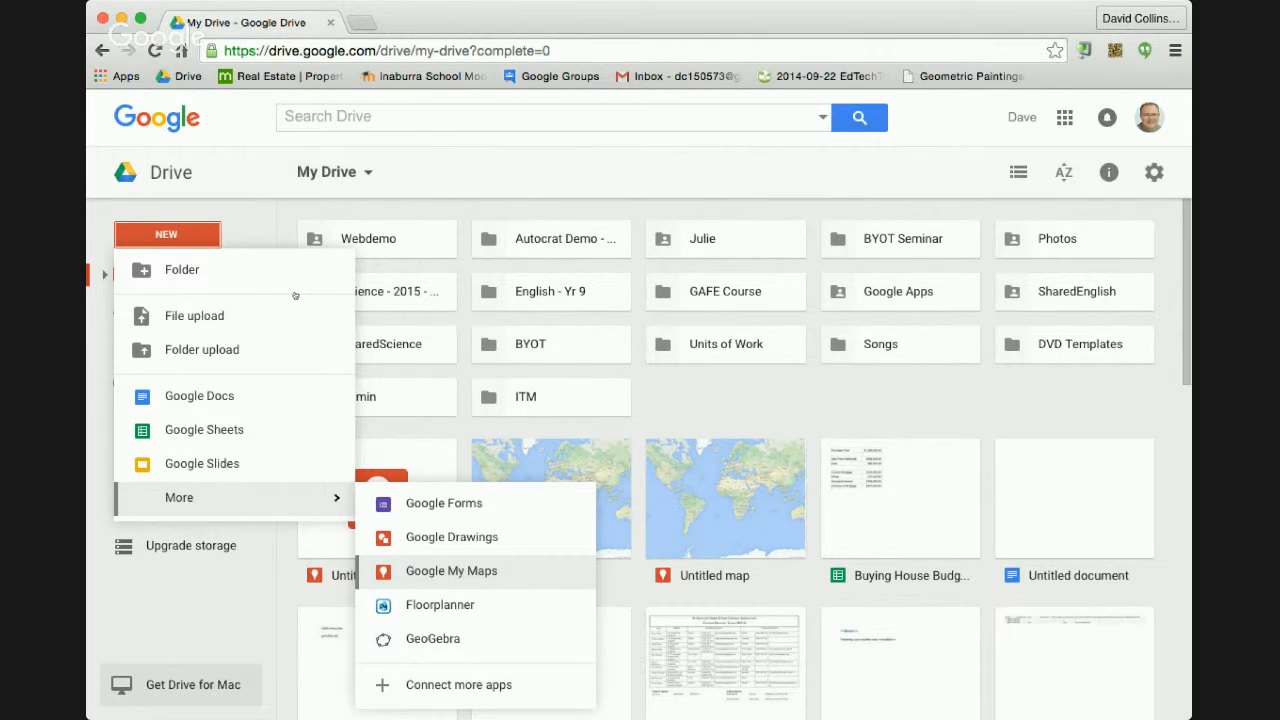
left_click(451, 570)
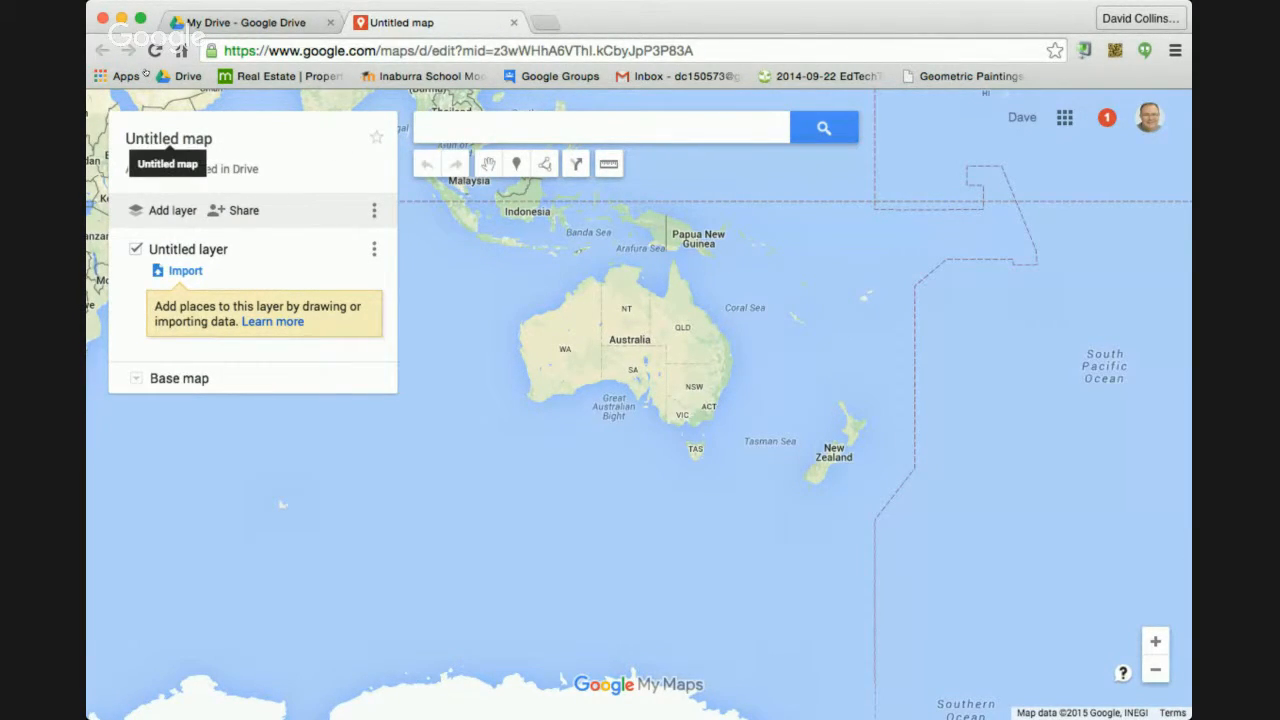
Step: Title the untitled map "Demo for Single Point IT" and save it without a description
left_click(168, 139)
type("DEmo")
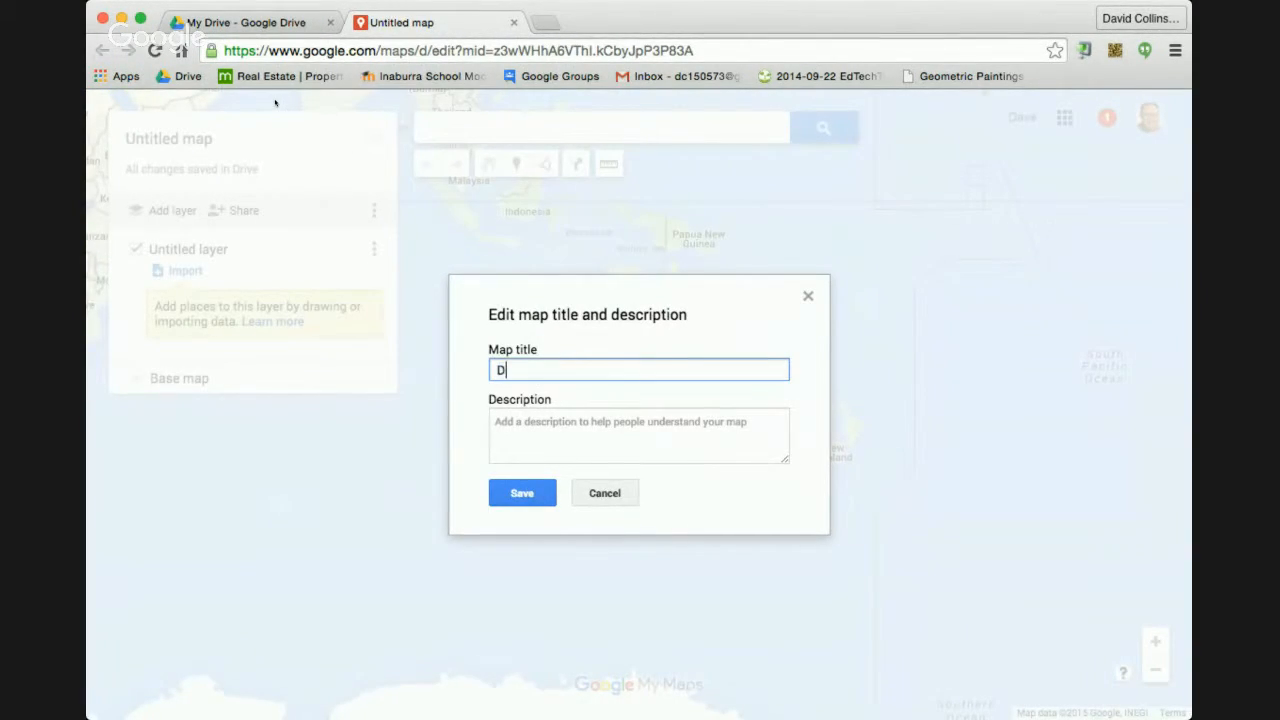
key("BackSpace")
key("BackSpace")
key("BackSpace")
type("emo for Single Point IT")
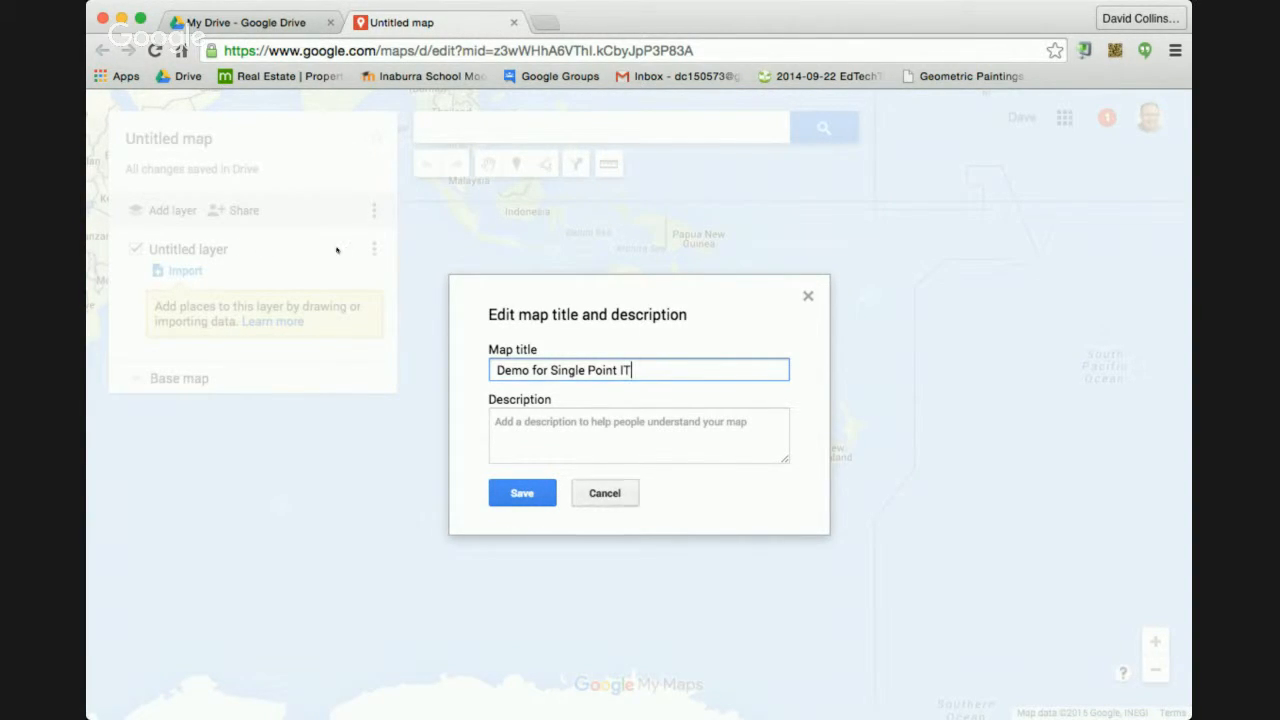
key("Tab")
key("Tab")
key("Return")
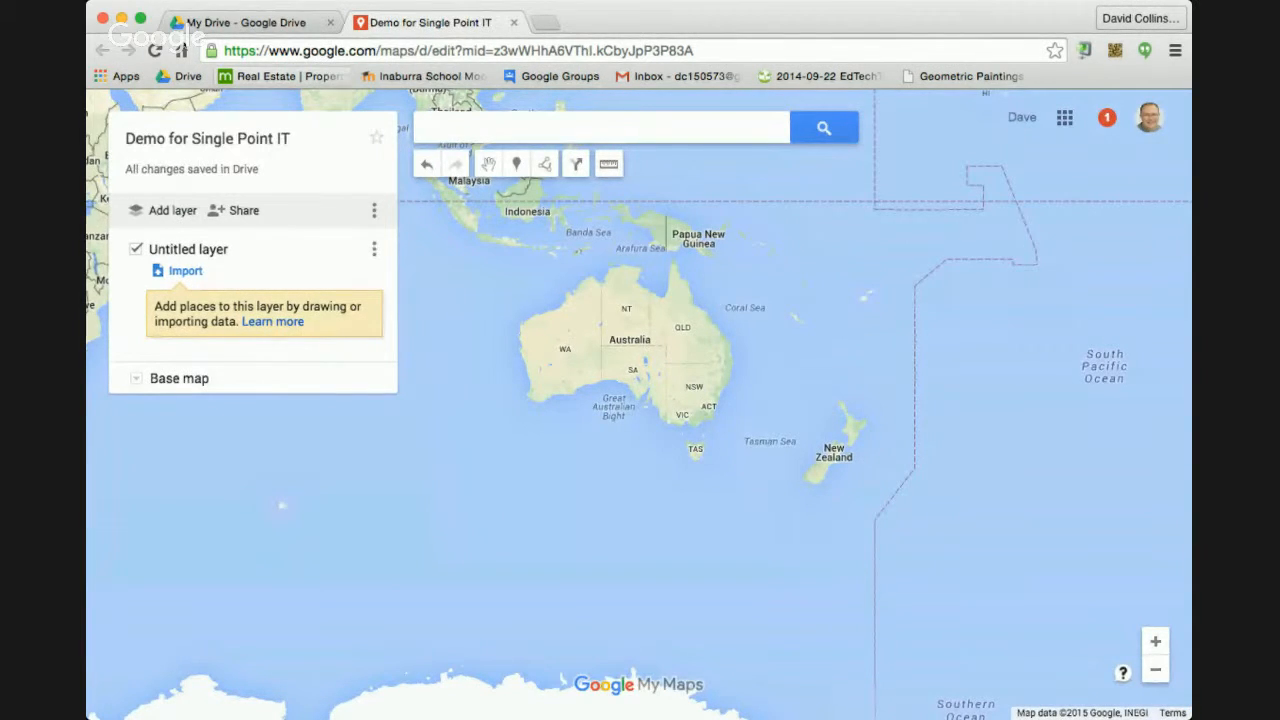
Step: Switch to Google Drive and examine the file actions offered for the Demo for Single Point IT map
left_click(245, 22)
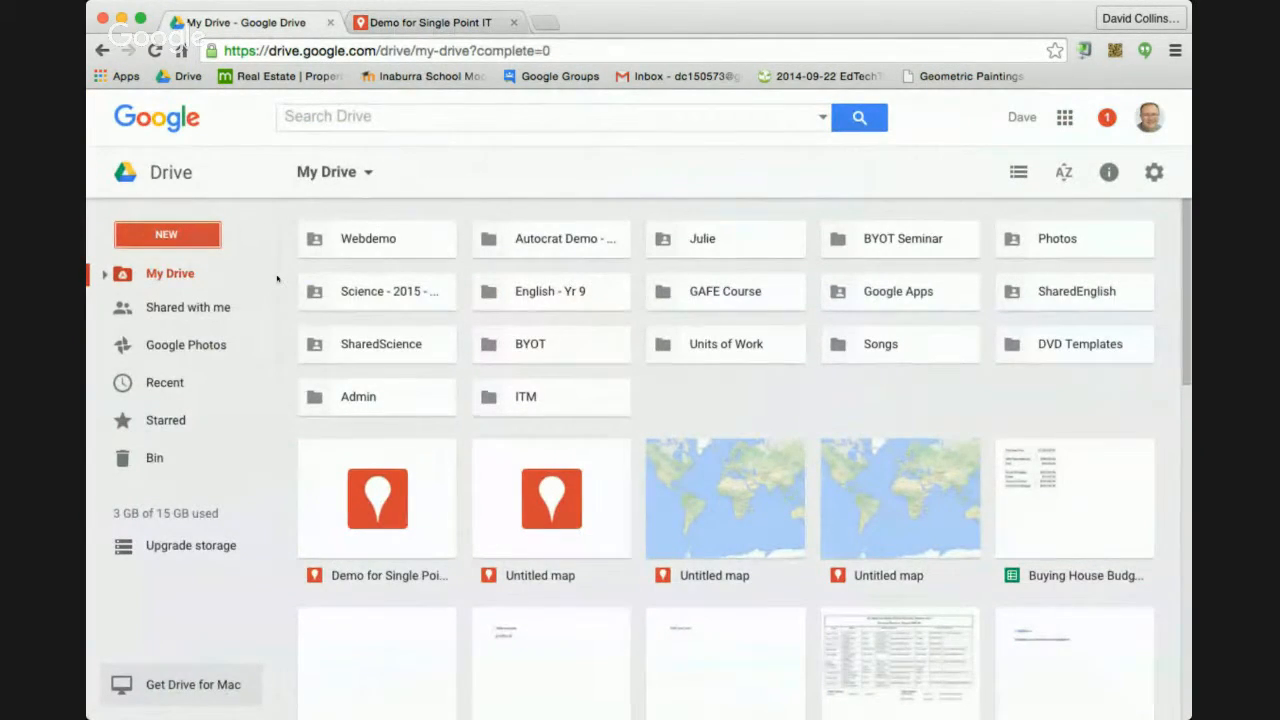
left_click(154, 50)
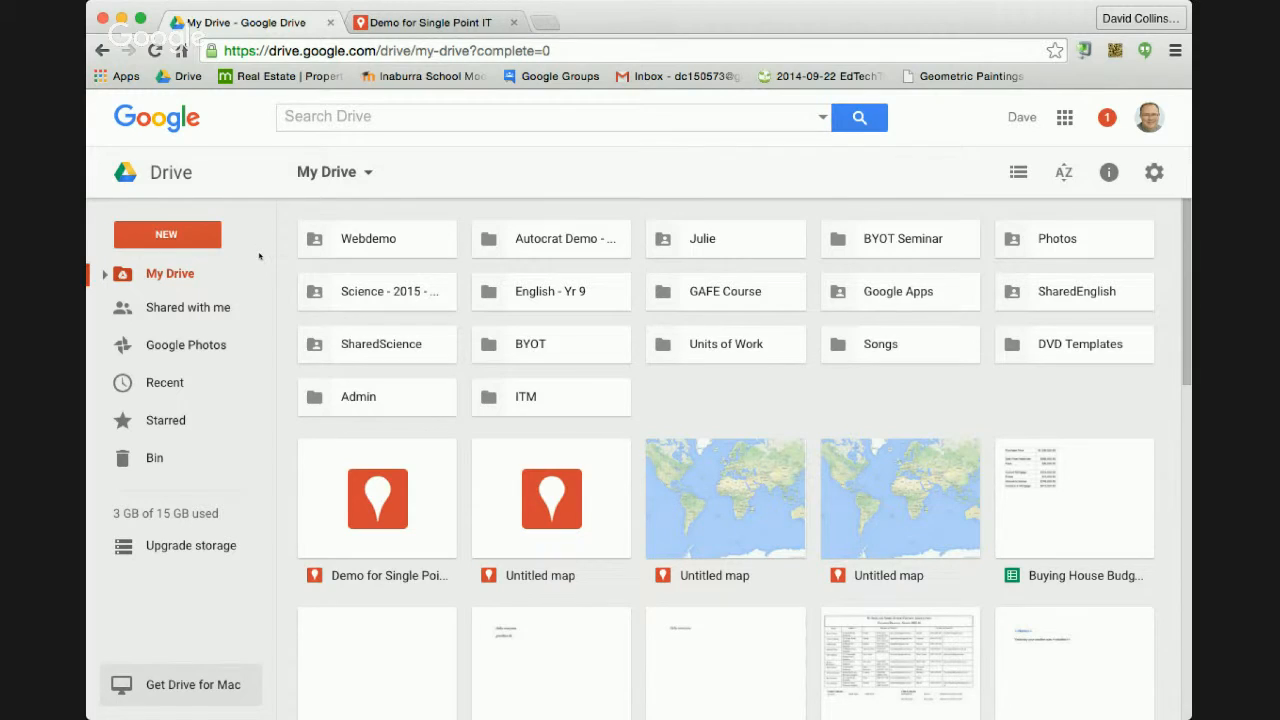
right_click(432, 505)
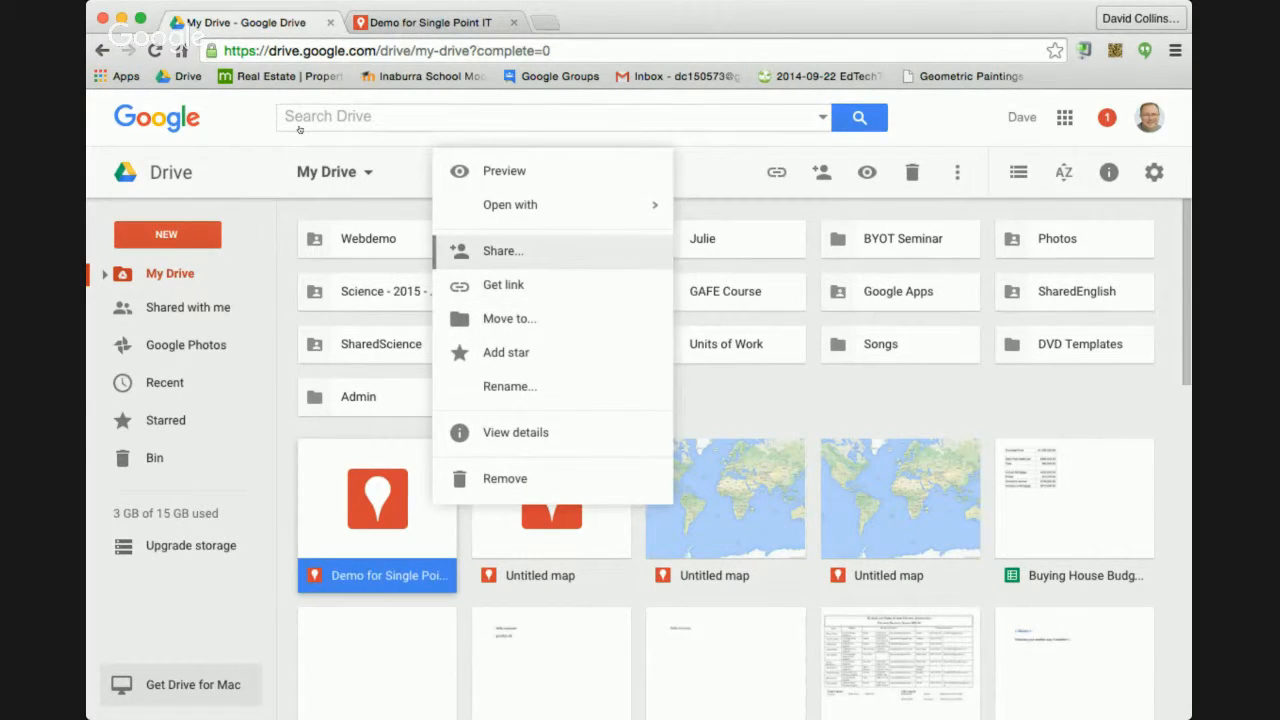
key("Down")
key("Down")
key("Down")
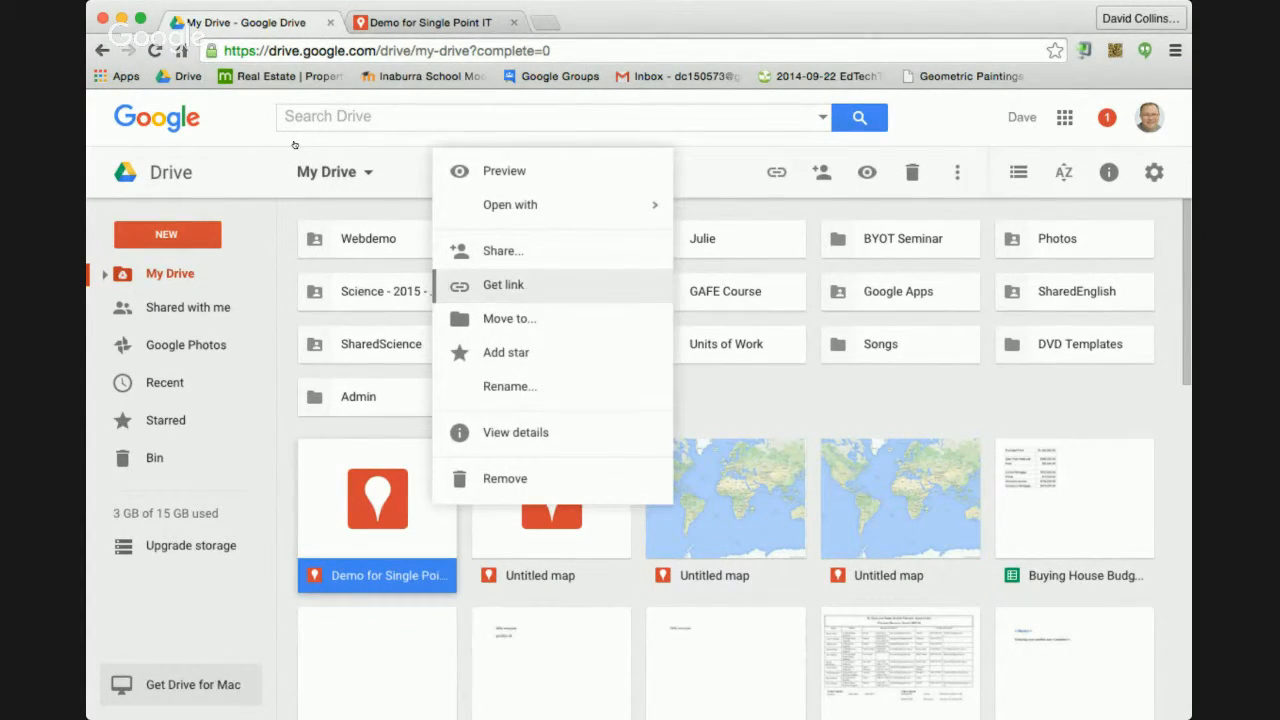
key("Up")
key("Up")
key("Up")
key("Up")
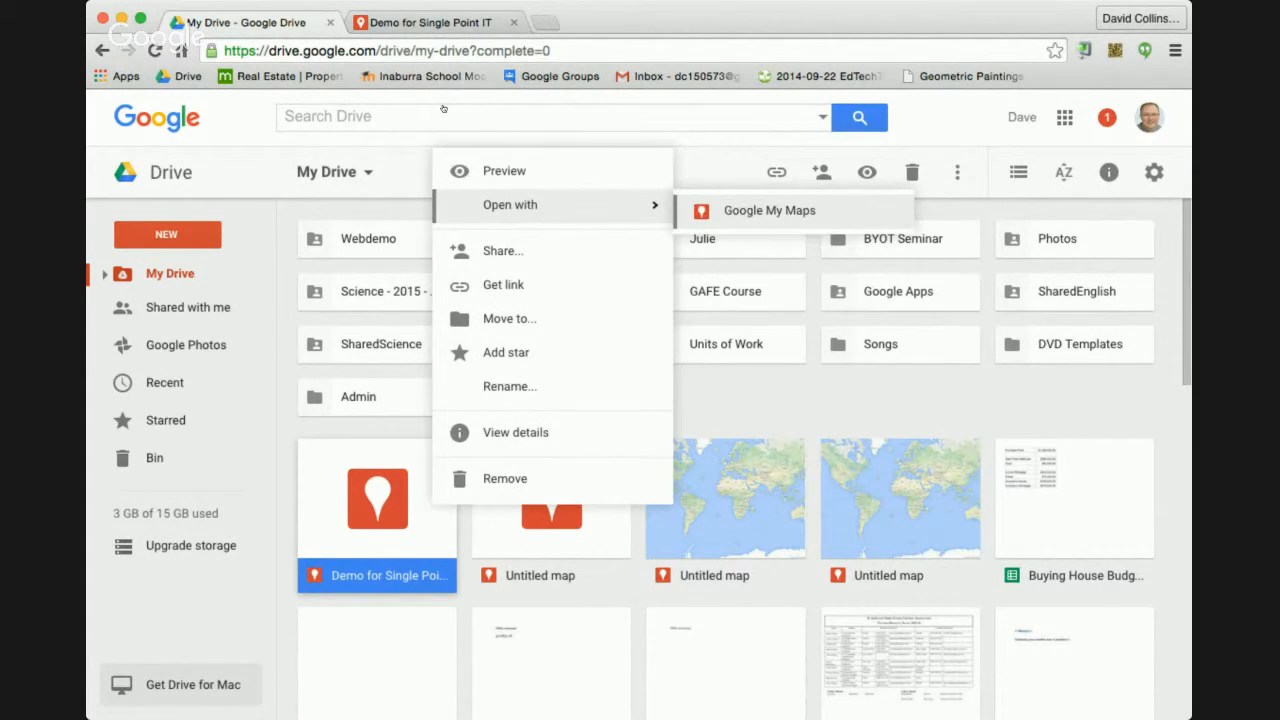
key("Up")
key("Down")
key("Down")
key("Down")
key("Down")
key("Down")
key("Down")
key("Down")
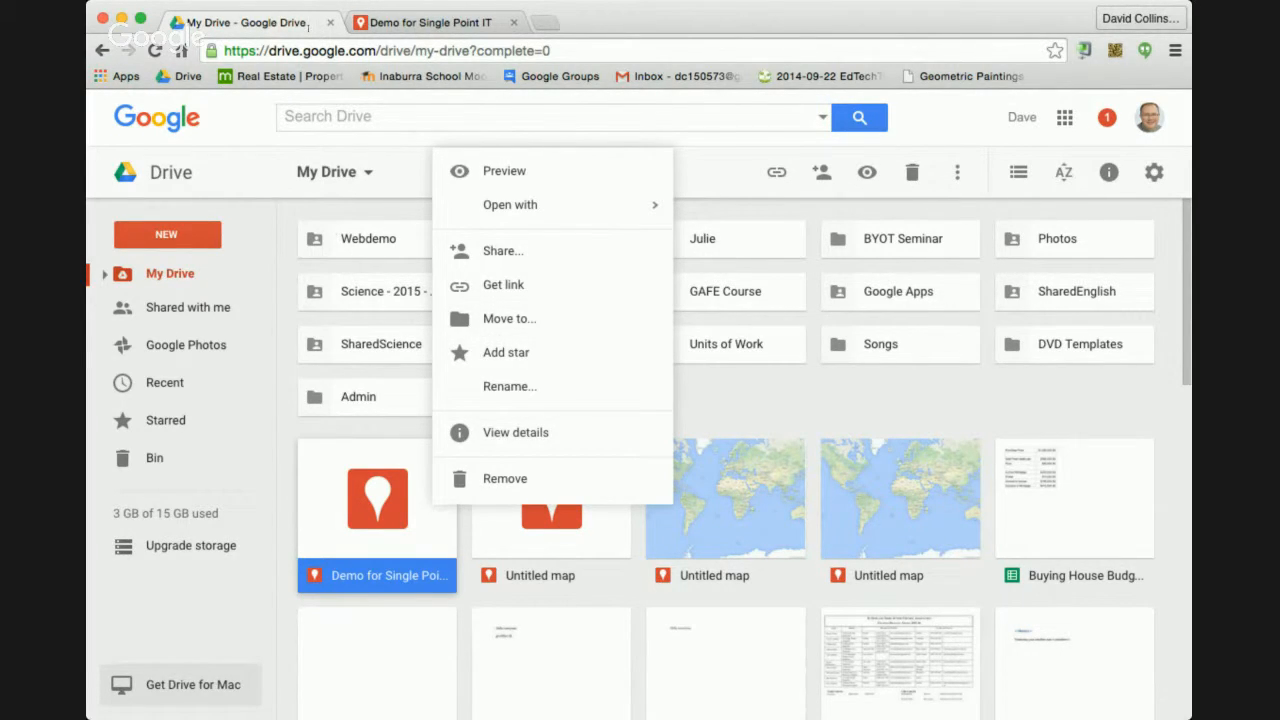
Step: Return to the Demo for Single Point IT map in My Maps and search it for new york
left_click(438, 22)
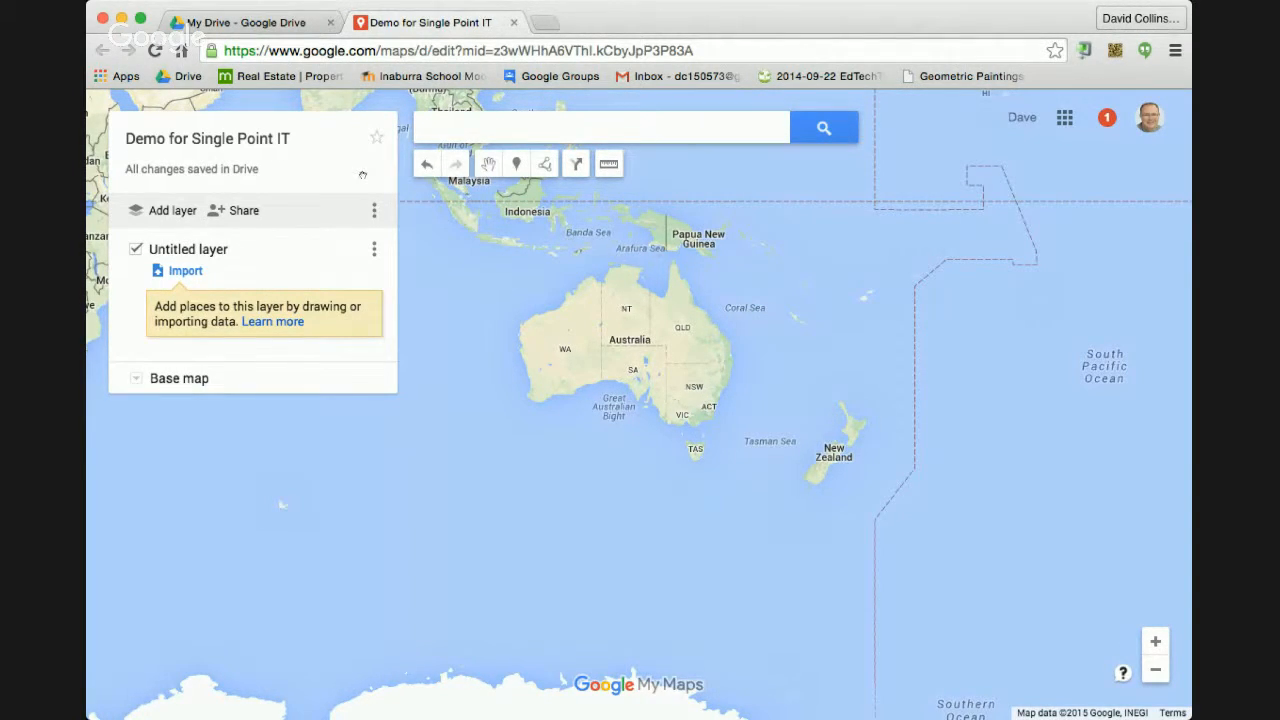
left_click_drag(378, 185, 512, 257)
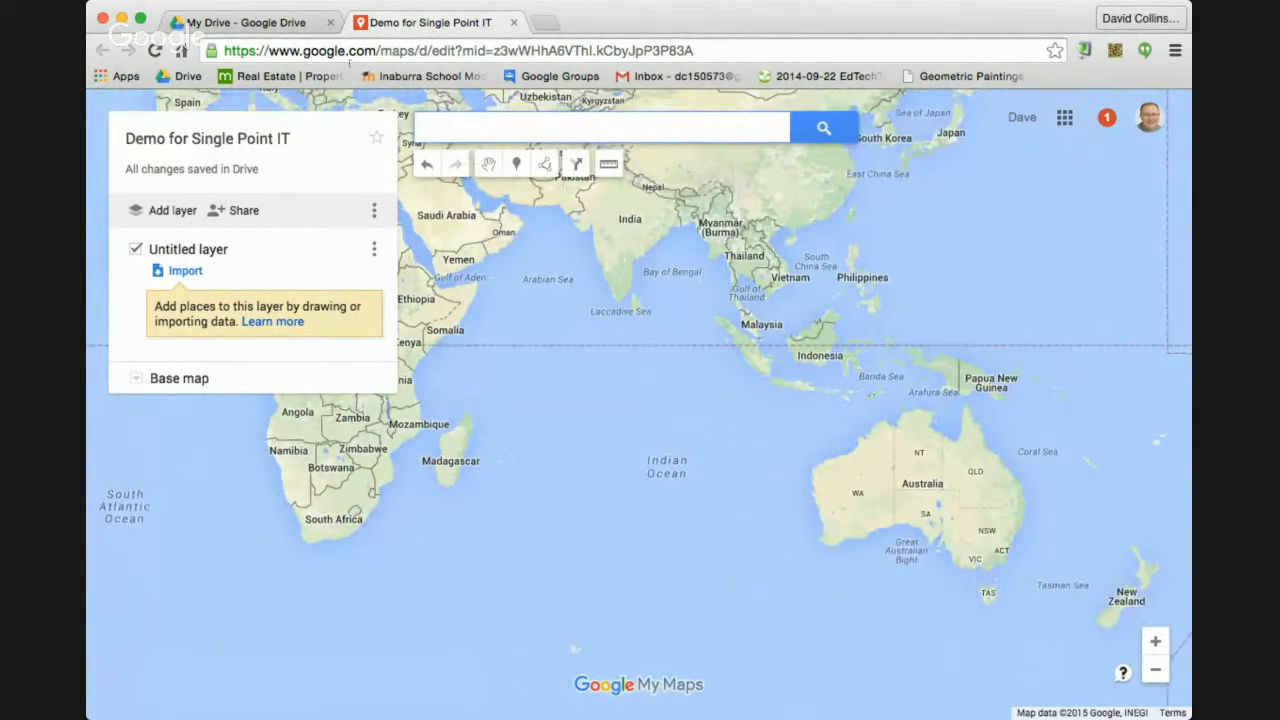
type("new york")
key("Return")
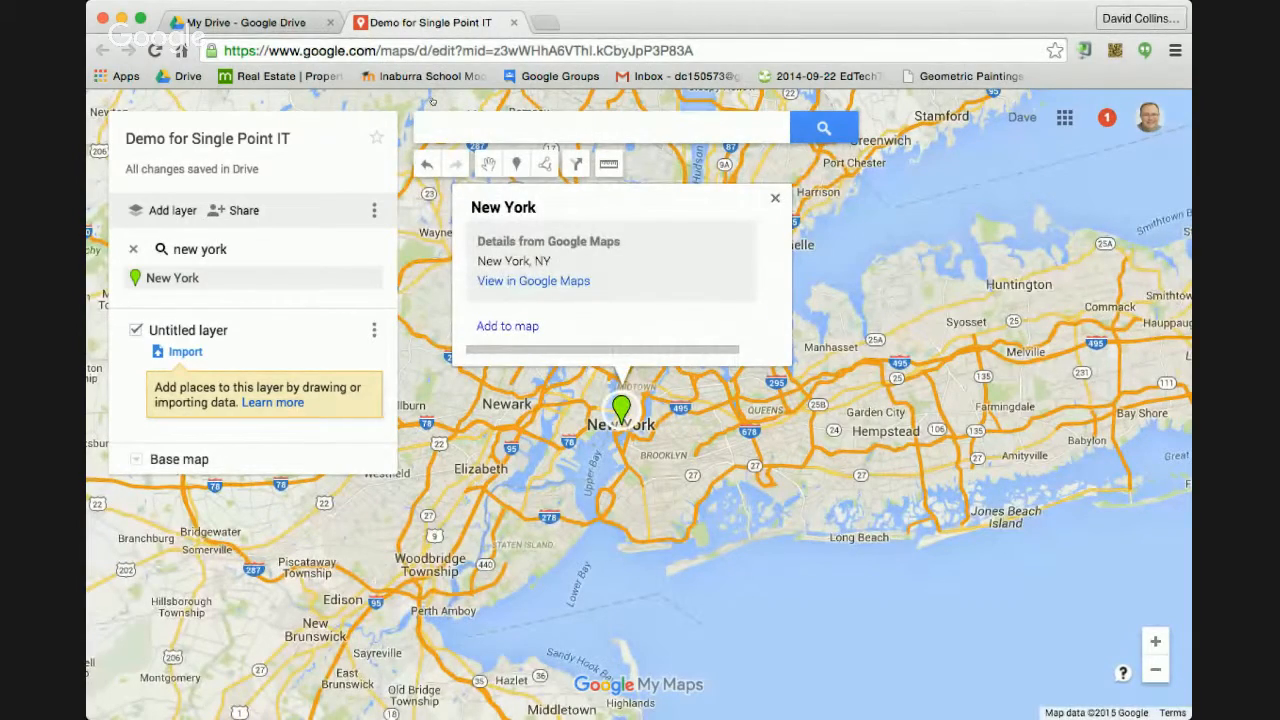
Step: Close the New York details, try the Light Political base map, and set the base map to satellite imagery
left_click(433, 101)
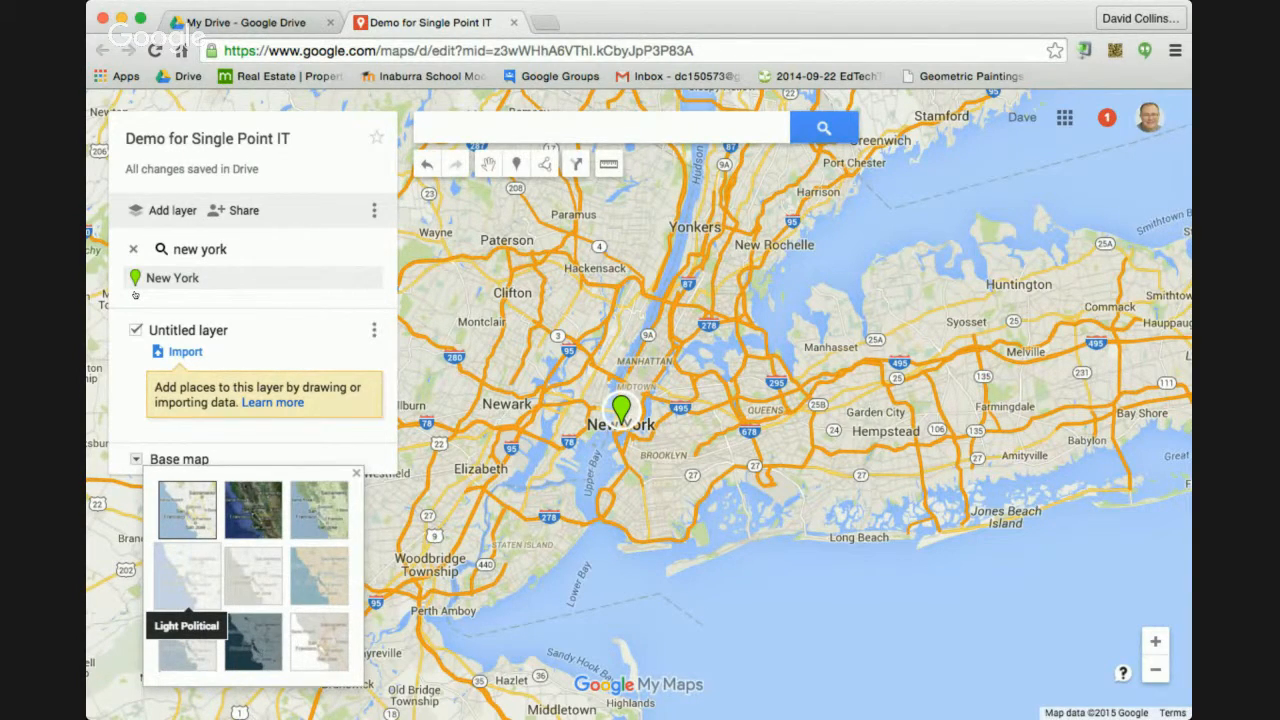
left_click(187, 576)
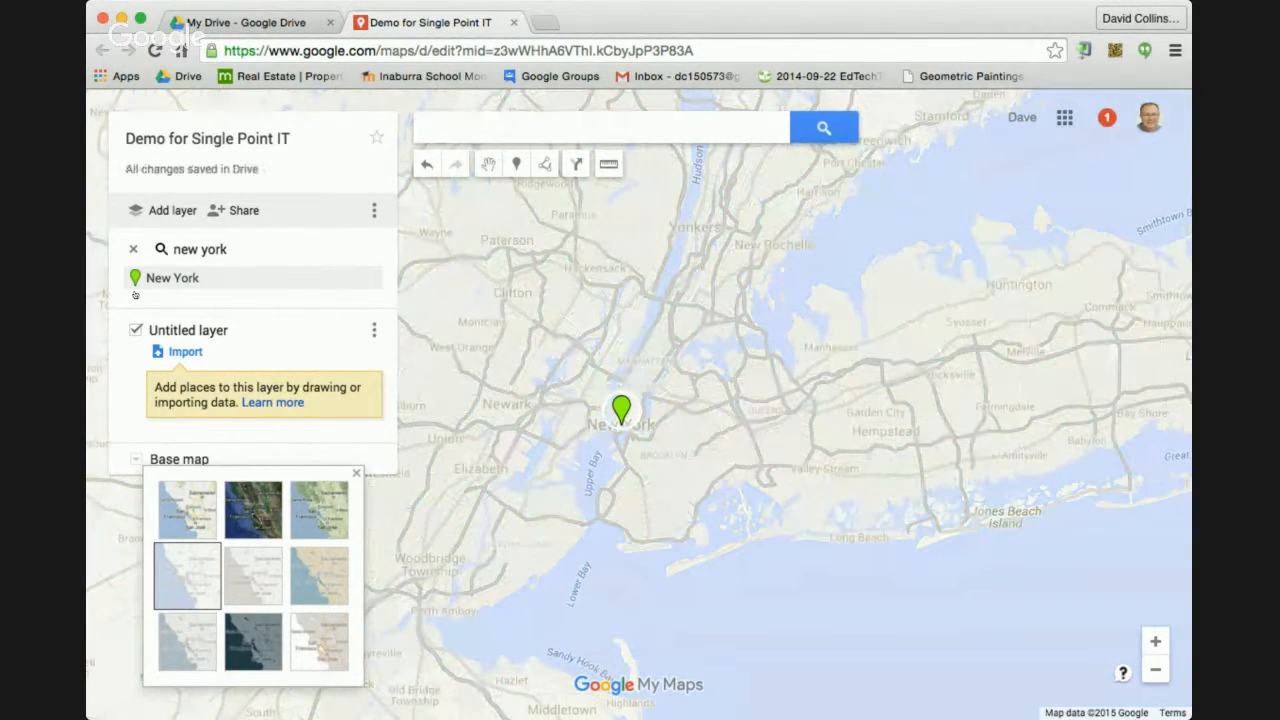
left_click(253, 509)
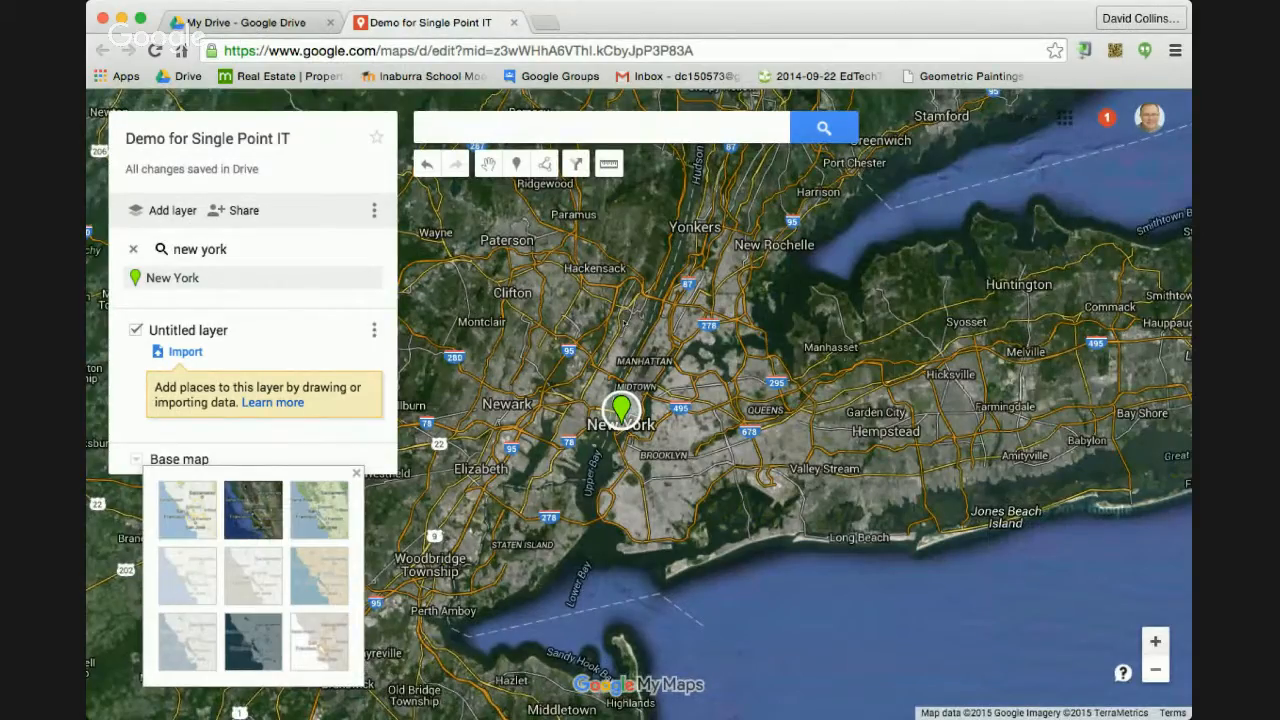
Step: Examine the satellite imagery of Manhattan around the East Village at street level and from farther out
left_click(1155, 642)
left_click(1155, 642)
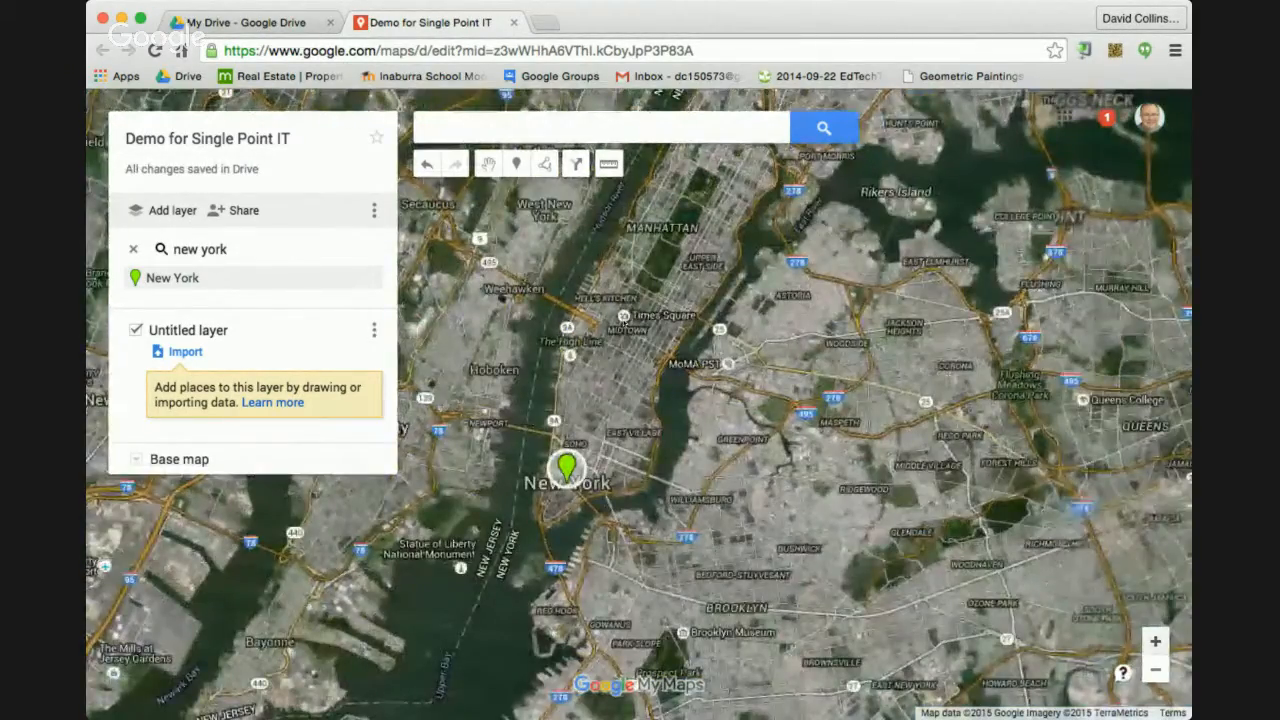
left_click(1155, 642)
left_click(1155, 642)
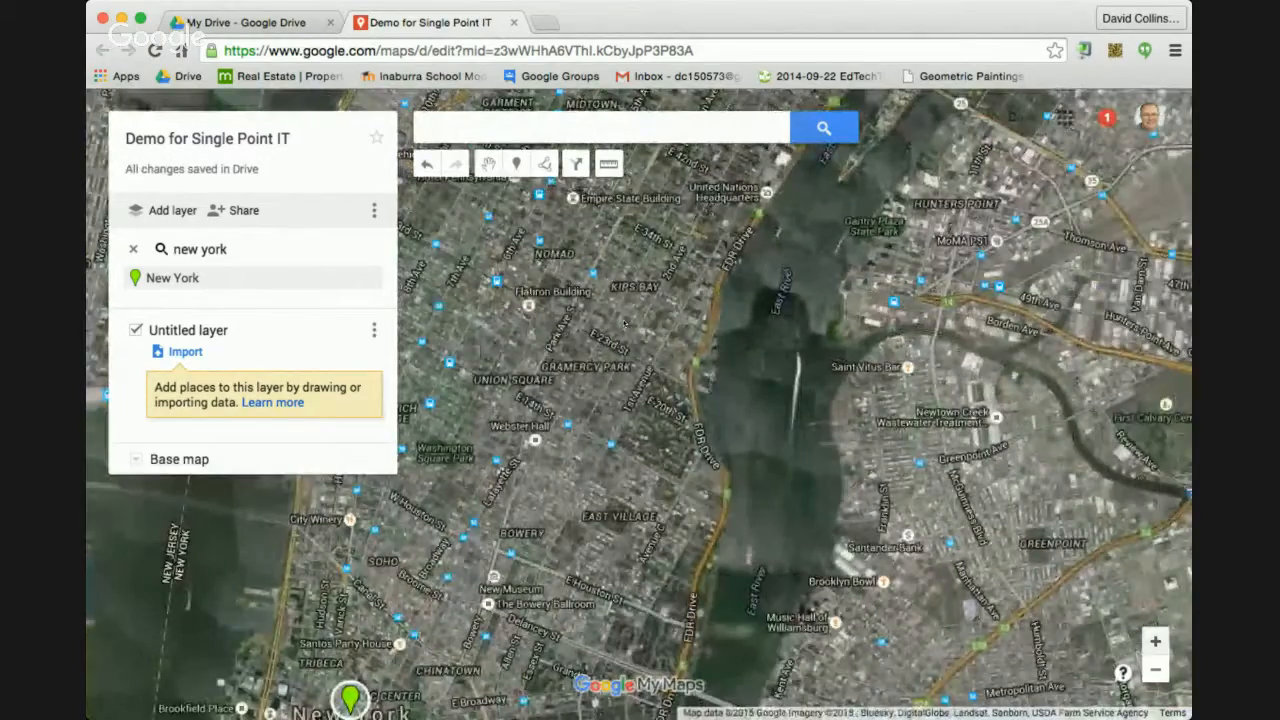
left_click(1155, 642)
left_click_drag(642, 592, 740, 476)
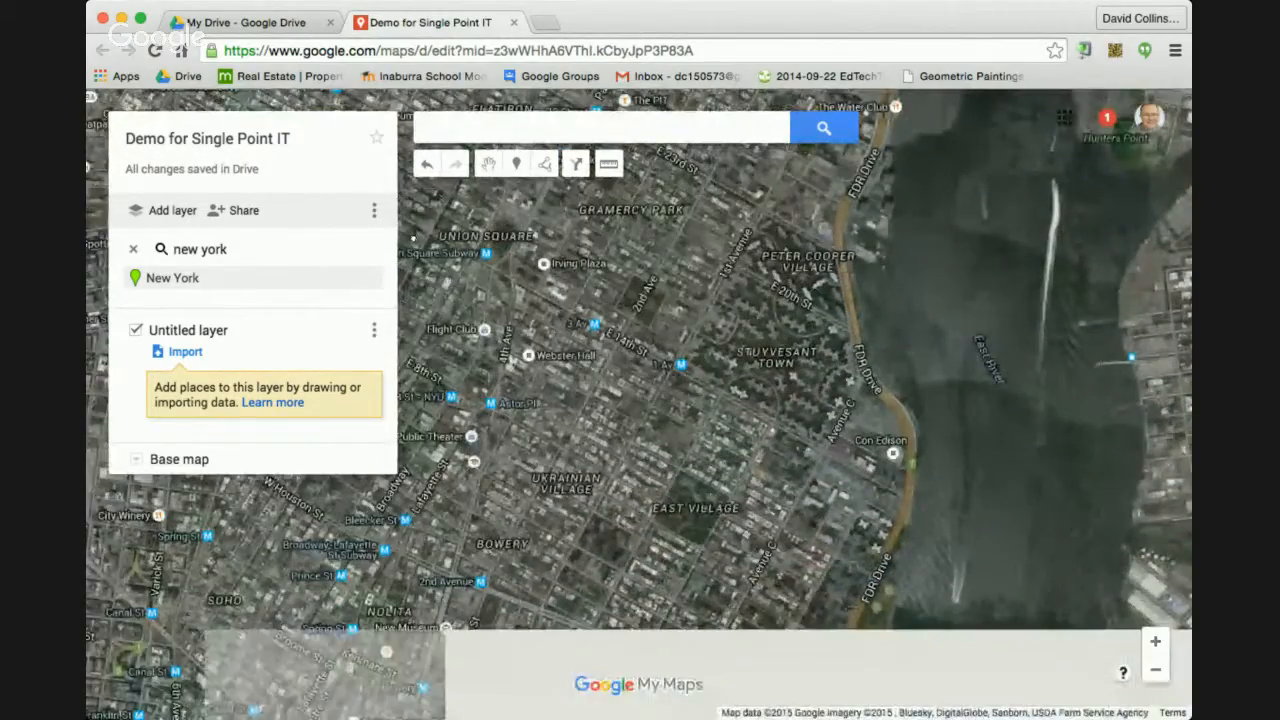
left_click(1155, 642)
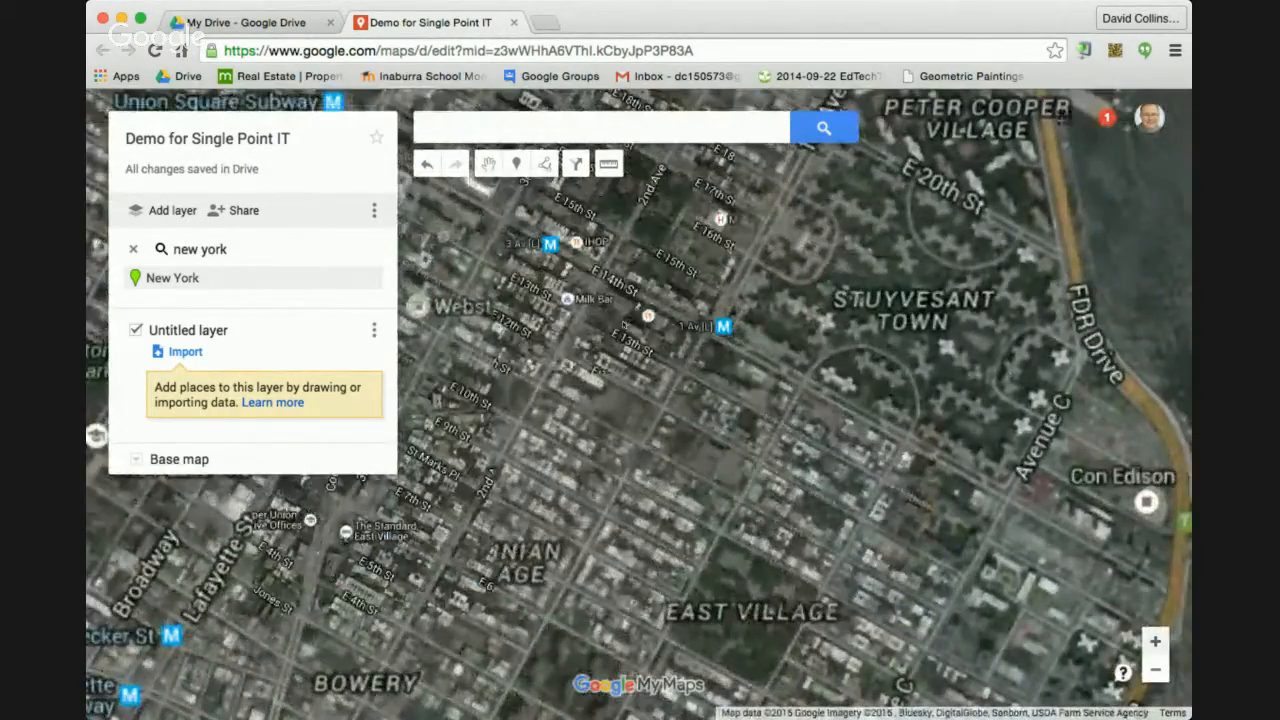
left_click_drag(642, 509, 638, 322)
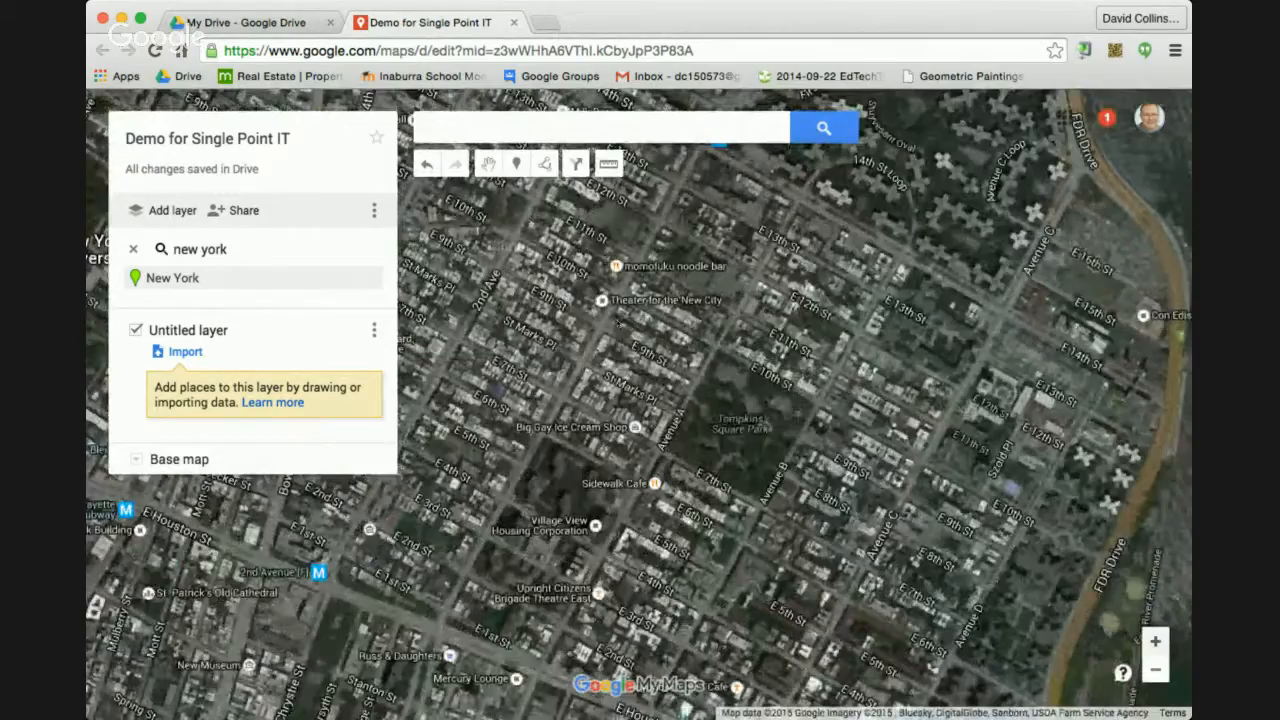
key("plus")
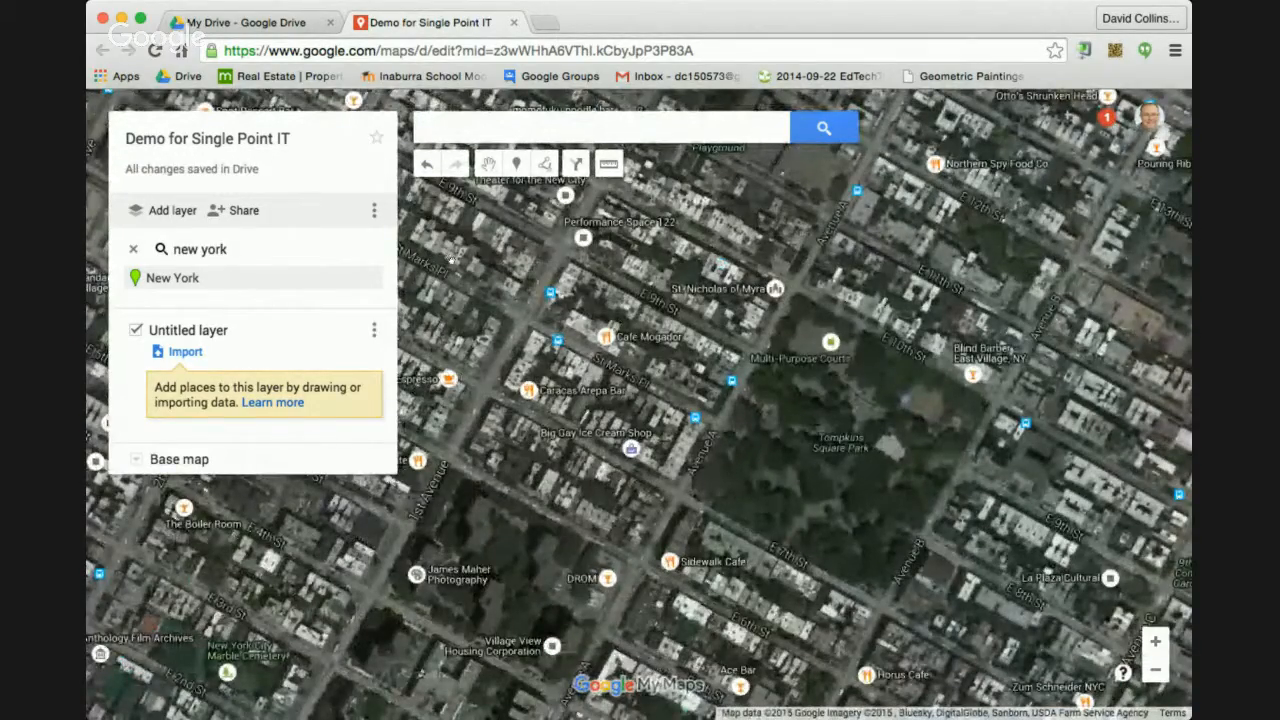
left_click_drag(581, 630, 567, 292)
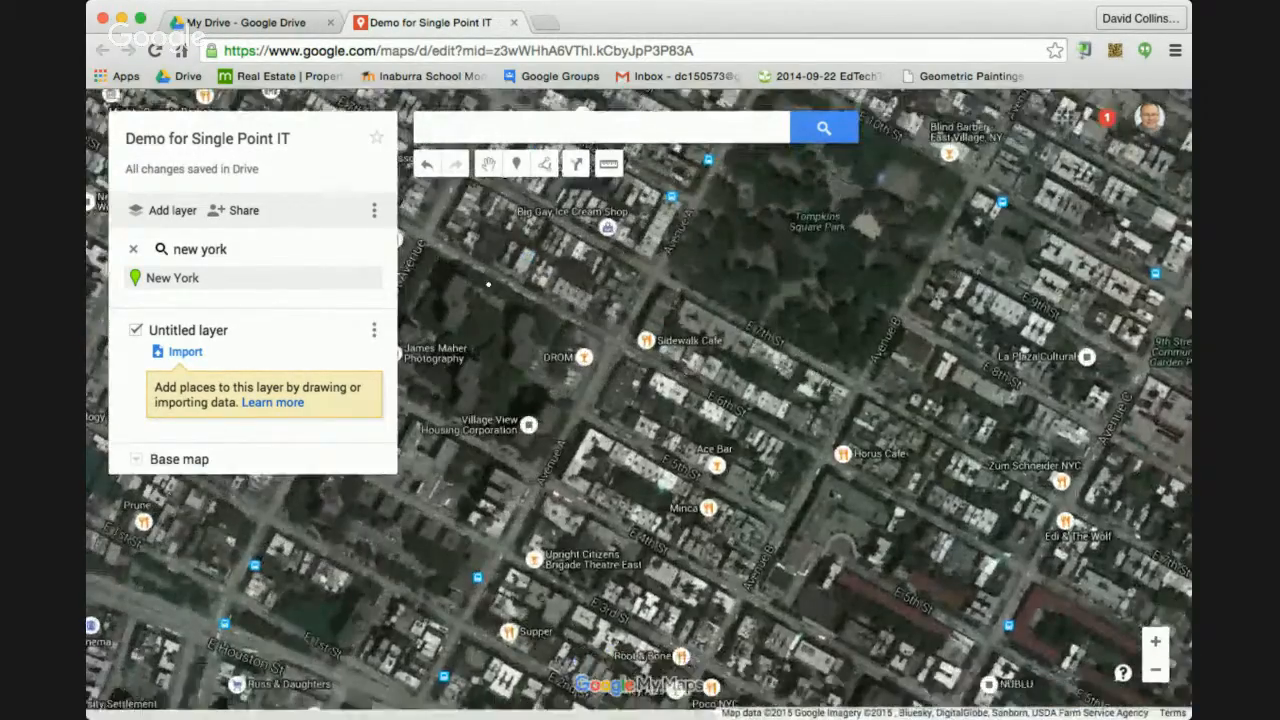
key("minus")
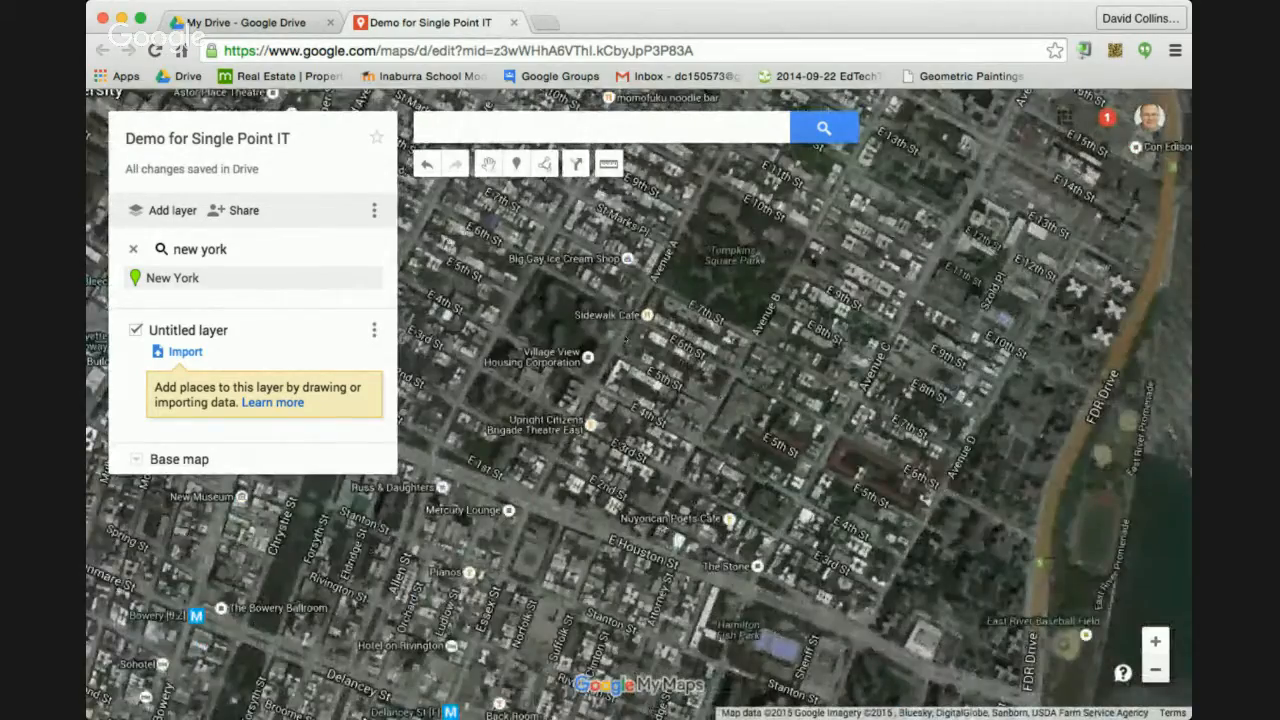
key("minus")
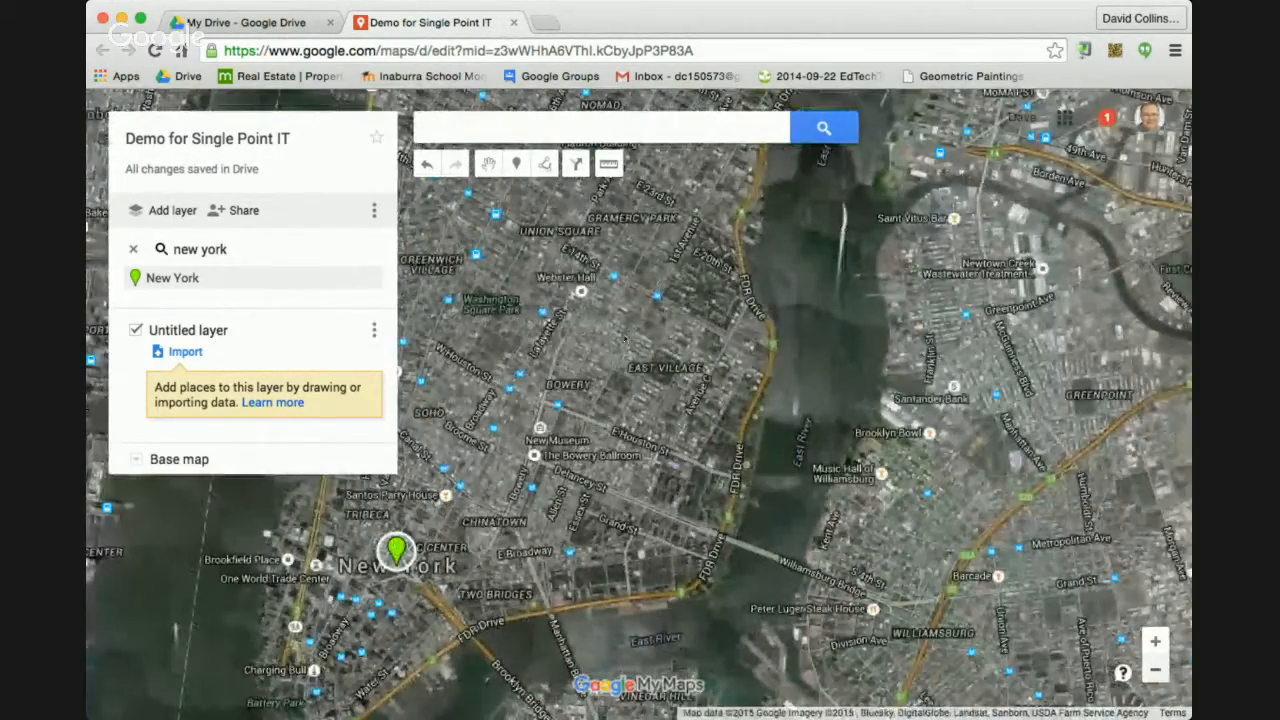
key("minus")
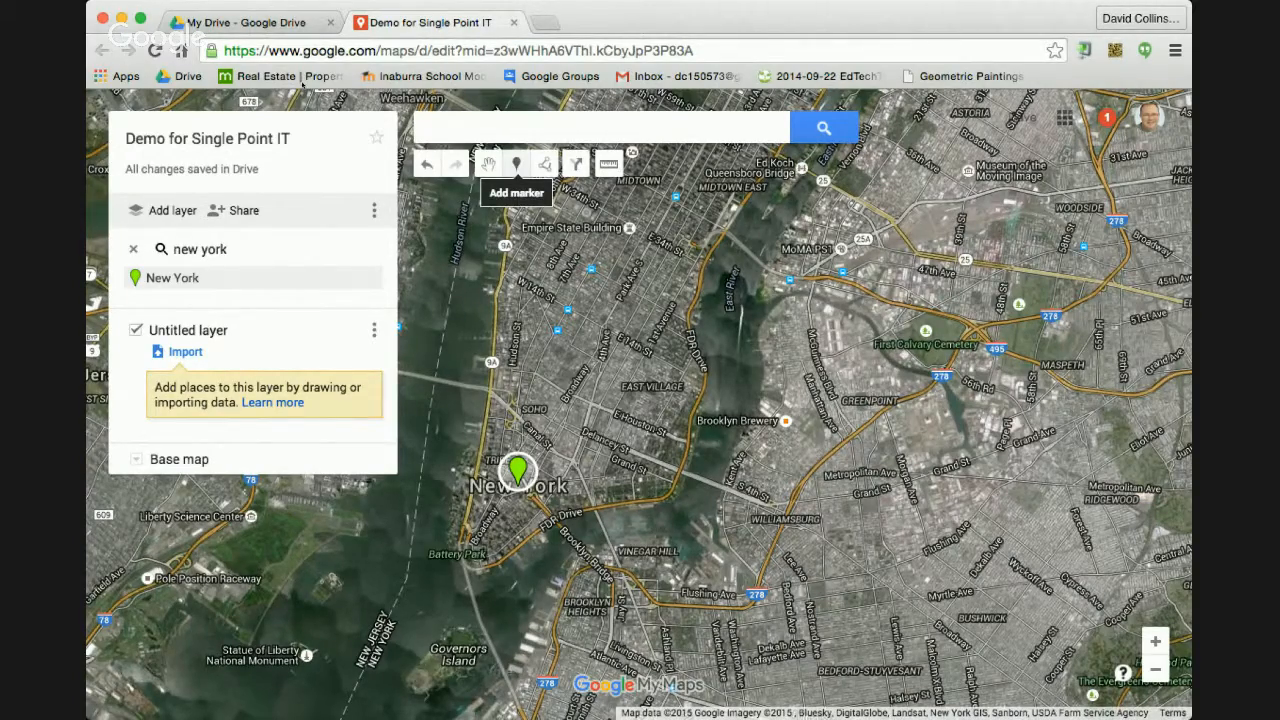
Step: Search the map for sydney and close the place details
type("sydn")
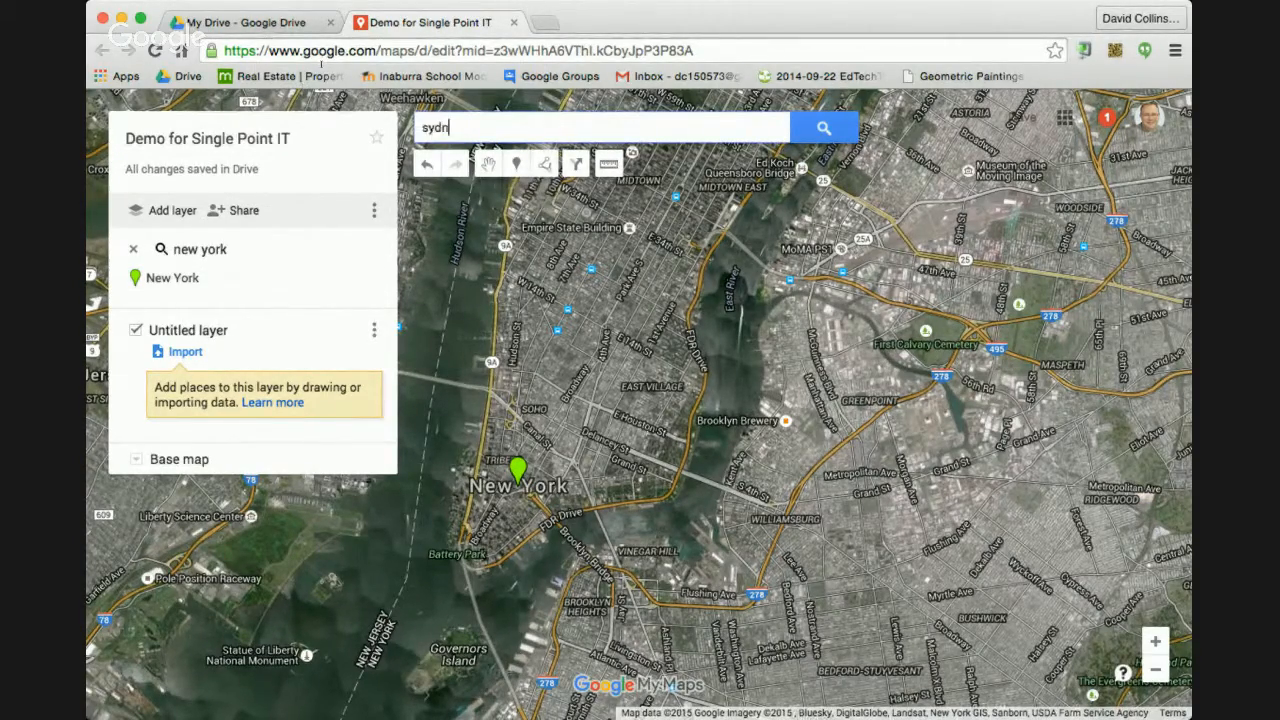
type("ey")
key("Return")
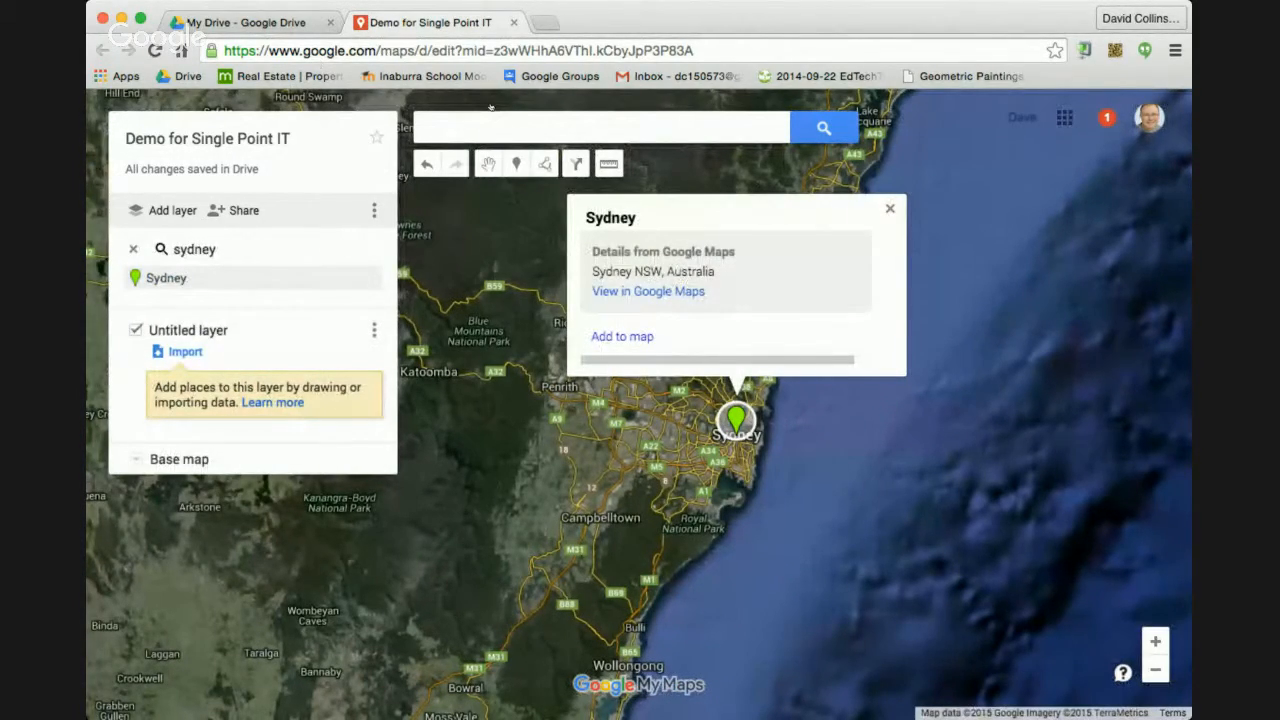
left_click(488, 107)
Step: Bring the area around Sydney Airport and northern Botany Bay into close view
double_click(1155, 642)
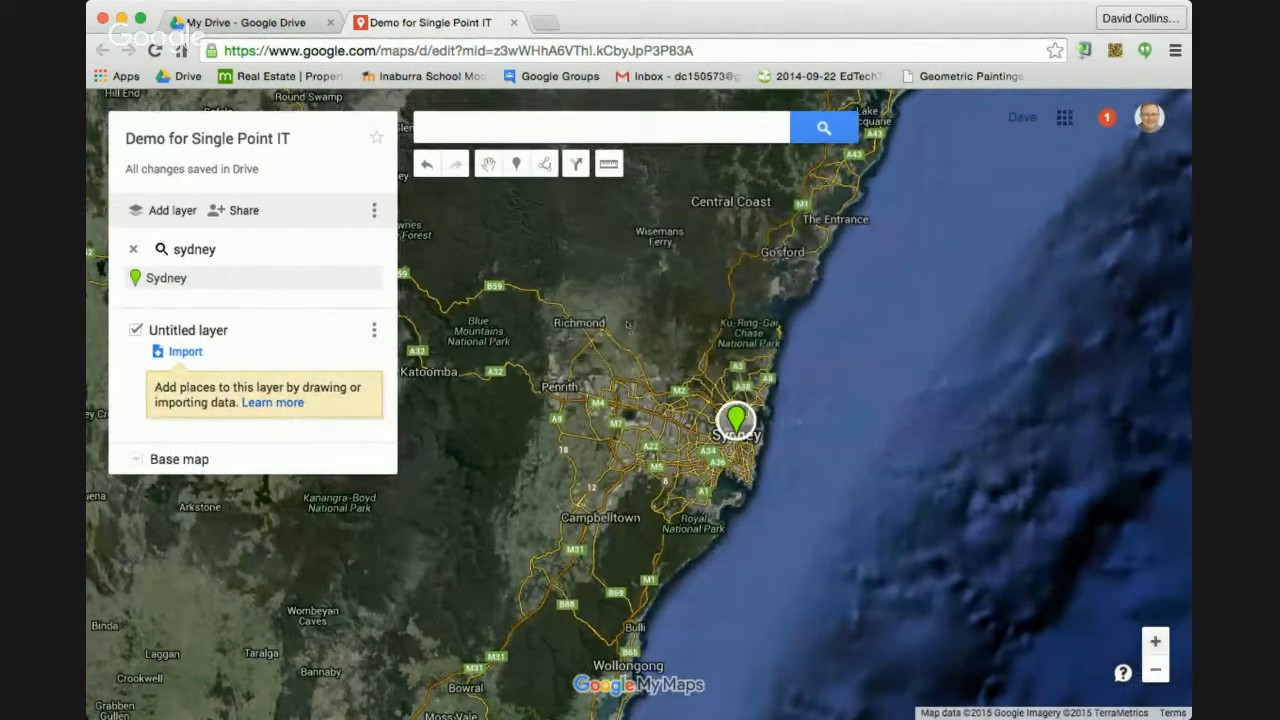
scroll(626, 324, "up", 2)
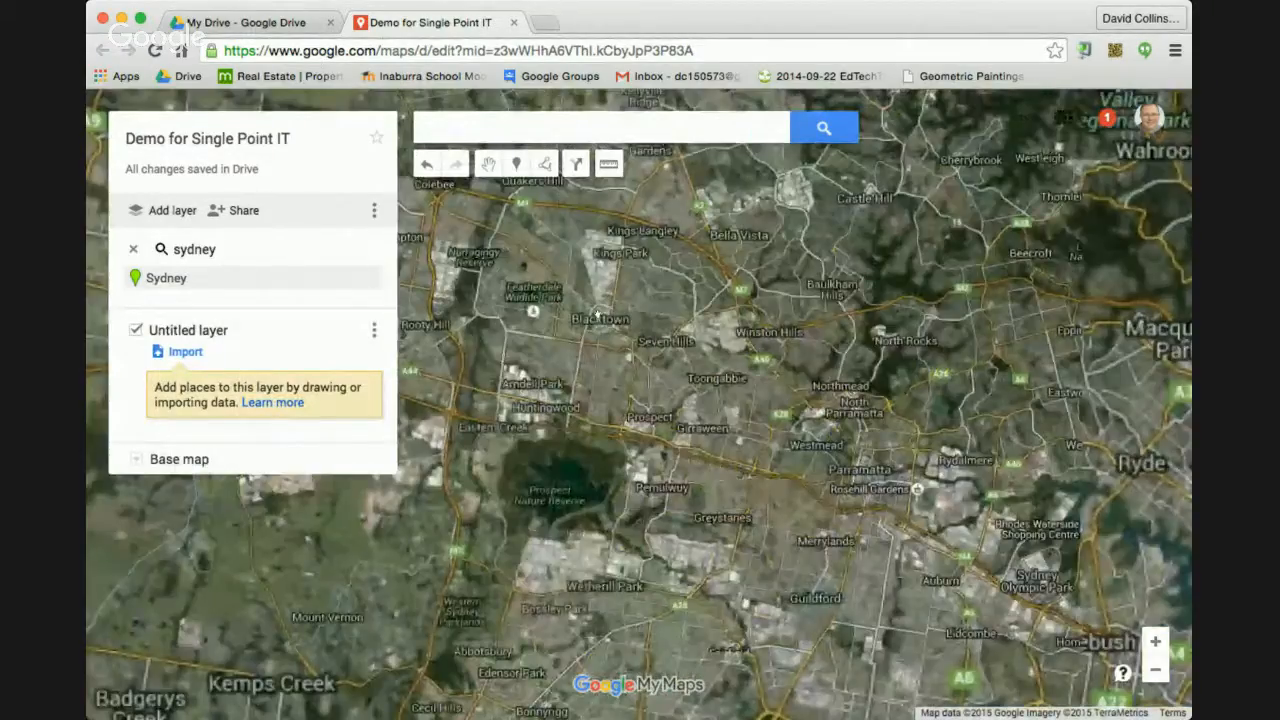
mouse_move(1047, 570)
left_mouse_down()
mouse_move(659, 273)
mouse_move(490, 166)
mouse_move(430, 2)
mouse_move(425, 238)
mouse_move(439, 206)
left_mouse_up()
scroll(624, 323, "up", 1)
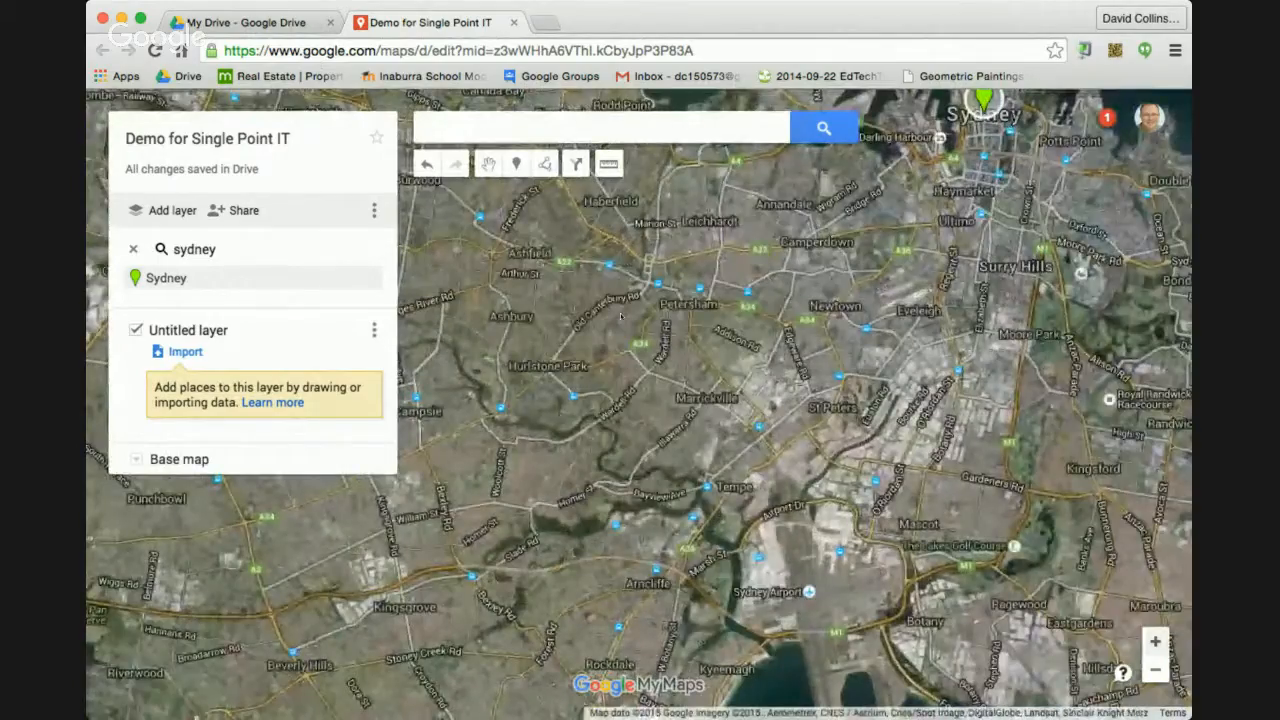
left_click_drag(529, 441, 459, 183)
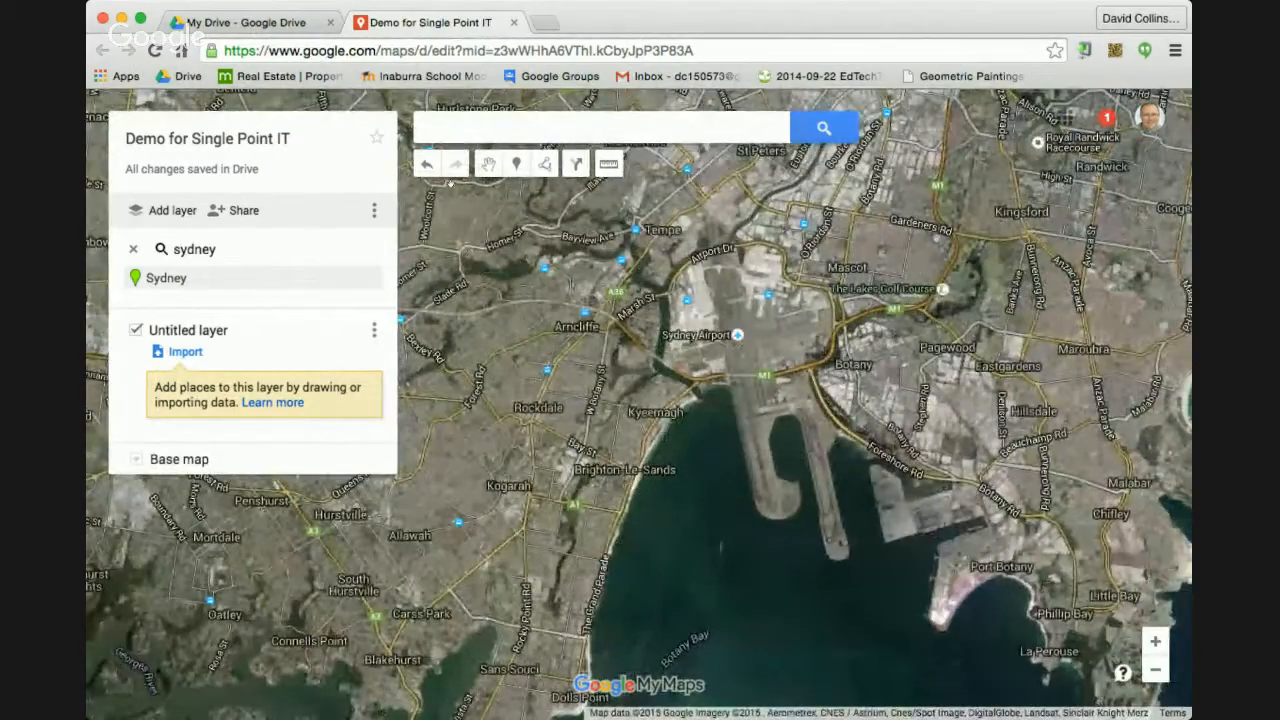
left_click_drag(449, 184, 449, 237)
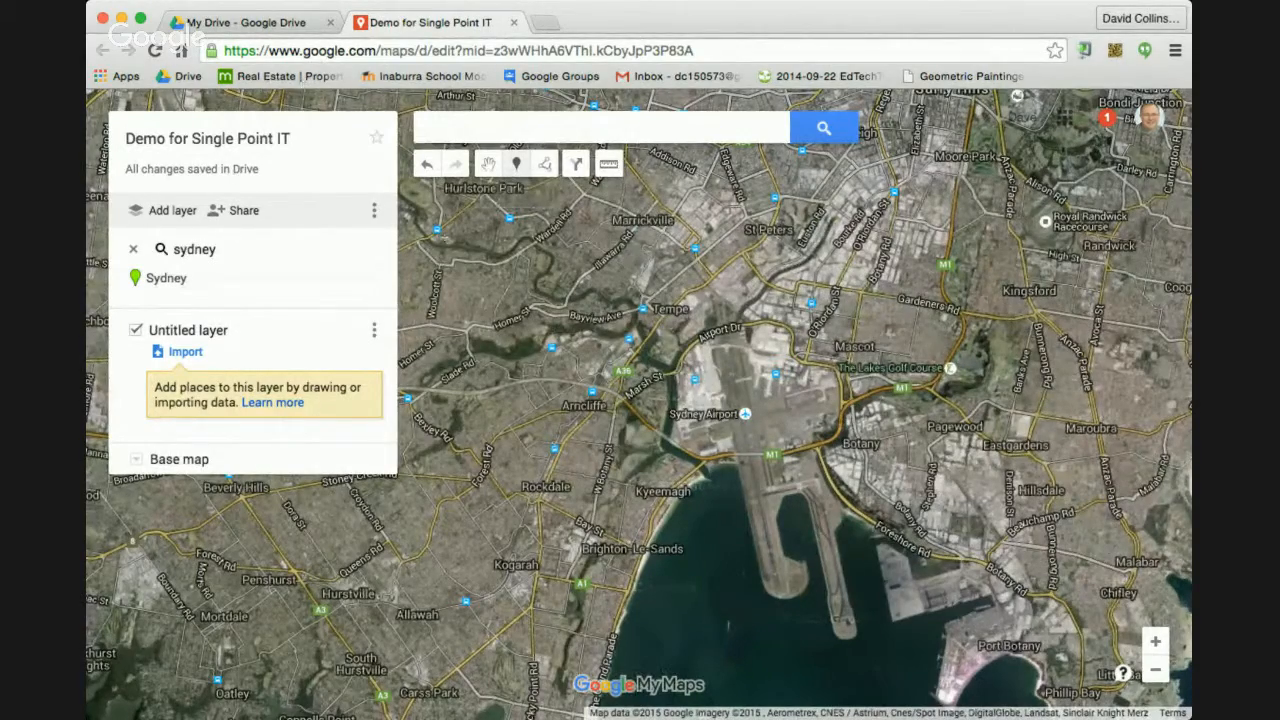
Step: Place a marker at the airport on the shore of Botany Bay and title it Sydney Airport
left_click(803, 468)
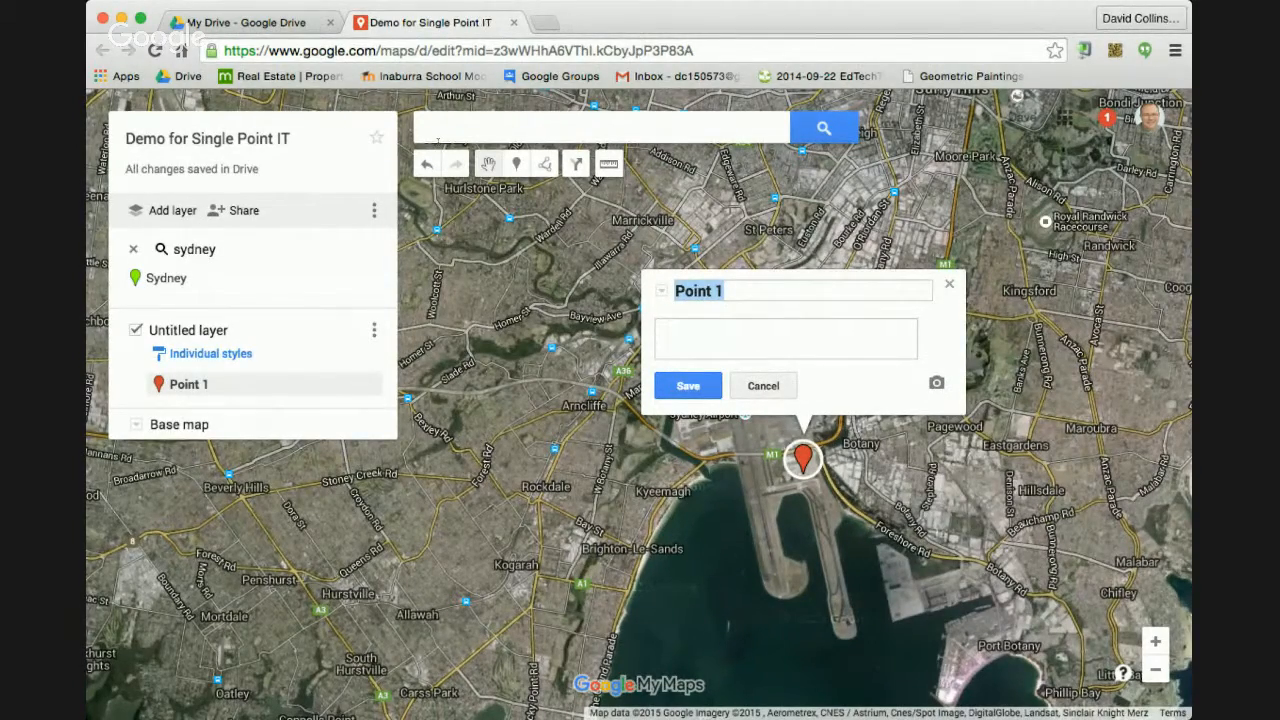
type("Sydney Air")
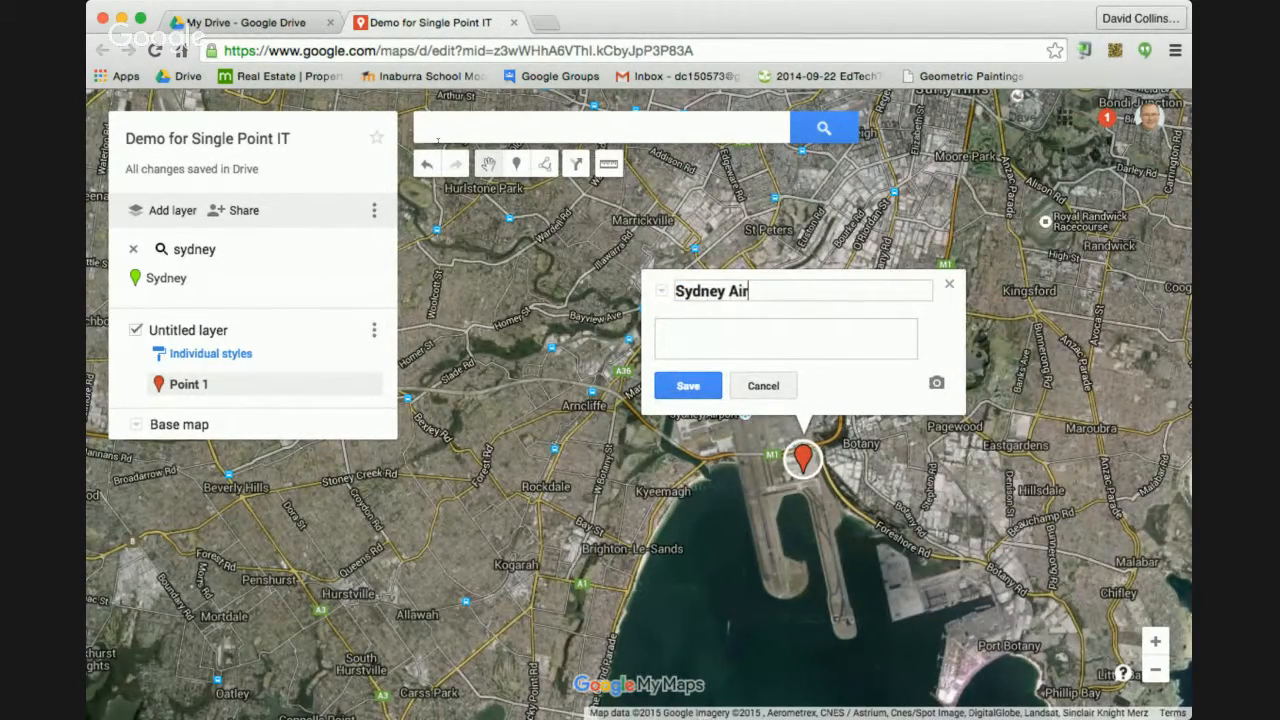
type("po")
type("rt")
Step: Describe the marker as "This is the main airport in Sydney, at least until they build the second one at Badgerys Creek." and save it
type("This is th")
type("e main a")
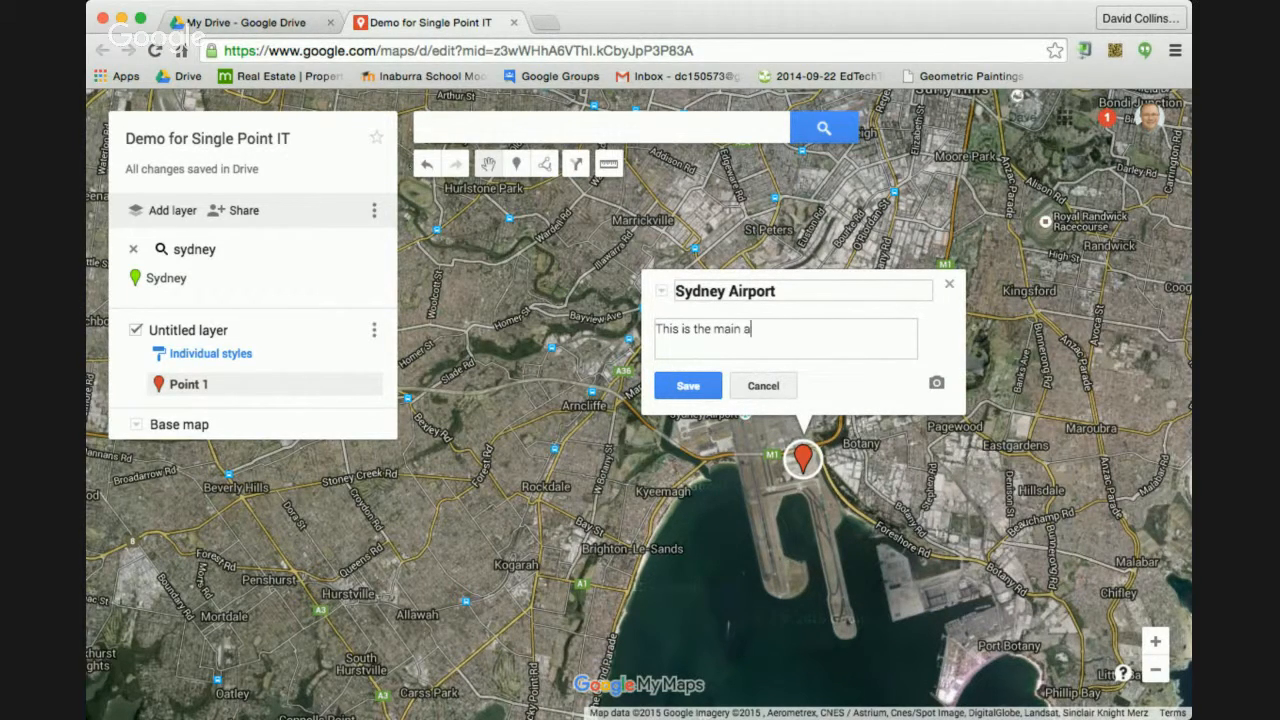
type("irport in")
type(" Sydney,")
type(" ayt")
type(" leasy")
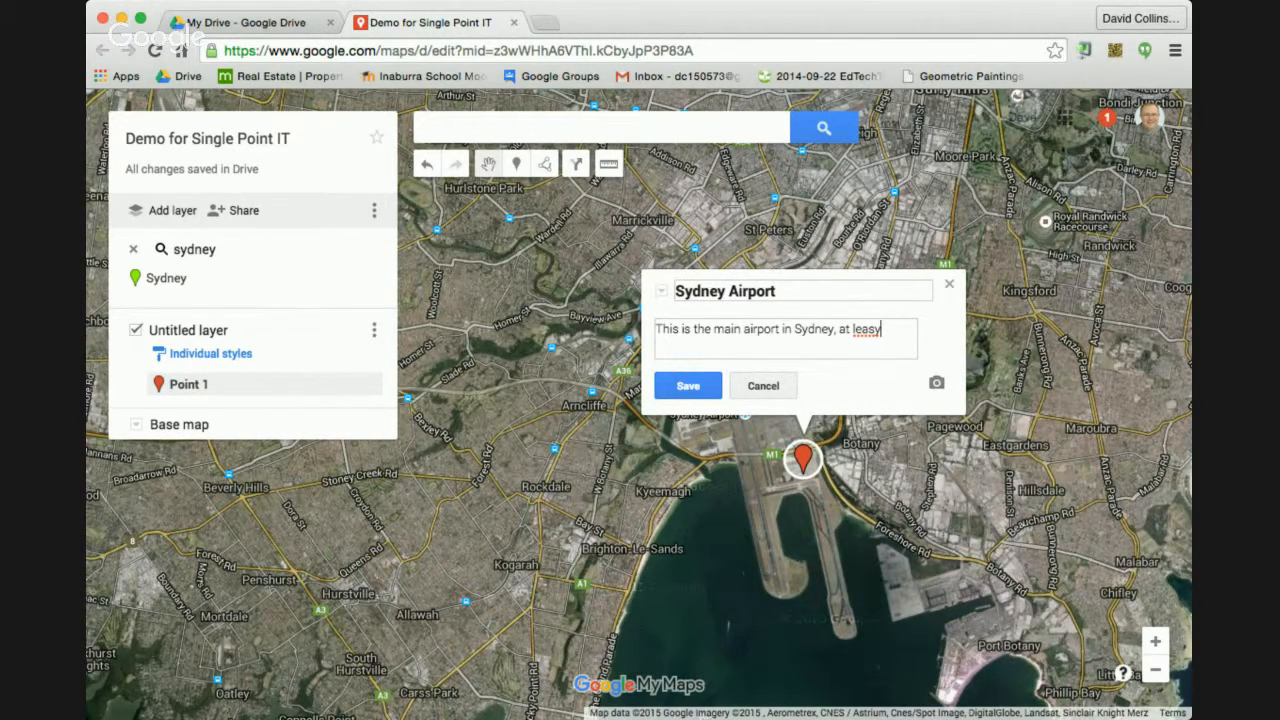
key("BackSpace")
type("t until the")
type("y build the ")
type("secon")
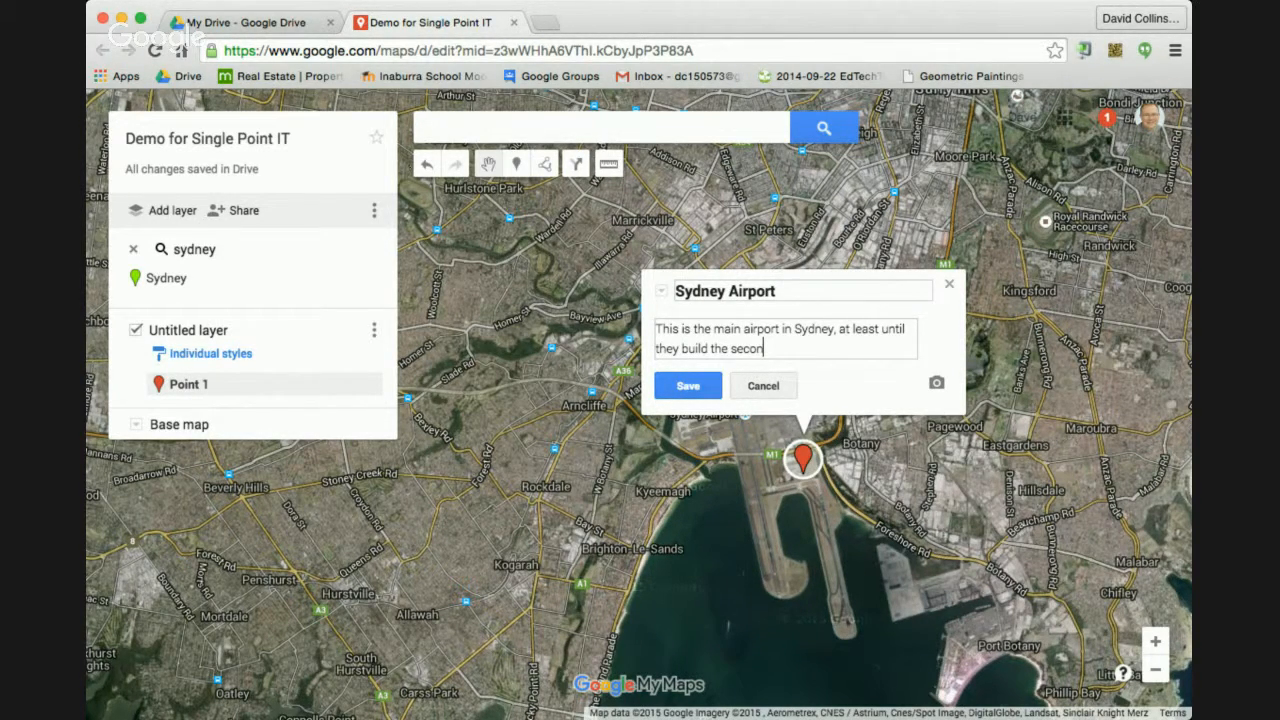
type("d one at Badgerys ")
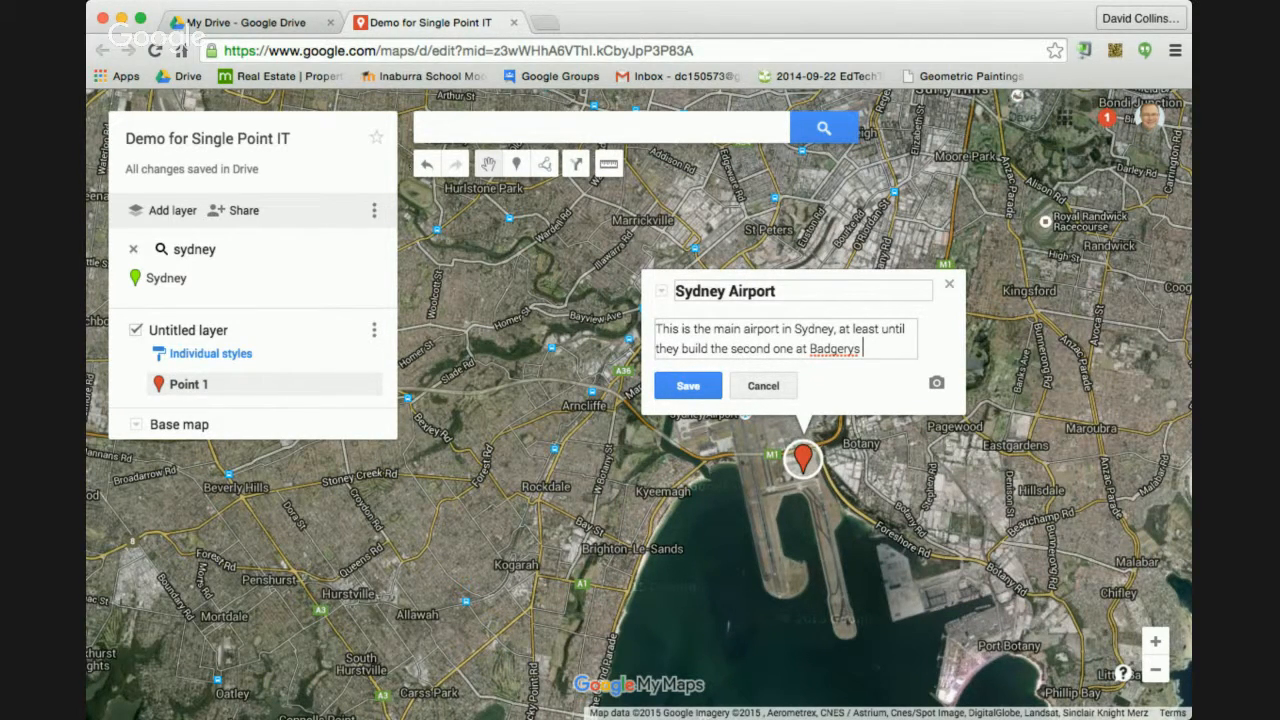
type("Creek.")
key("Return")
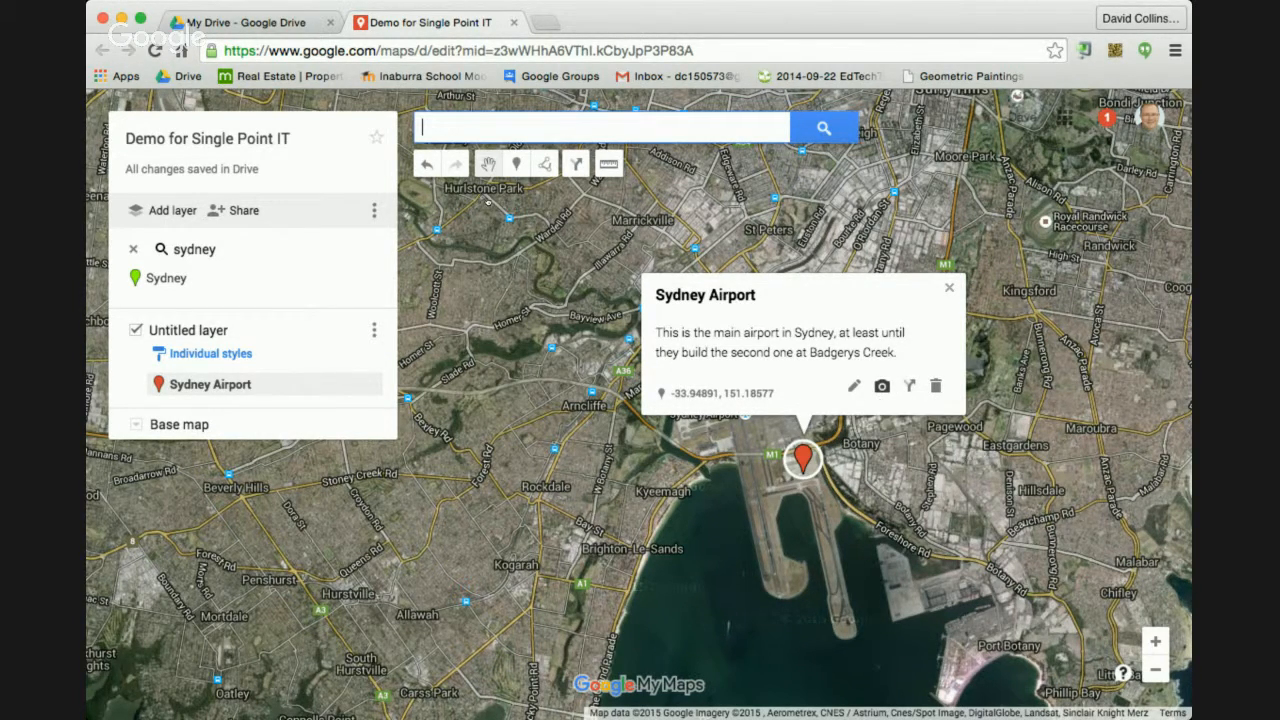
Step: Start adding a picture to the Sydney Airport marker and search Google images for sydney airport
left_click(881, 386)
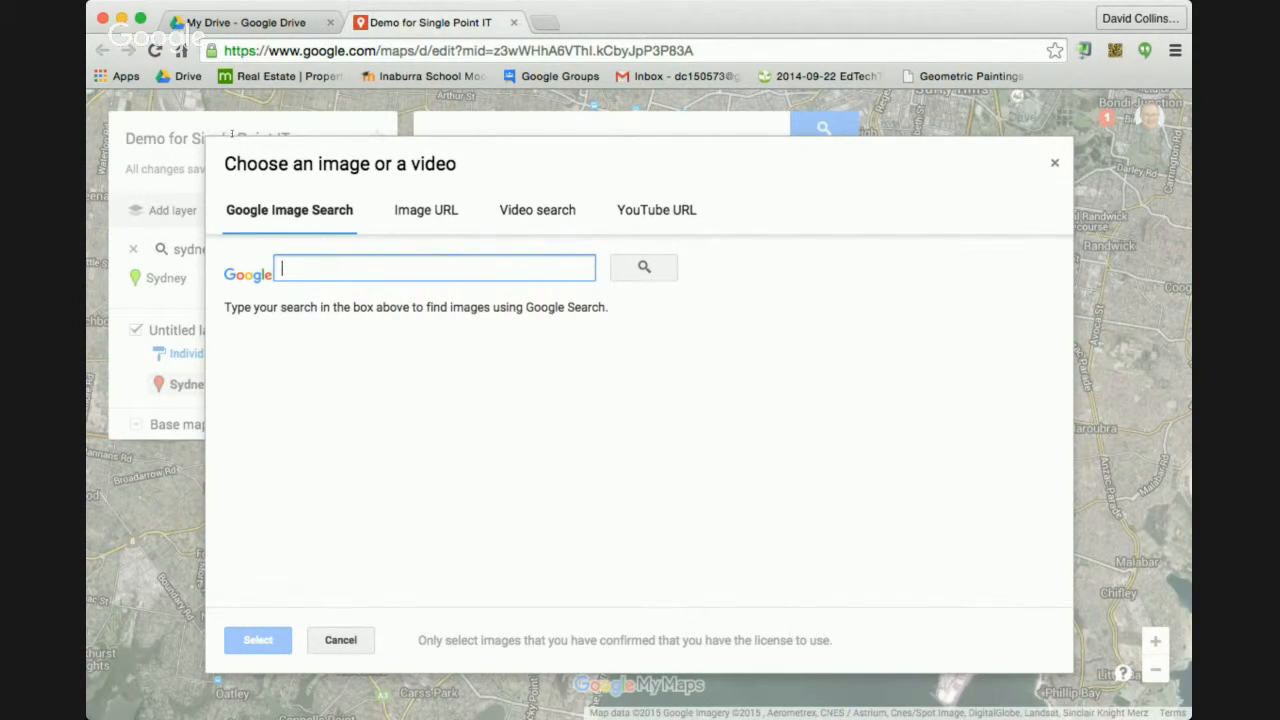
type("sydney airpor")
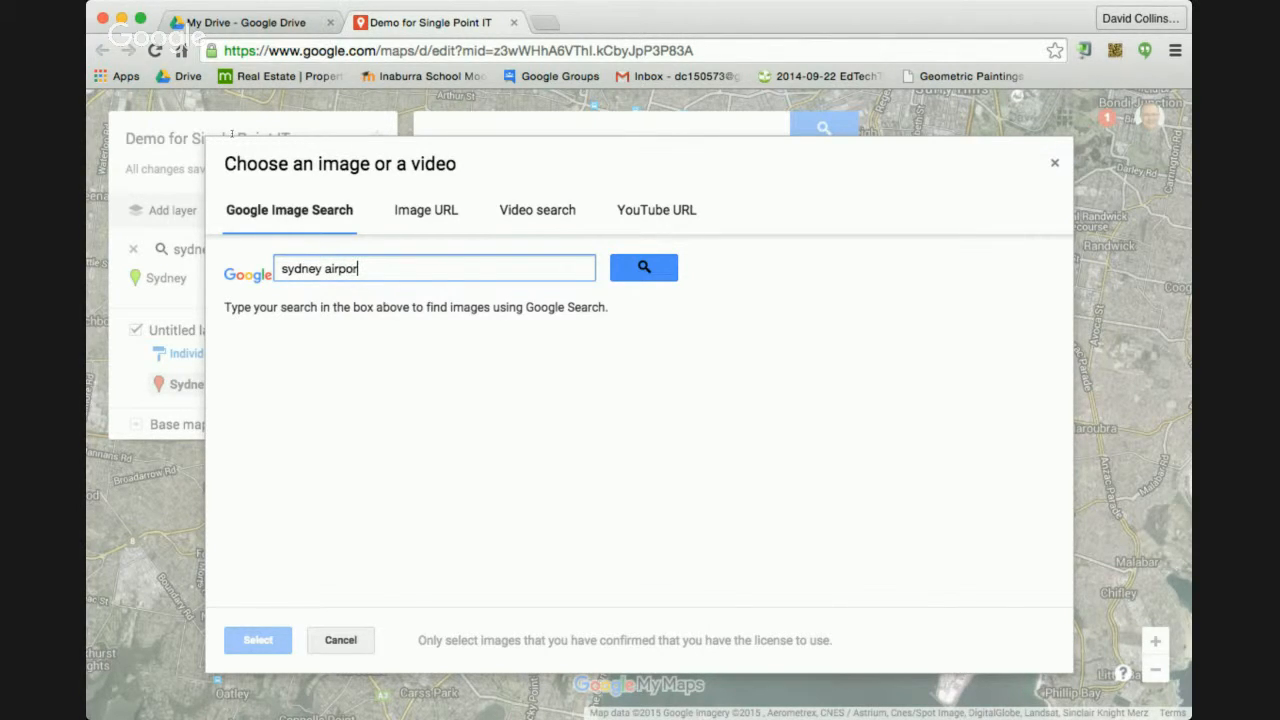
type("t")
key("Return")
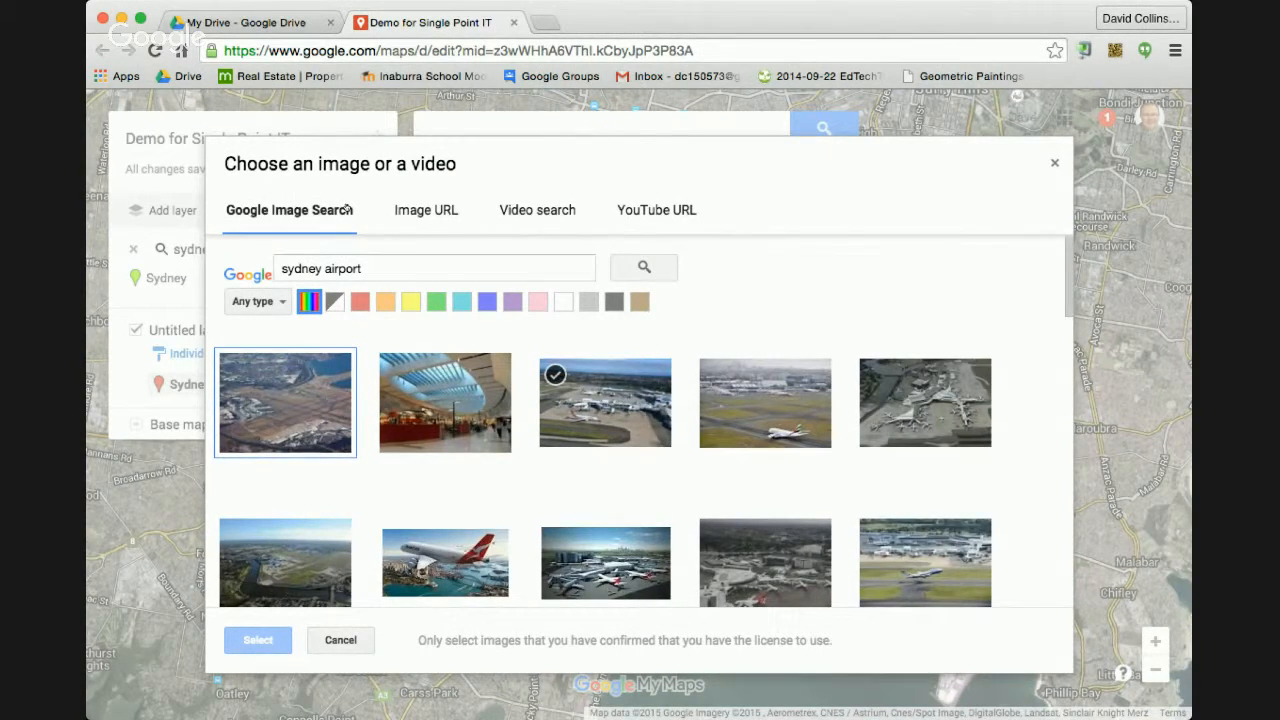
Step: Try to attach the photo of planes parked at the terminals, with the city skyline behind, to the Sydney Airport marker
left_click(605, 563)
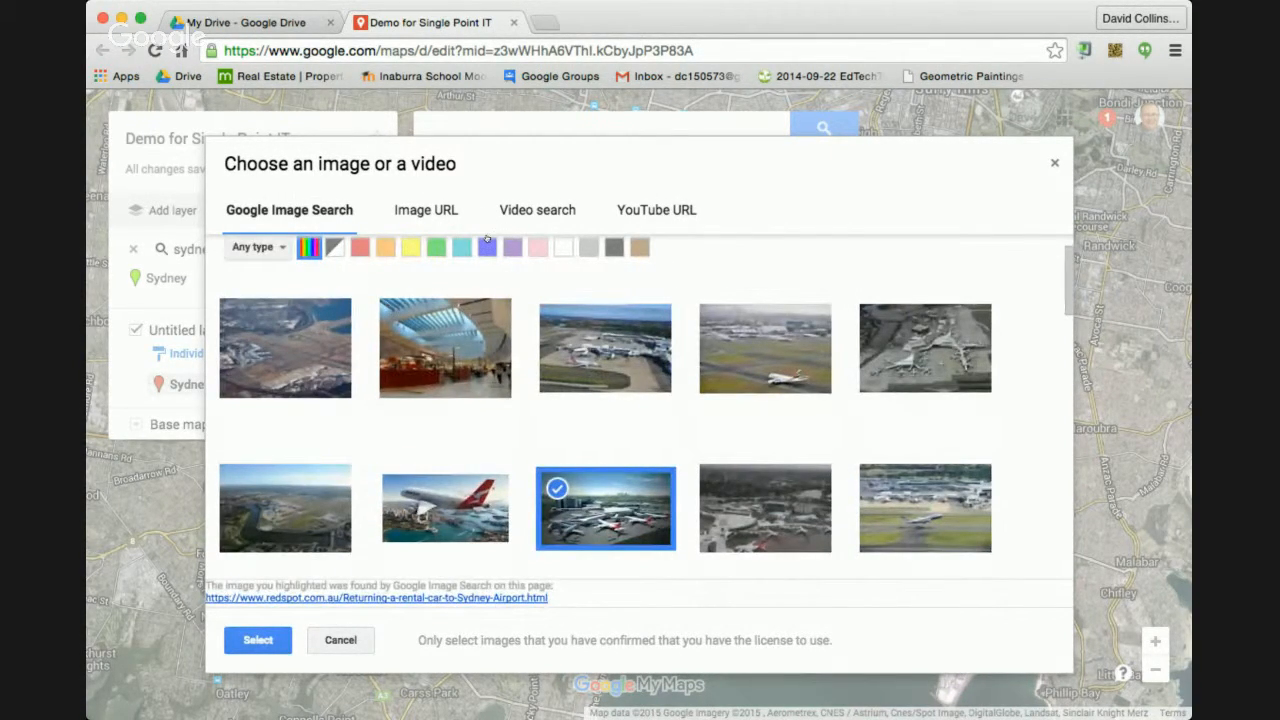
left_click(920, 510)
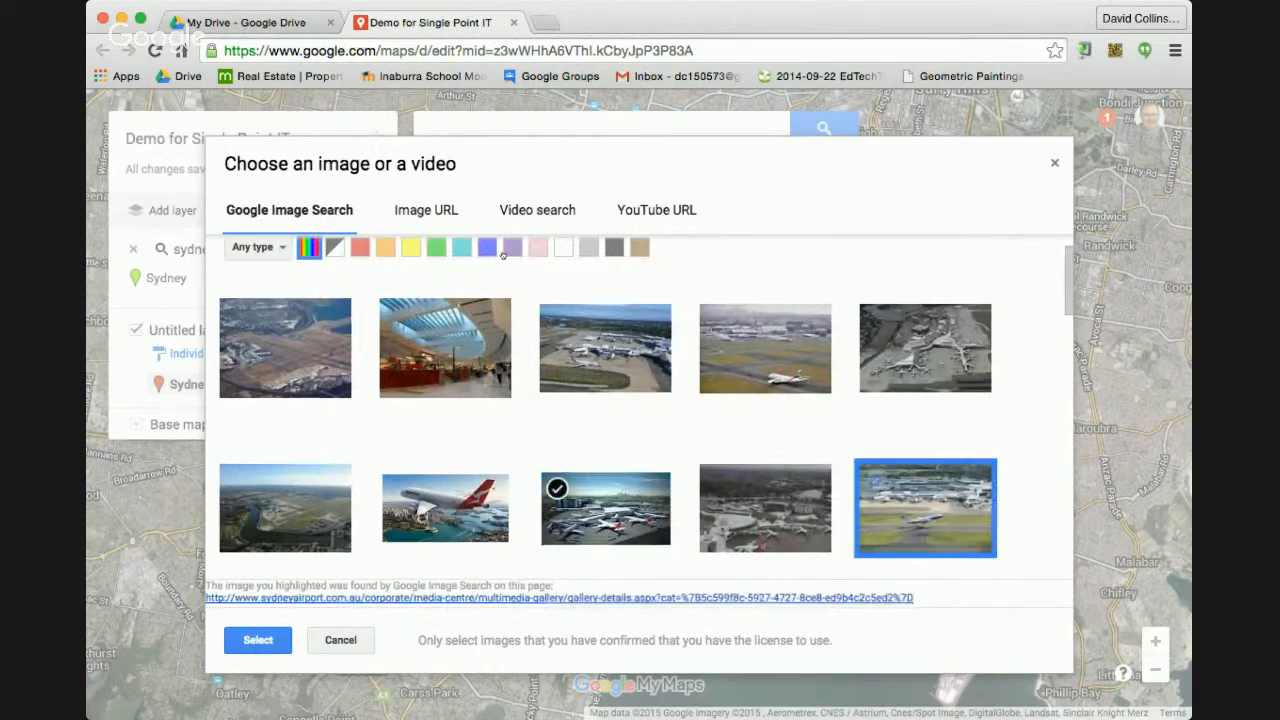
left_click(605, 508)
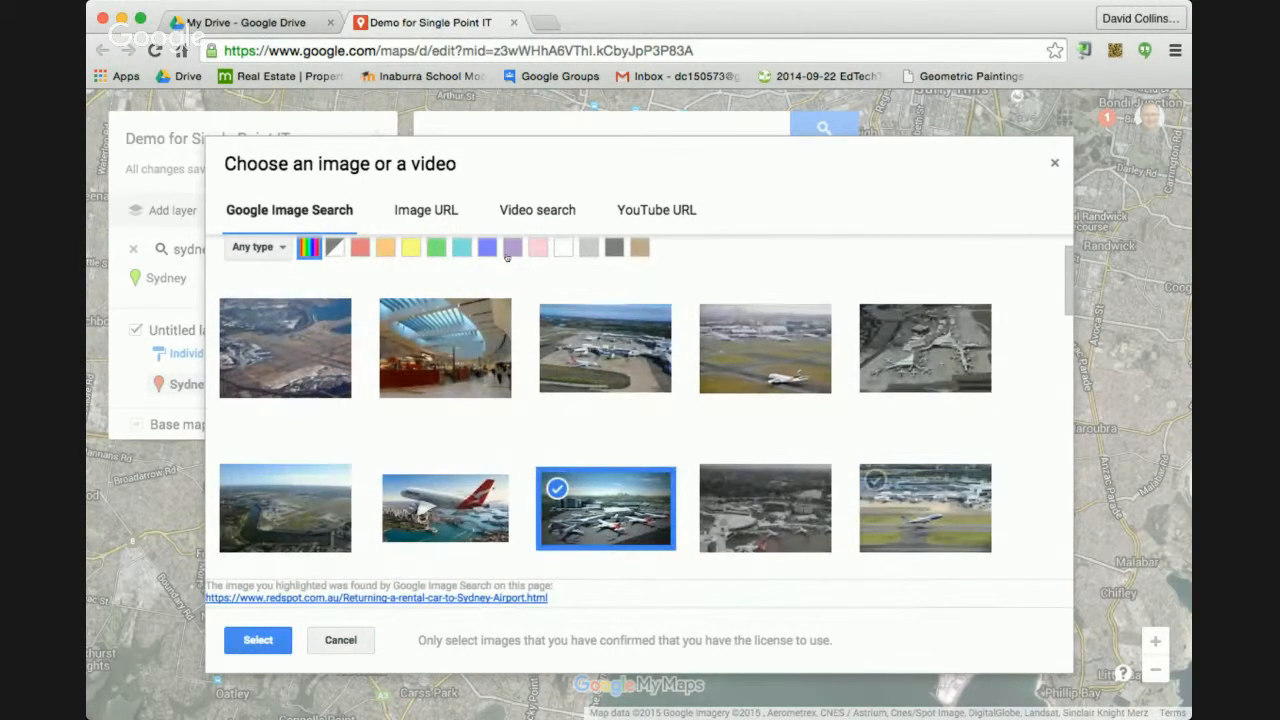
left_click(925, 508)
left_click(605, 508)
left_click(258, 640)
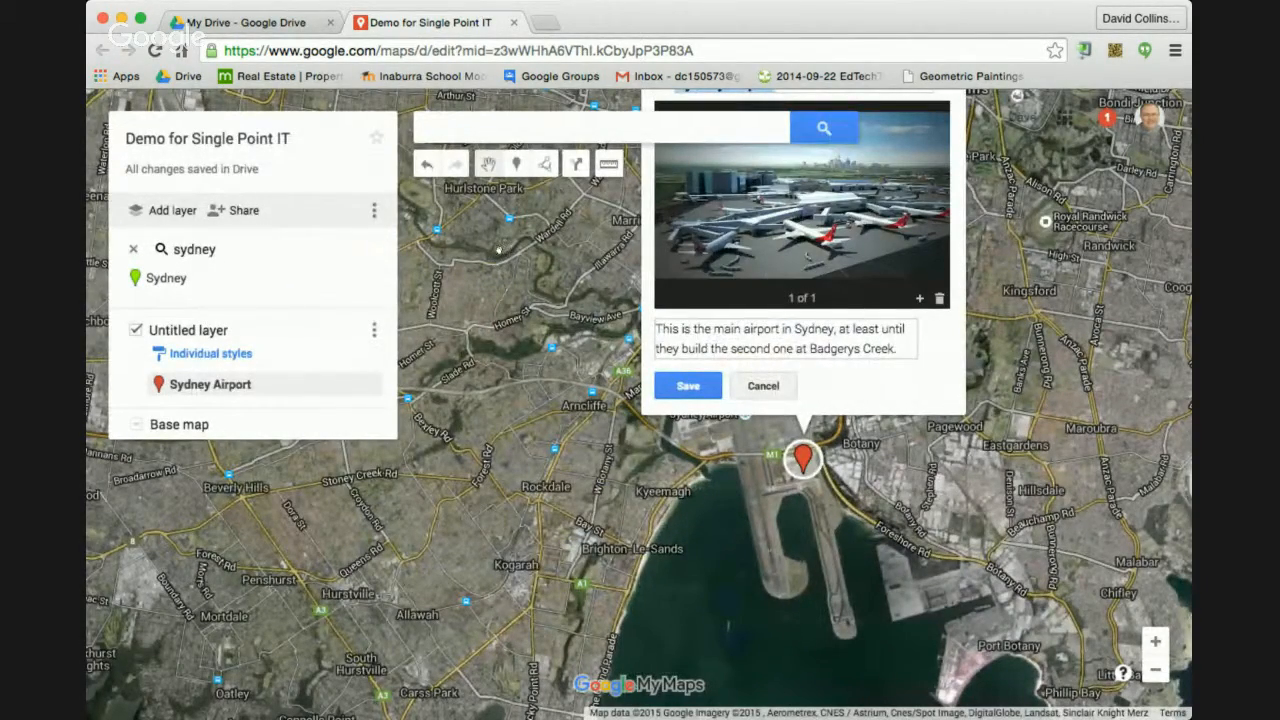
left_click(434, 221)
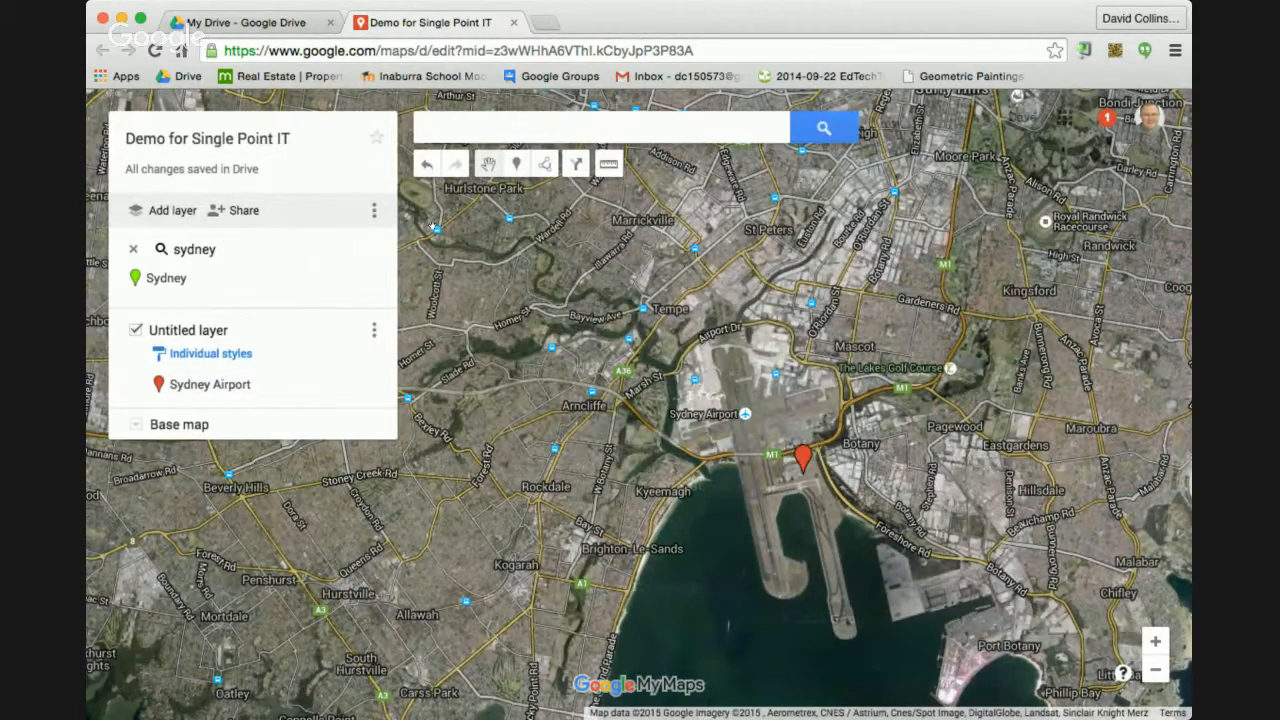
Step: Reopen the Sydney Airport marker and attach the photo of planes parked at the terminals in front of the city skyline
left_click(803, 458)
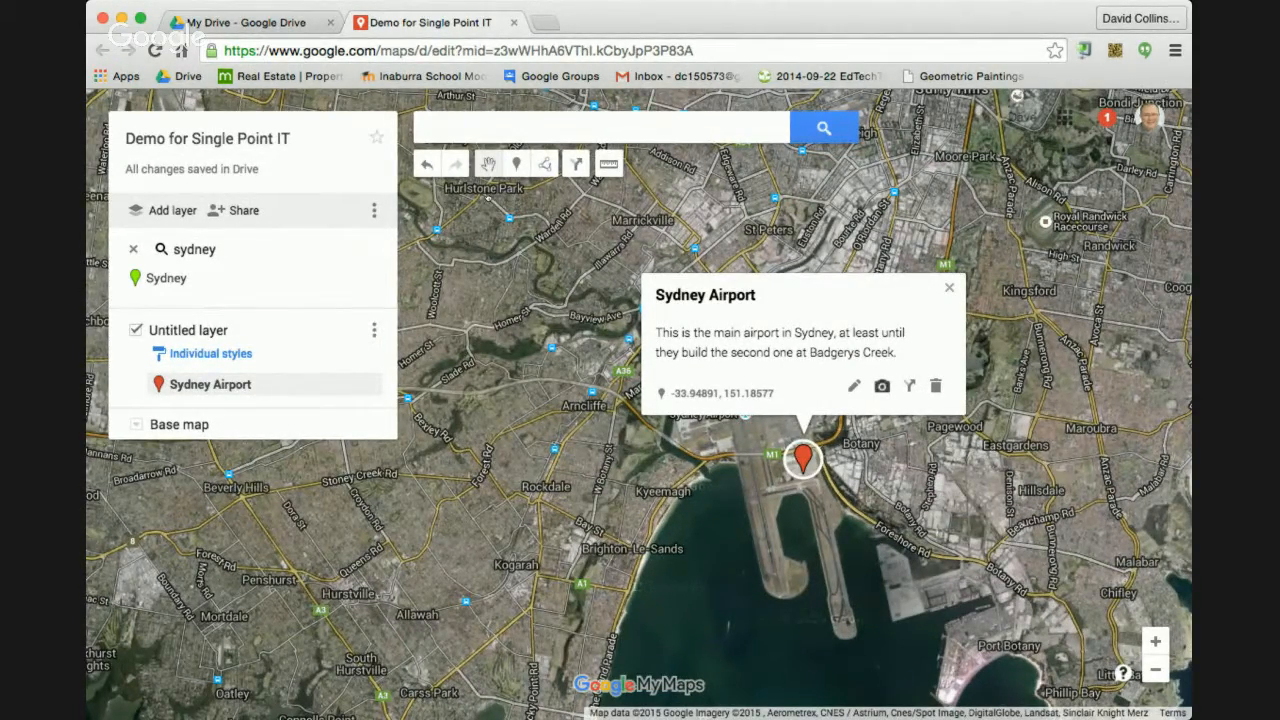
left_click(882, 386)
left_click(610, 500)
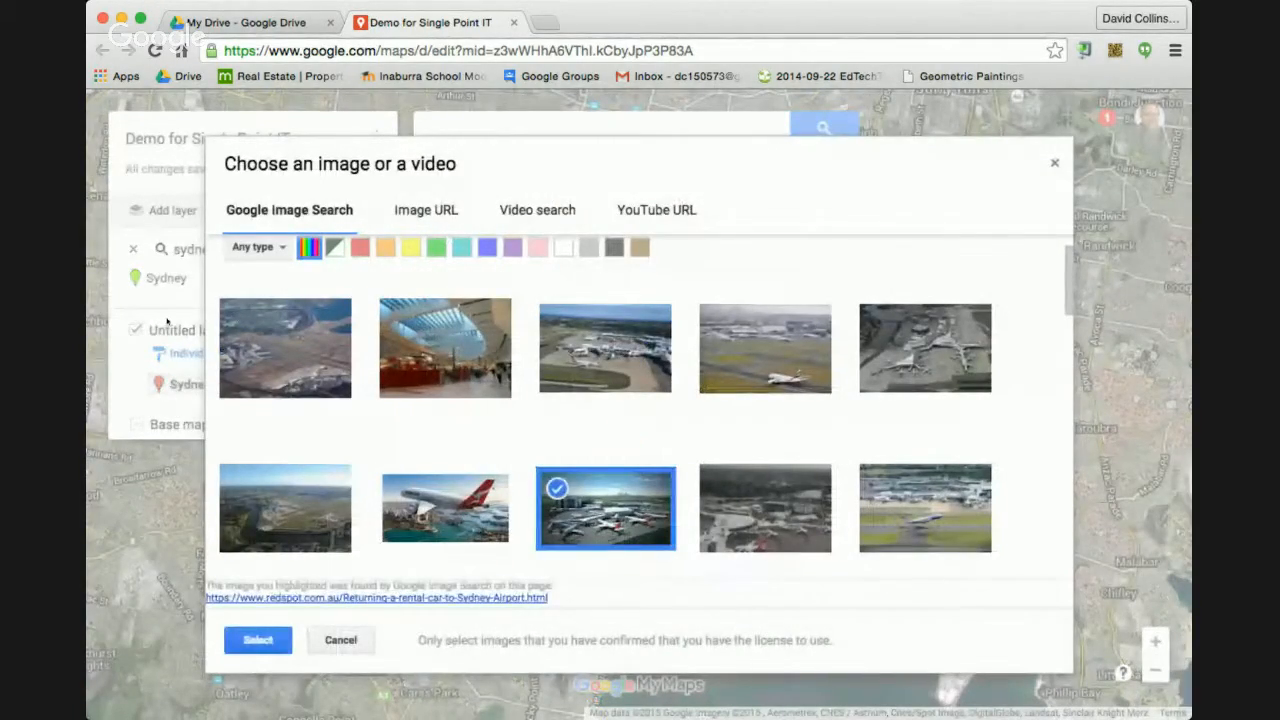
left_click(258, 640)
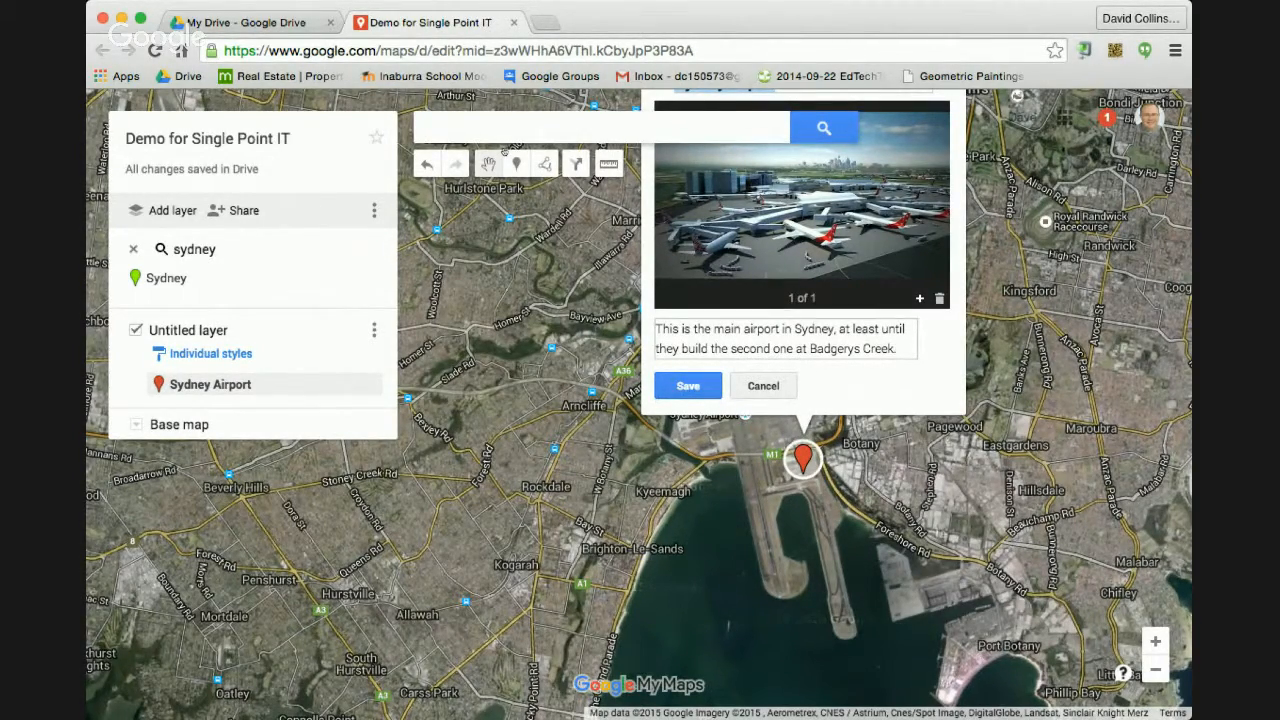
Step: Add the terminal interior photo with the curved skylights as the marker's second picture
left_click(919, 298)
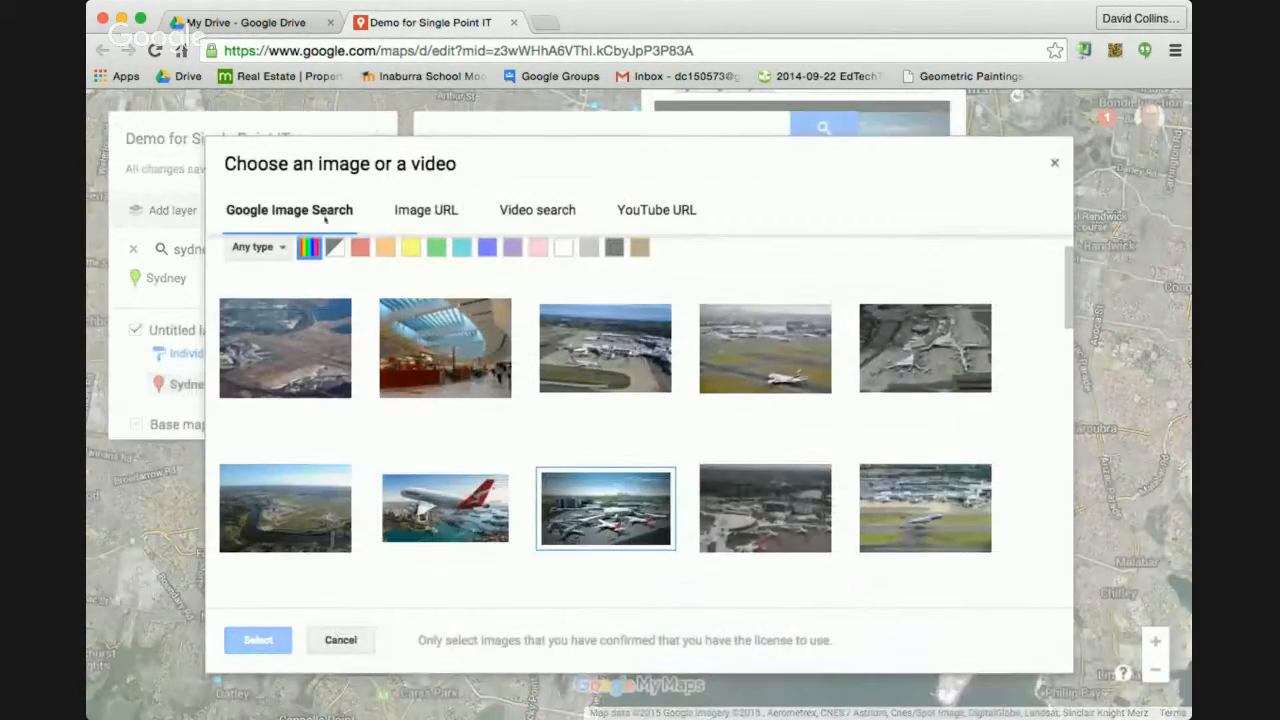
left_click(445, 348)
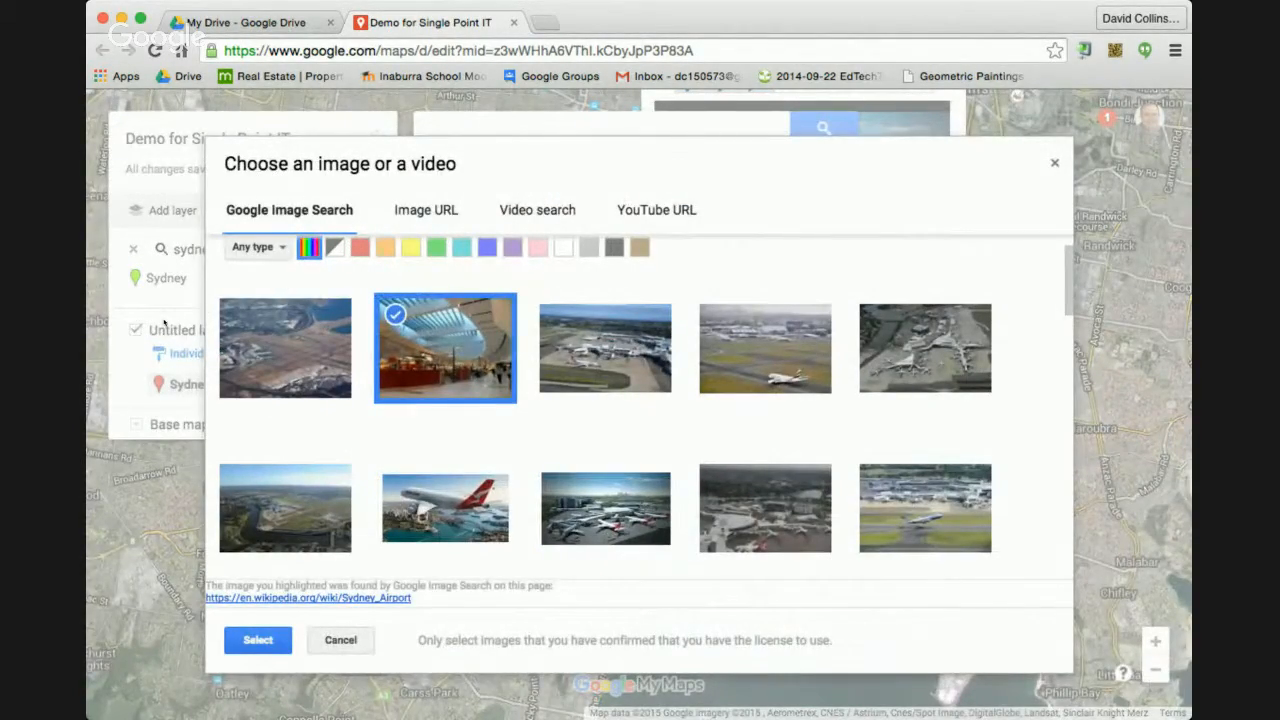
left_click(258, 640)
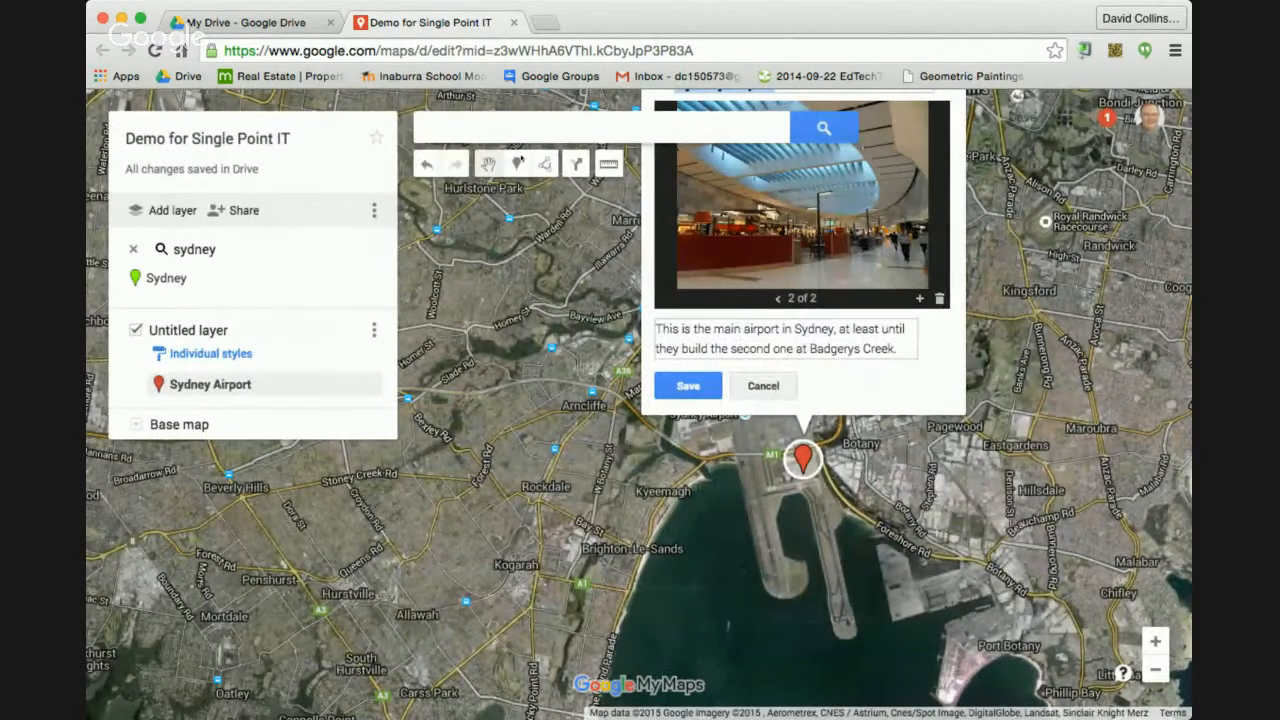
Step: Add the photo of the taxi rank as the marker's third picture, save the marker and close its details
left_click(919, 298)
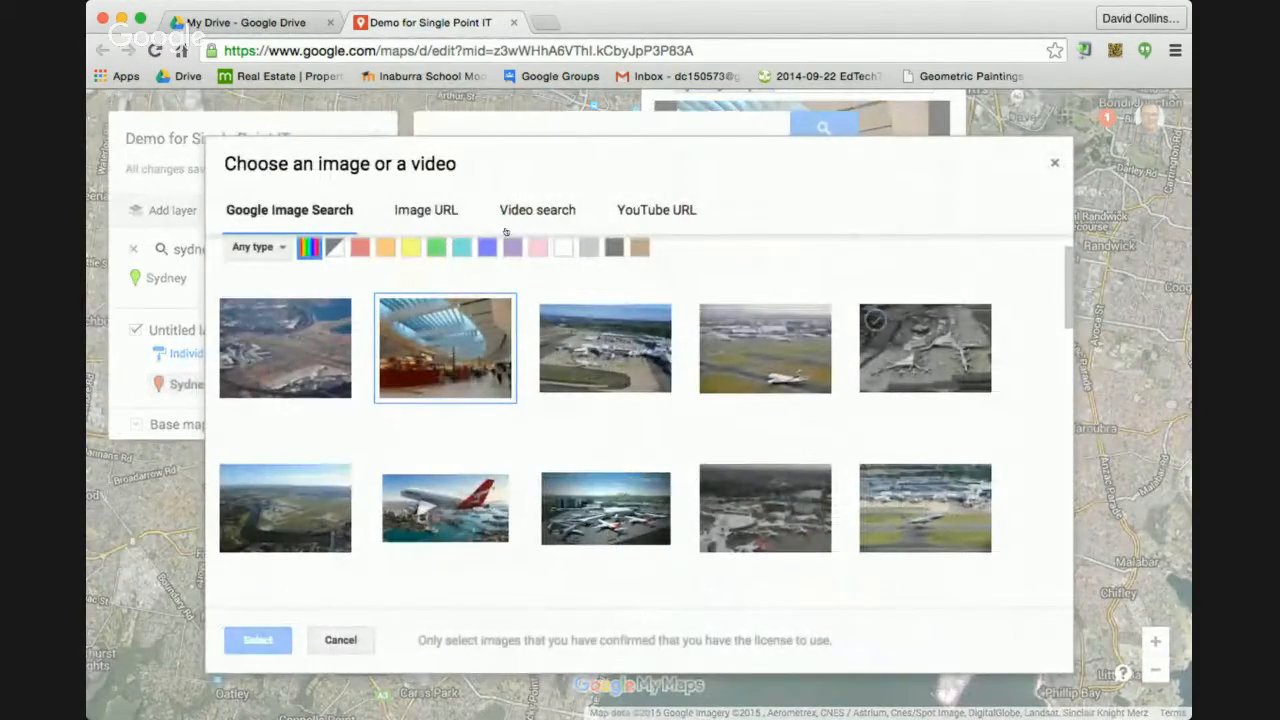
scroll(920, 380, "down", 3)
scroll(504, 235, "down", 5)
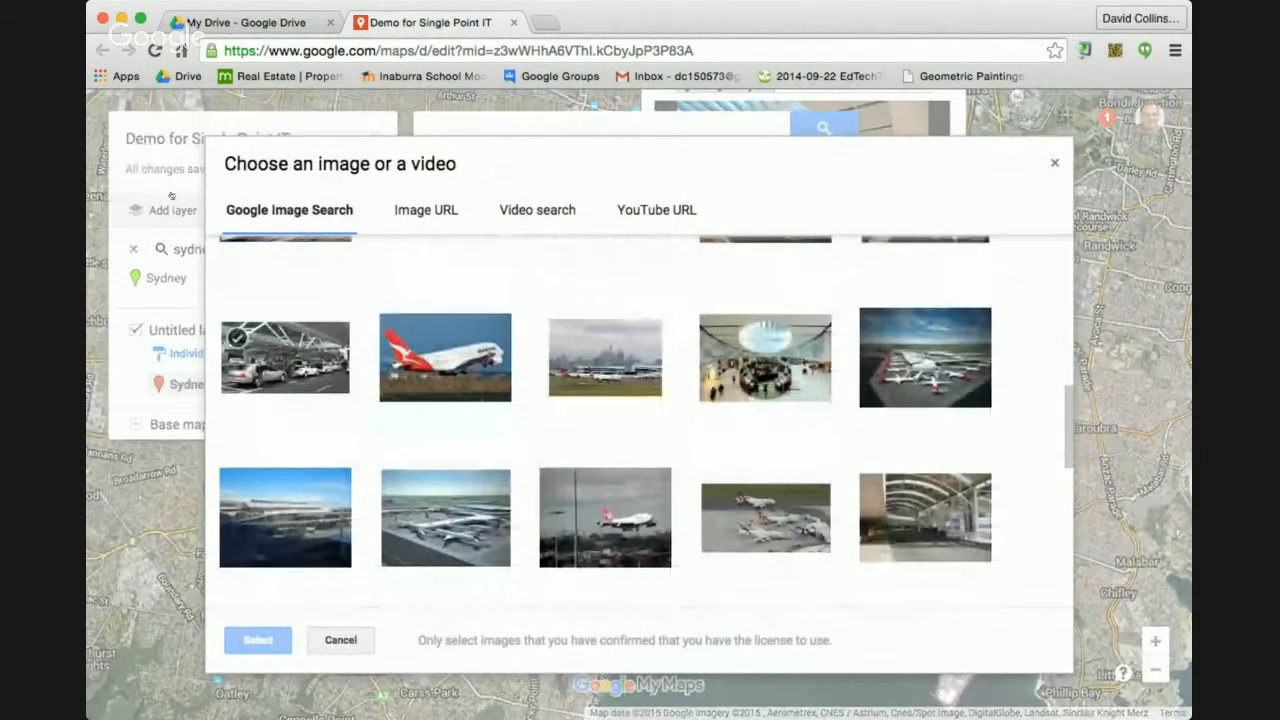
left_click(262, 358)
left_click(258, 640)
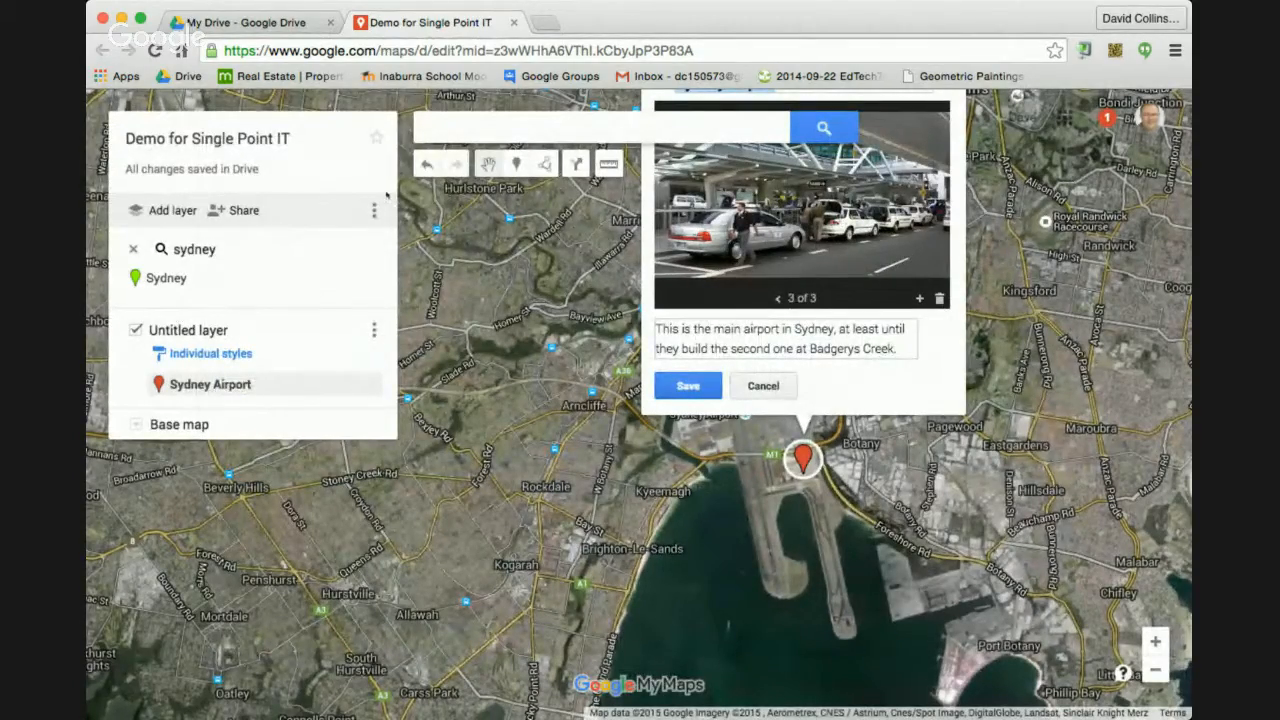
left_click(688, 386)
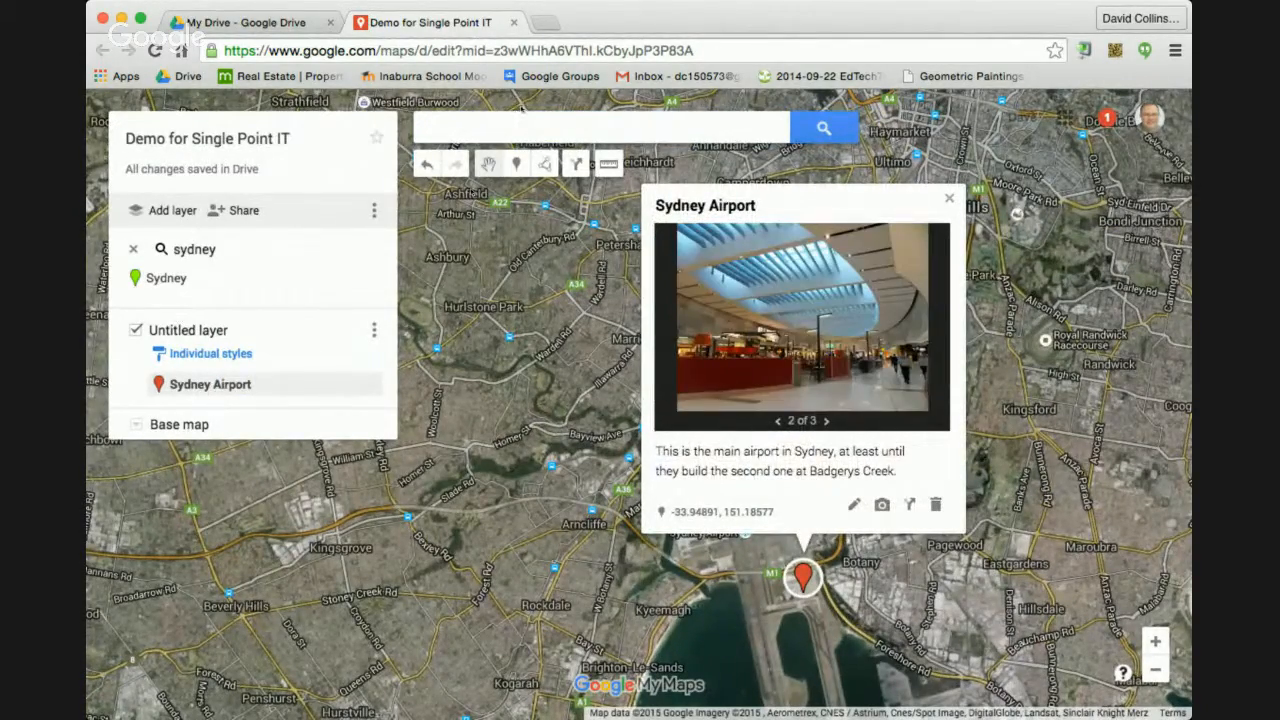
key("Escape")
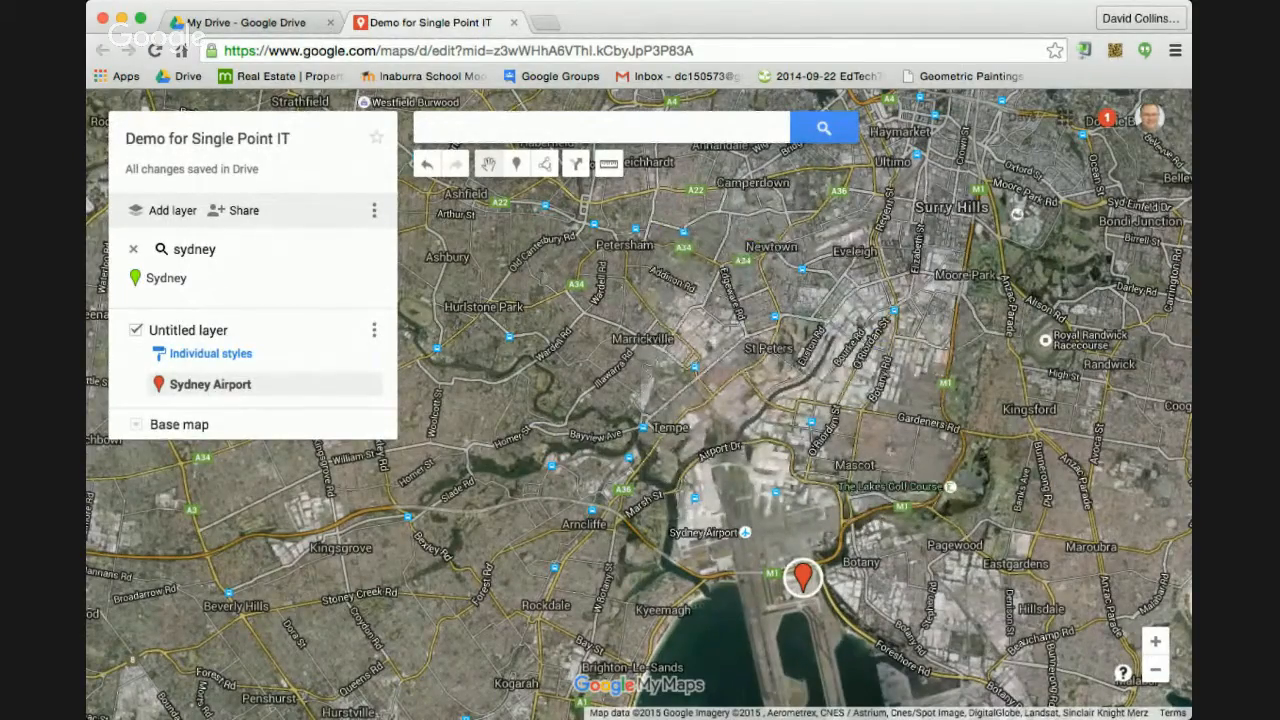
Step: Place a new marker on the Sydney Opera House at the tip of the peninsula east of Circular Quay
mouse_move(530, 285)
left_mouse_down()
mouse_move(503, 186)
mouse_move(478, 272)
left_mouse_up()
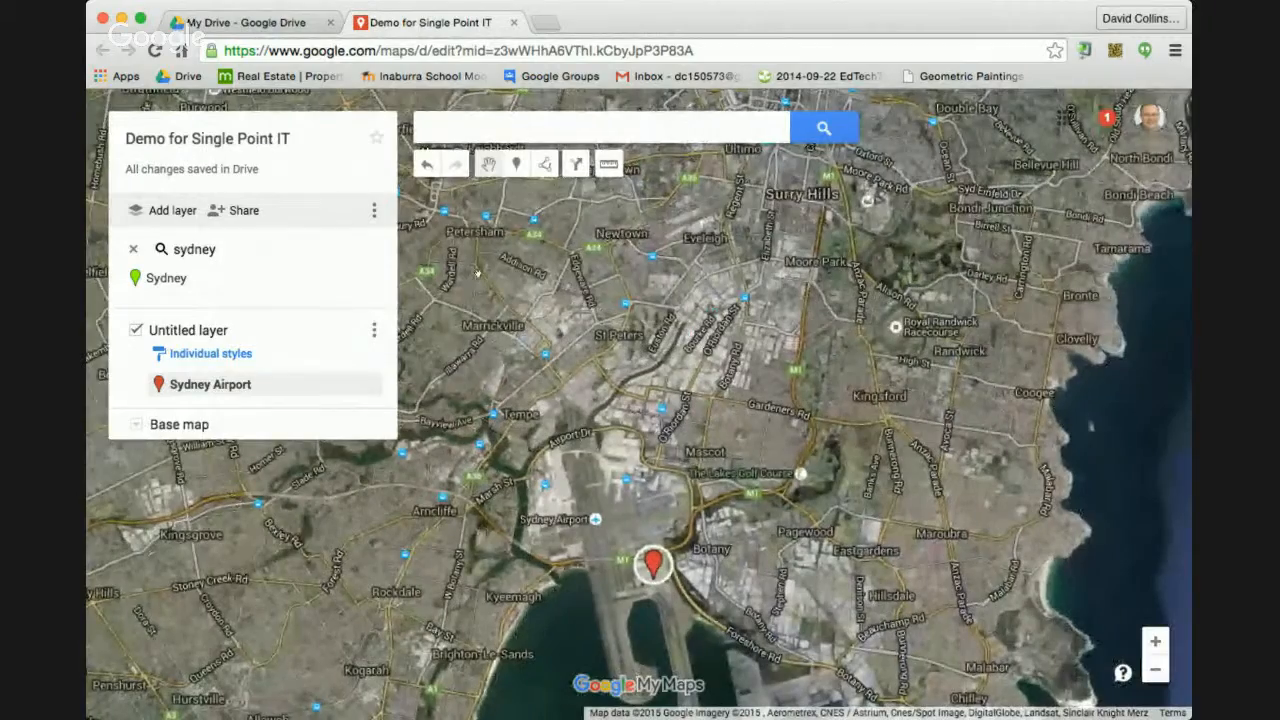
left_click(1155, 670)
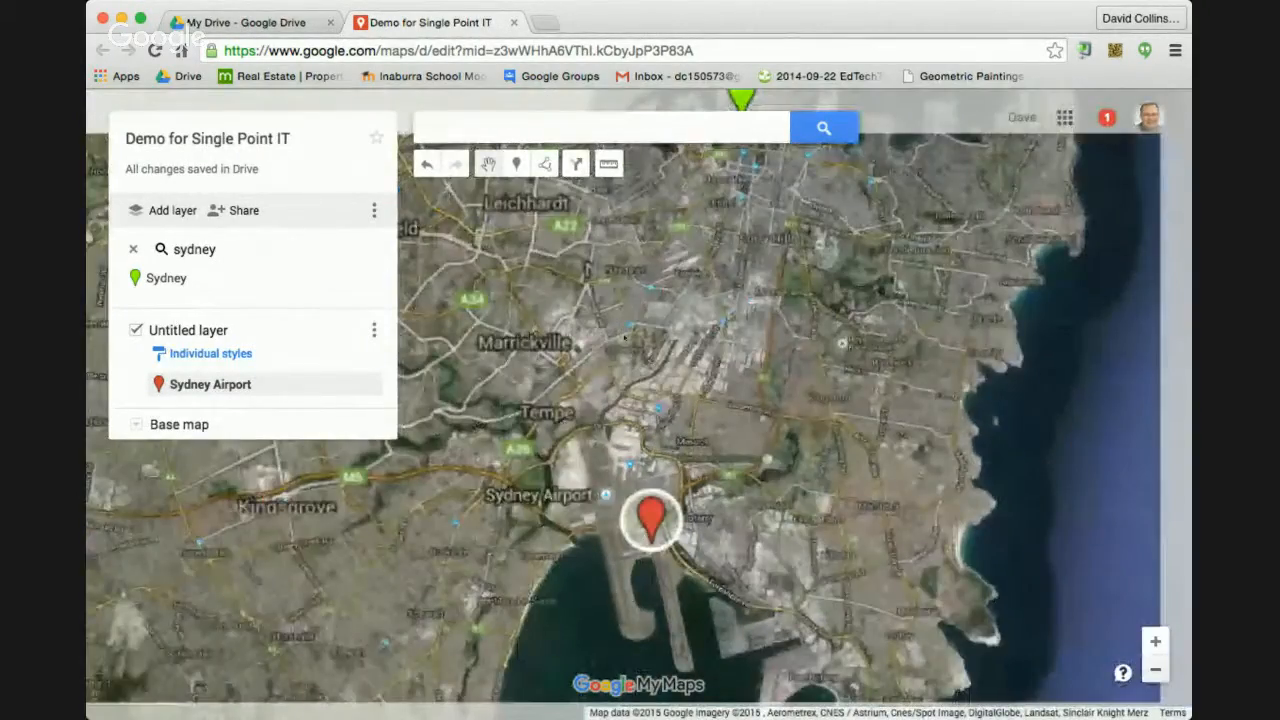
left_click(1155, 670)
left_click_drag(417, 186, 403, 218)
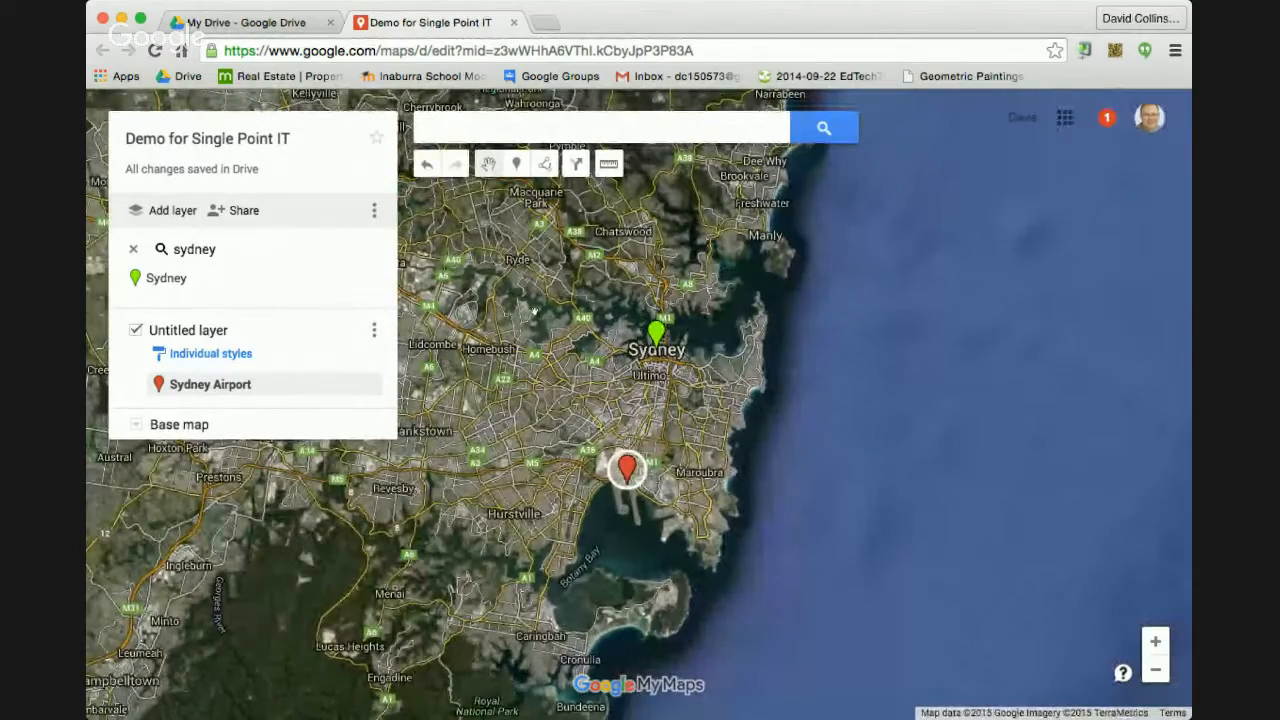
left_click(1155, 642)
left_click(1155, 642)
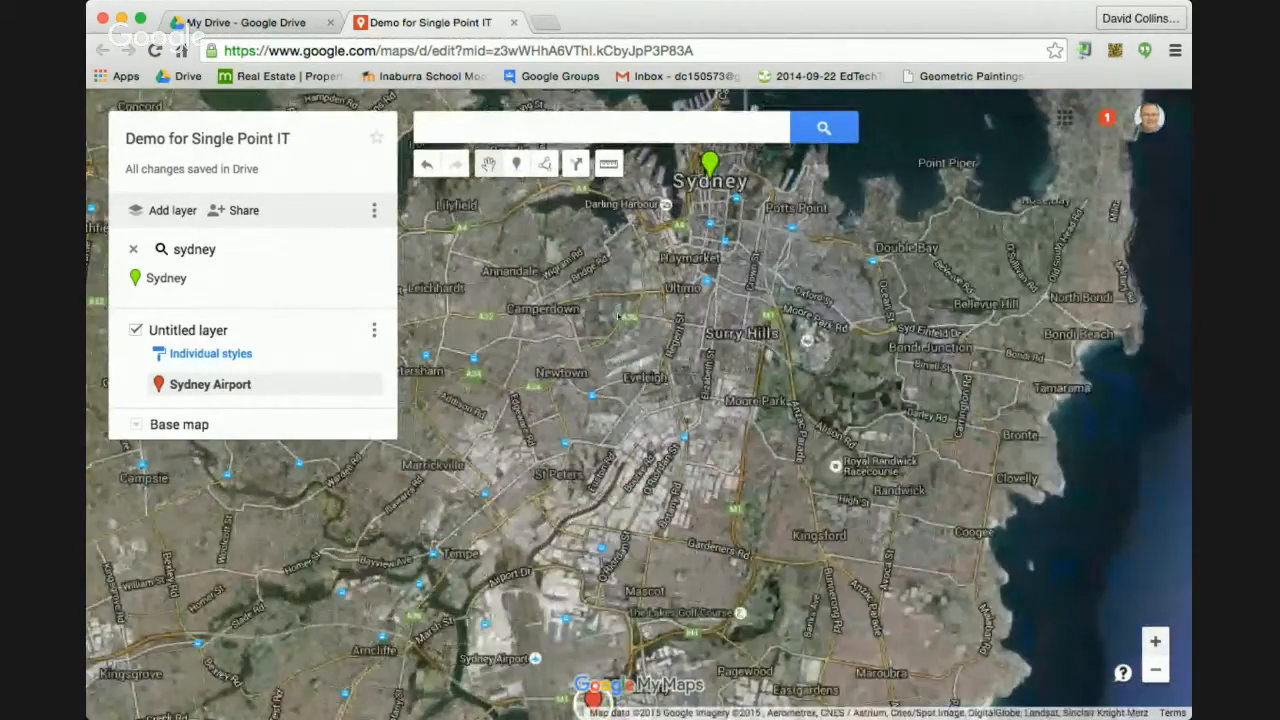
left_click_drag(618, 316, 616, 645)
left_click_drag(511, 229, 628, 326)
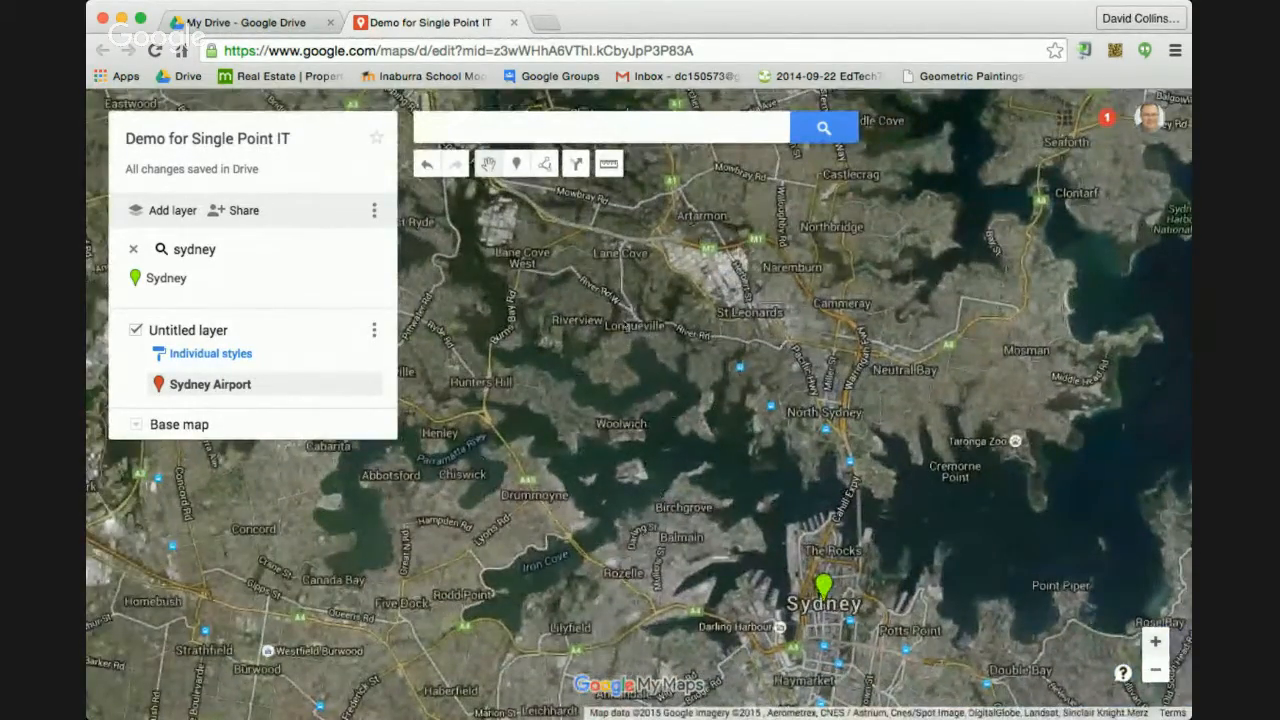
left_click(1155, 642)
left_click(1155, 642)
mouse_move(1014, 603)
left_mouse_down()
mouse_move(519, 301)
mouse_move(307, 63)
left_mouse_up()
left_click(1155, 642)
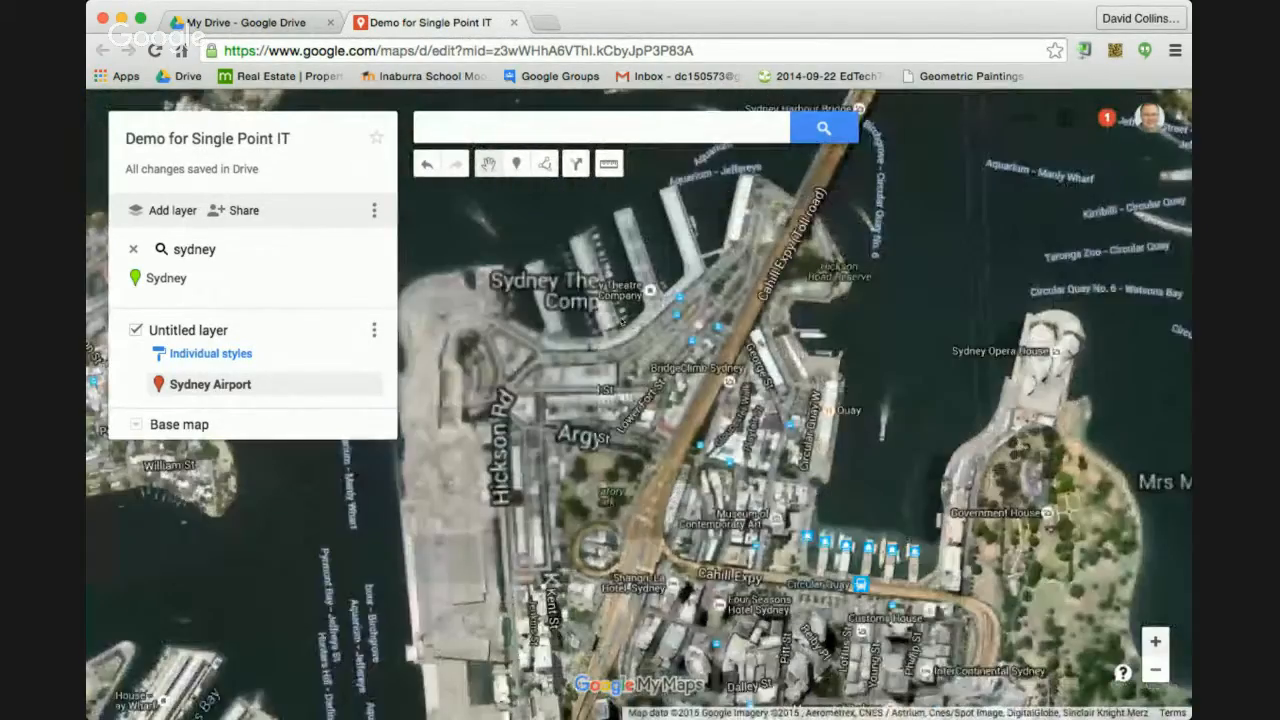
left_click_drag(695, 314, 440, 257)
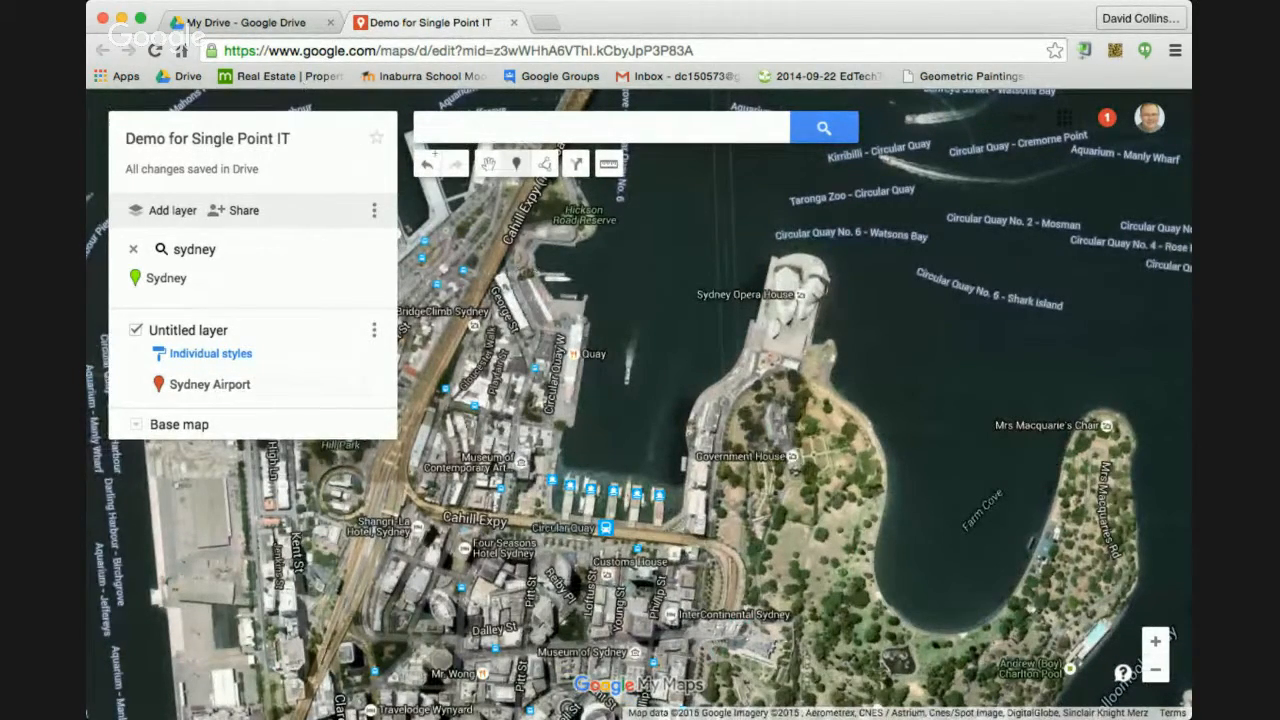
left_click(786, 281)
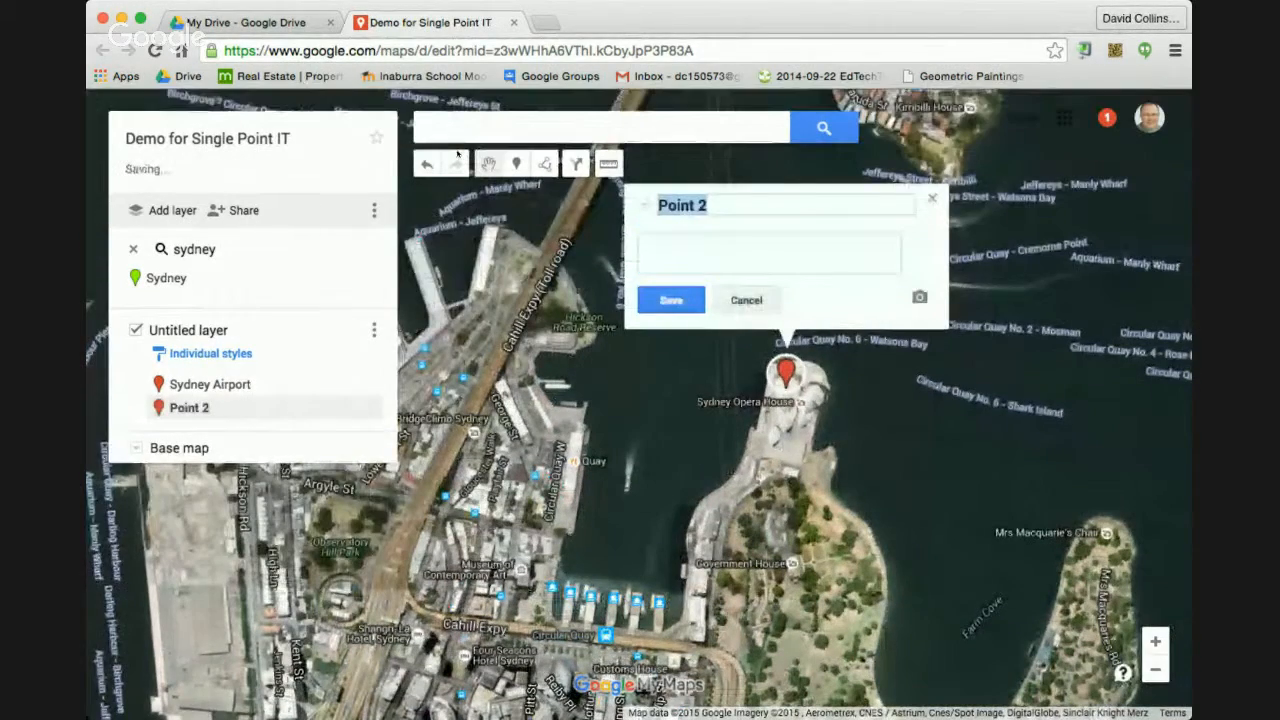
Step: Title the new marker "Sydney Opera House" and enter "Ballet - Swan Lake" as its description
type("Sydney ")
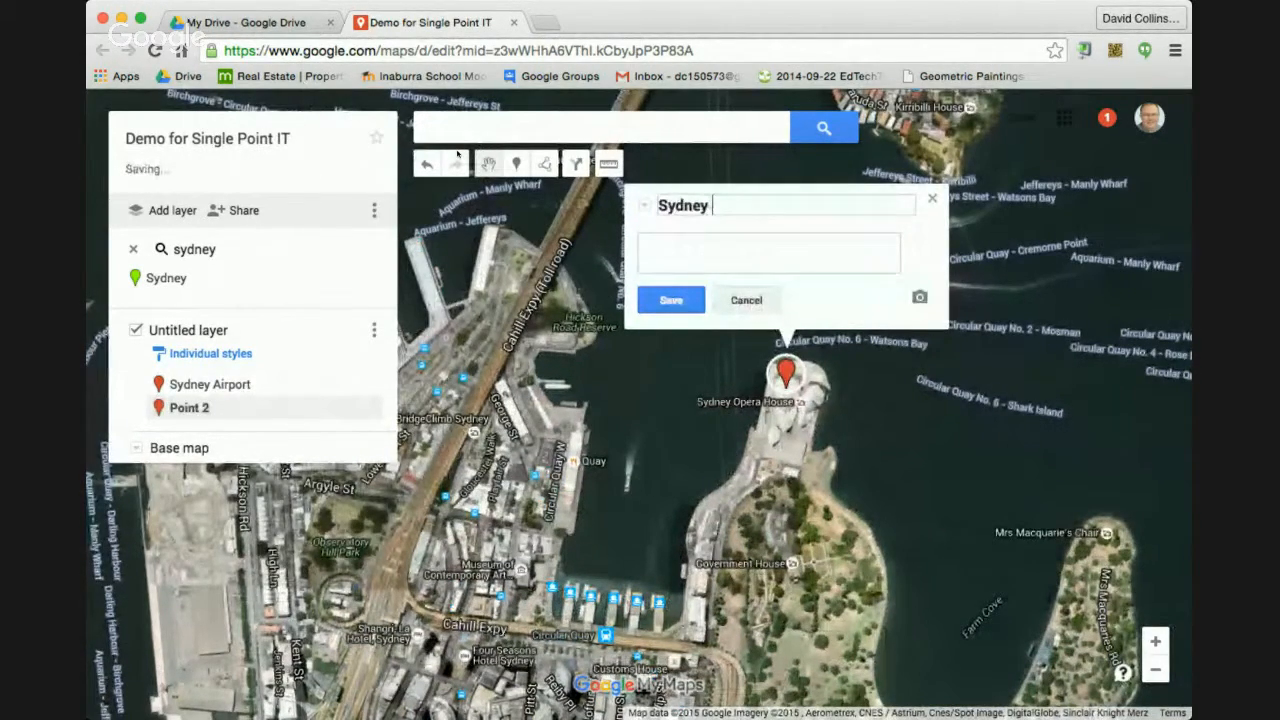
type("Opera House")
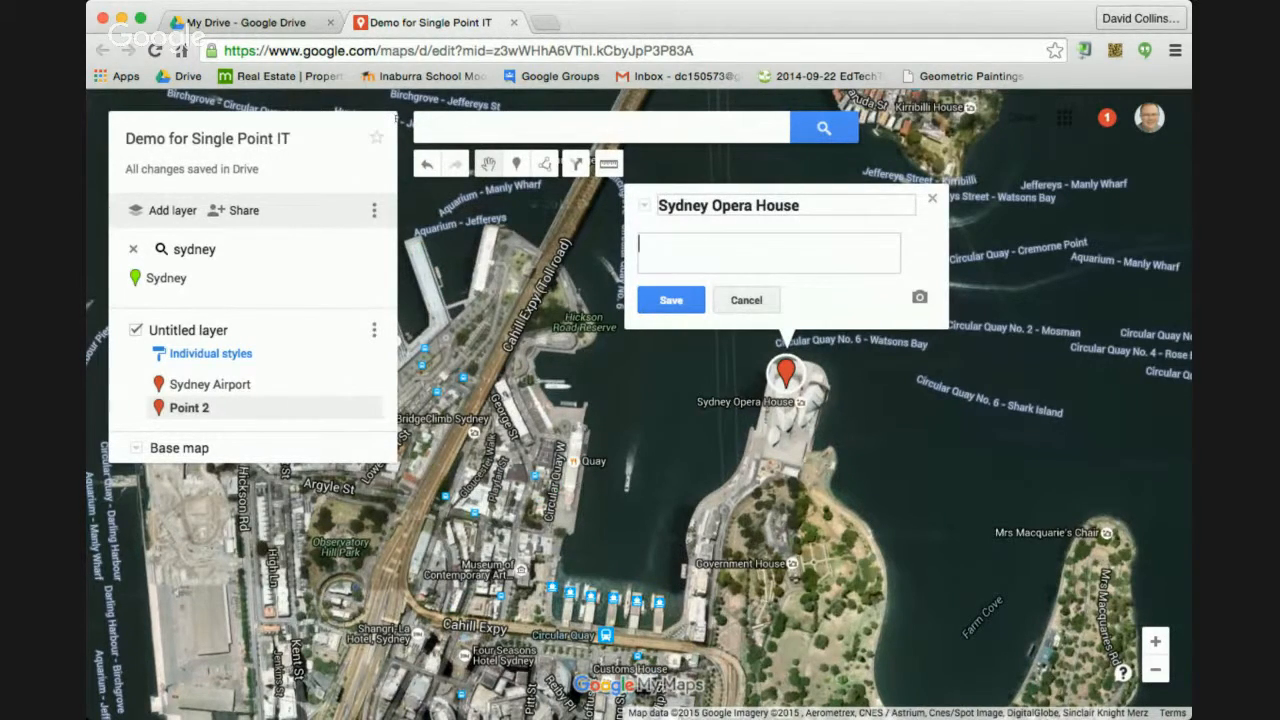
key("Tab")
type("Ballet - Swan Lake")
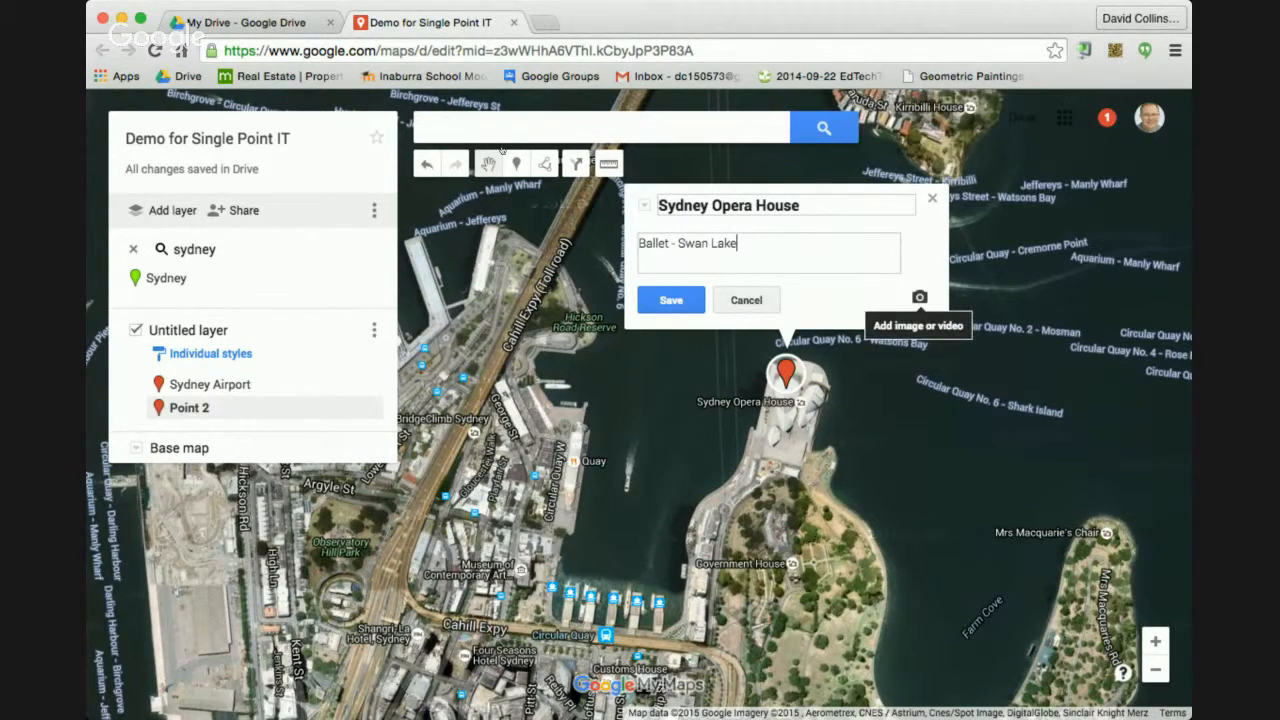
Step: Search Google images for "opera house" and attach the photo of the building under a purple cloudy sky to the marker
left_click(919, 297)
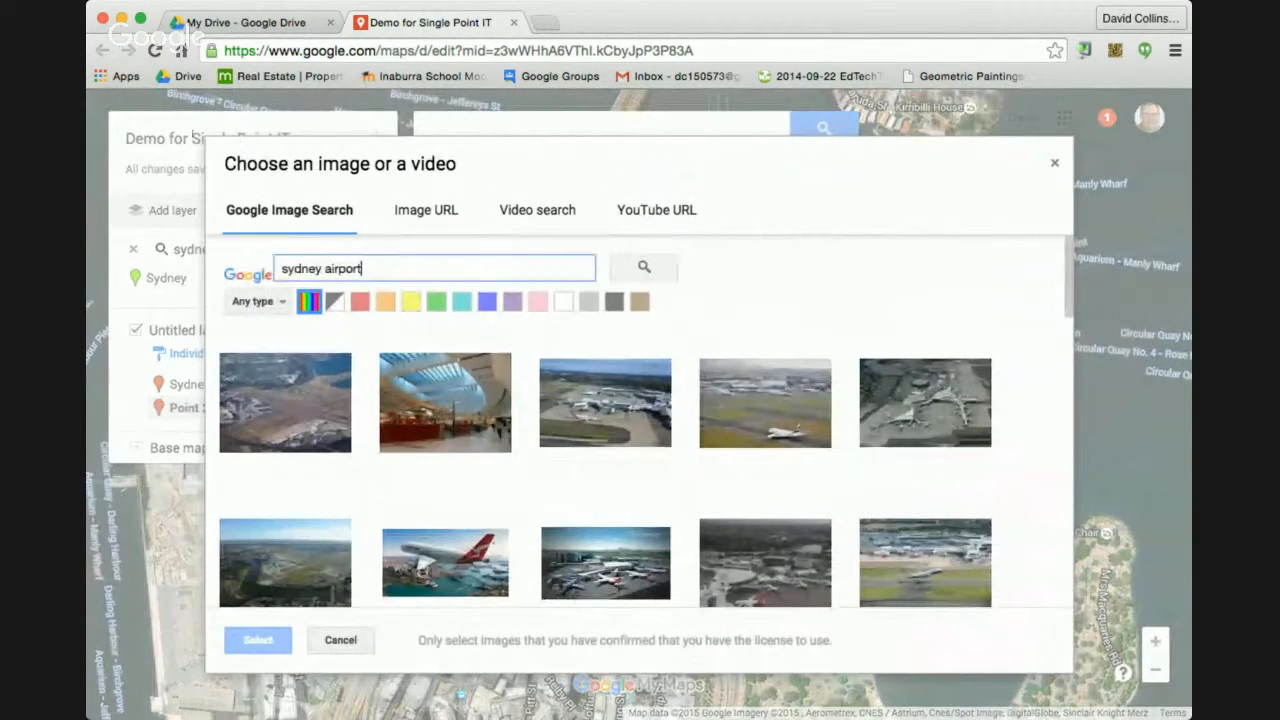
type("oper")
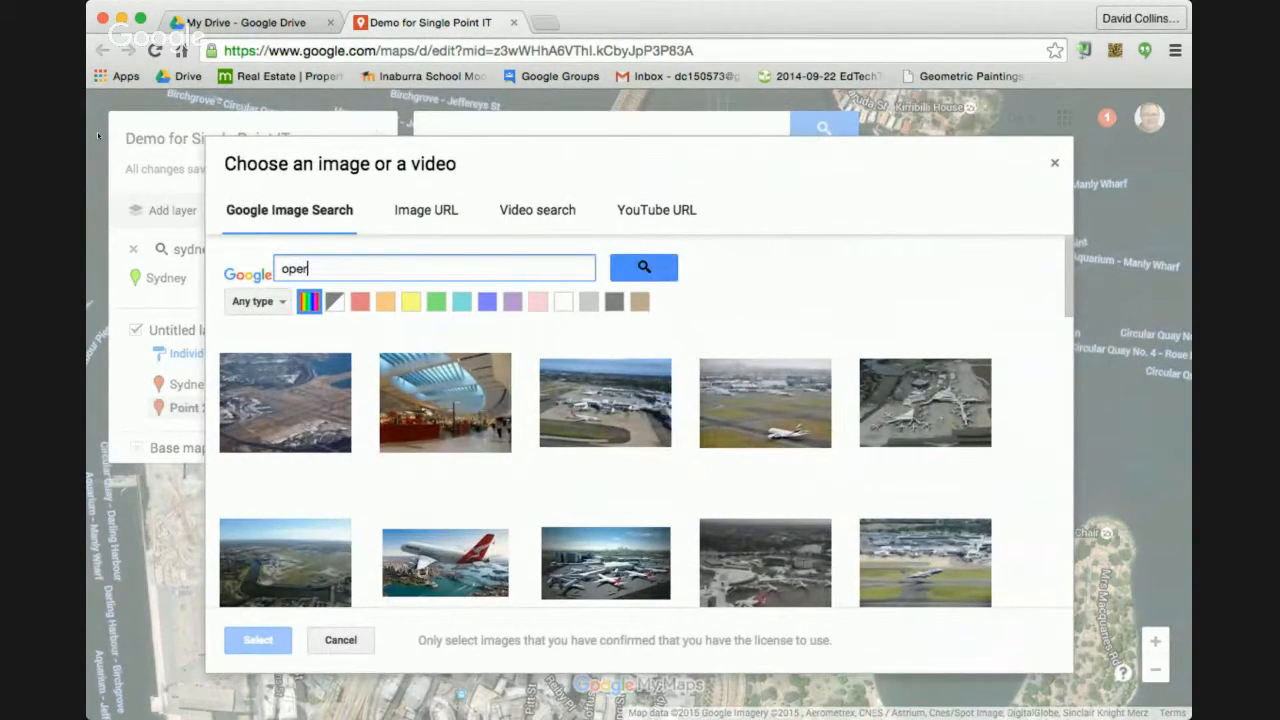
type("a house")
key("Return")
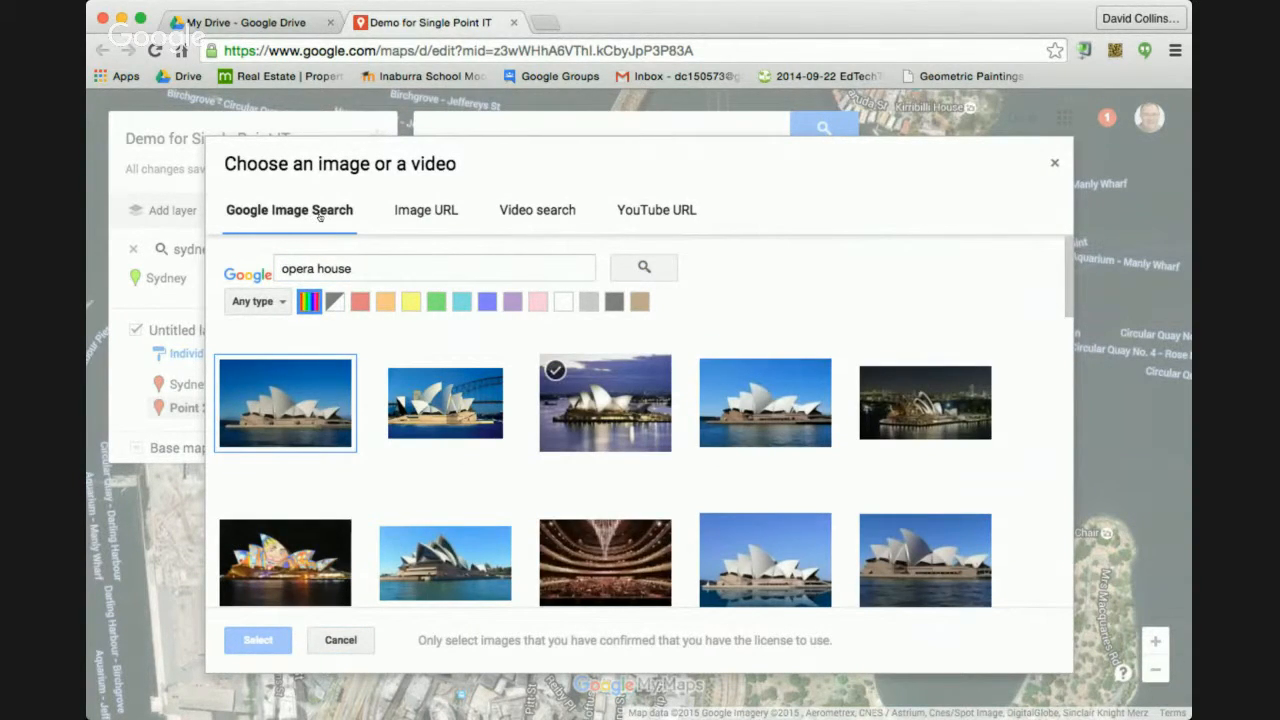
left_click(605, 402)
left_click(258, 640)
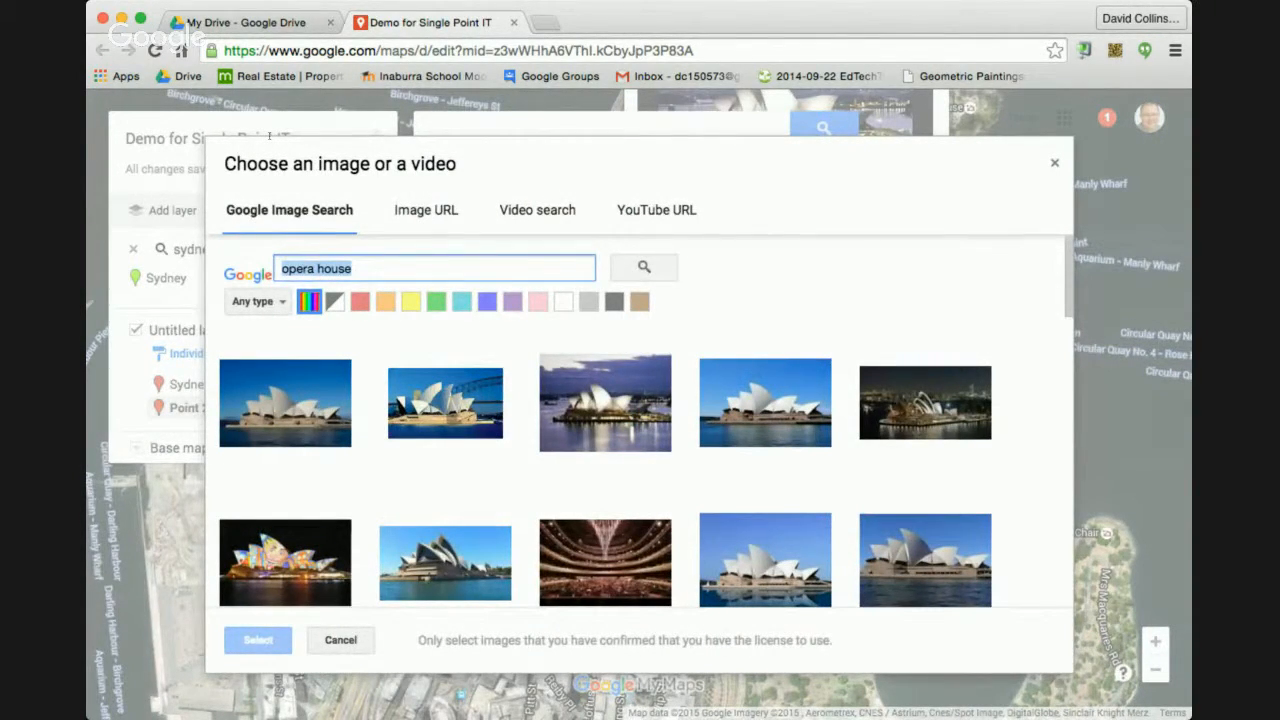
Step: Search for "swan lake", add the first solo ballerina photo as the second picture, save the marker and close its details
type("swan lake")
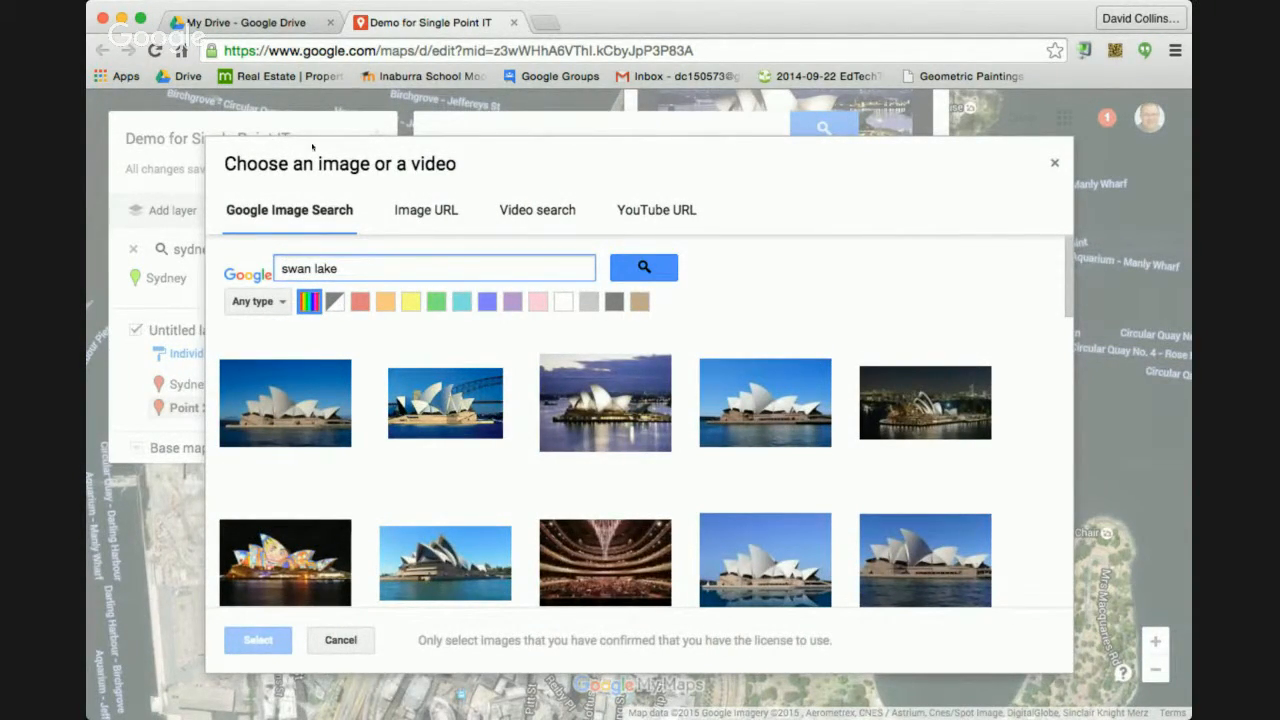
key("Tab")
key("Return")
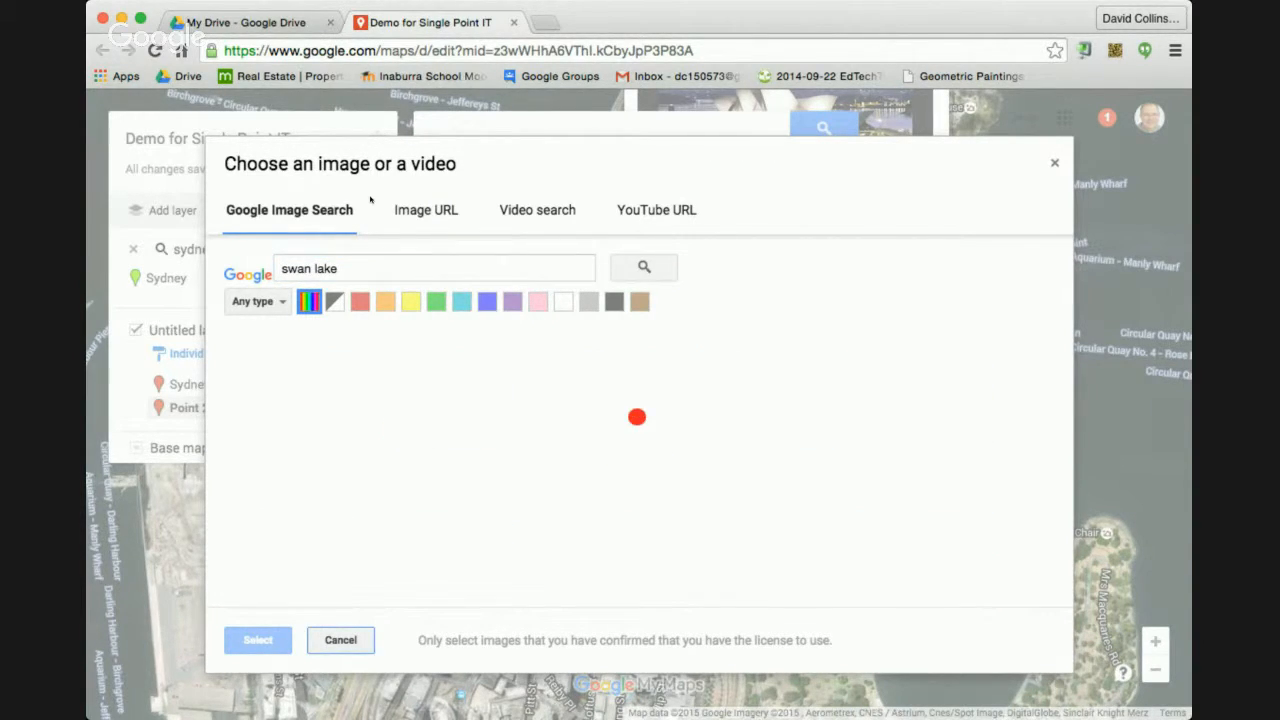
left_click(286, 403)
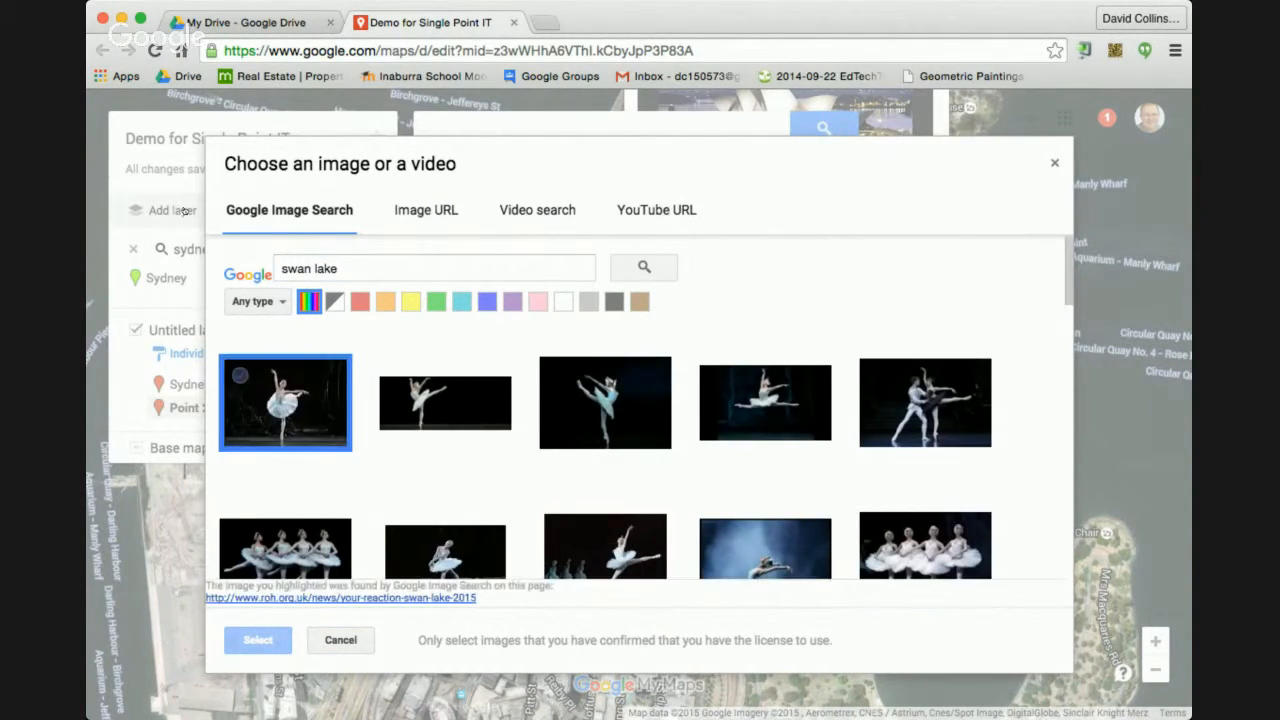
left_click(258, 640)
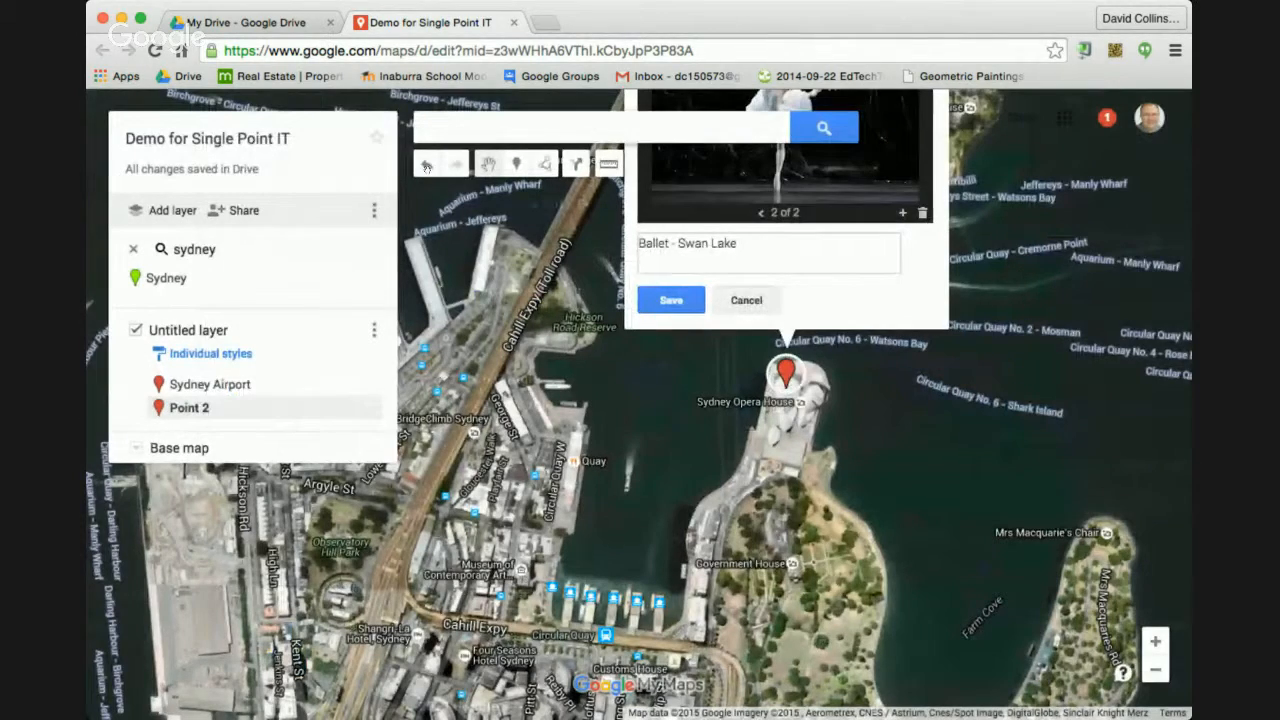
left_click(671, 300)
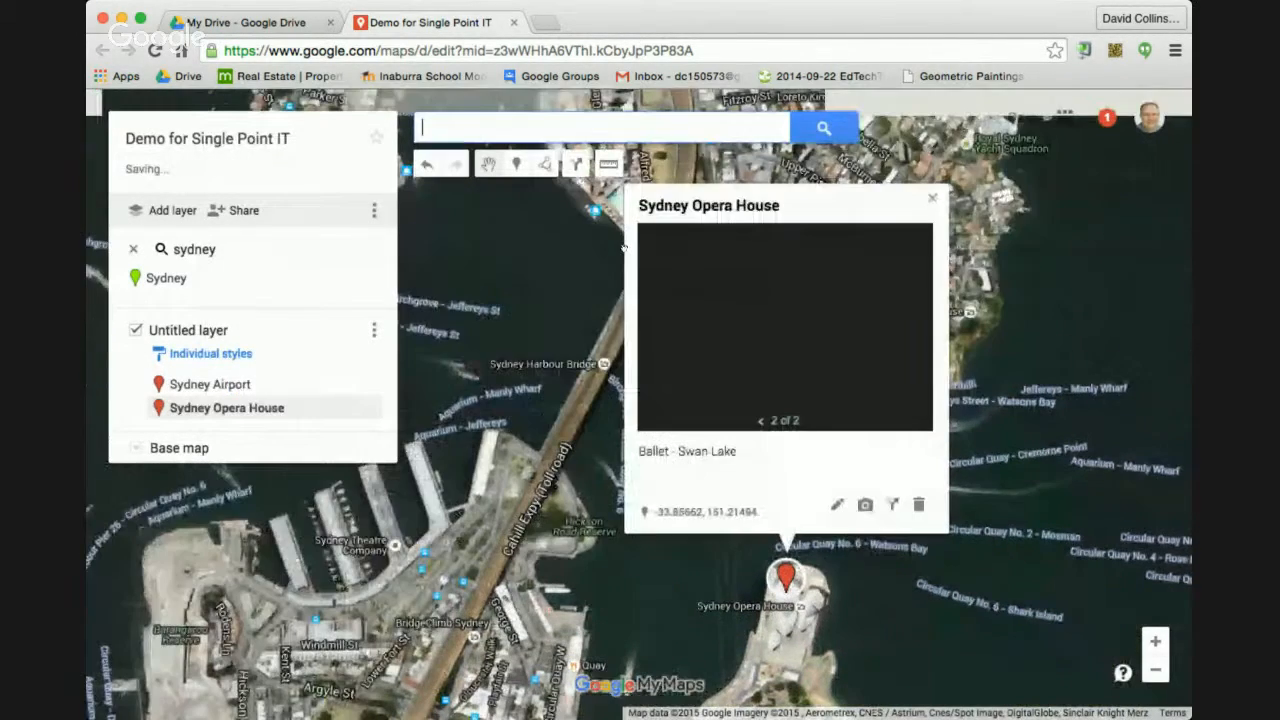
left_click(512, 104)
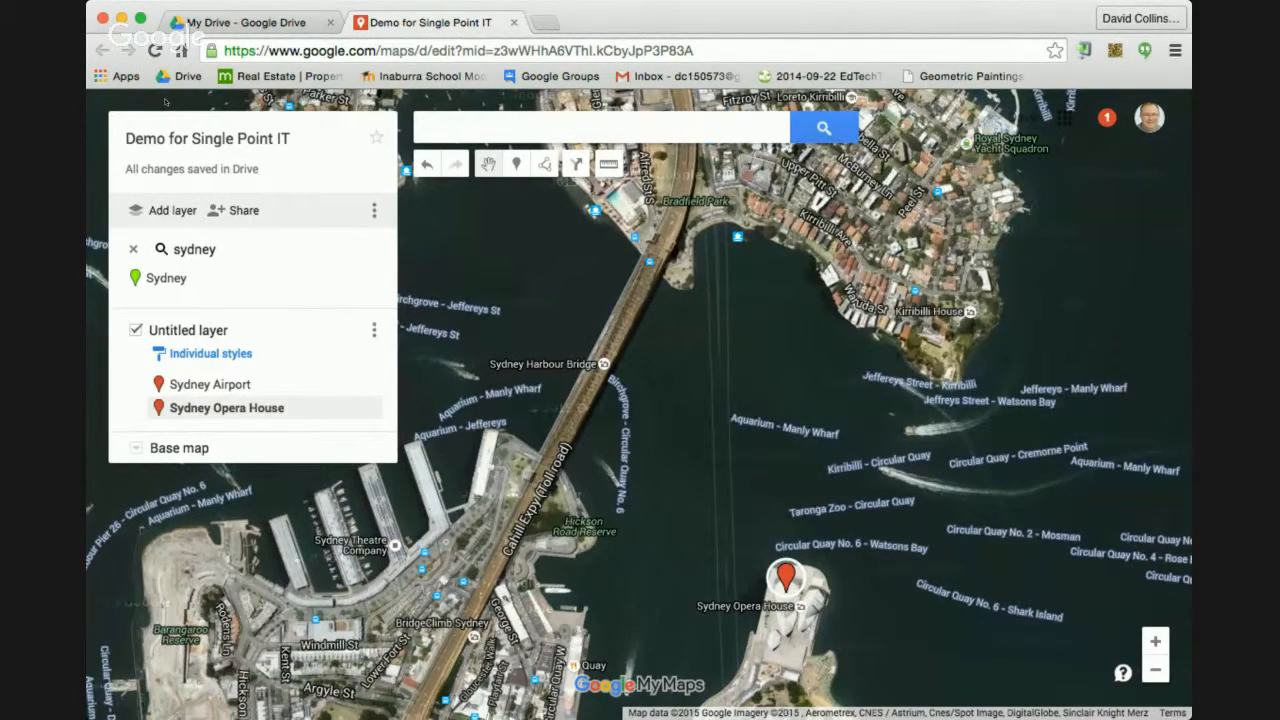
Step: In the map's sharing settings, add a collaborator with edit rights and allow editors to change access and add new people
left_click(244, 210)
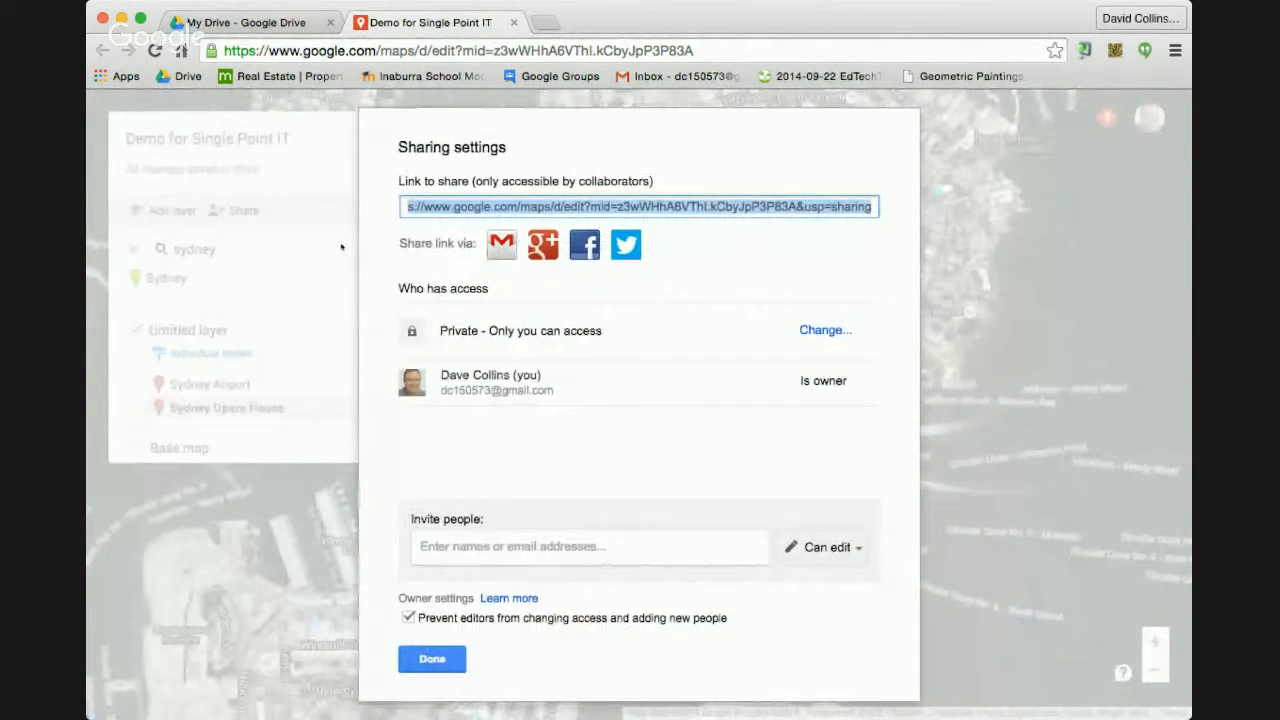
left_click(387, 281)
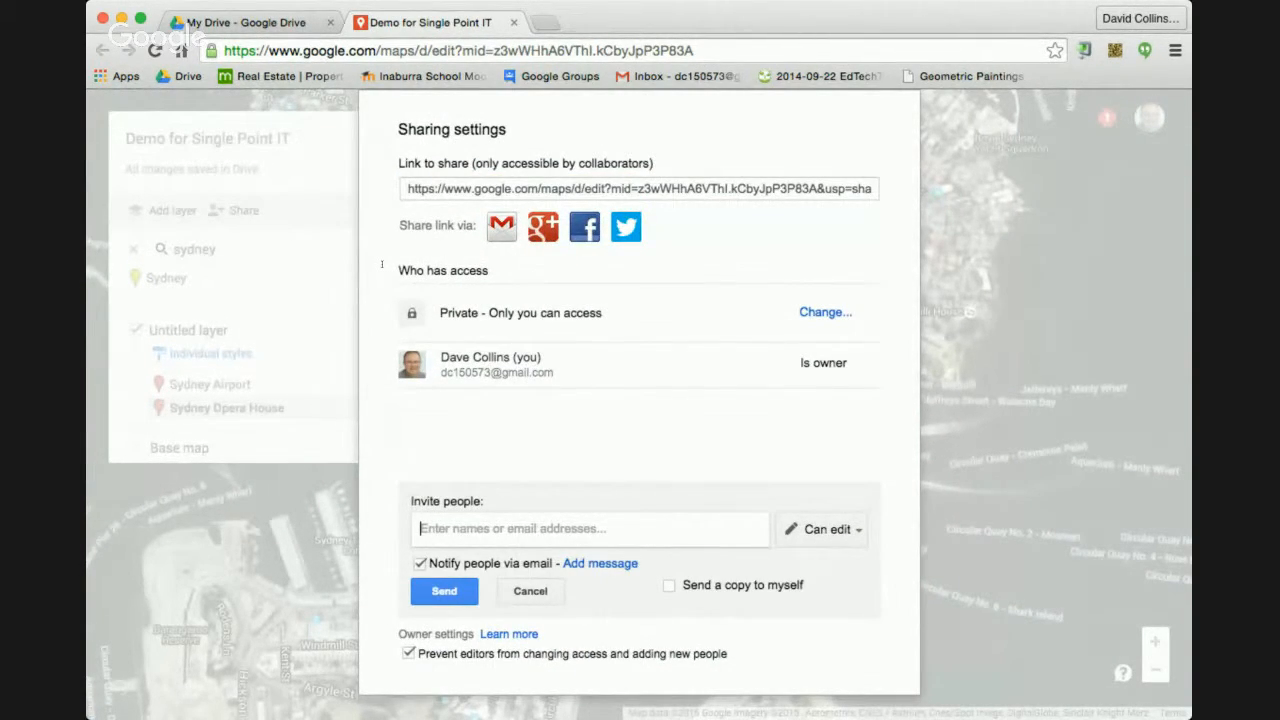
type("collin")
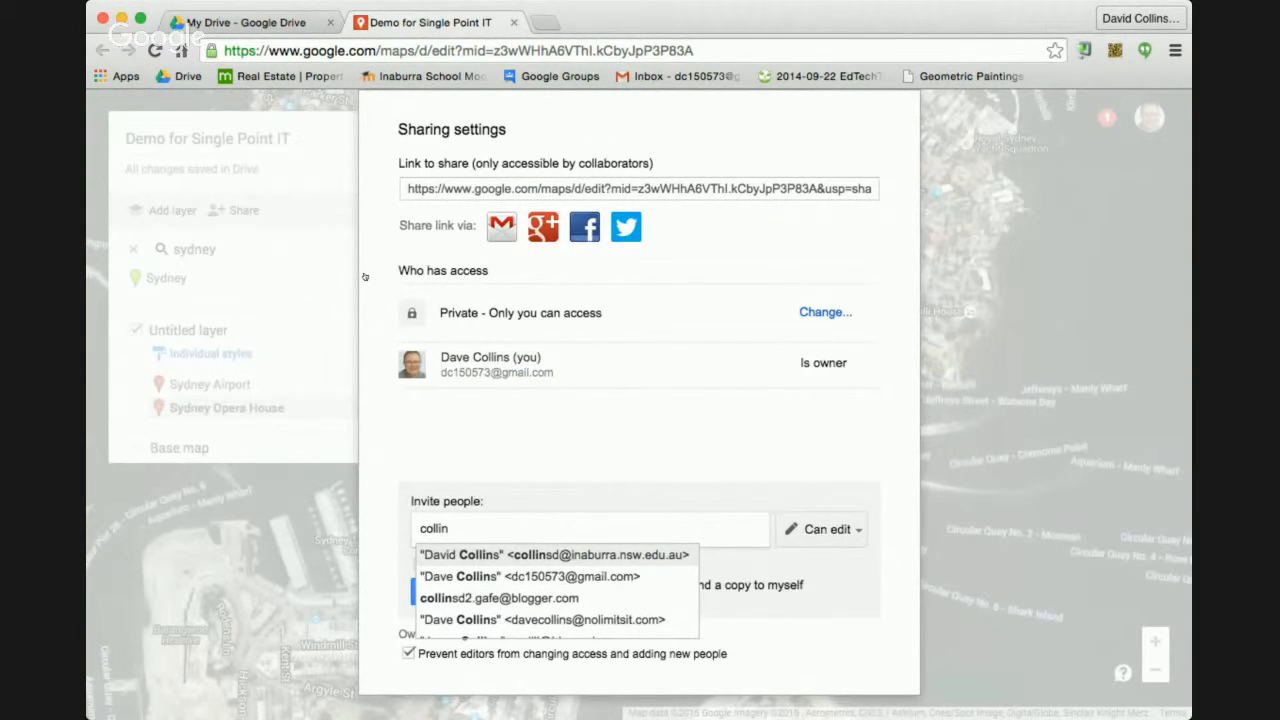
key("Return")
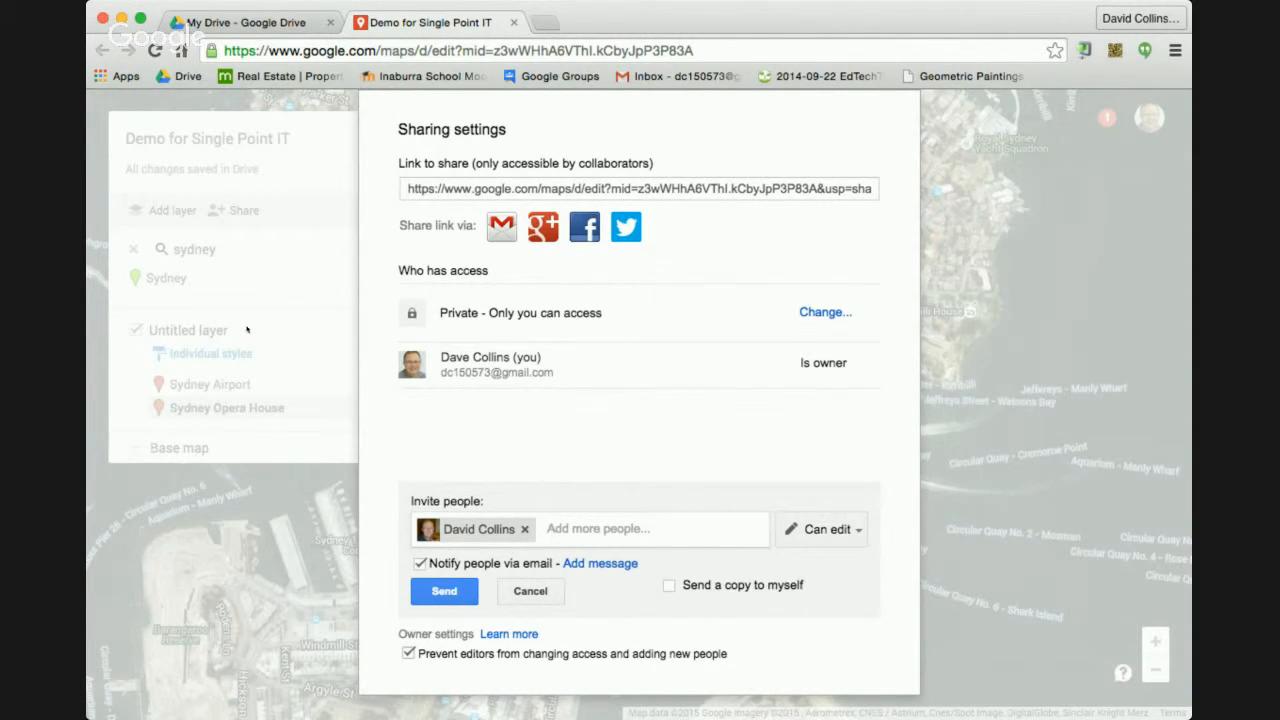
left_click(408, 653)
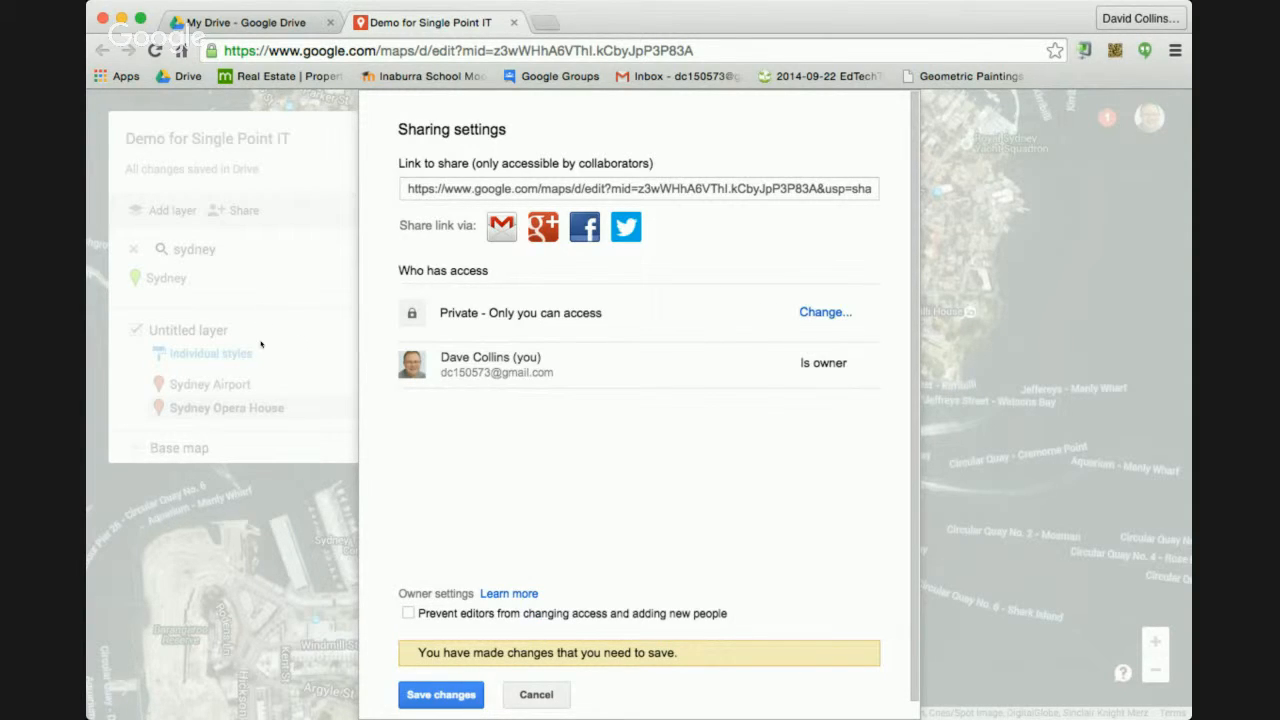
left_click(441, 695)
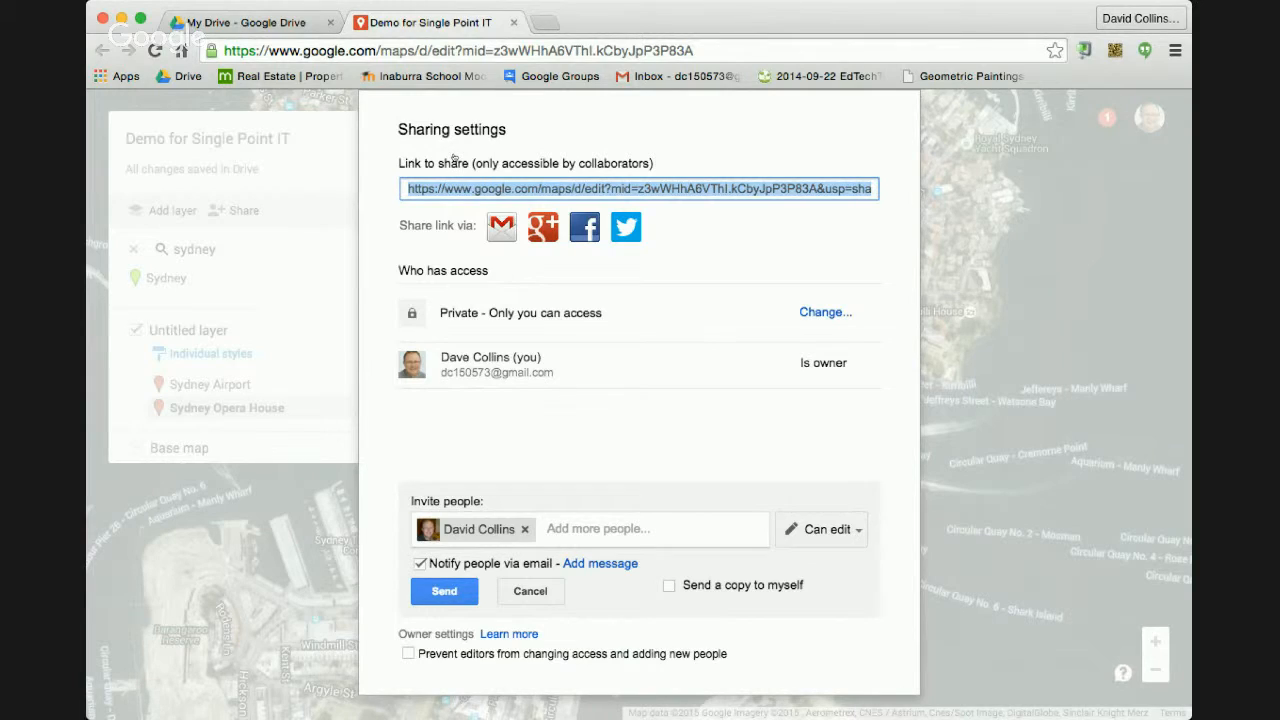
Step: Keep link sharing set to Off - Specific people, send the collaborator's invitation with e-mail notification, and close the sharing settings
left_click(825, 312)
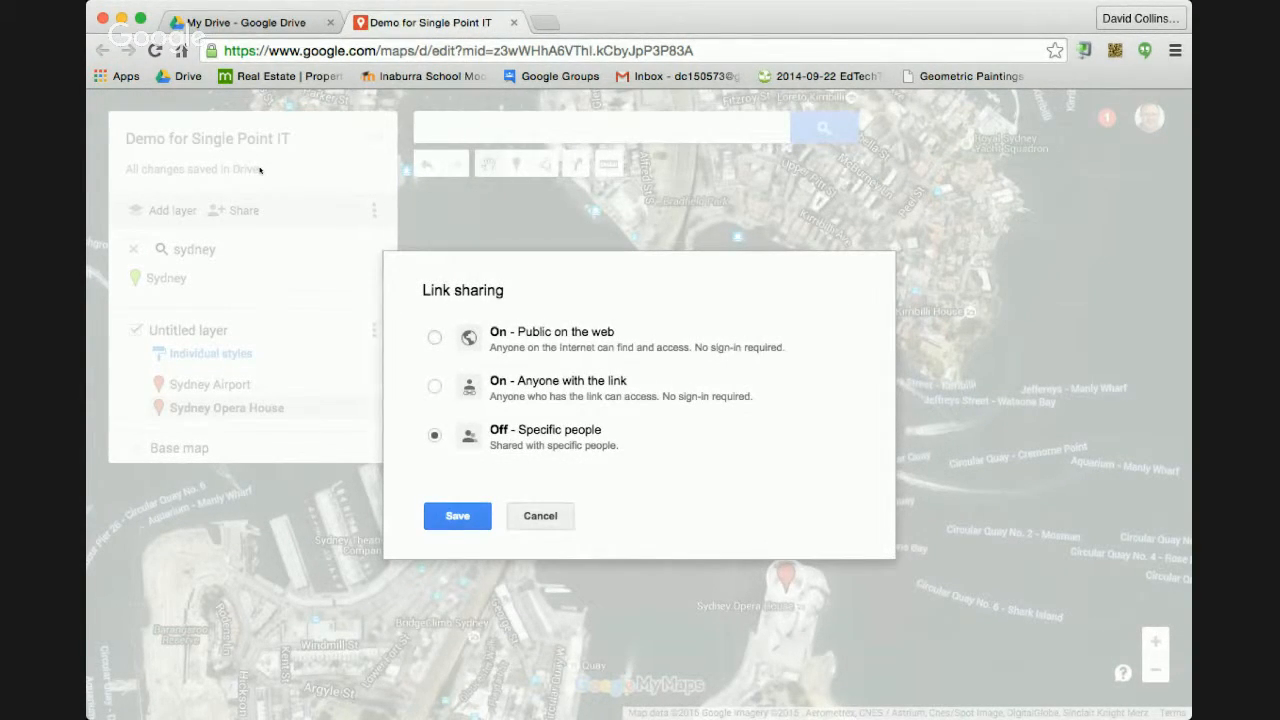
left_click(457, 516)
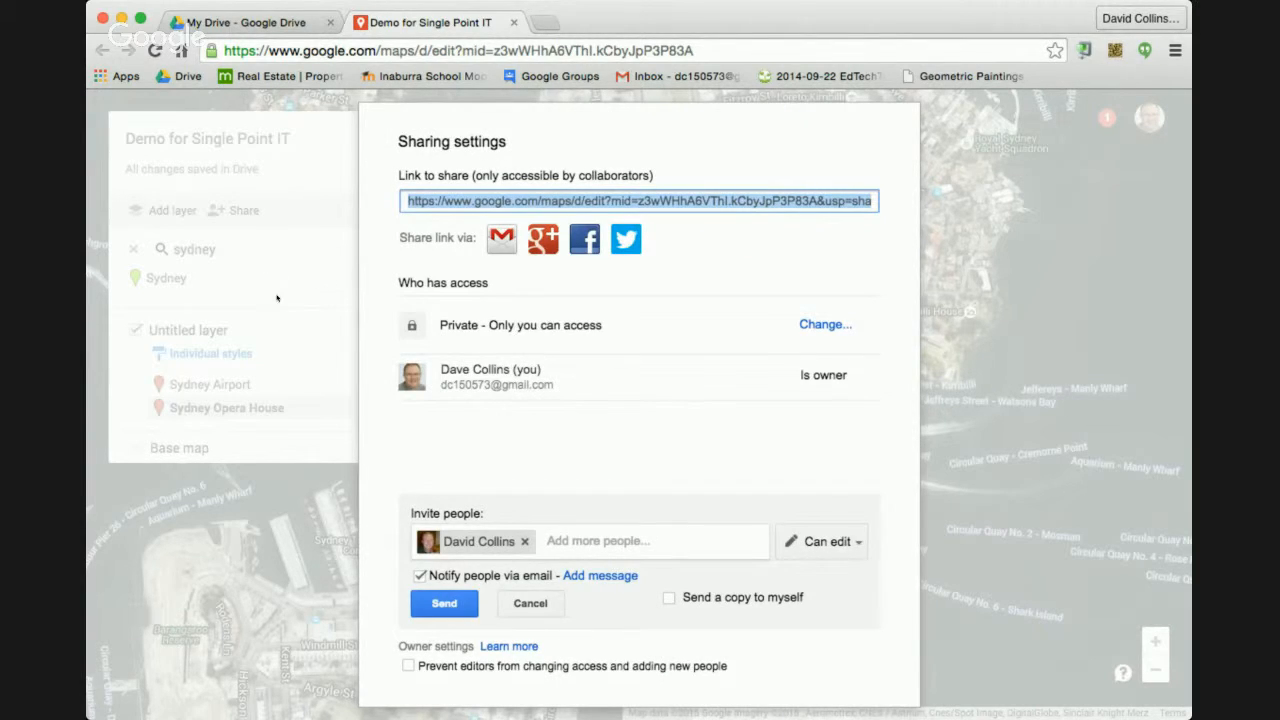
left_click(444, 603)
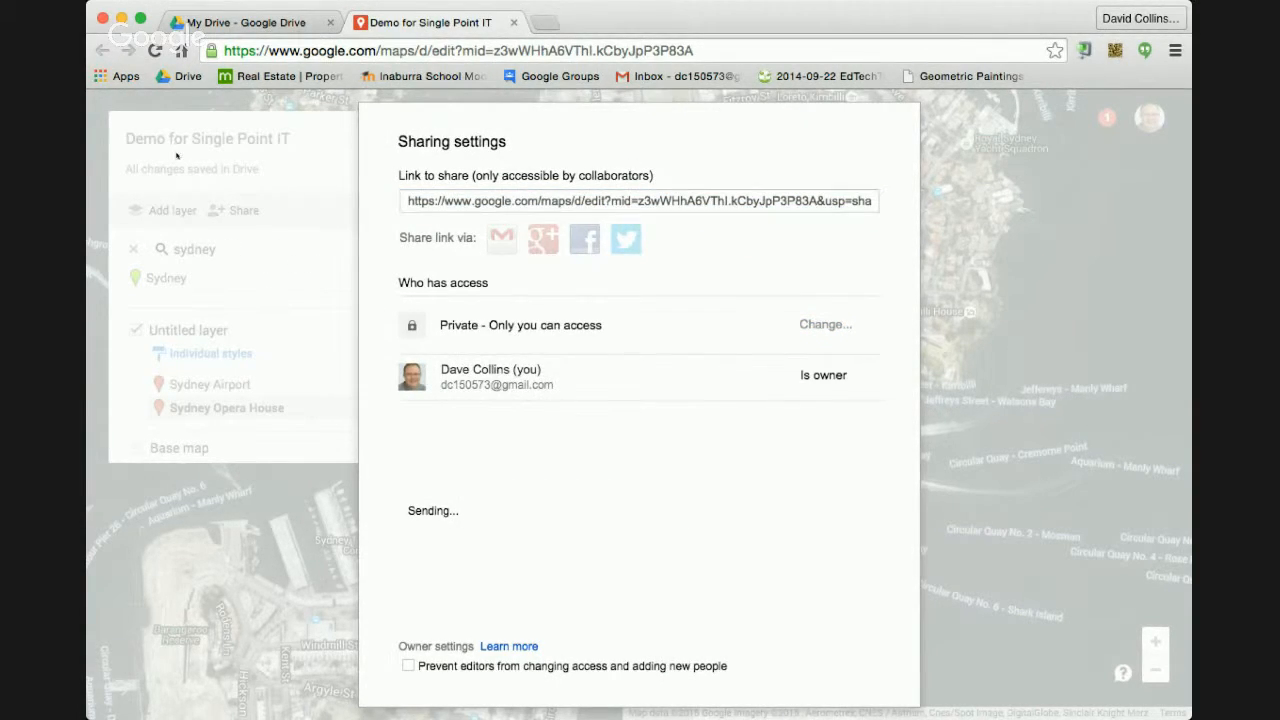
left_click(428, 656)
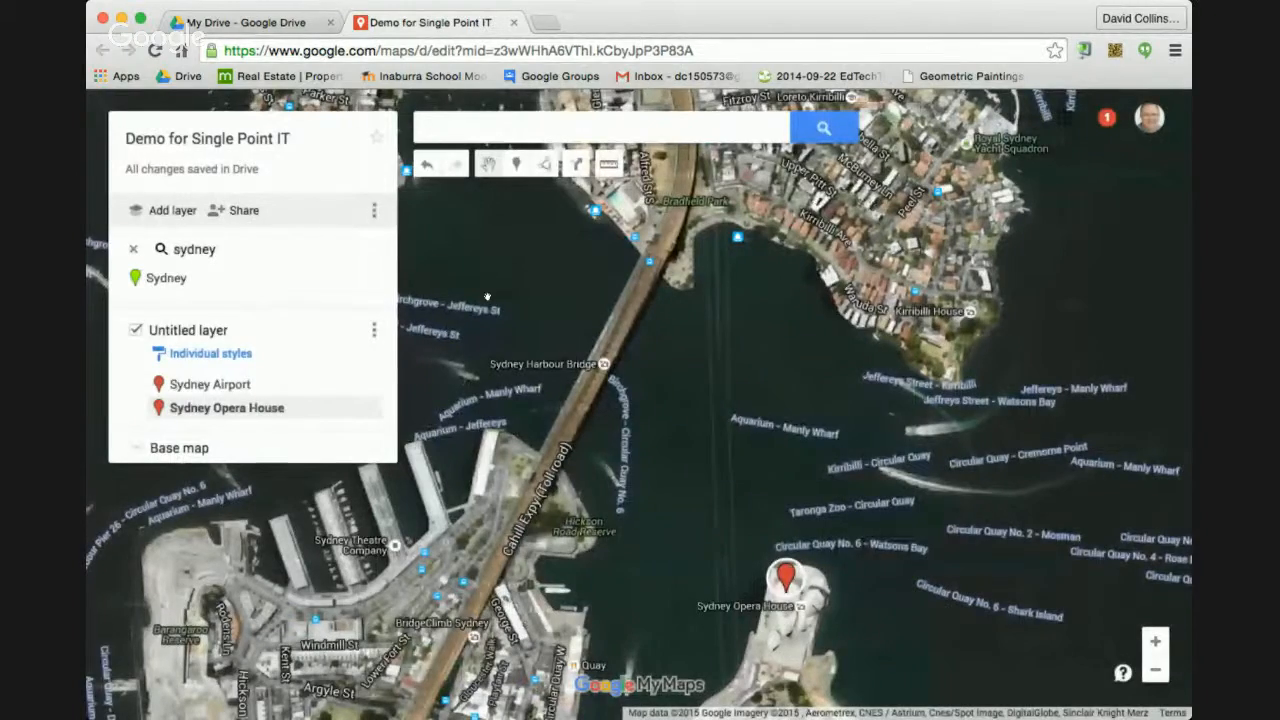
Step: Zoom the map out until the Sydney Opera House and Sydney Airport markers are both in view
scroll(874, 588, "down", 1)
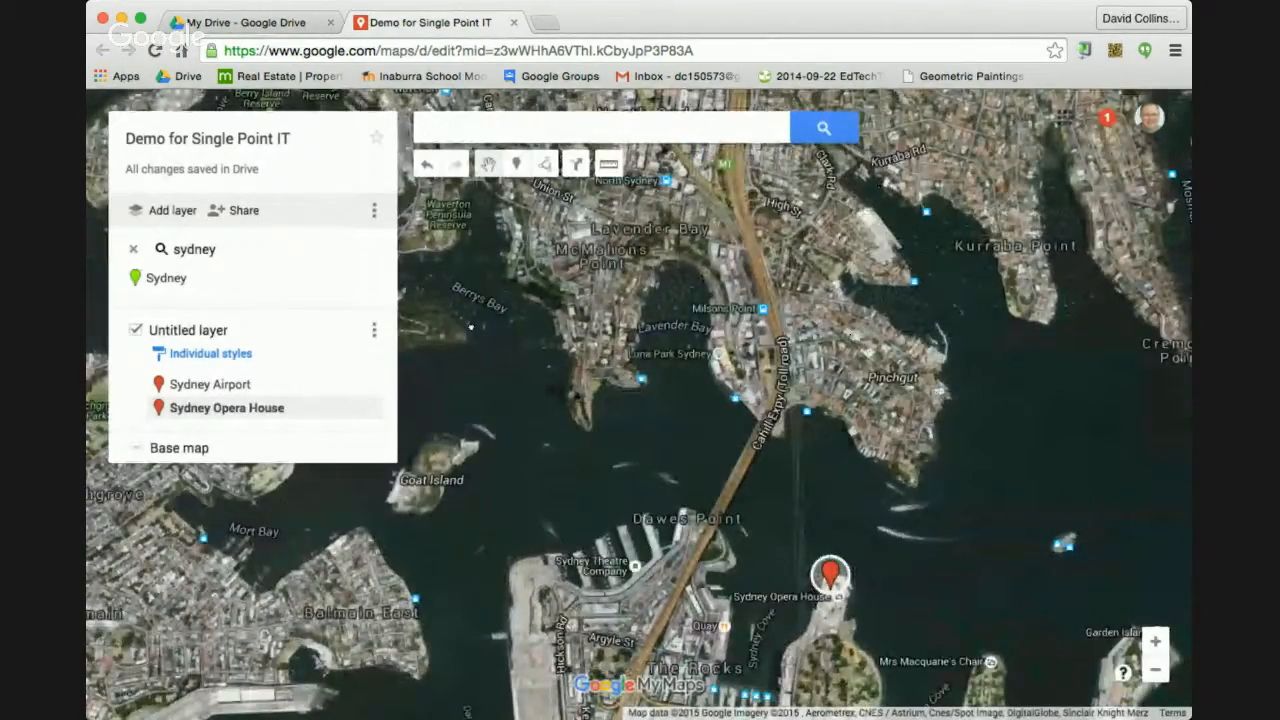
left_click_drag(675, 654, 628, 387)
left_click(1155, 671)
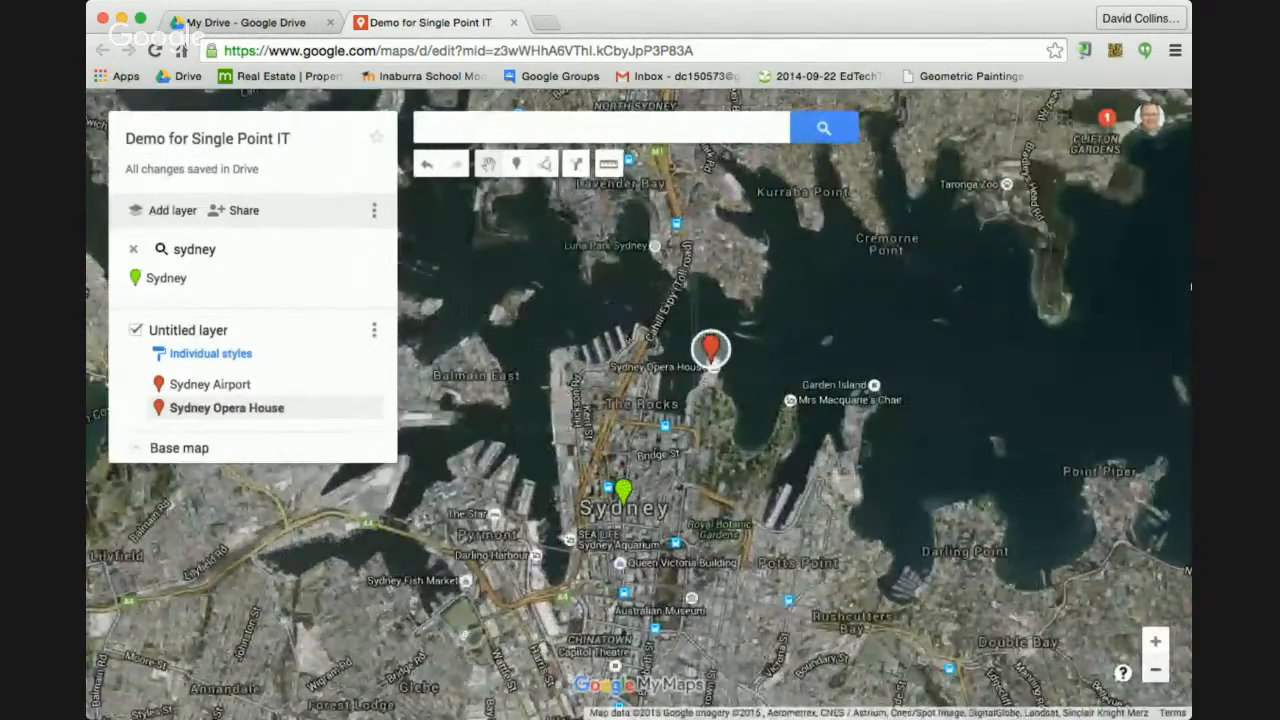
scroll(637, 402, "down", 1)
left_click_drag(403, 392, 516, 301)
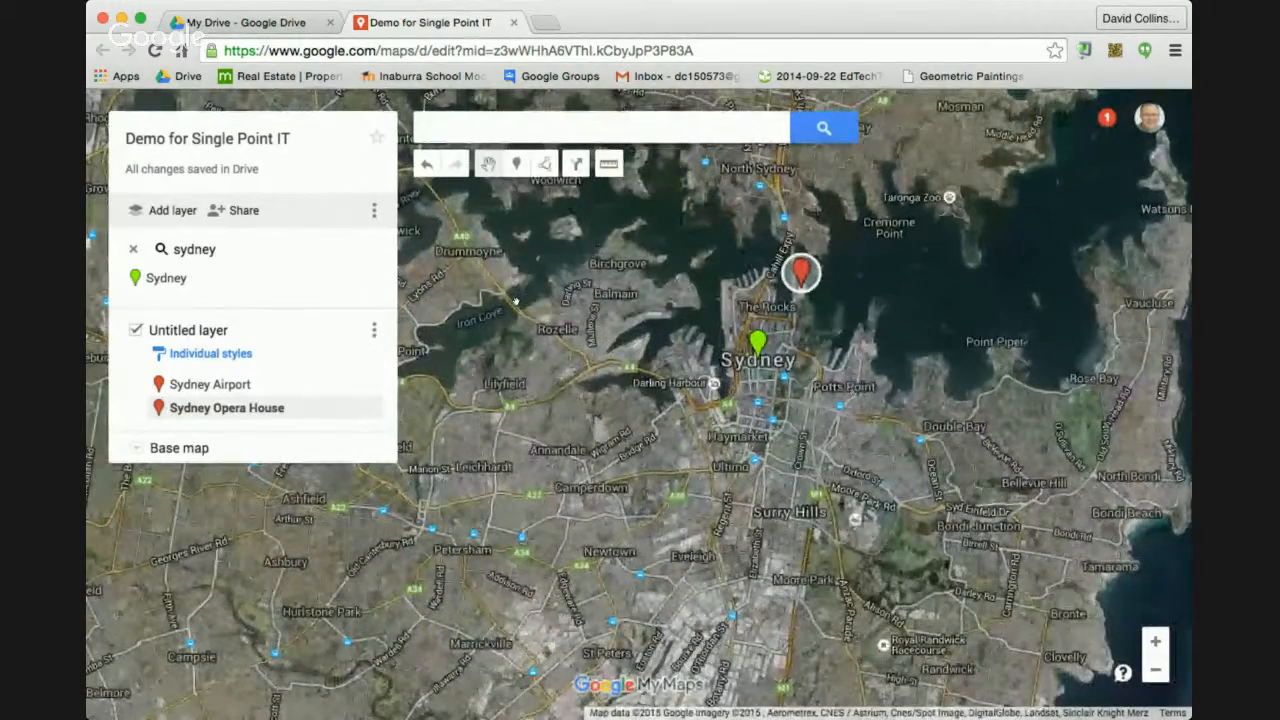
left_click(1155, 671)
left_click(1155, 671)
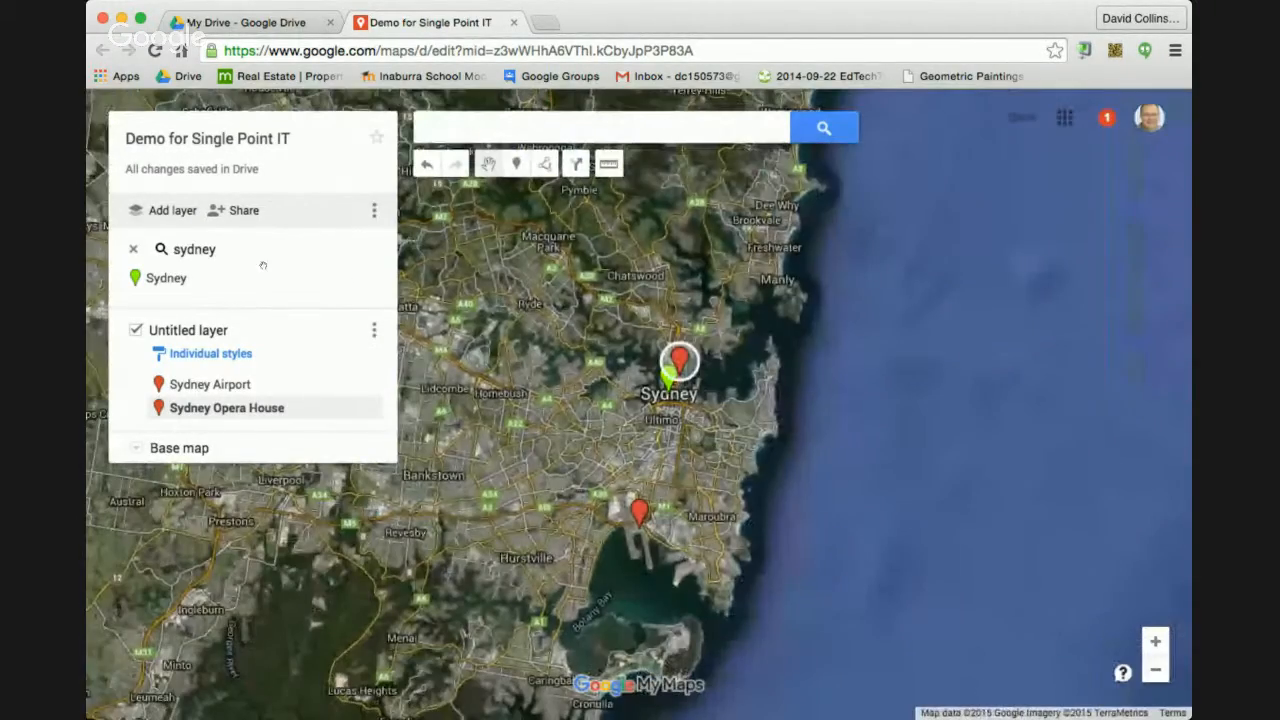
Step: Review the Sydney Opera House marker's second picture, close its details, and inspect the Sydney Airport marker's details
left_click_drag(516, 490, 664, 558)
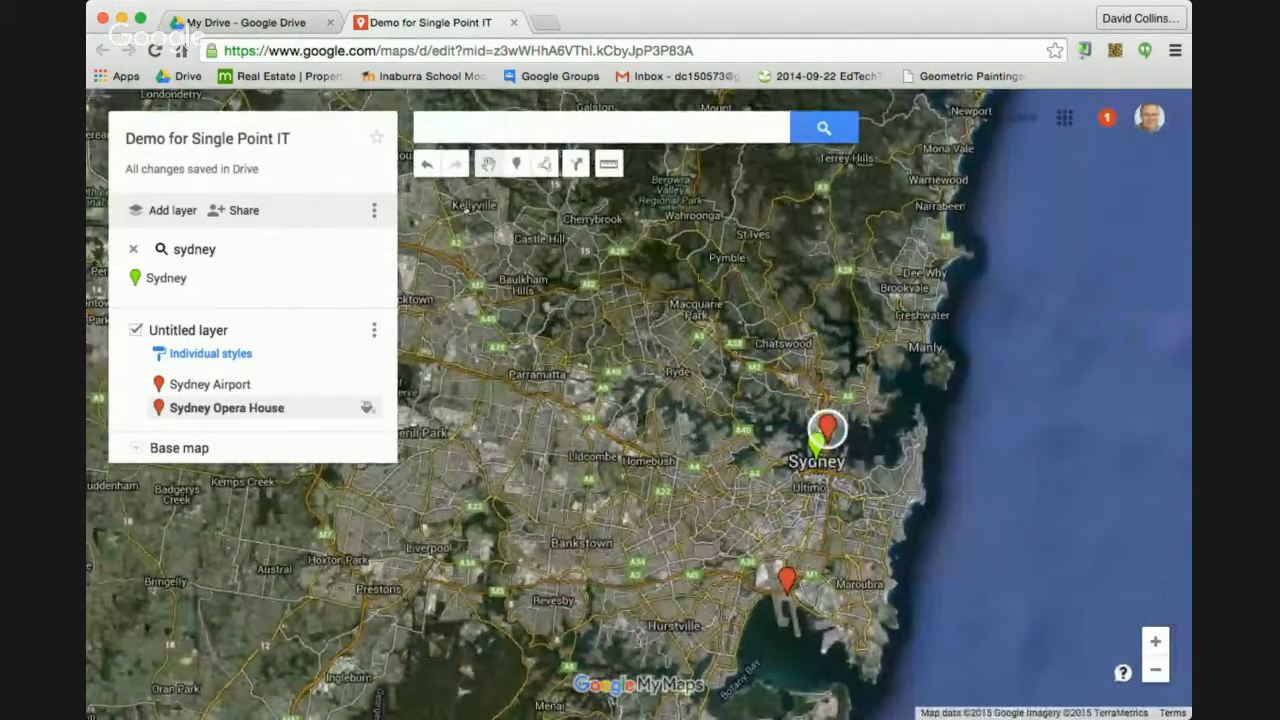
left_click(226, 407)
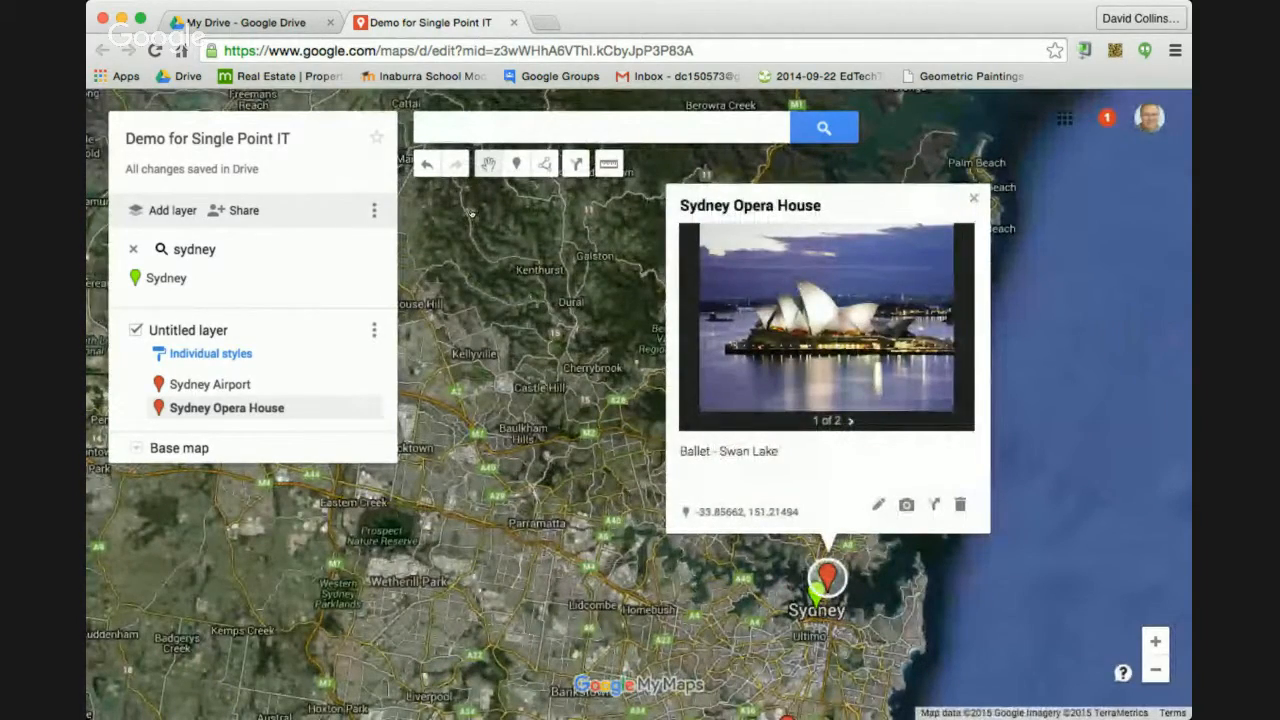
left_click(851, 421)
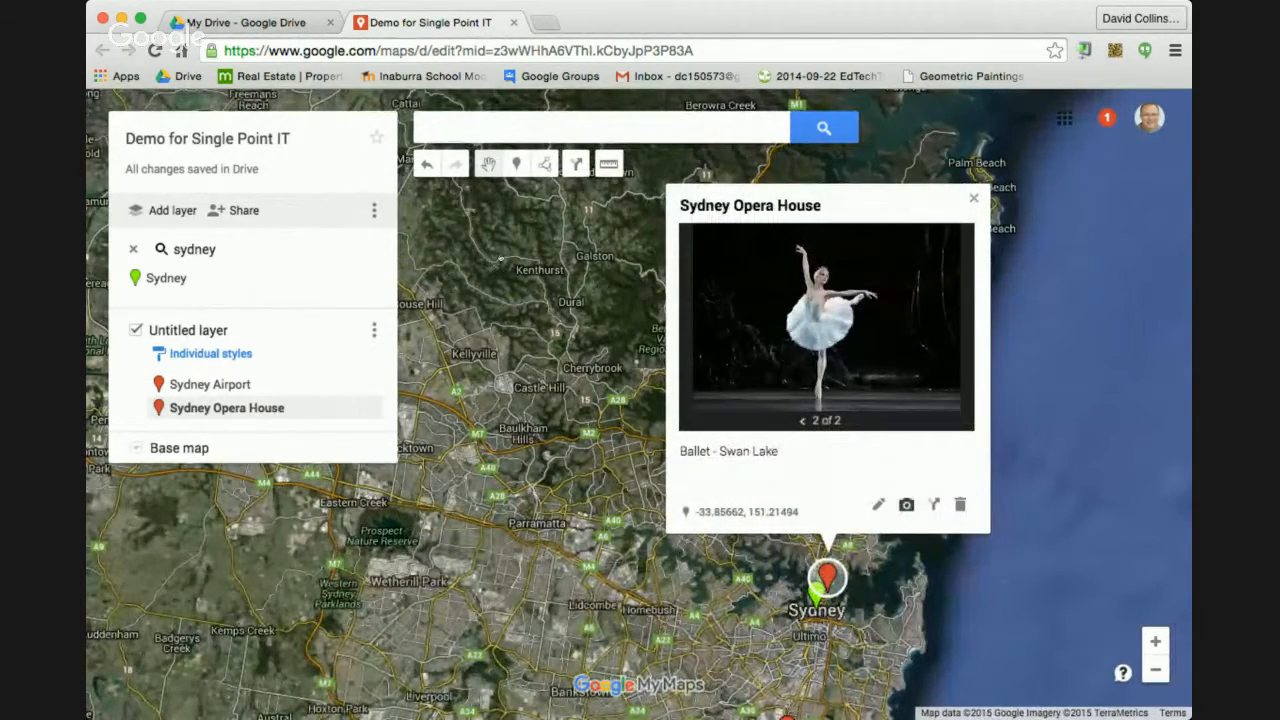
left_click(437, 334)
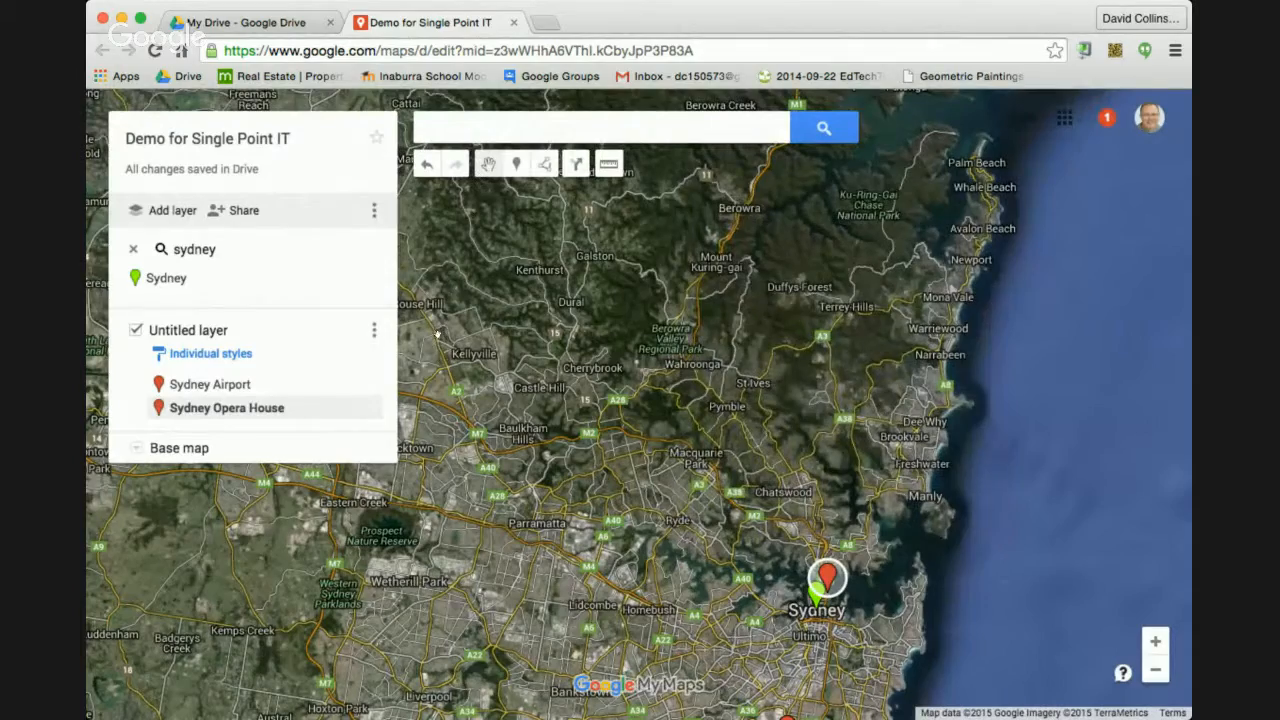
left_click_drag(456, 476, 421, 256)
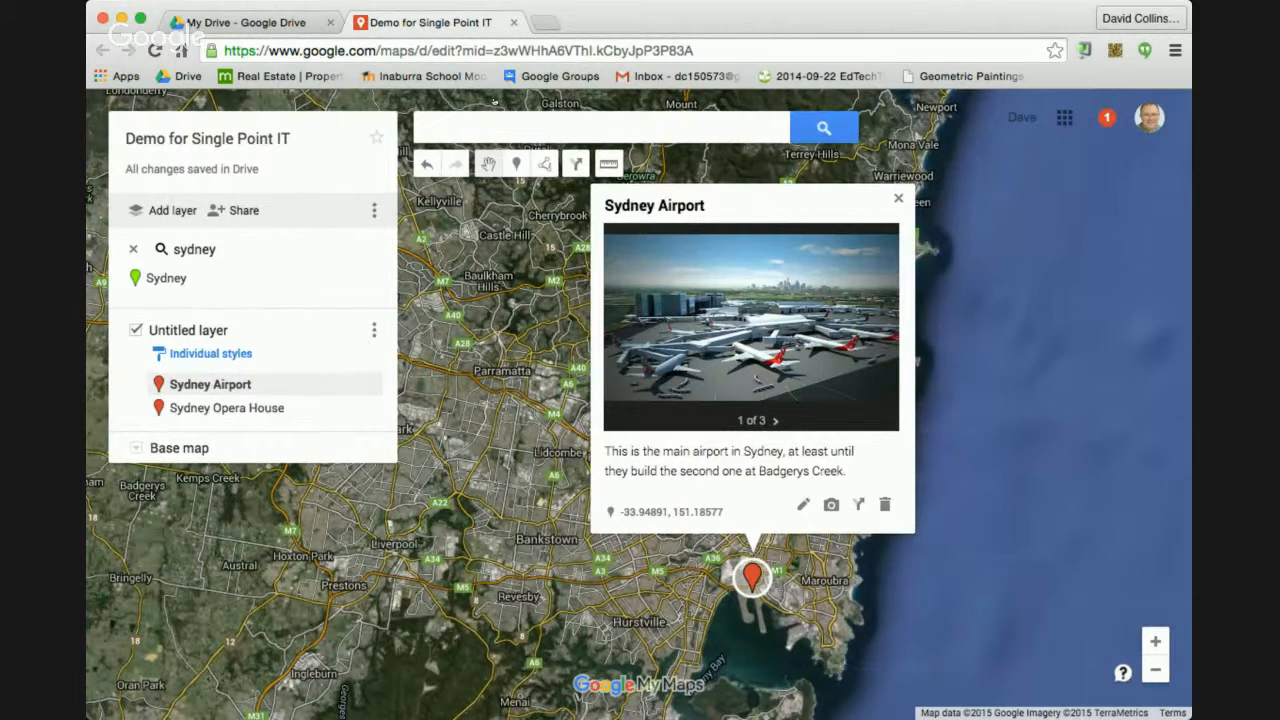
left_click(494, 101)
Step: Rename the untitled layer containing the Sydney Airport and Sydney Opera House markers as "Cool things we did in the Holidays"
left_click(188, 330)
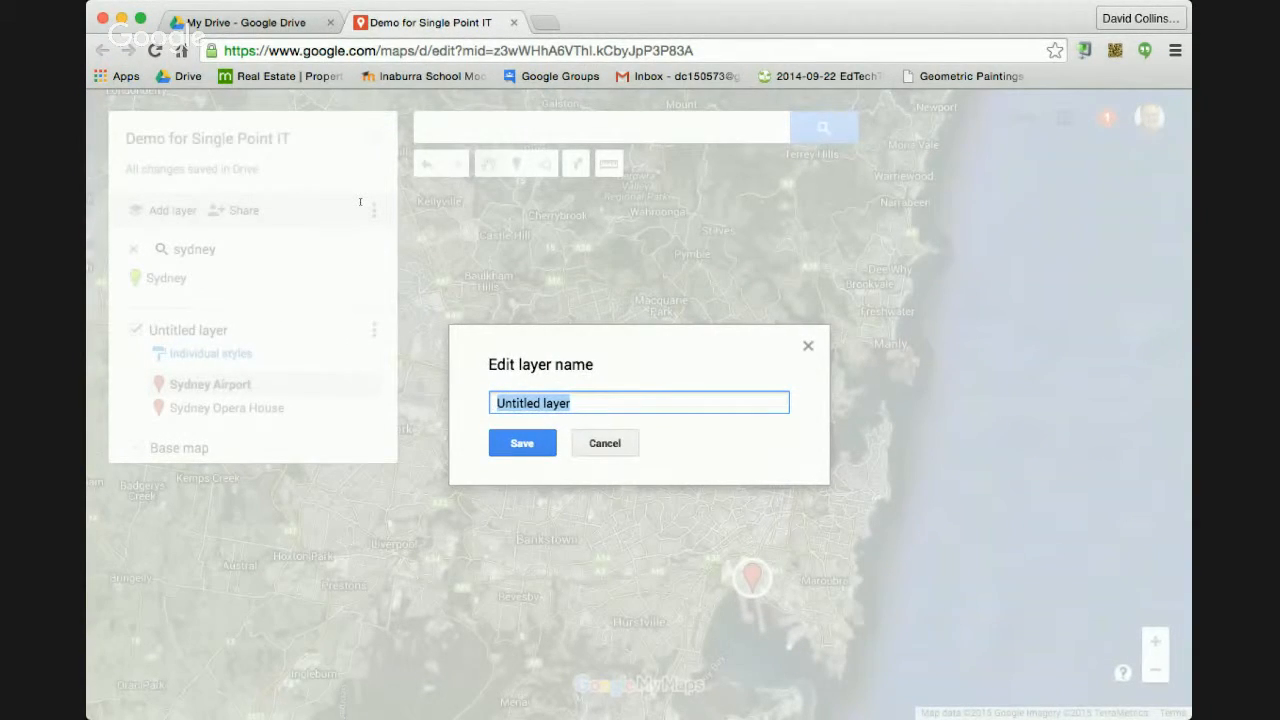
type("Cool")
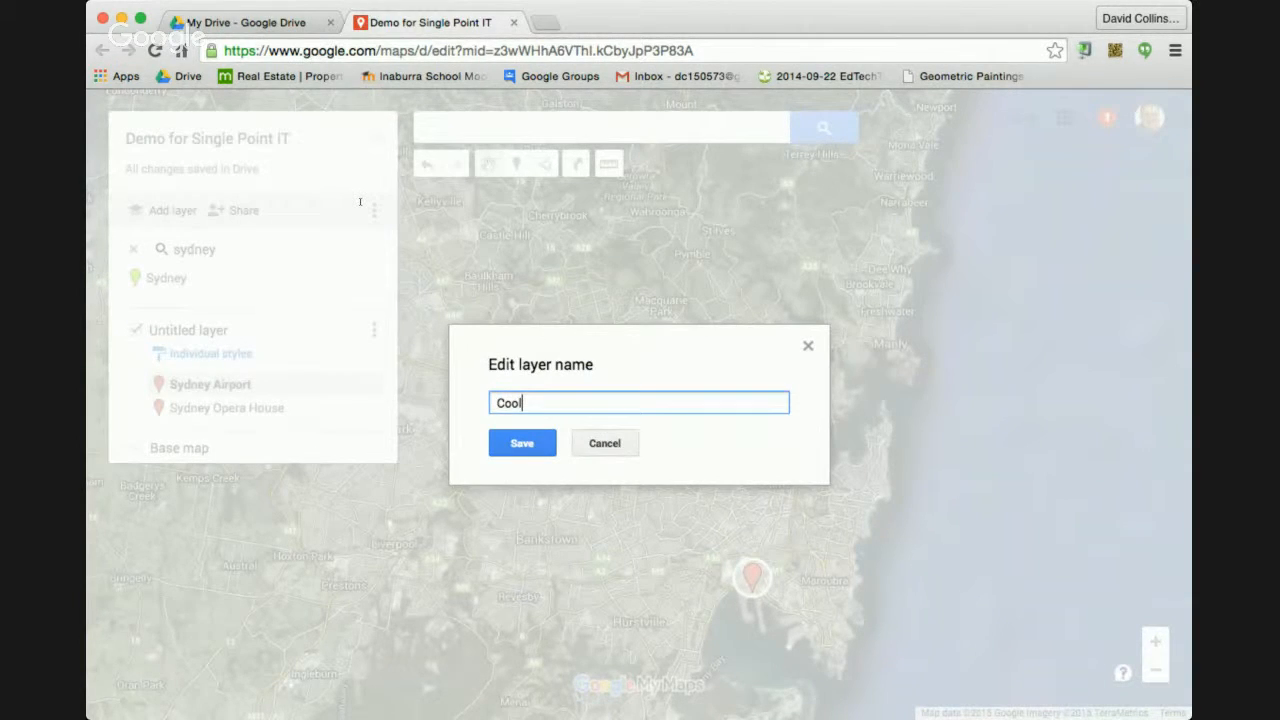
type(" things we did in the ")
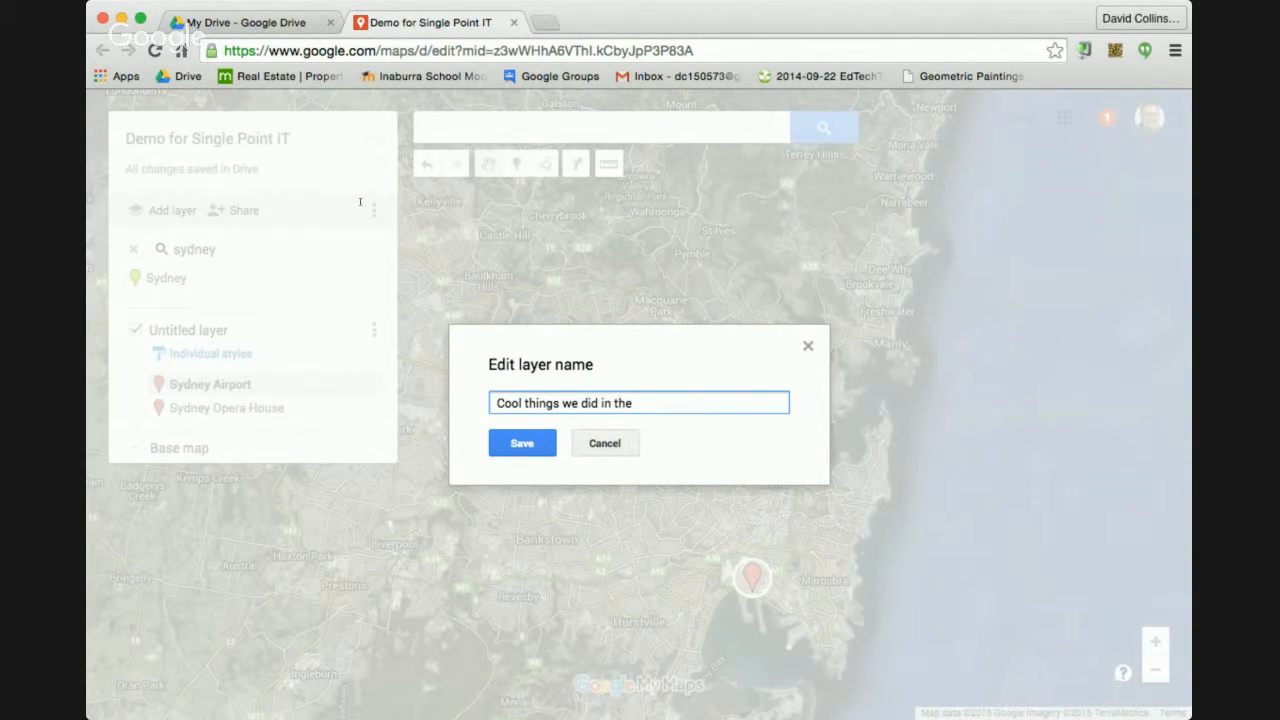
type("Holidays")
key("Return")
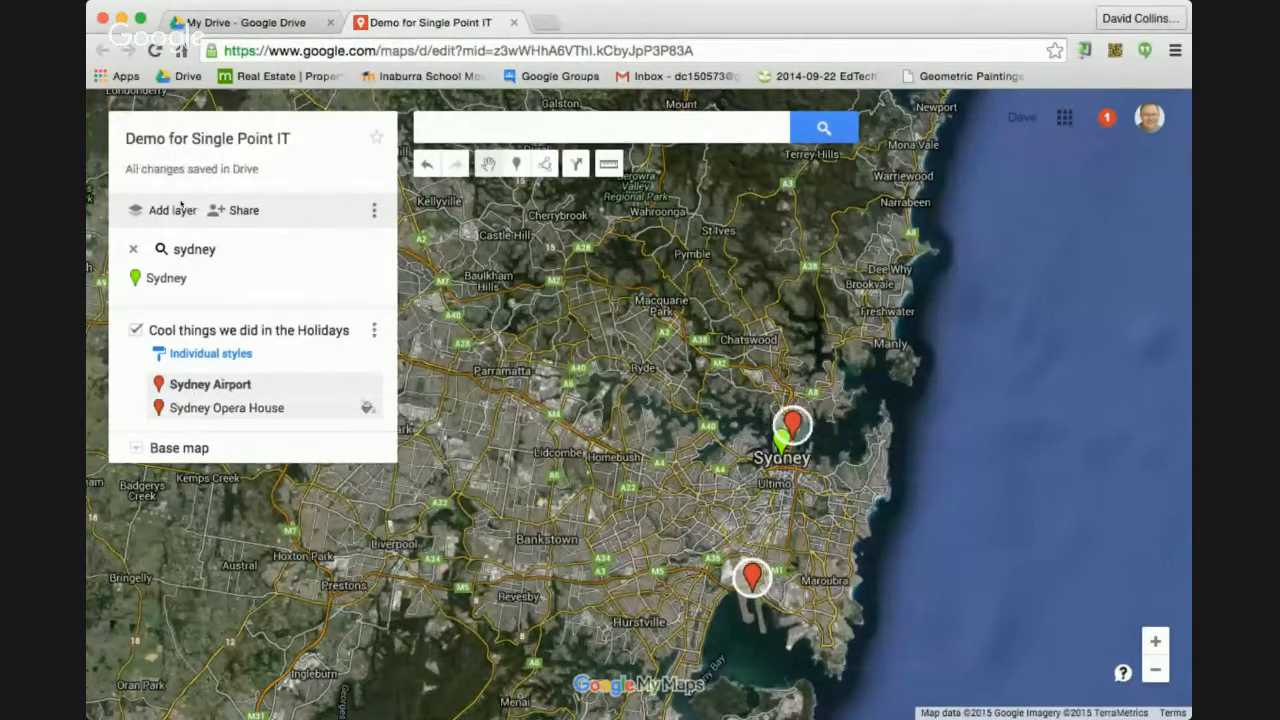
Step: Turn the "Cool things we did in the Holidays" layer off, on and off again, and add a new layer to the map
left_click(136, 330)
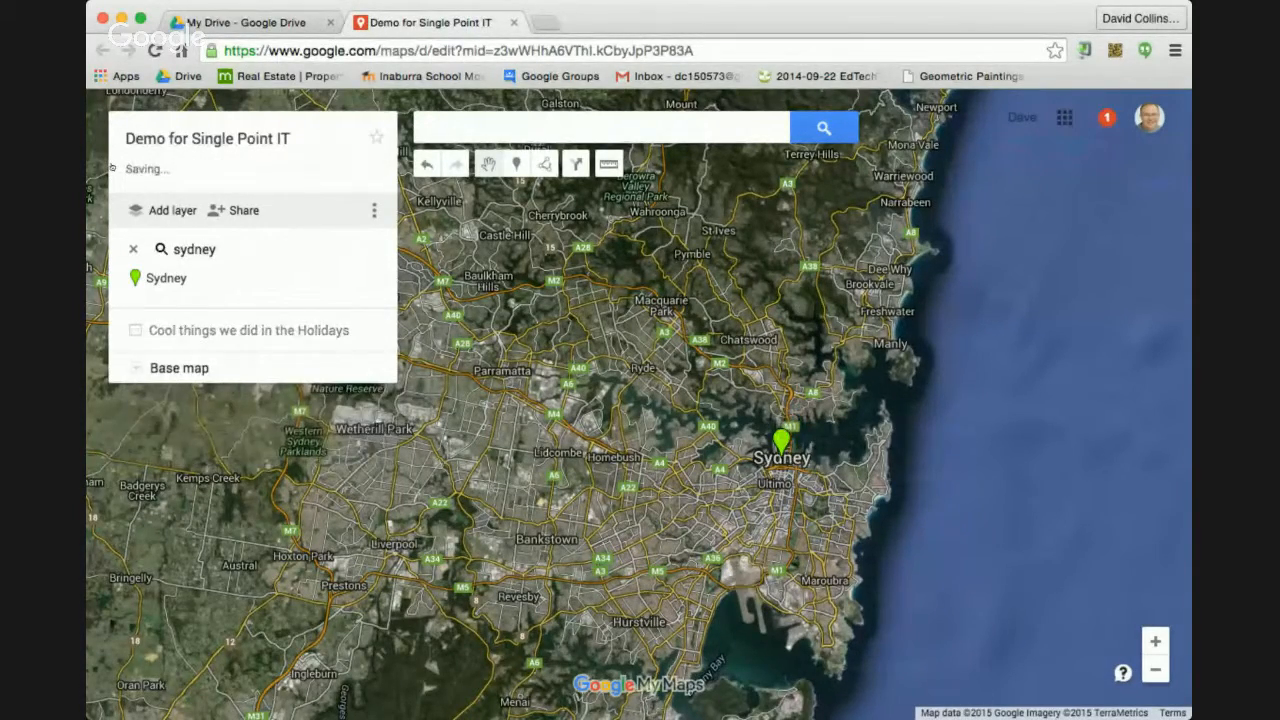
left_click(136, 330)
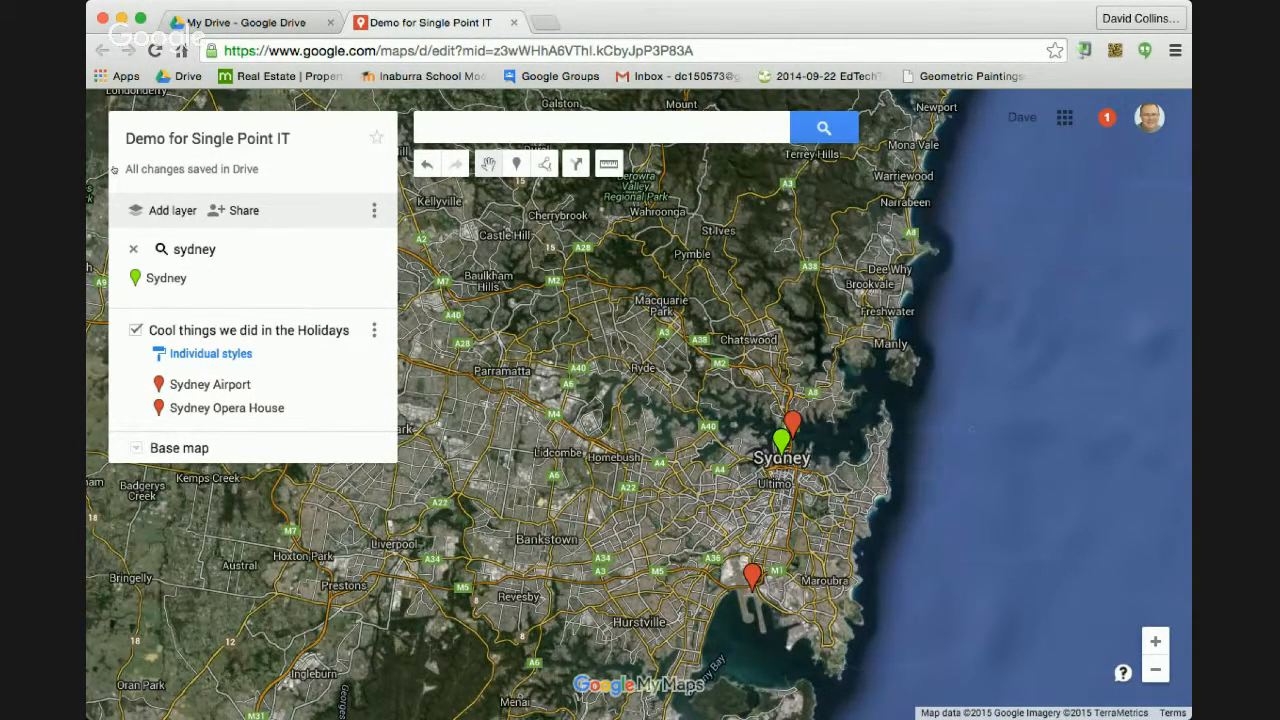
left_click(136, 330)
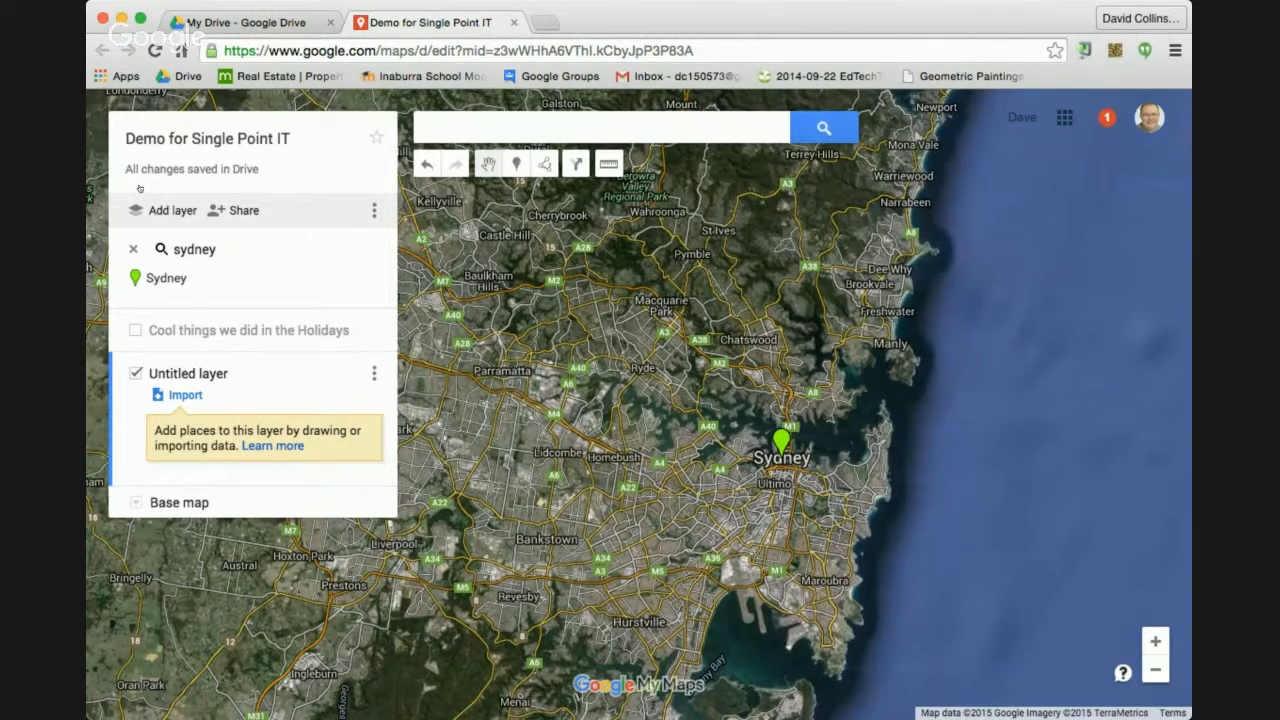
Step: Name the new empty layer "Where do I live" and leave the layer name editor
left_click(190, 374)
type("Where ")
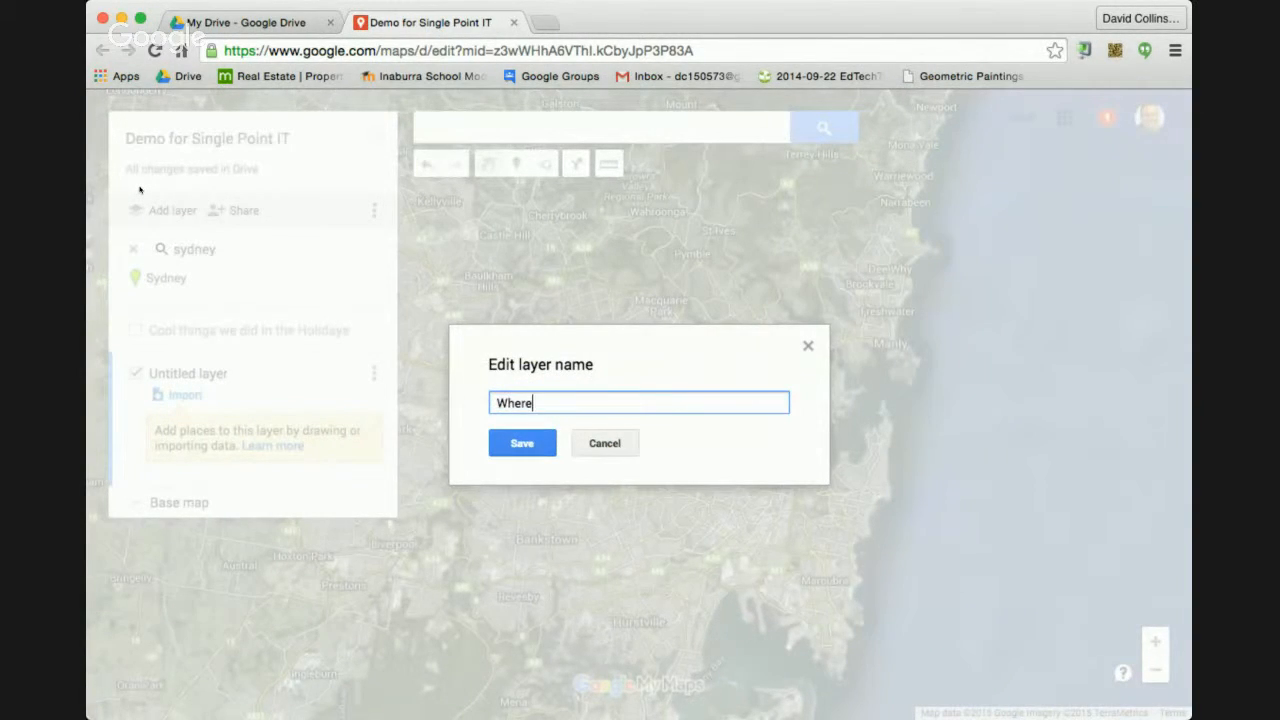
type("do I live")
key("Return")
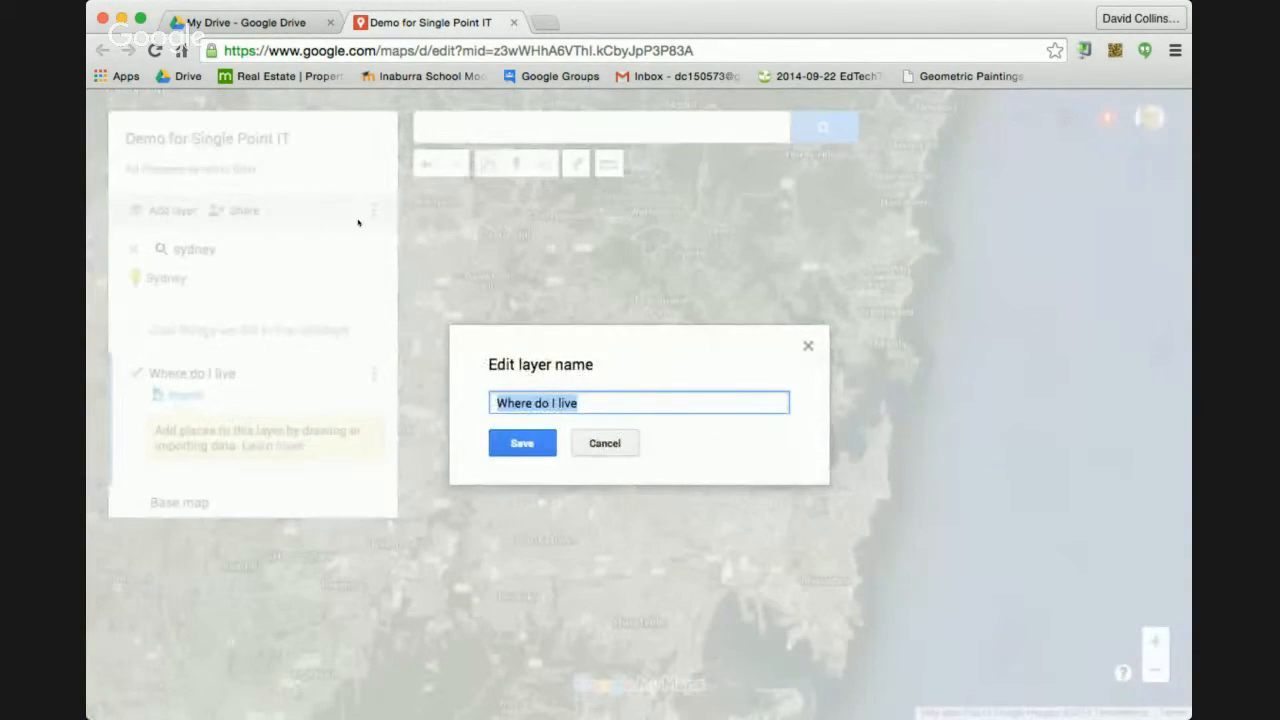
left_click(614, 444)
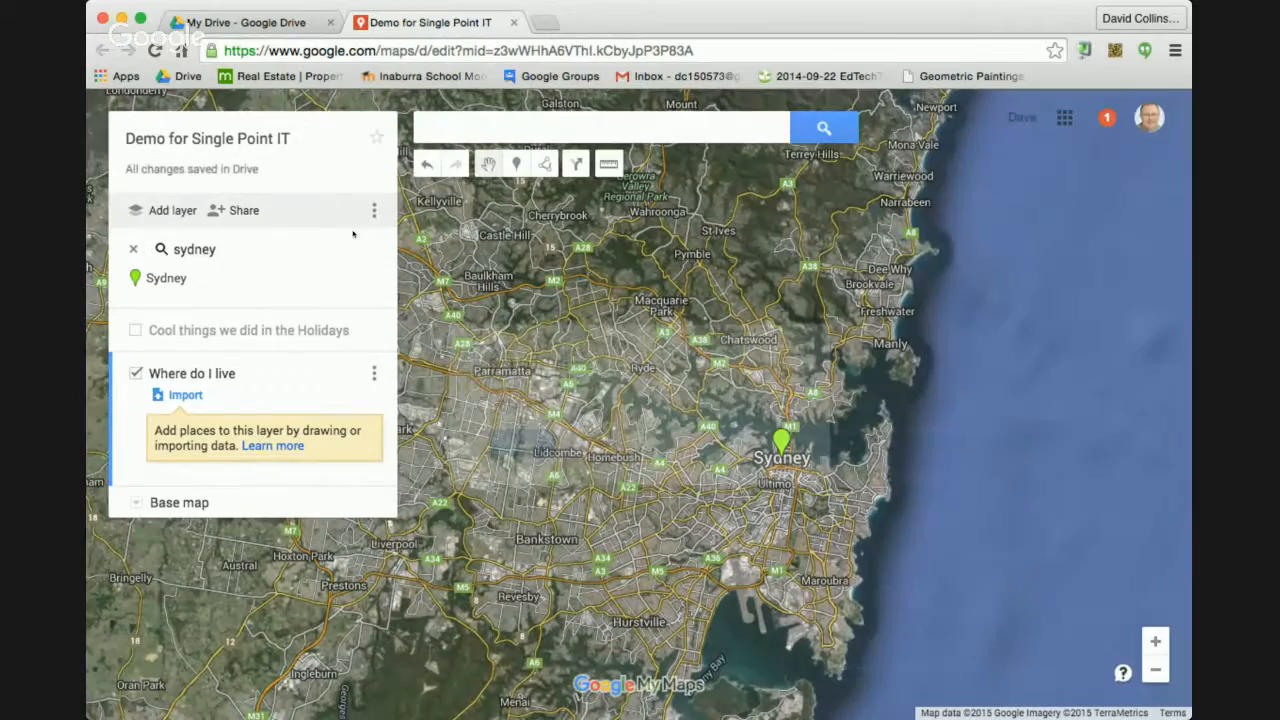
Step: Place a marker on the round white structure in the eastern part of Heathcote, in the "Where do I live" layer
left_click_drag(601, 492, 614, 267)
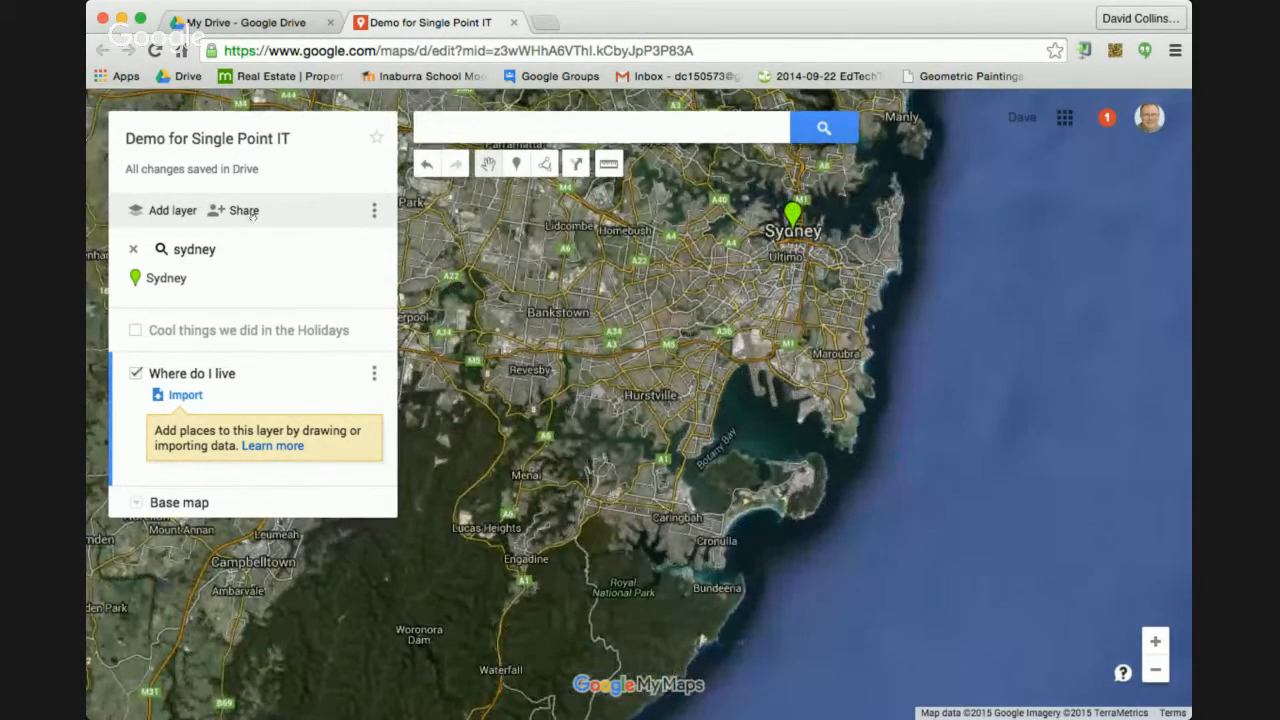
left_click_drag(490, 455, 628, 473)
left_click(1155, 642)
left_click(1155, 642)
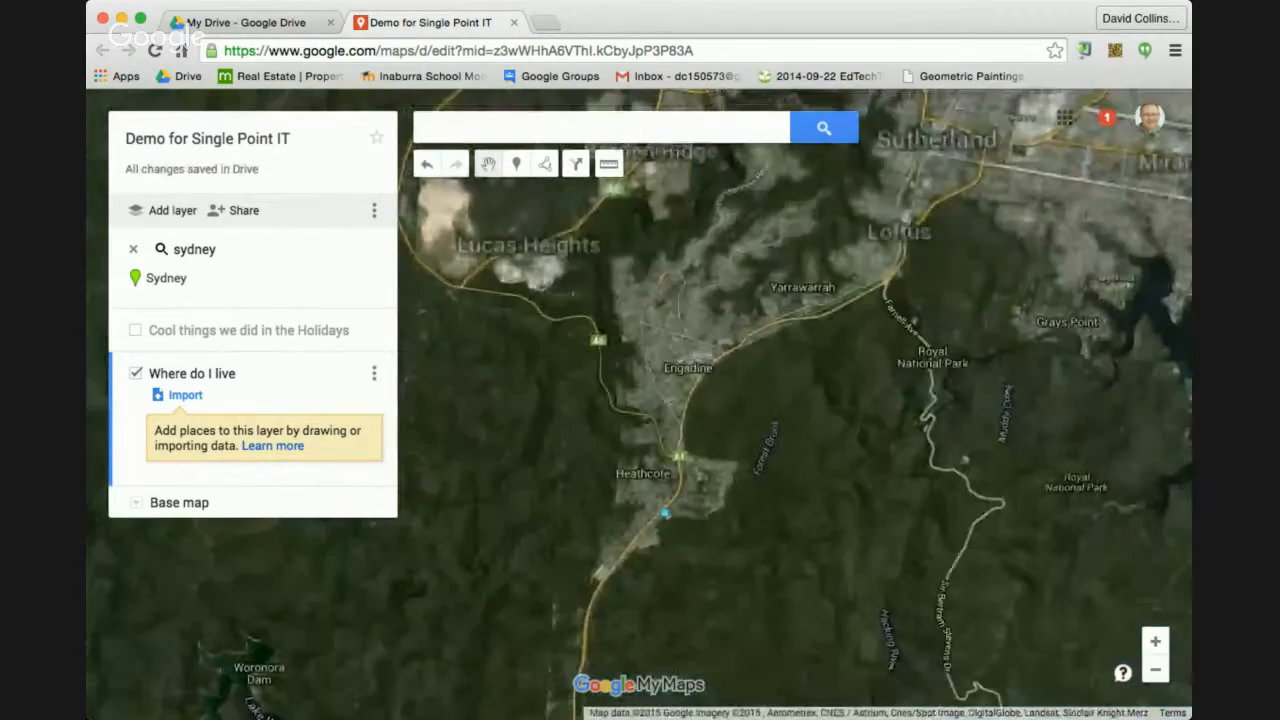
left_click(1155, 642)
scroll(622, 324, "up", 3)
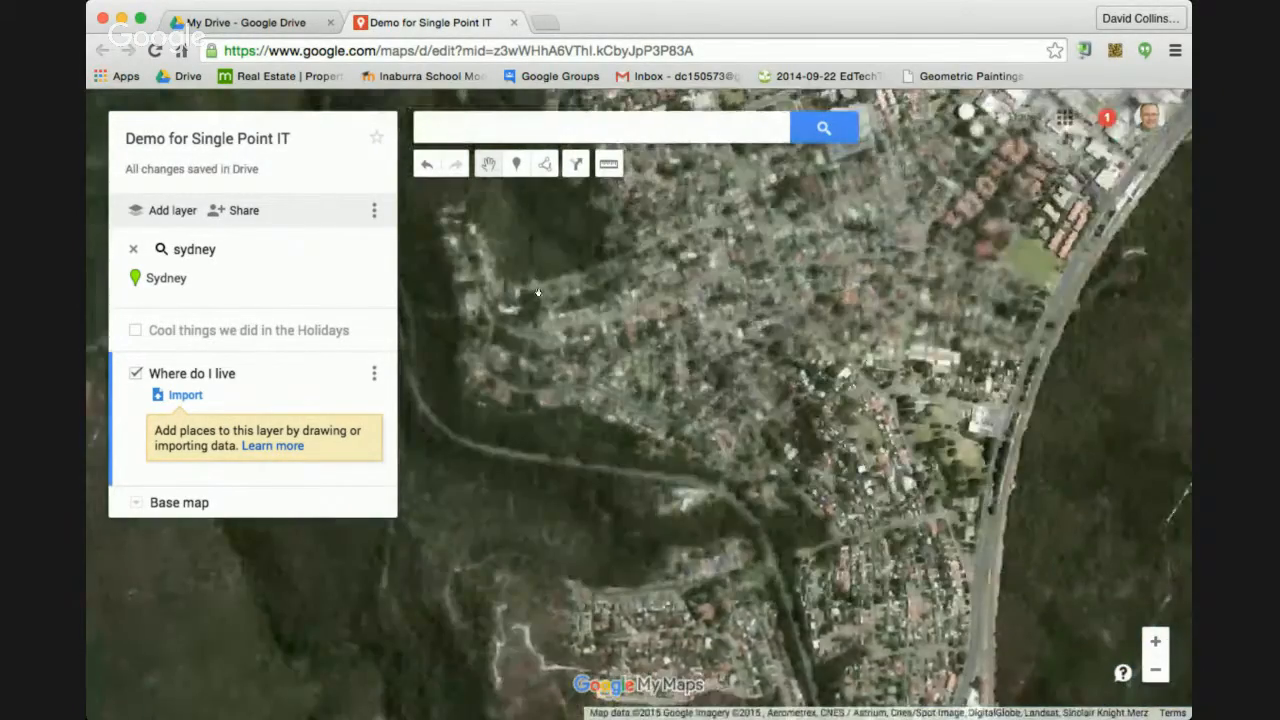
left_click_drag(690, 600, 430, 170)
left_click_drag(541, 353, 412, 147)
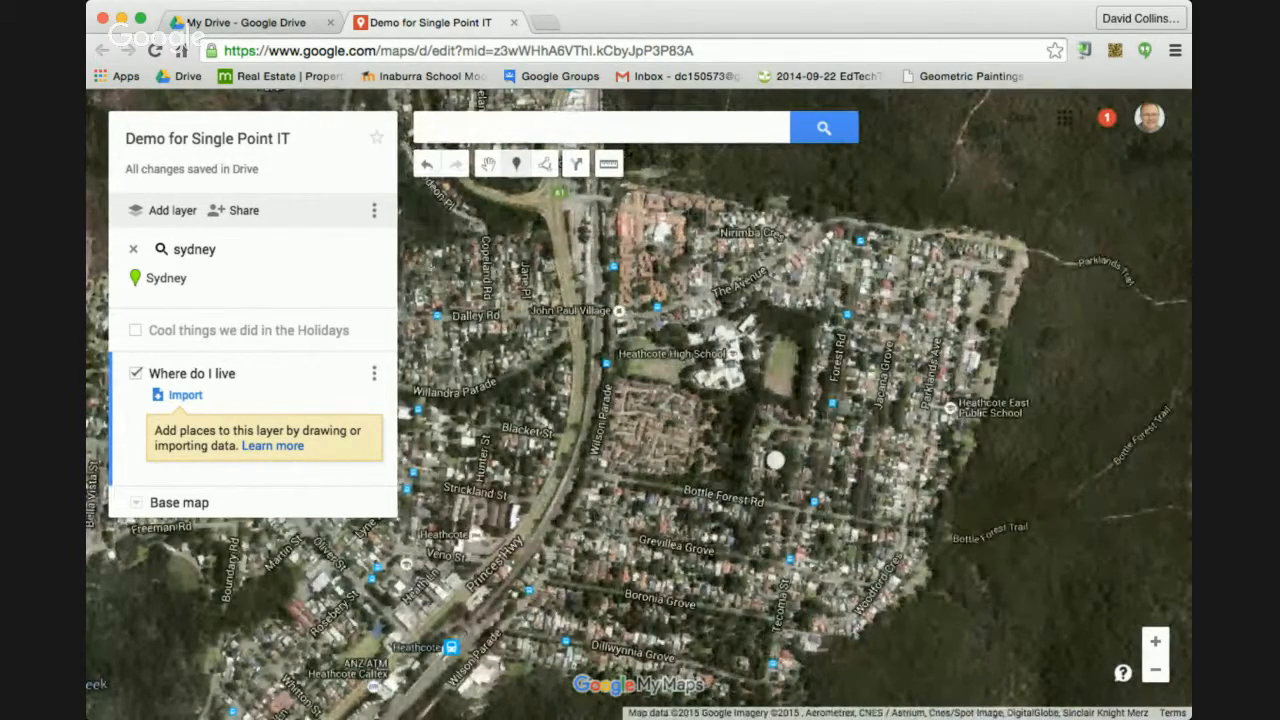
left_click(775, 460)
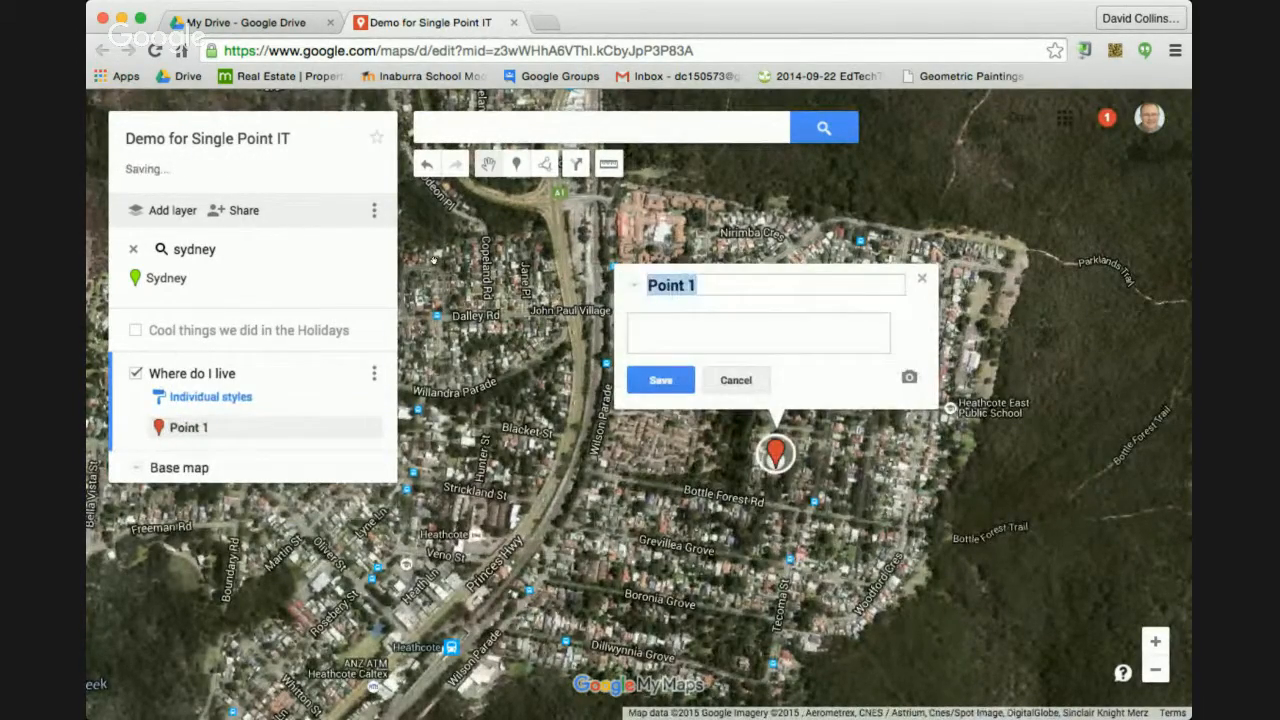
Step: Title the new marker "My house" followed by a dash and the owner's first name, save it and close its details
type("My ho")
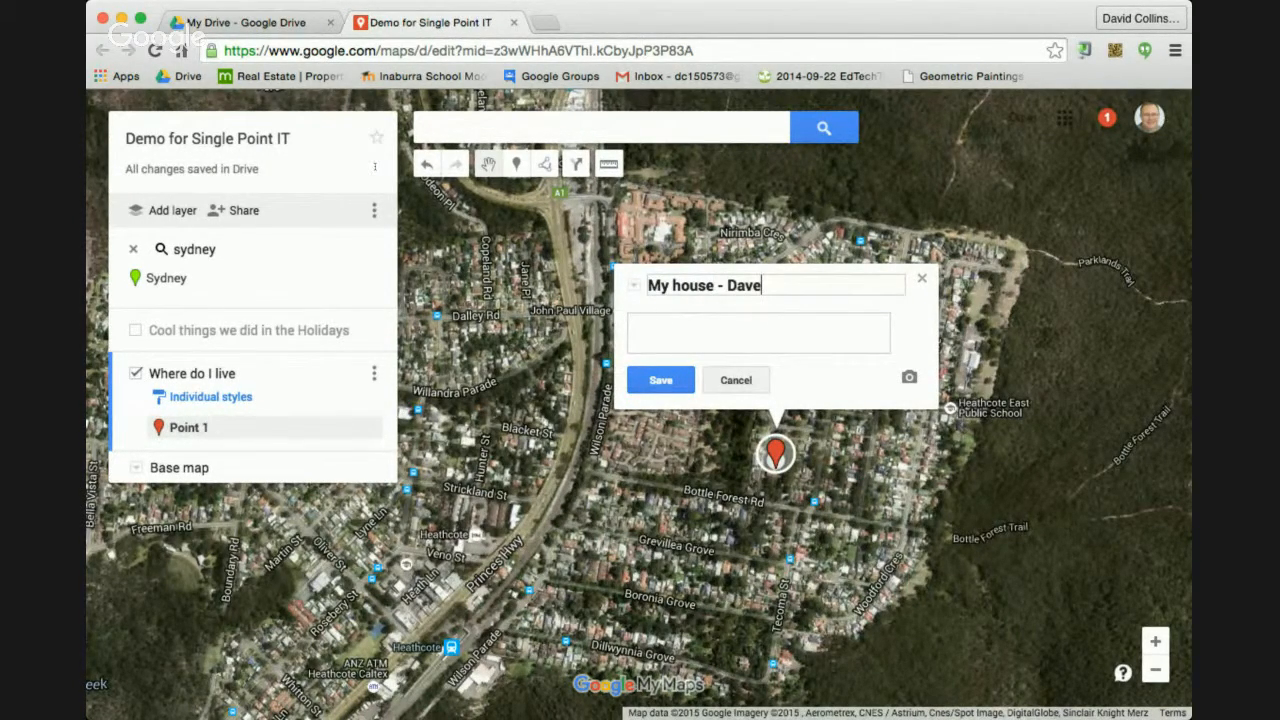
type("use - Dave")
key("Return")
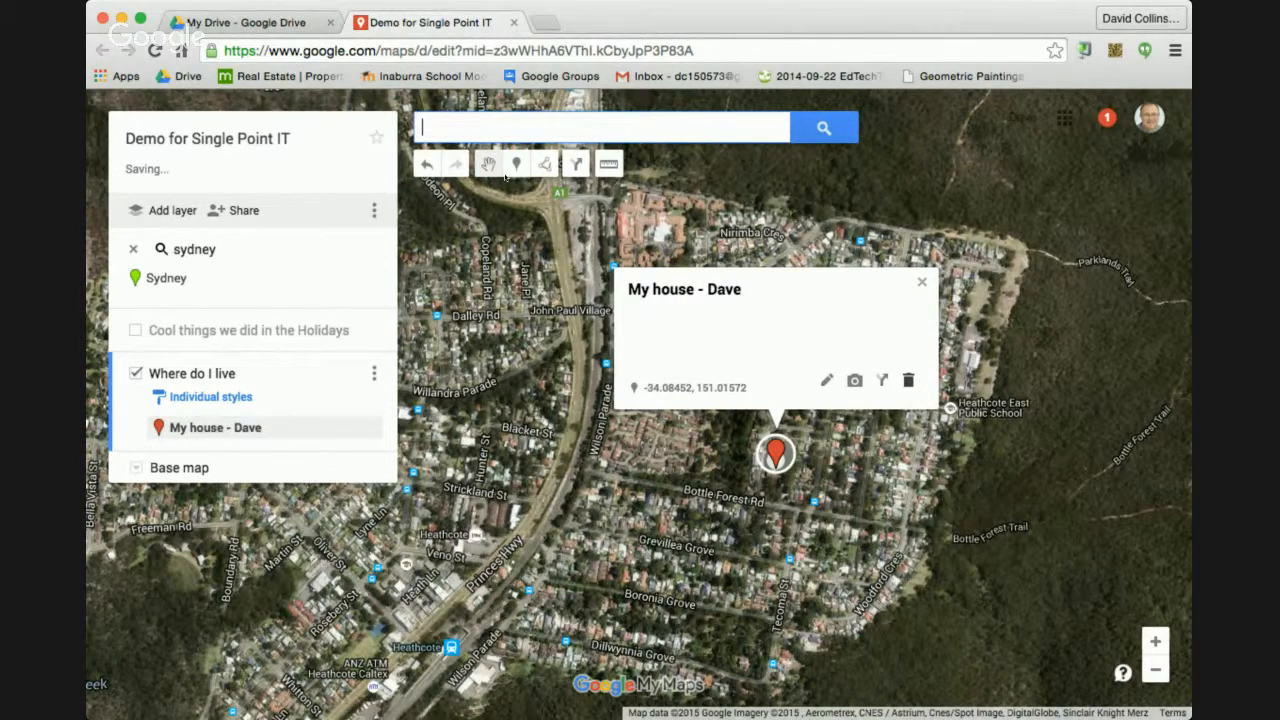
left_click(470, 200)
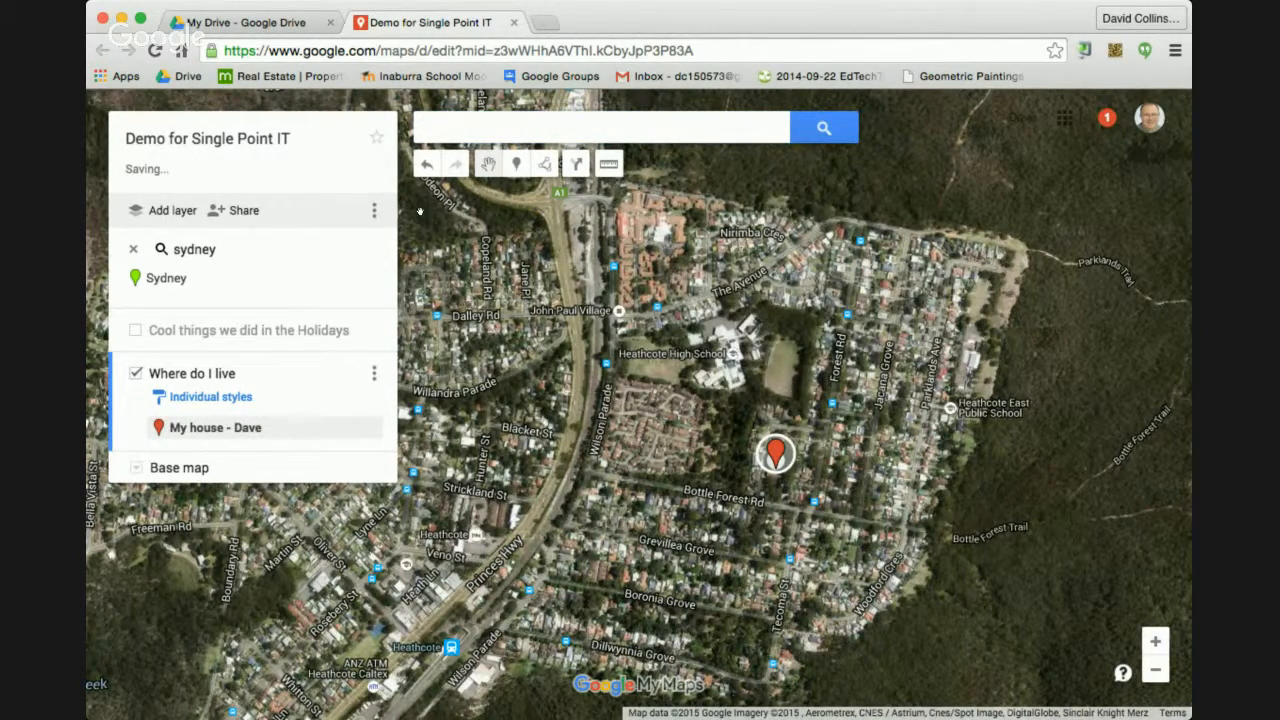
Step: Show the "Cool things we did in the Holidays" layer again, hide both layers, and remove the "sydney" search results from the map
scroll(620, 340, "down", 2)
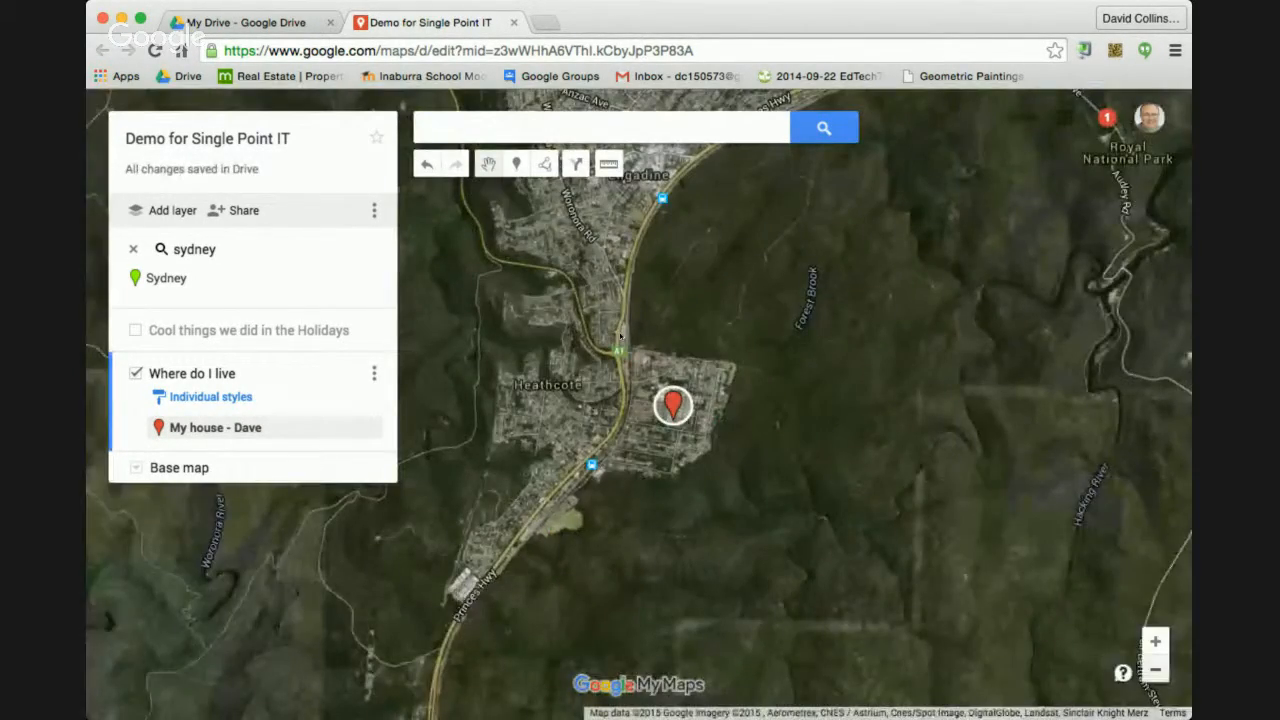
scroll(620, 336, "down", 3)
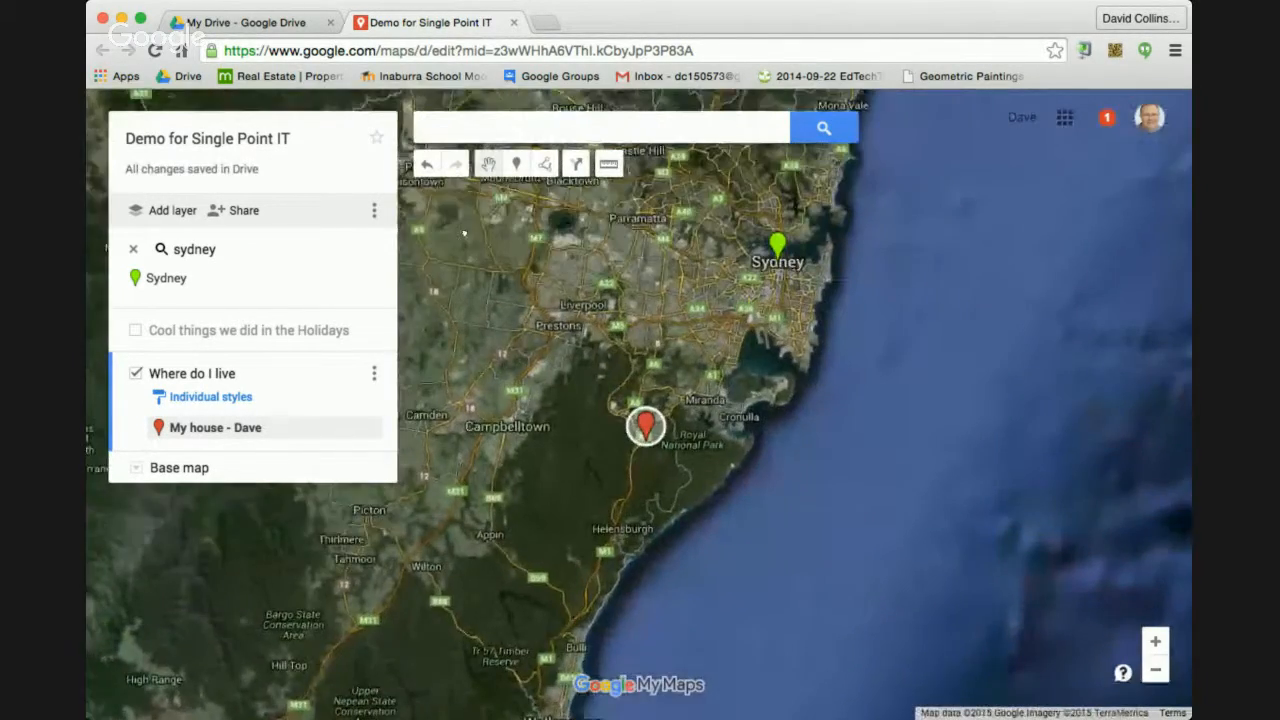
left_click_drag(464, 233, 490, 380)
left_click(135, 330)
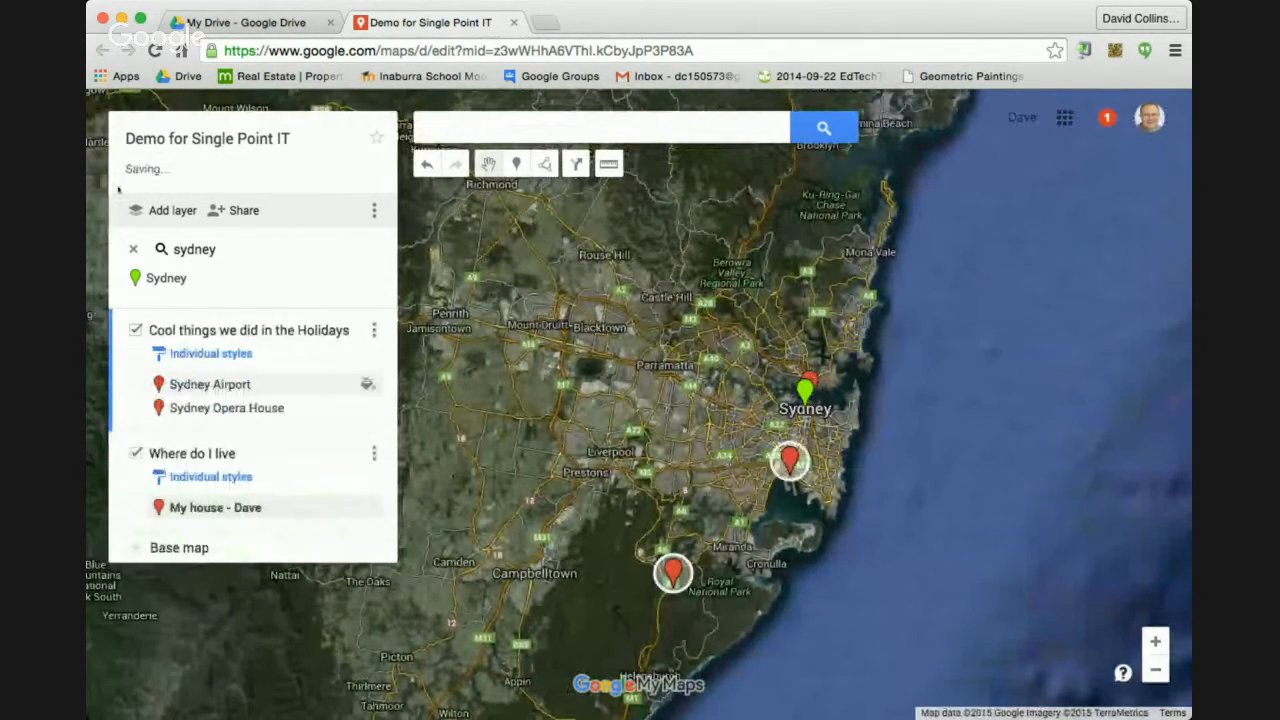
left_click(135, 453)
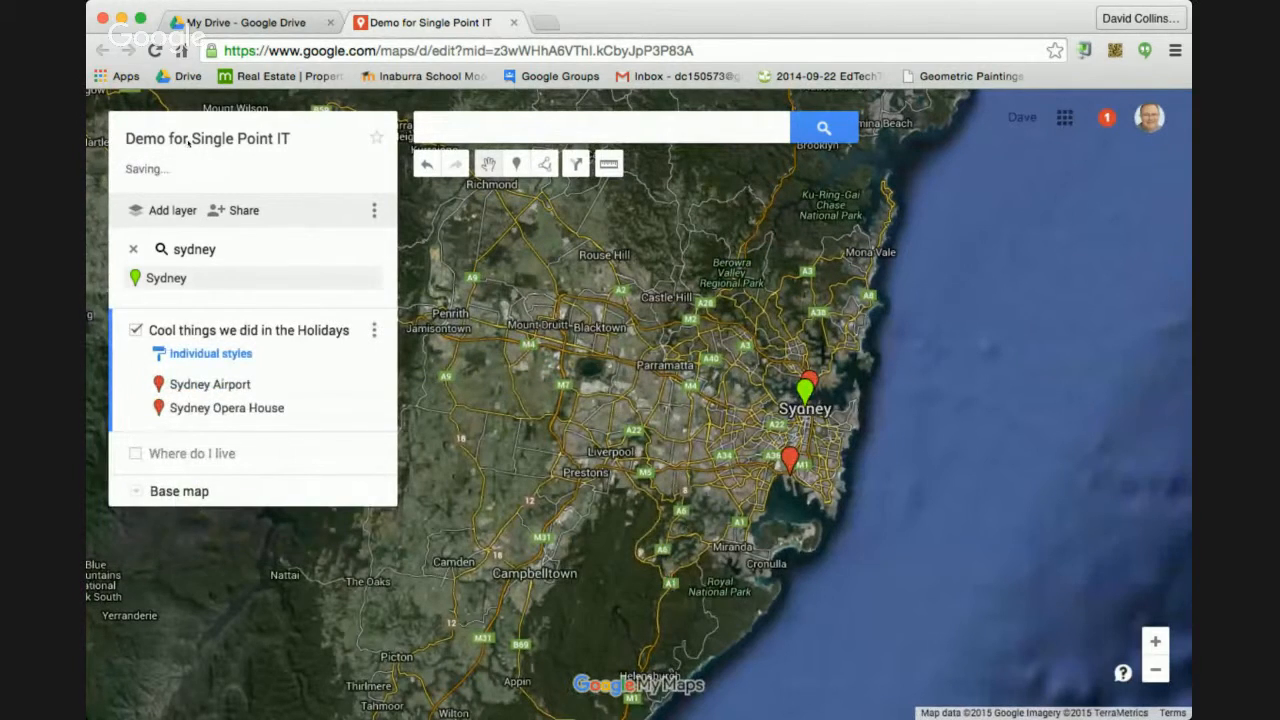
left_click(135, 330)
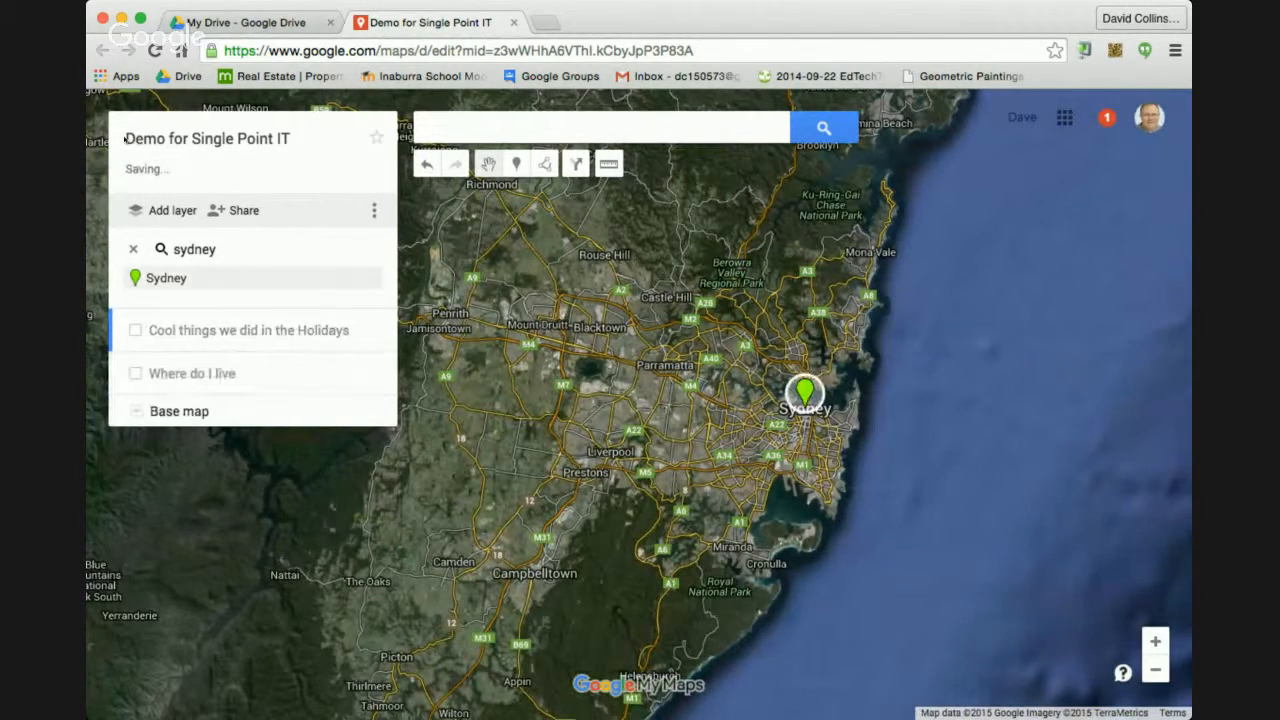
left_click(133, 249)
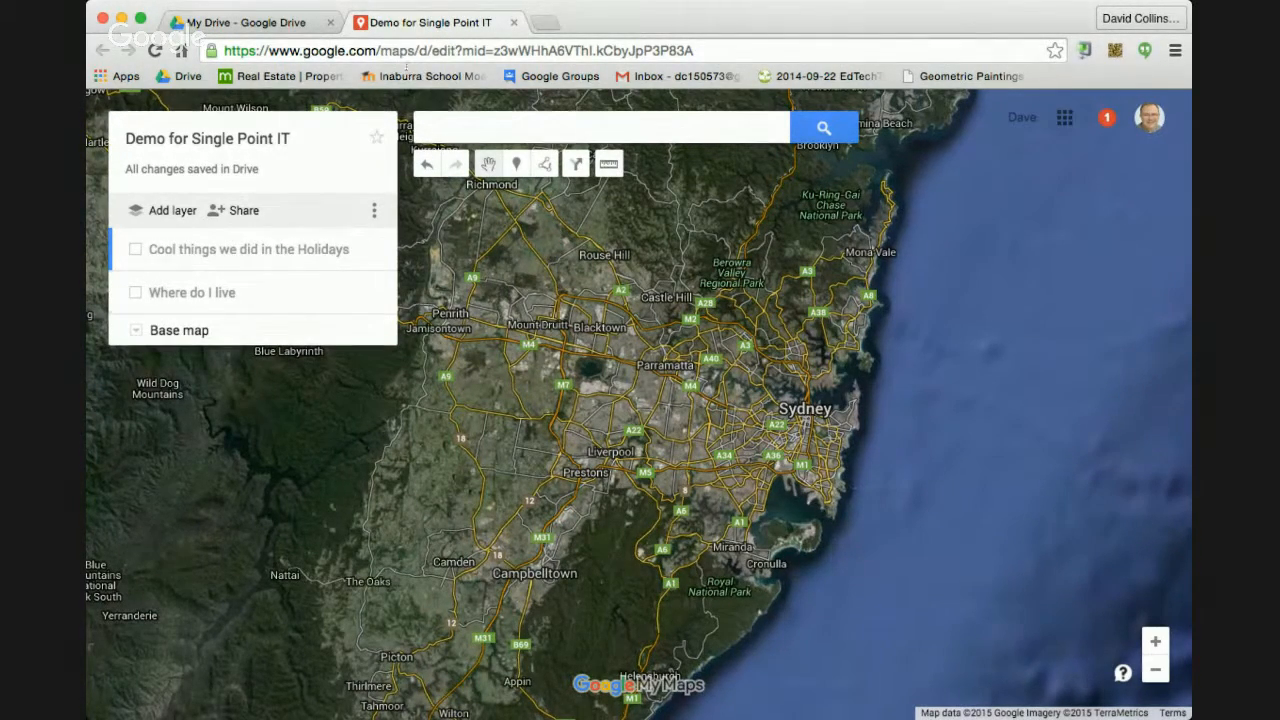
Step: Add a new layer to the map and name it "Great Battlefields of the World"
scroll(620, 340, "down", 3)
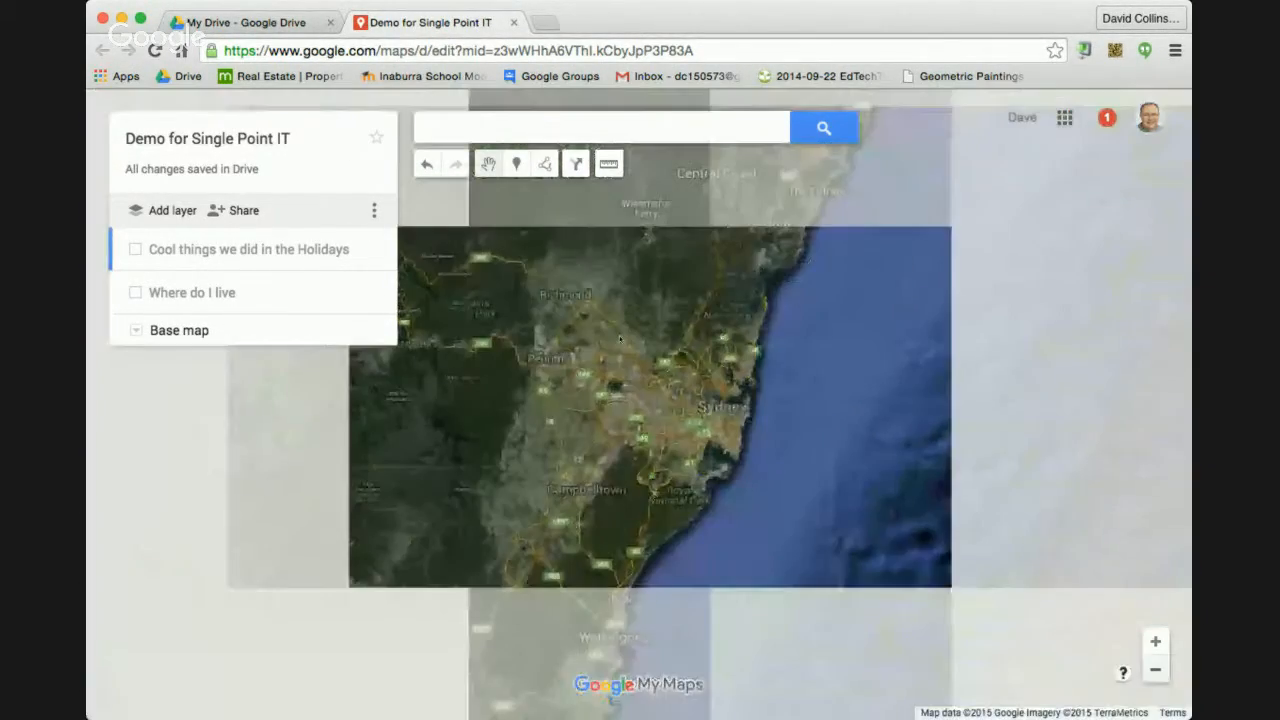
scroll(620, 338, "down", 2)
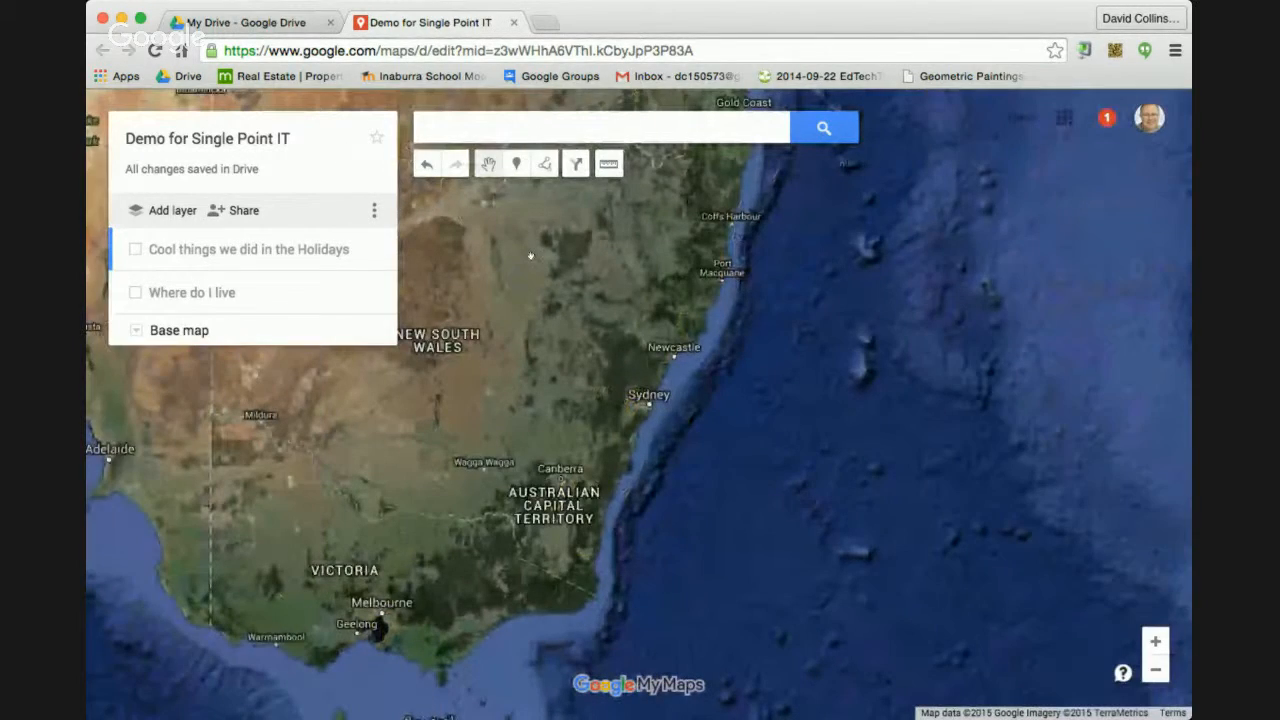
scroll(621, 338, "down", 4)
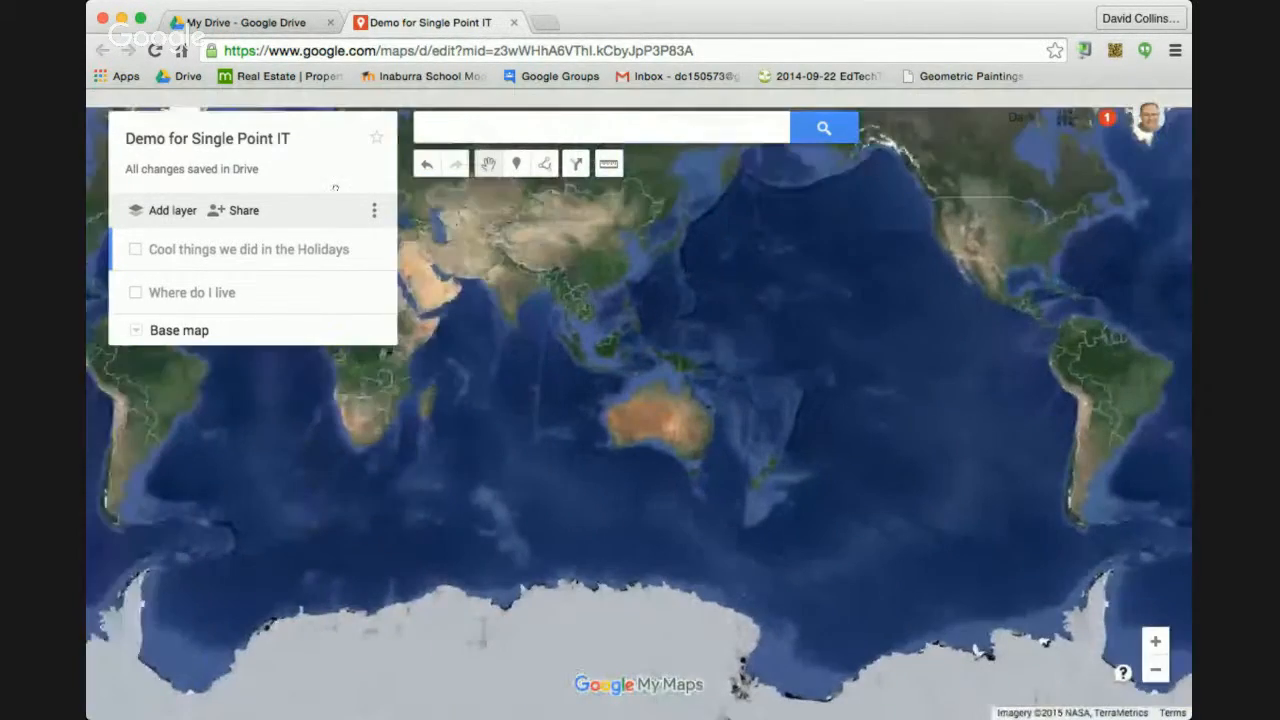
left_click_drag(335, 187, 262, 52)
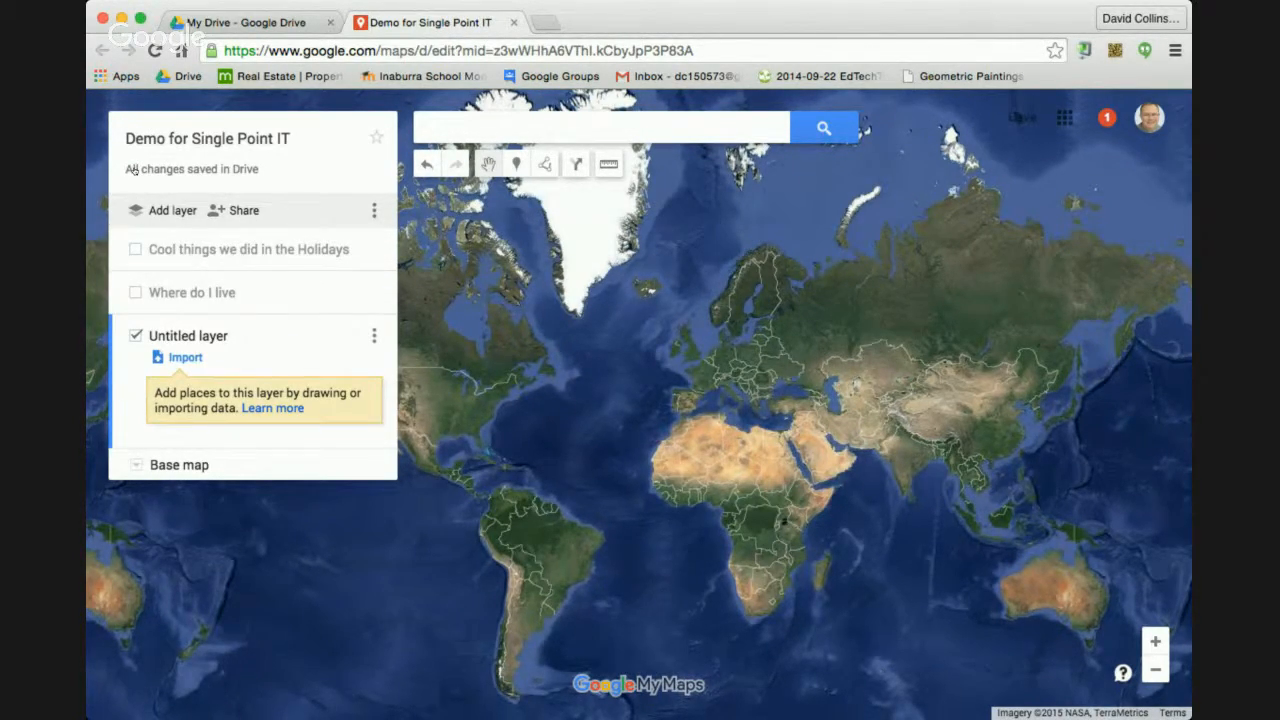
left_click(188, 336)
type("Grea")
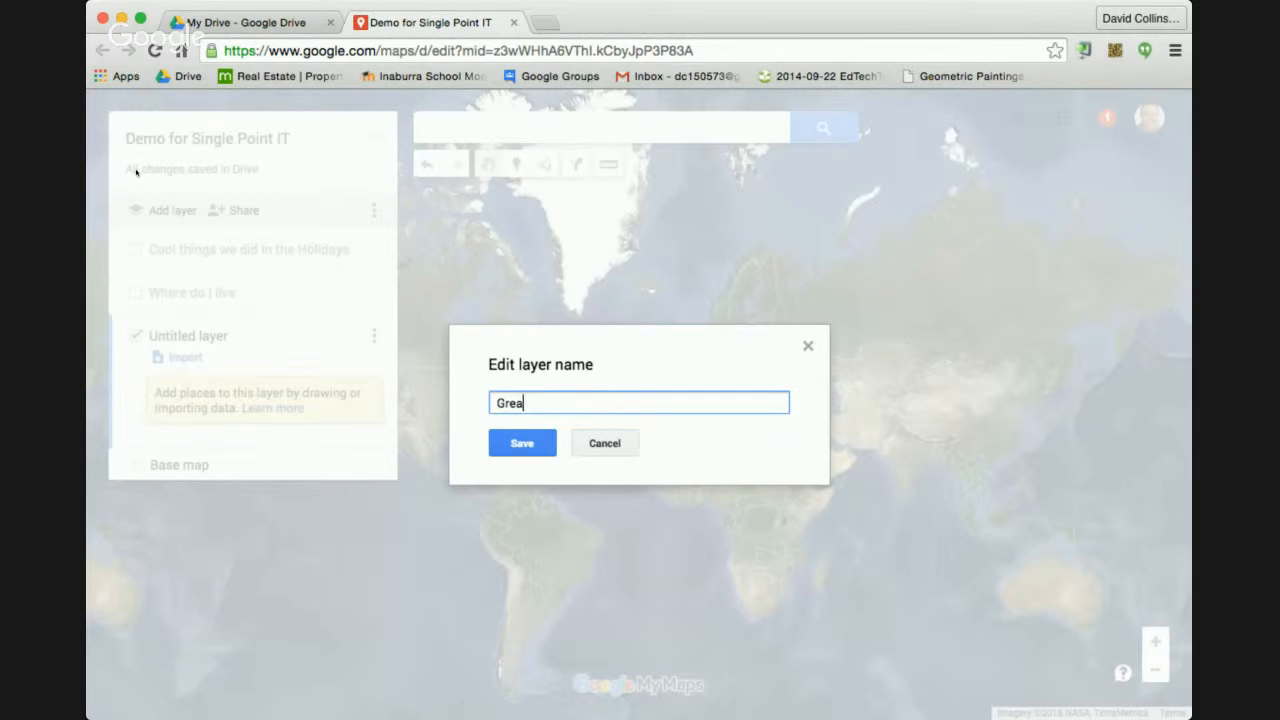
type("t Battlefields of the W")
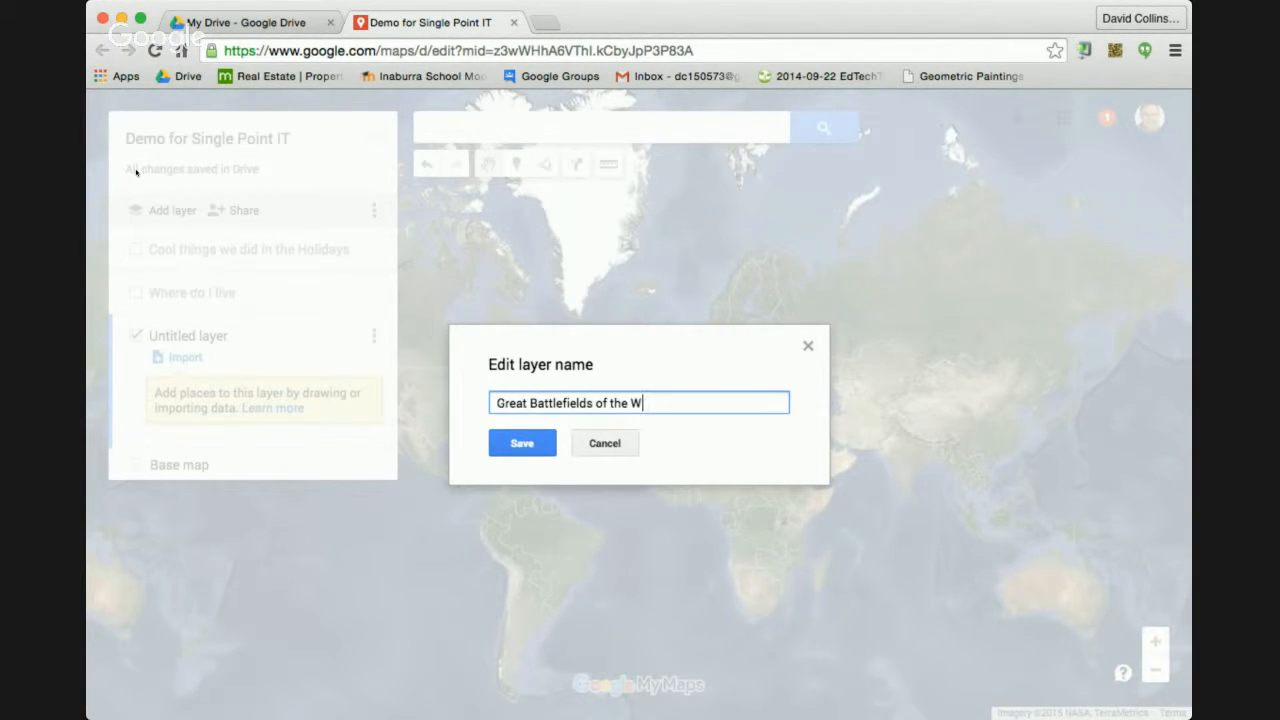
type("orld")
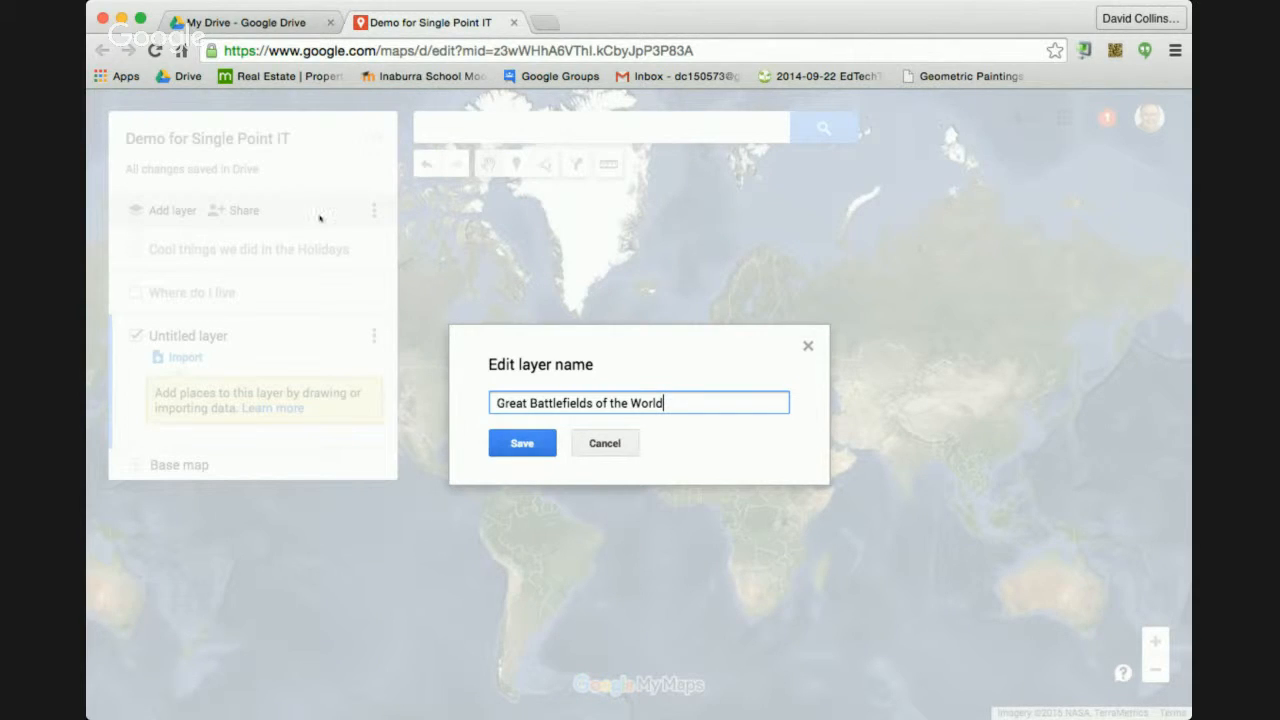
key("Return")
Step: Search for "normandy" and choose the suggested Normandy Hotel in Paris
left_click_drag(489, 242, 484, 174)
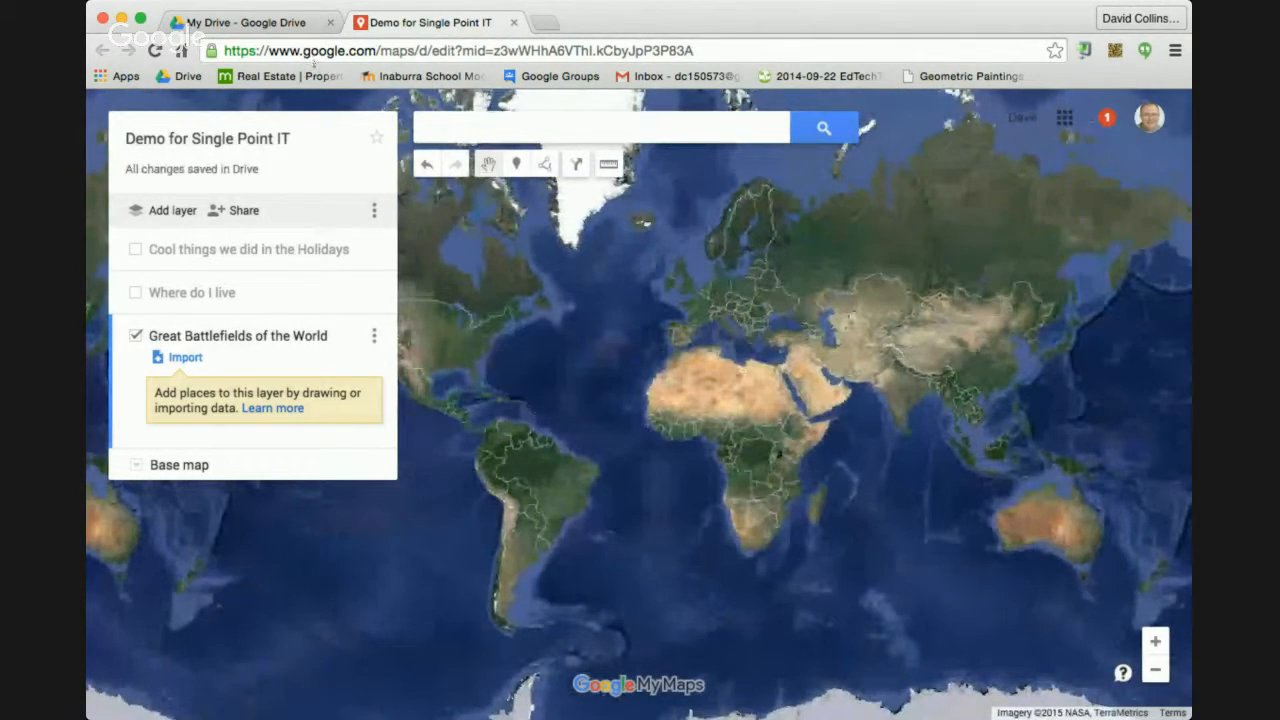
left_click(558, 127)
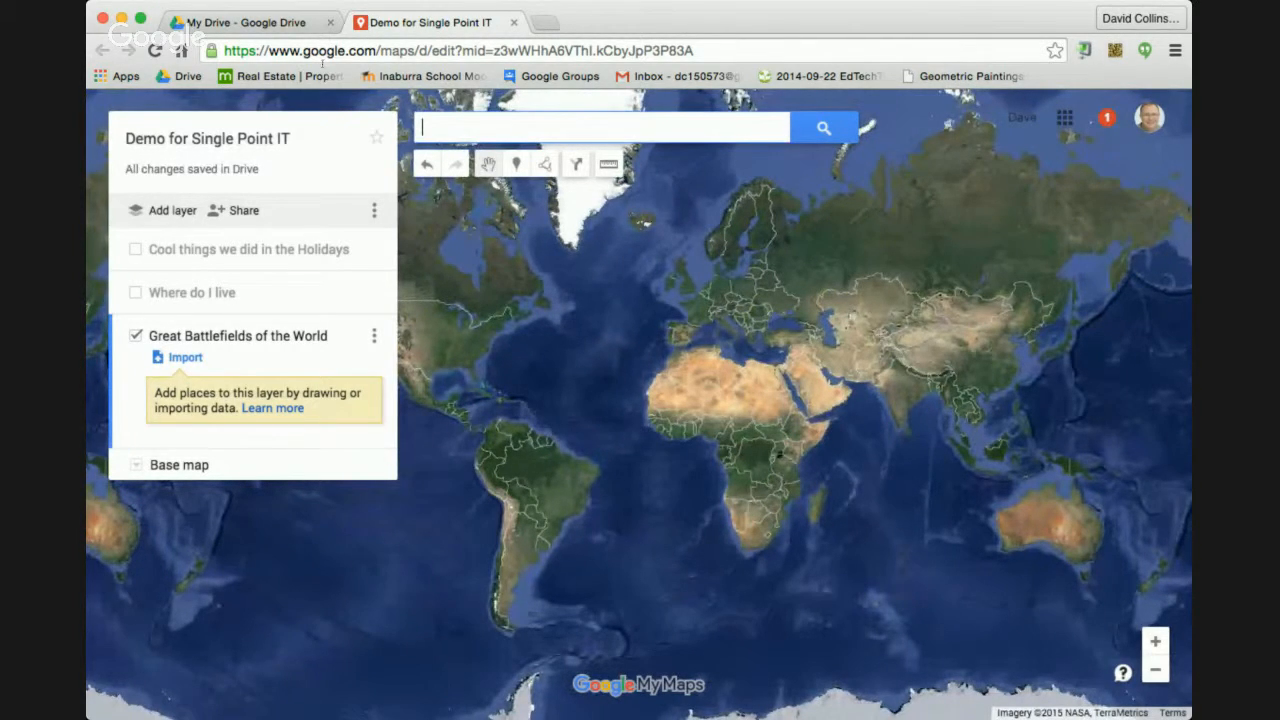
type("normandy")
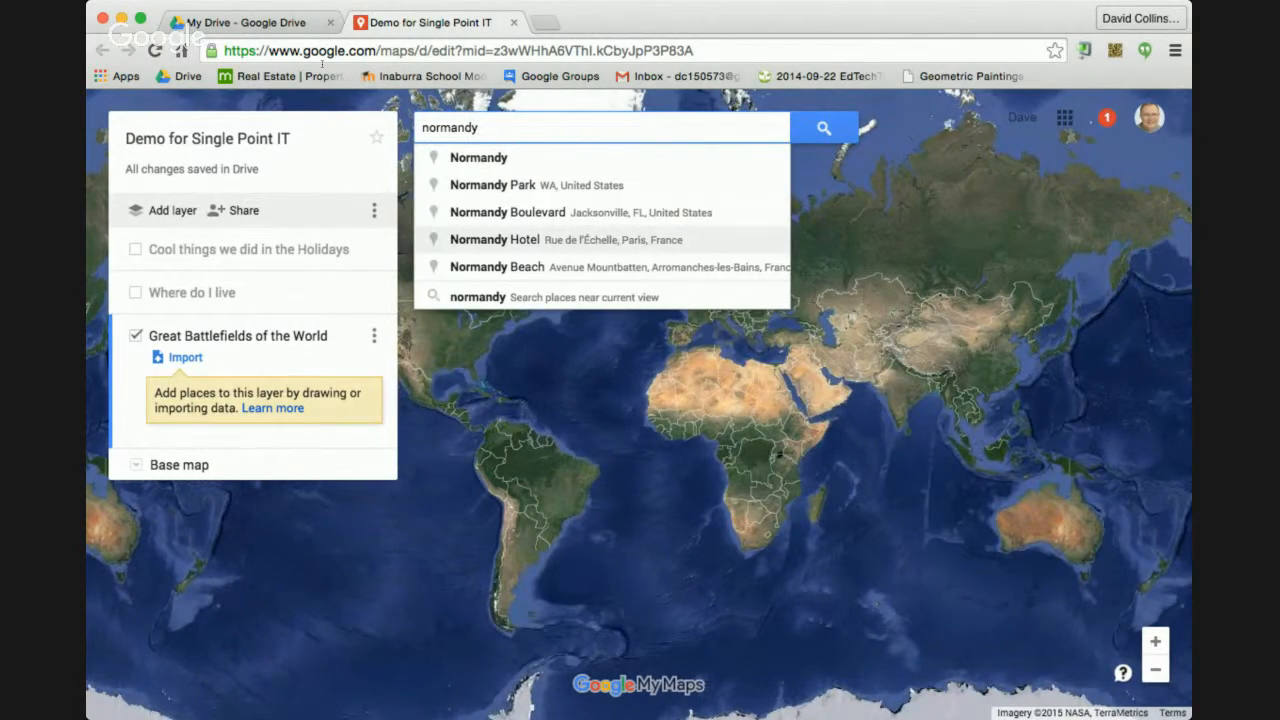
left_click(495, 240)
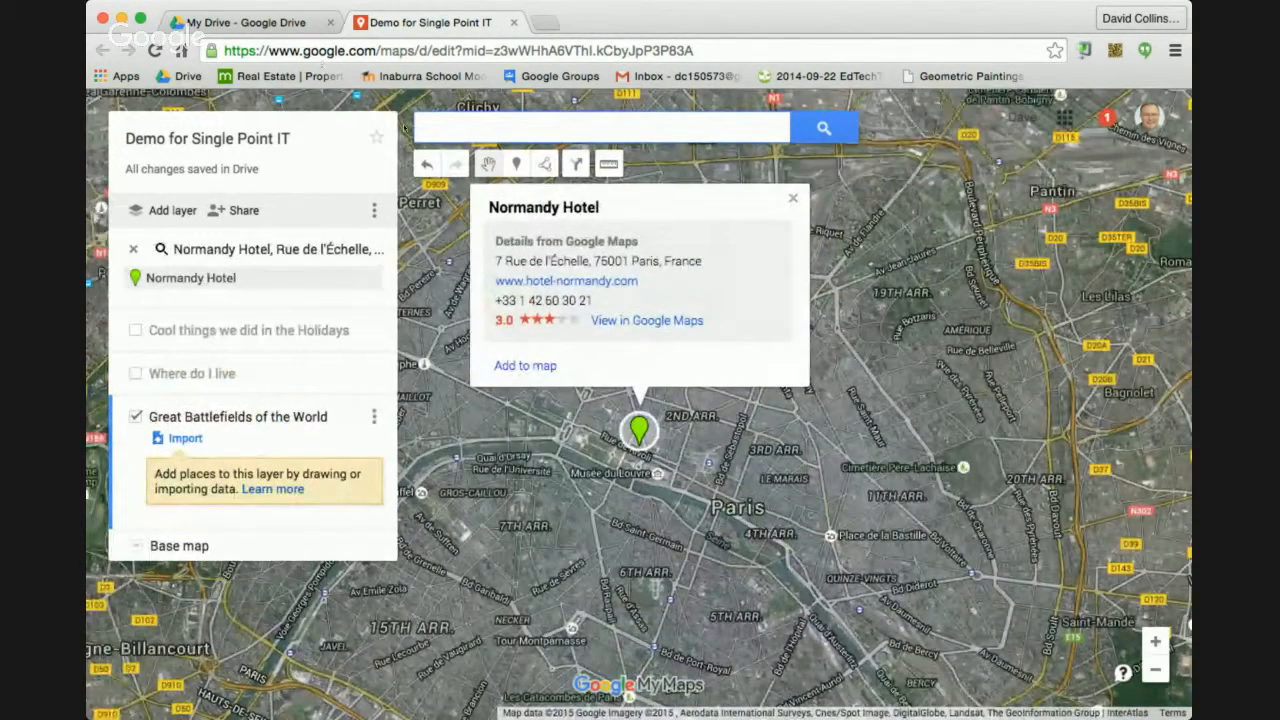
left_click(620, 338)
Step: Examine northern France and the English Channel coast, from Normandy and the Channel Islands to Calais
scroll(620, 338, "down", 2)
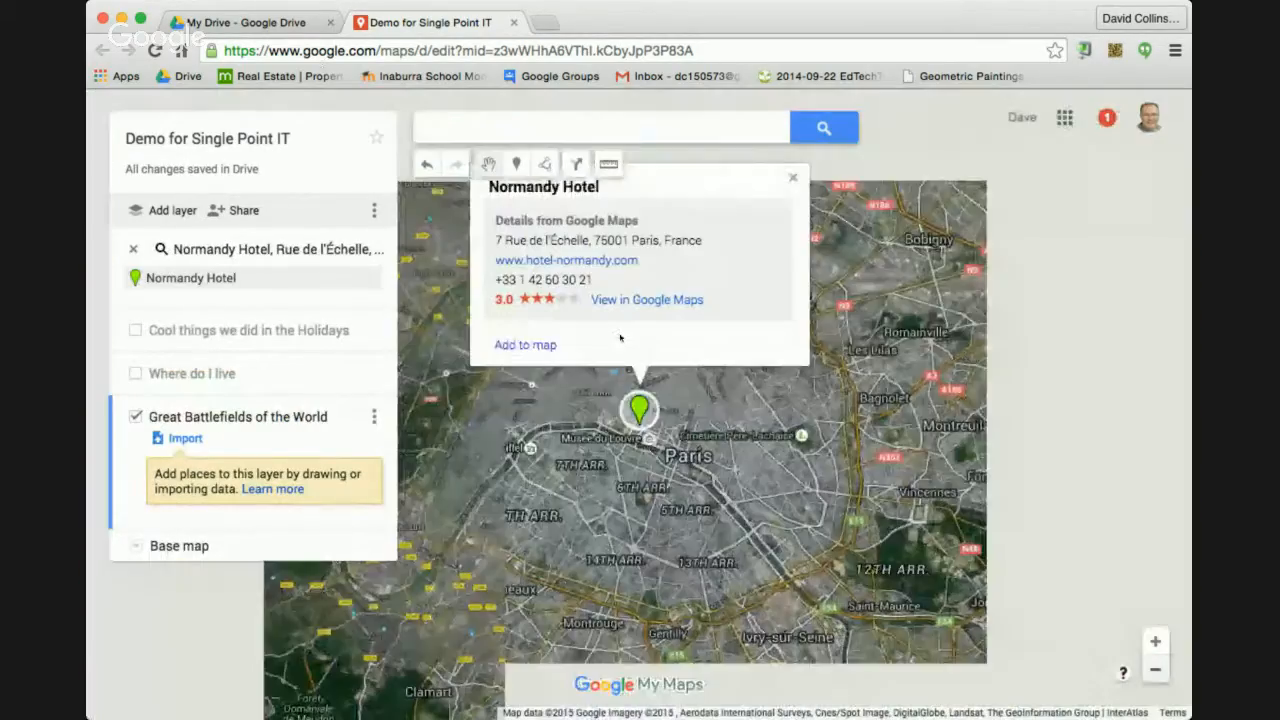
scroll(620, 338, "down", 2)
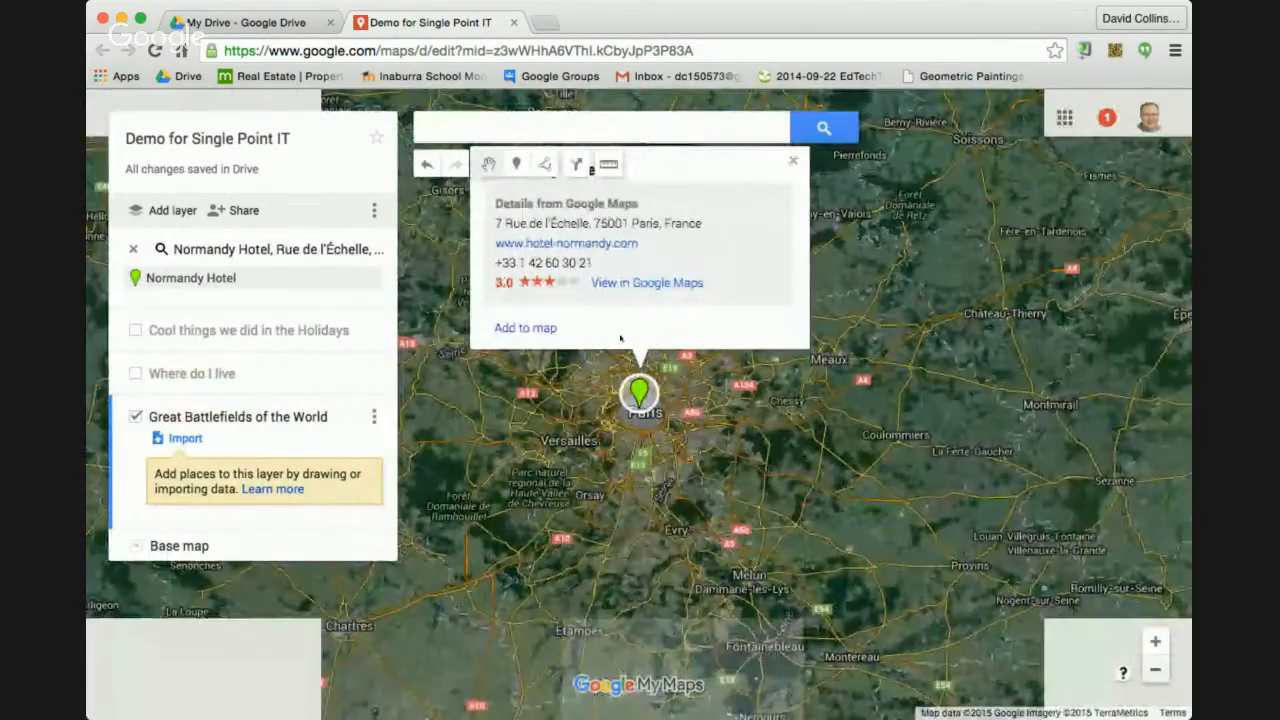
scroll(620, 338, "down", 1)
left_click_drag(575, 385, 853, 443)
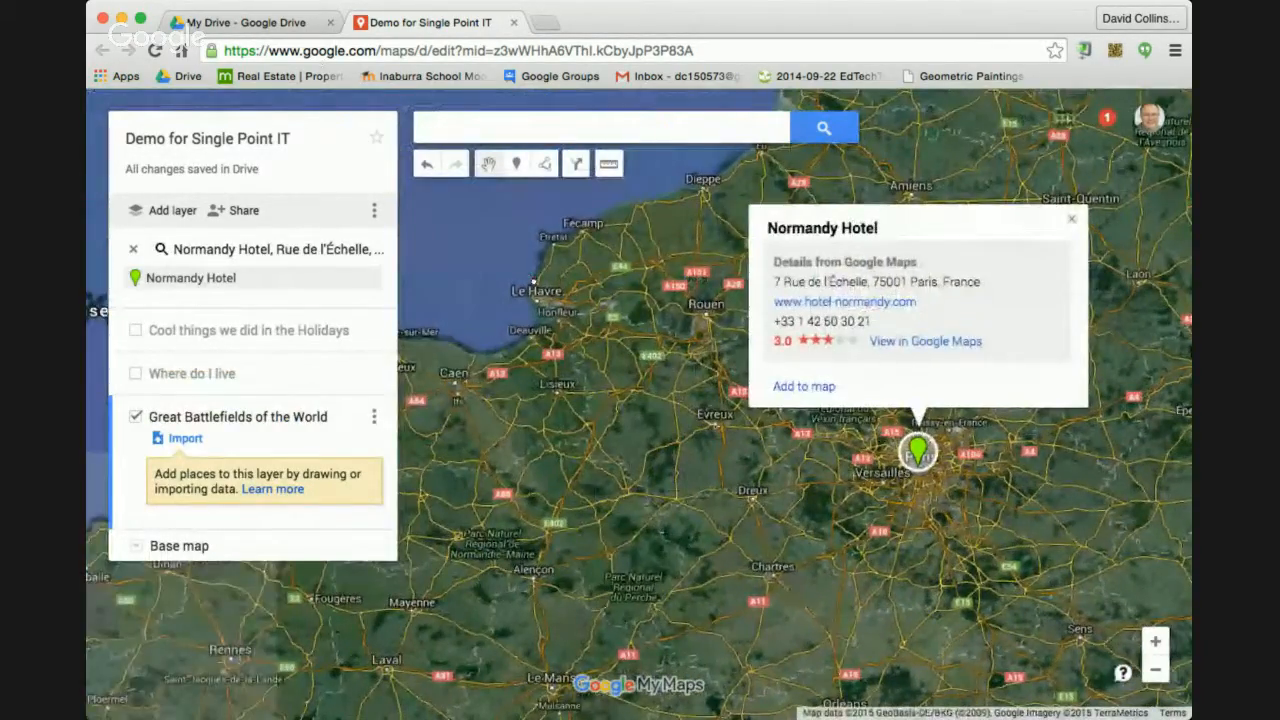
left_click_drag(600, 420, 956, 358)
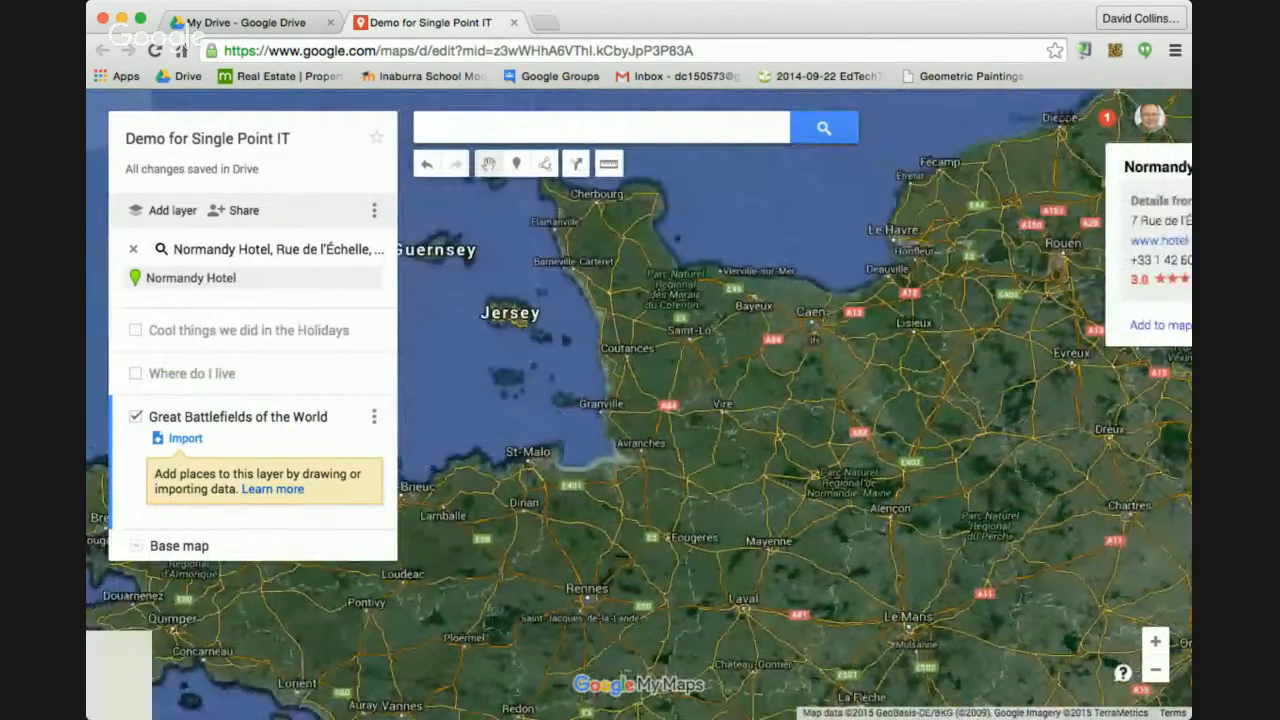
left_click_drag(555, 290, 494, 372)
left_click_drag(500, 226, 493, 294)
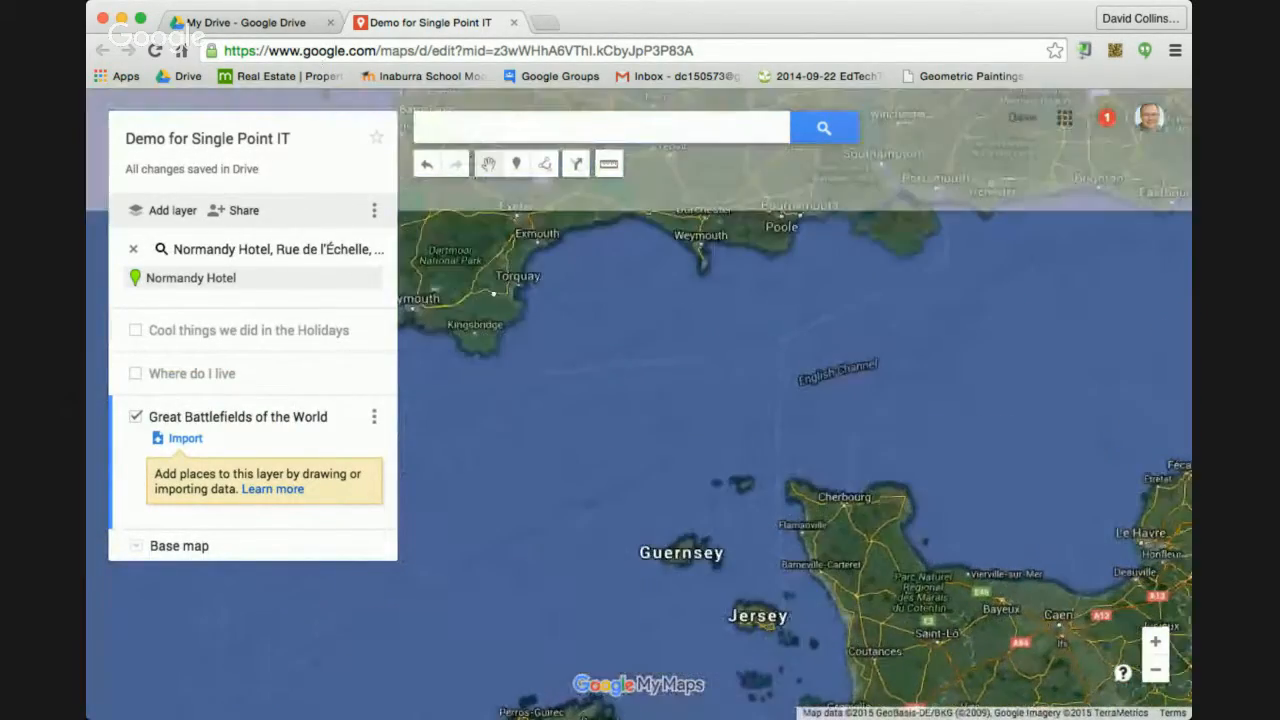
left_click_drag(970, 340, 346, 222)
left_click_drag(600, 240, 430, 449)
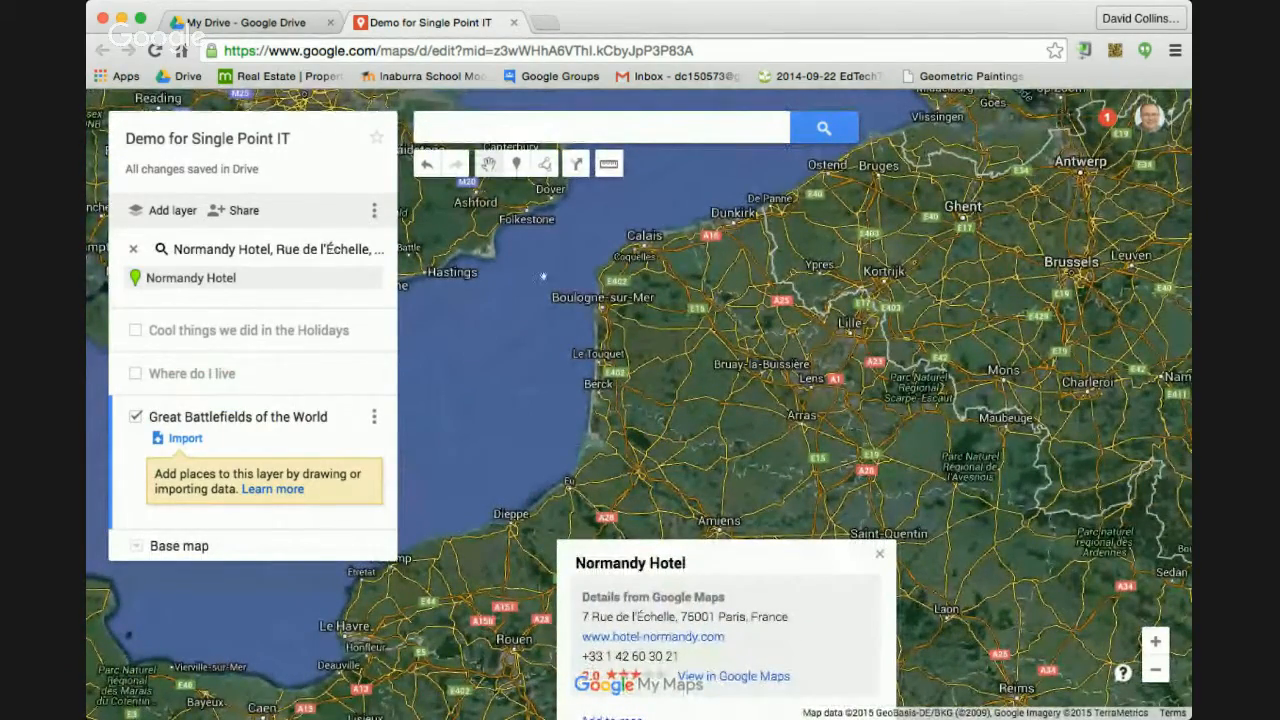
Step: Close the Normandy Hotel's details and view western Europe around France
left_click(880, 554)
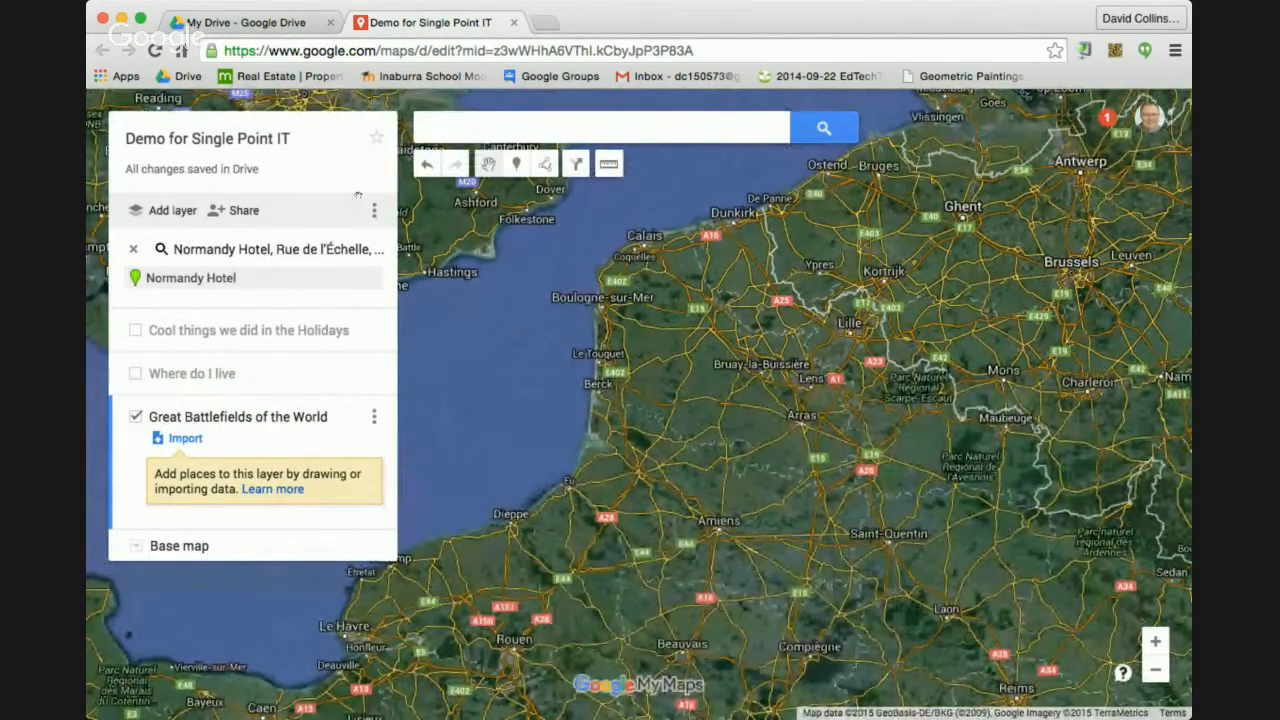
scroll(622, 335, "down", 1)
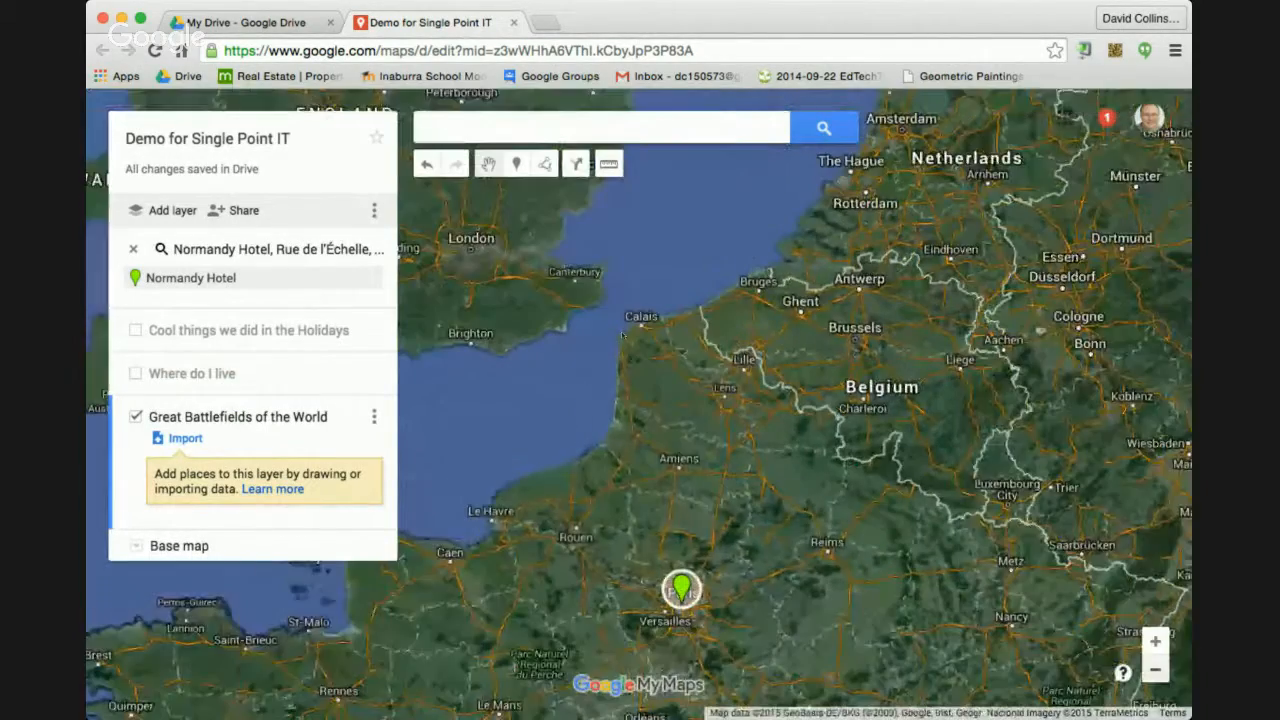
scroll(621, 334, "down", 2)
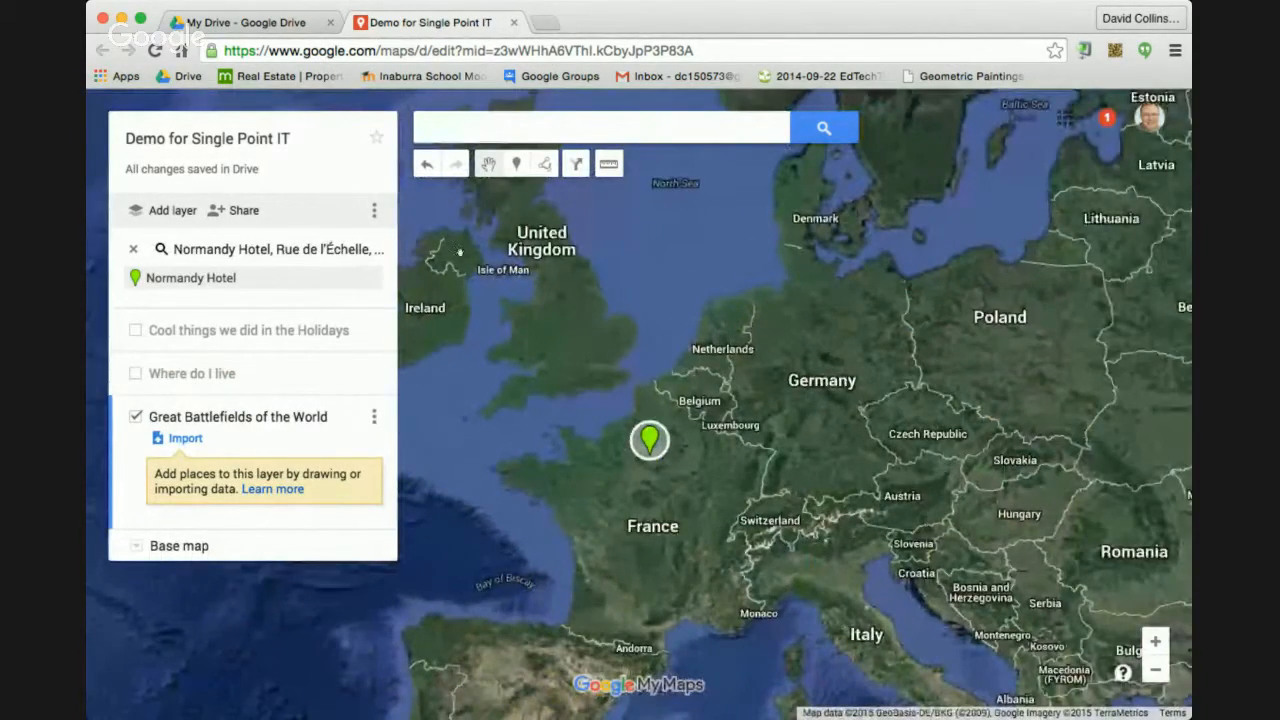
left_click_drag(494, 275, 476, 237)
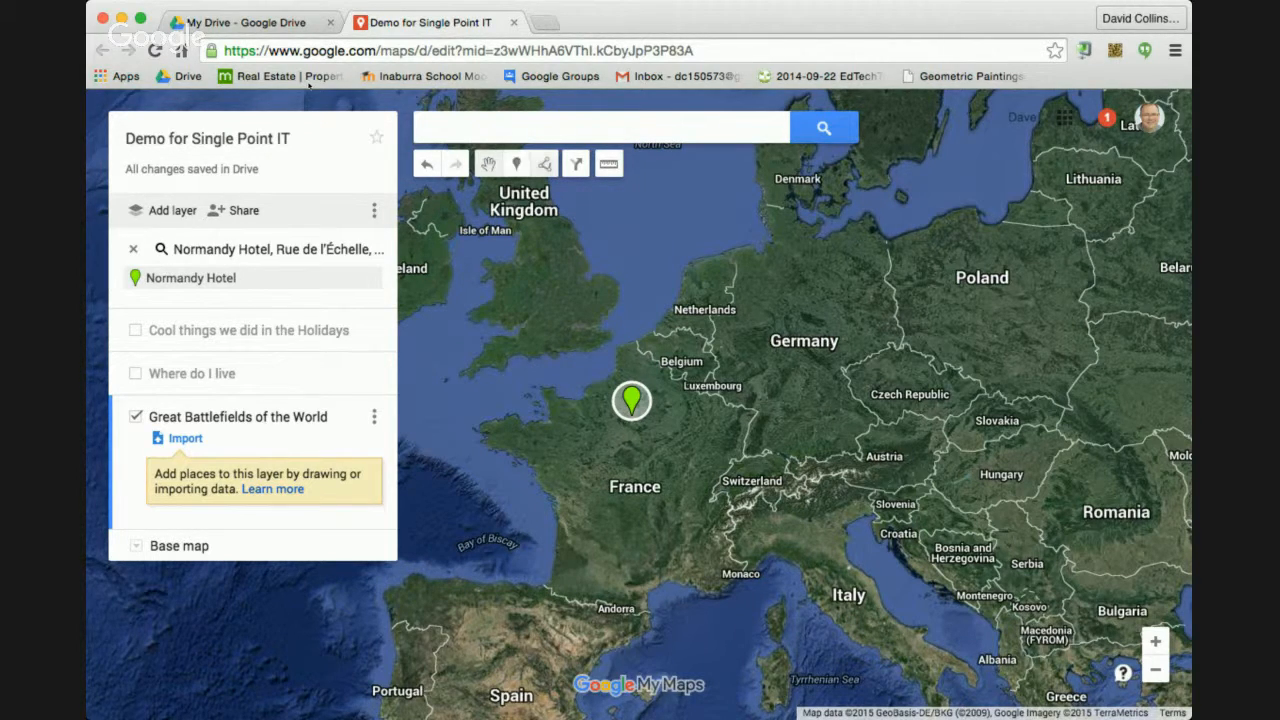
Step: Add a walking route that loops north-east of Paris from Lagny-le-Sec back to Lagny-le-Sec, and undo the last change to its end point
left_click(545, 164)
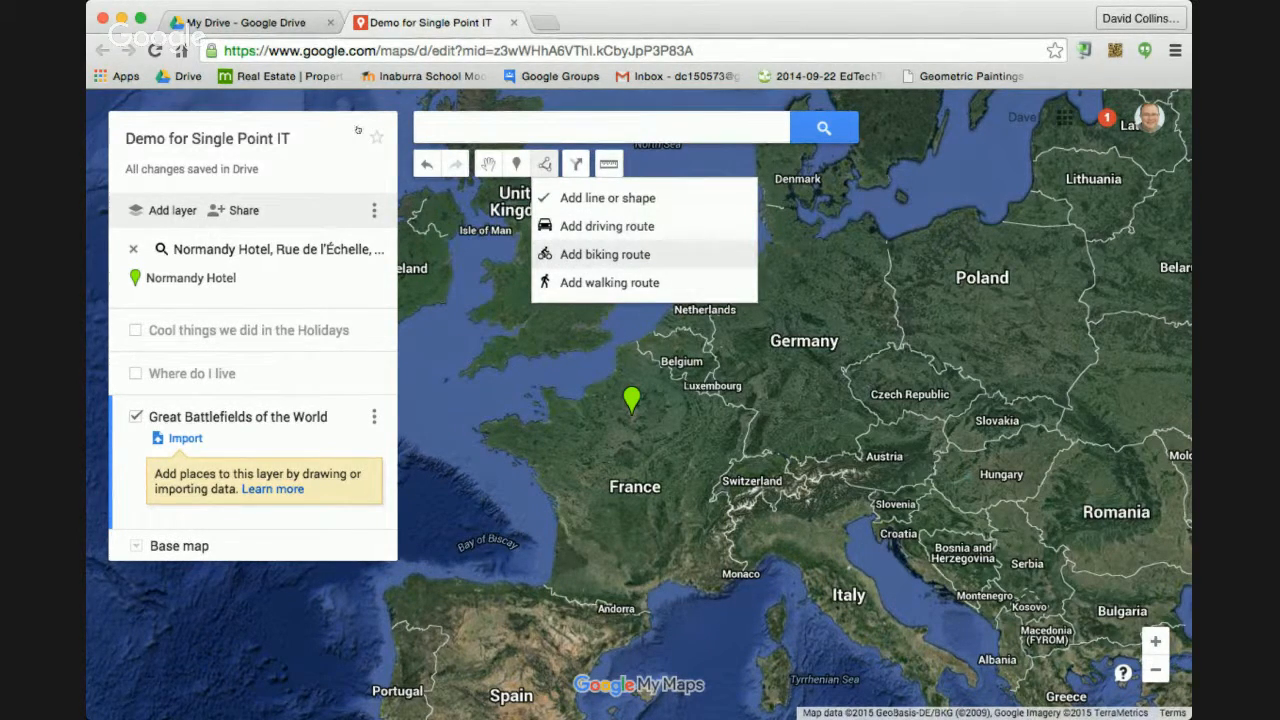
left_click(609, 283)
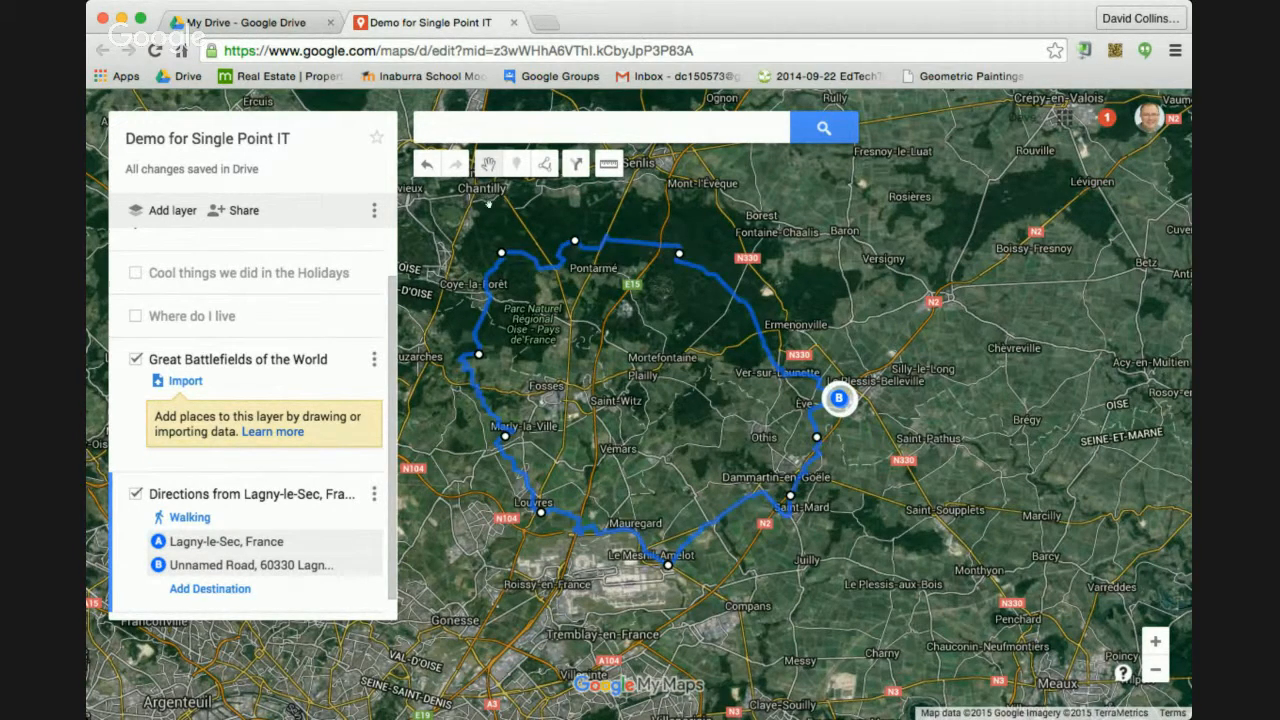
left_click(427, 164)
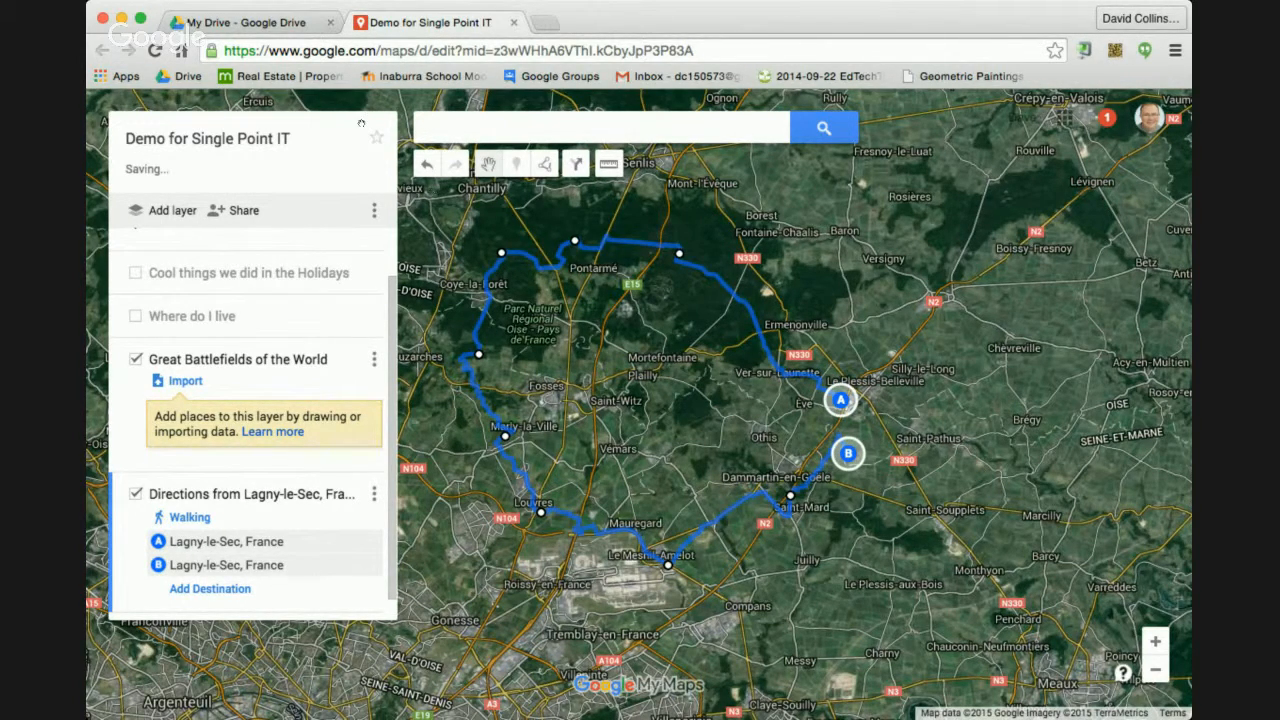
Step: Leave the route options and show the "Where do I live" layer as the active layer
left_click(545, 165)
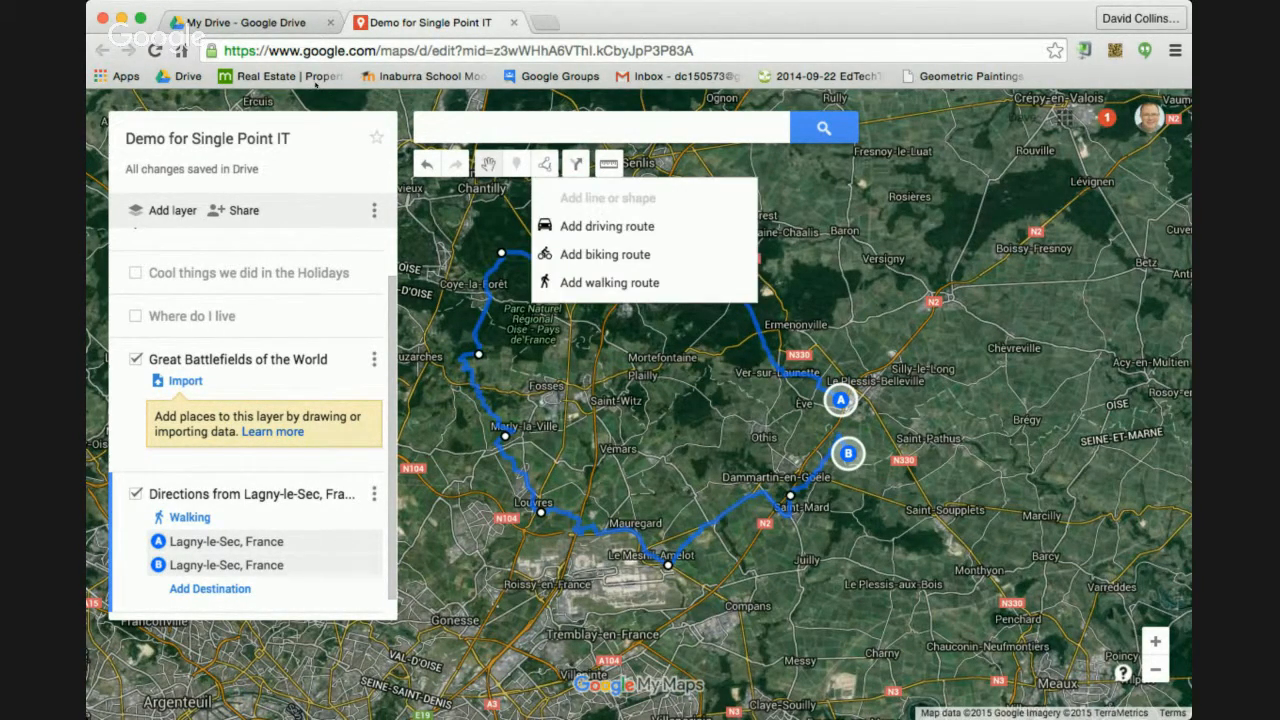
left_click(946, 267)
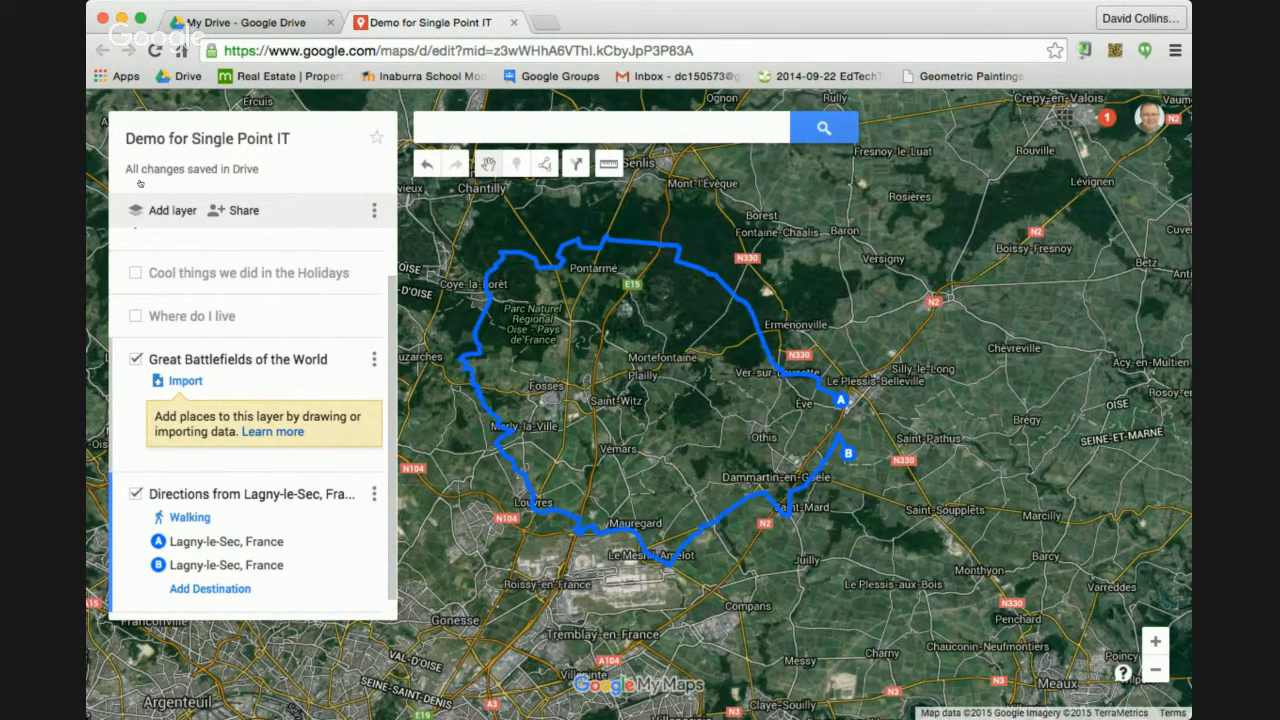
left_click(136, 316)
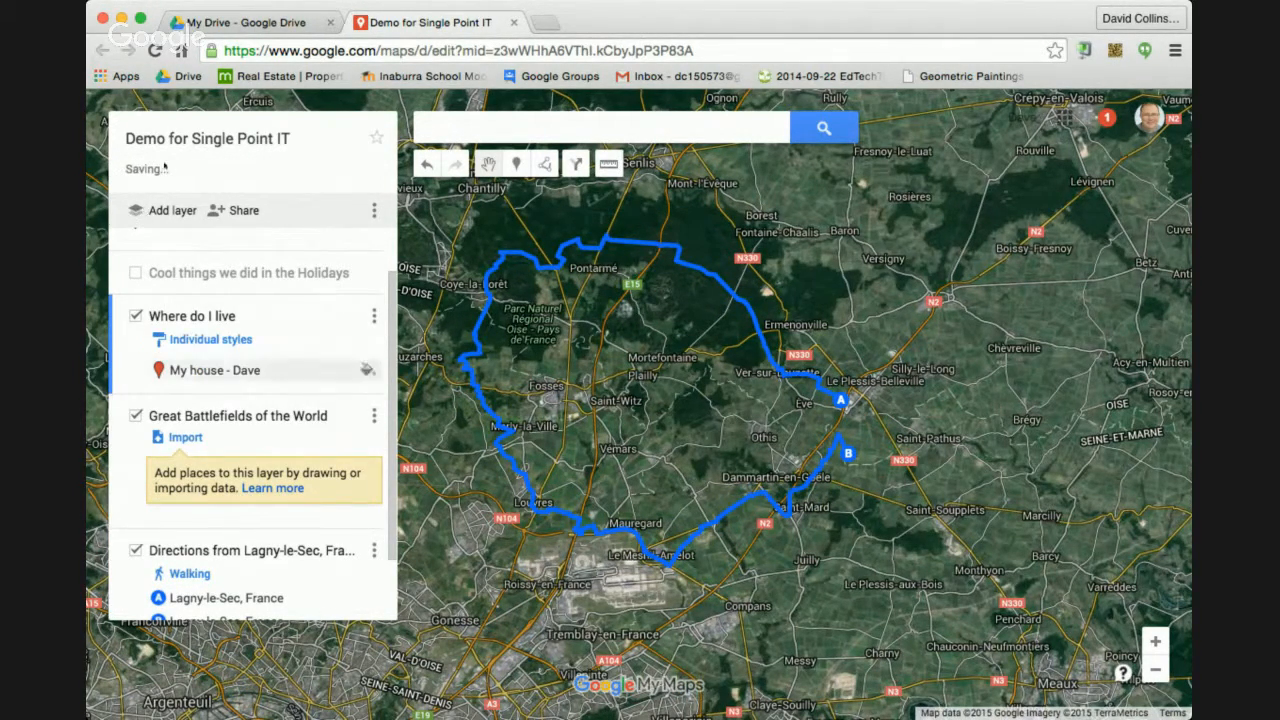
Step: Draw an open 11-point line in the "Where do I live" layer, from near Baron around past Monthyon and back up to just east of Ermenonville
left_click(545, 165)
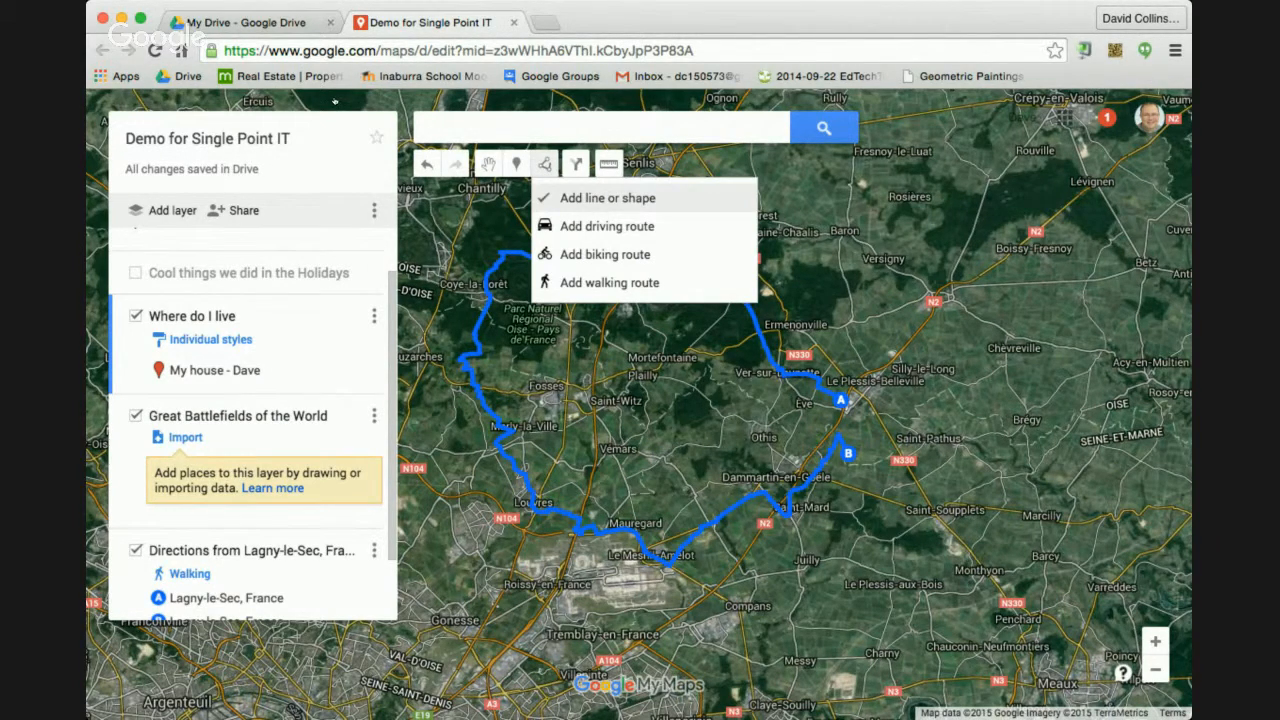
left_click(590, 199)
left_click(840, 250)
left_click(938, 300)
left_click(987, 318)
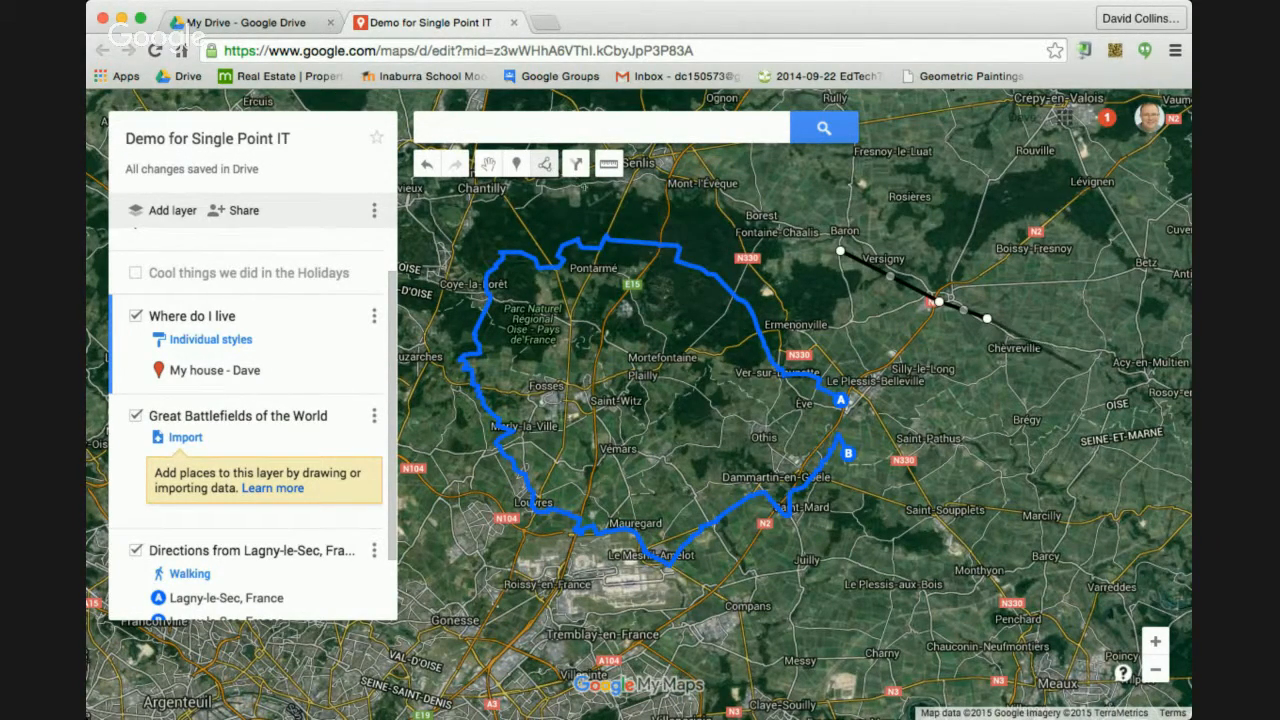
left_click(1104, 410)
left_click(982, 549)
left_click(830, 620)
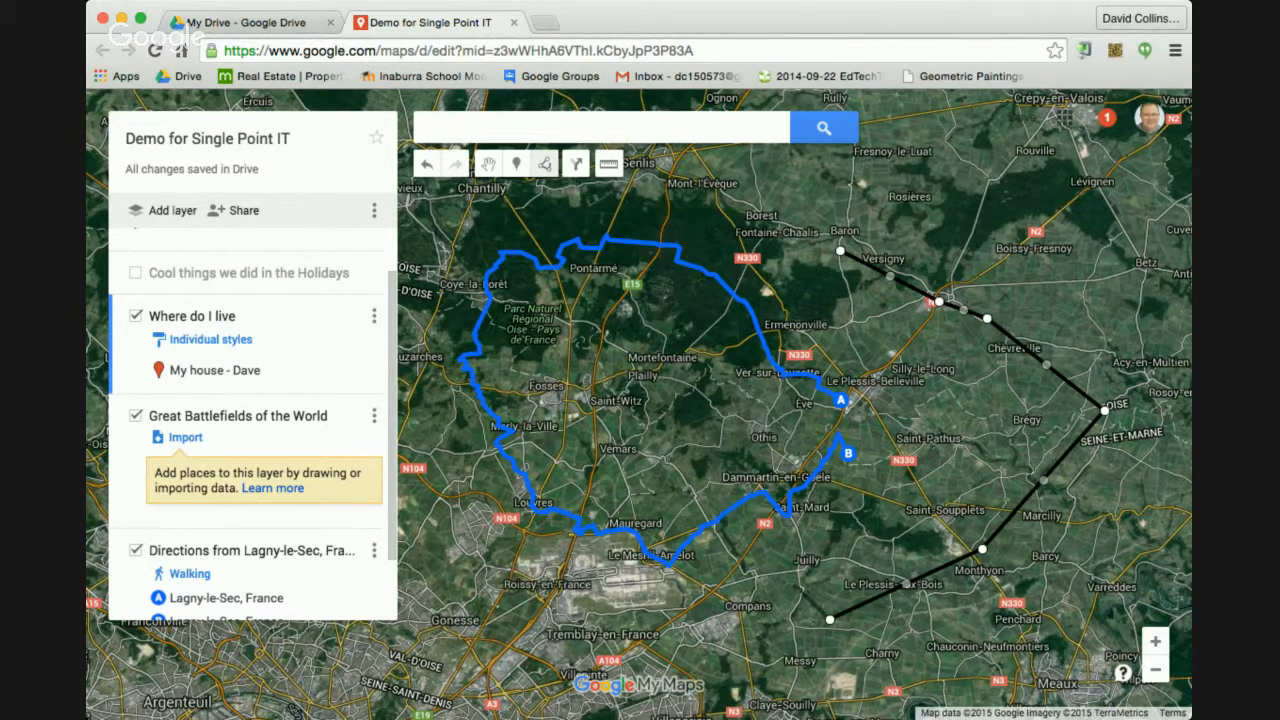
left_click(795, 579)
left_click(836, 507)
left_click(885, 442)
left_click(890, 371)
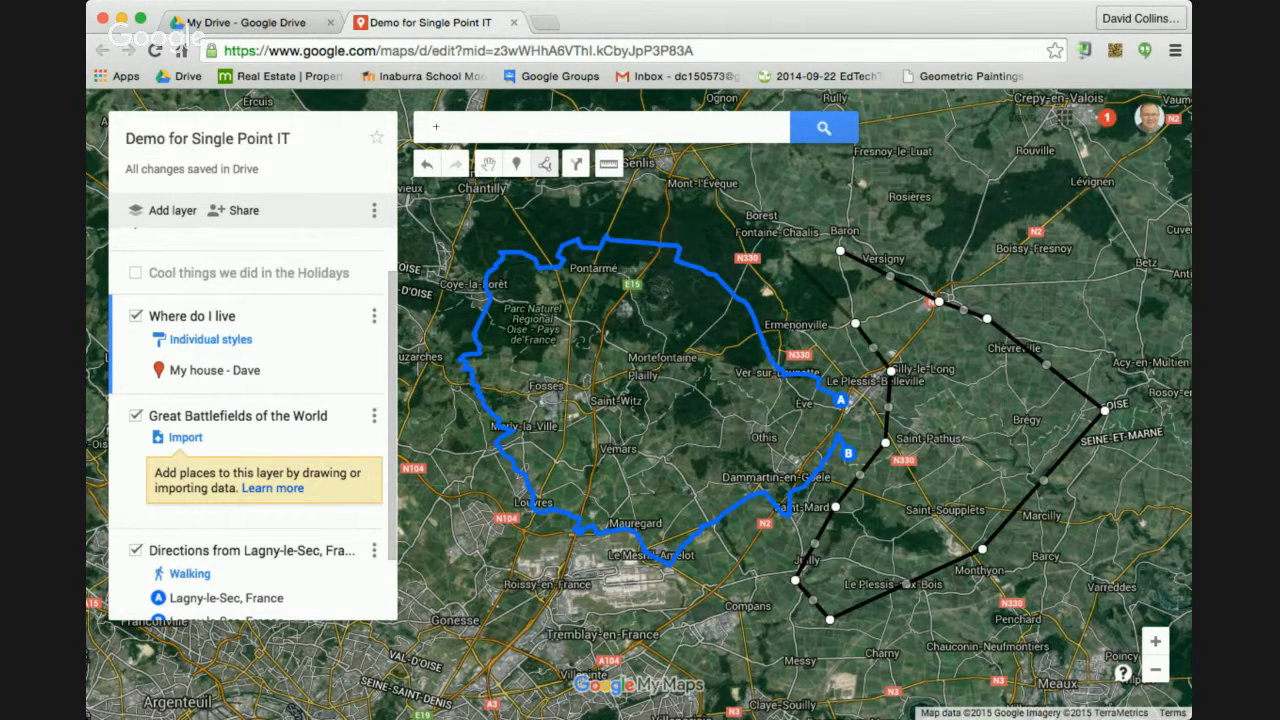
left_click(855, 323)
double_click(855, 323)
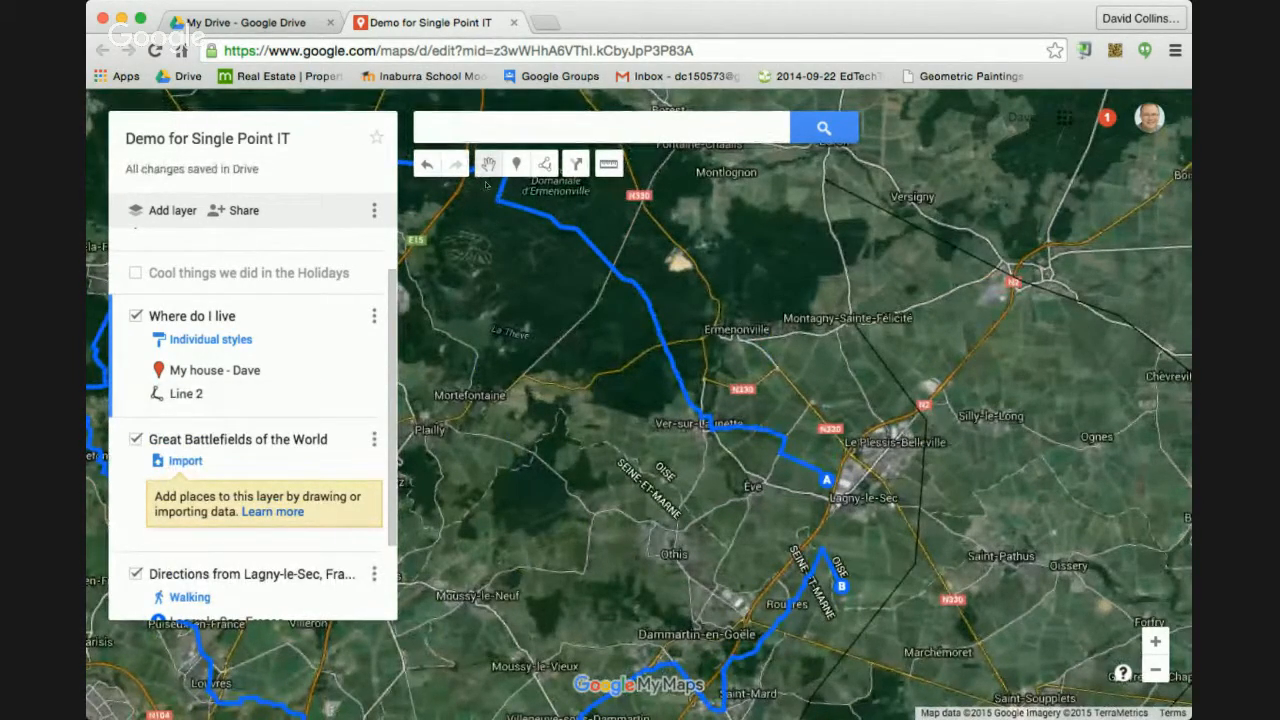
Step: View the drawn line and the walking route together with the surrounding Paris region
scroll(892, 372, "up", 1)
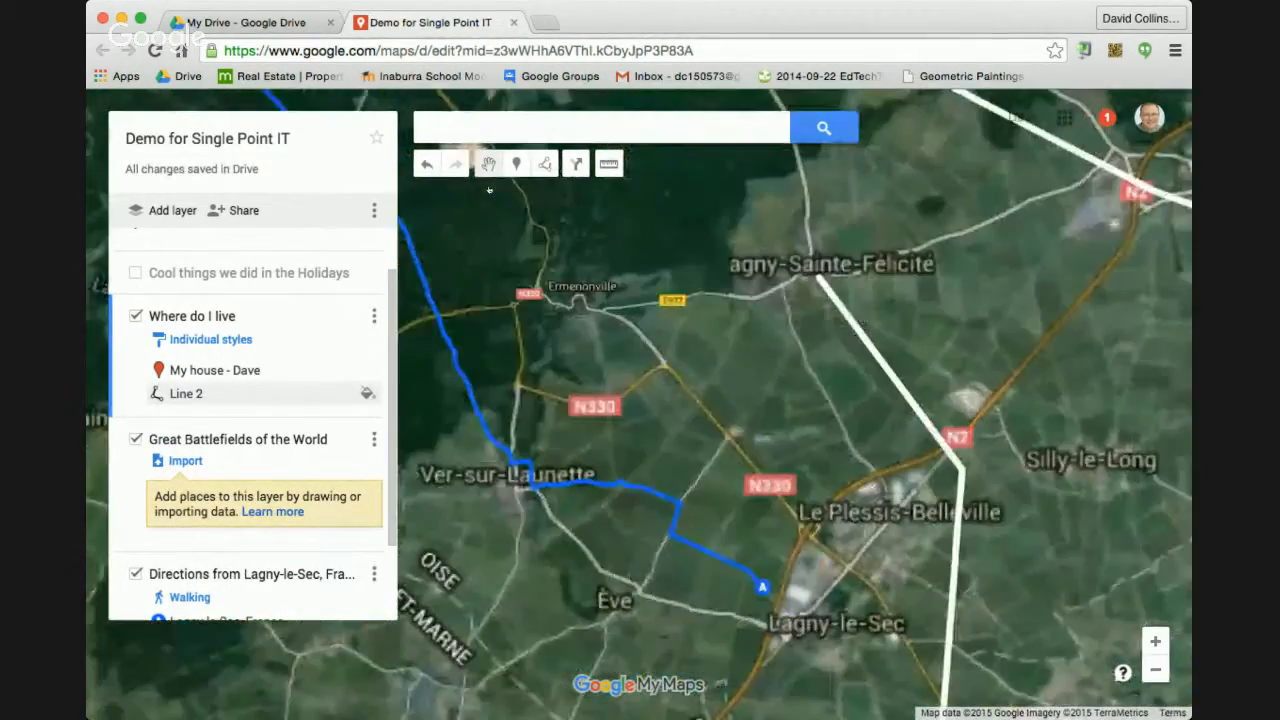
scroll(892, 372, "down", 1)
left_click(1156, 670)
left_click(1156, 670)
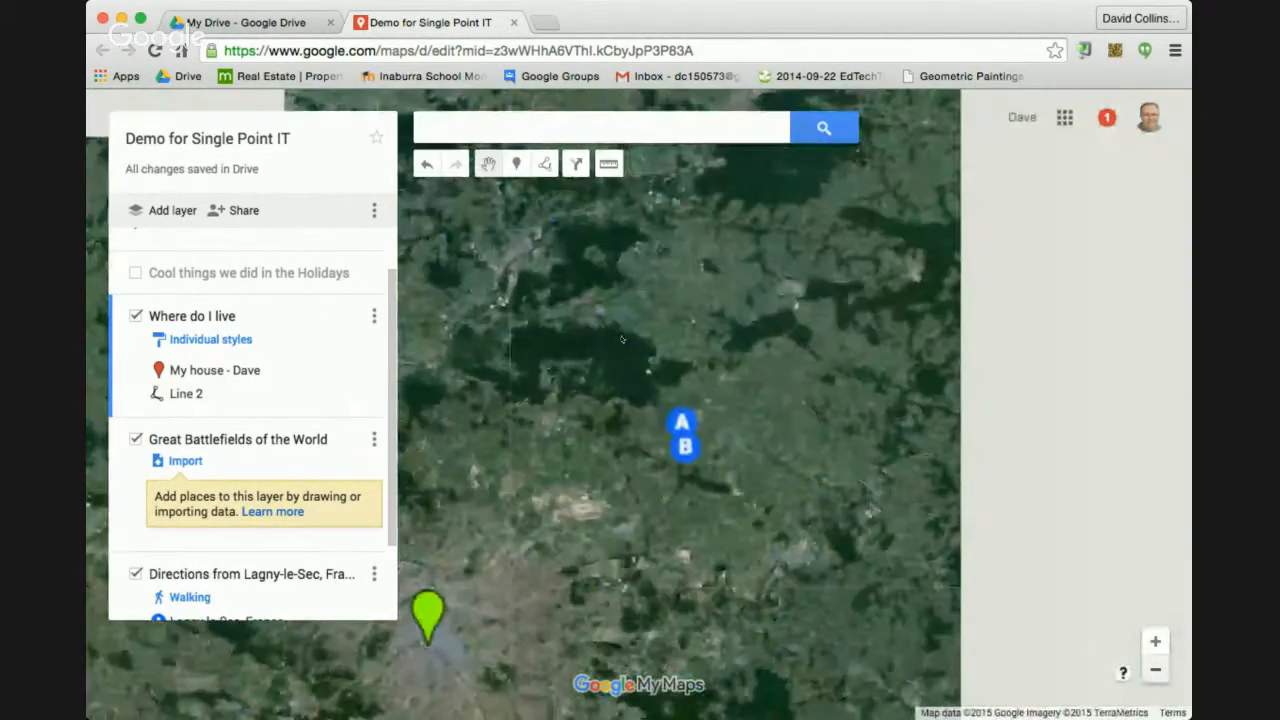
left_click(1156, 670)
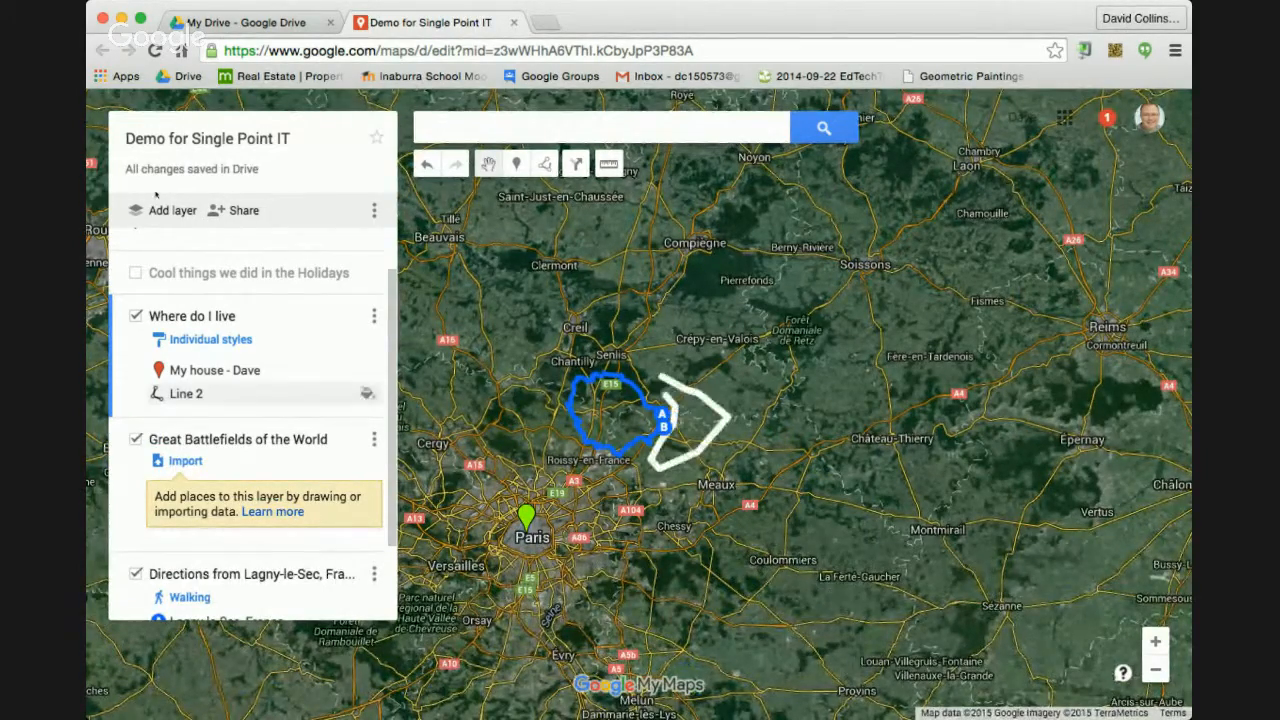
Step: View the details of the line in the "Where do I live" layer, and close them
left_click(186, 393)
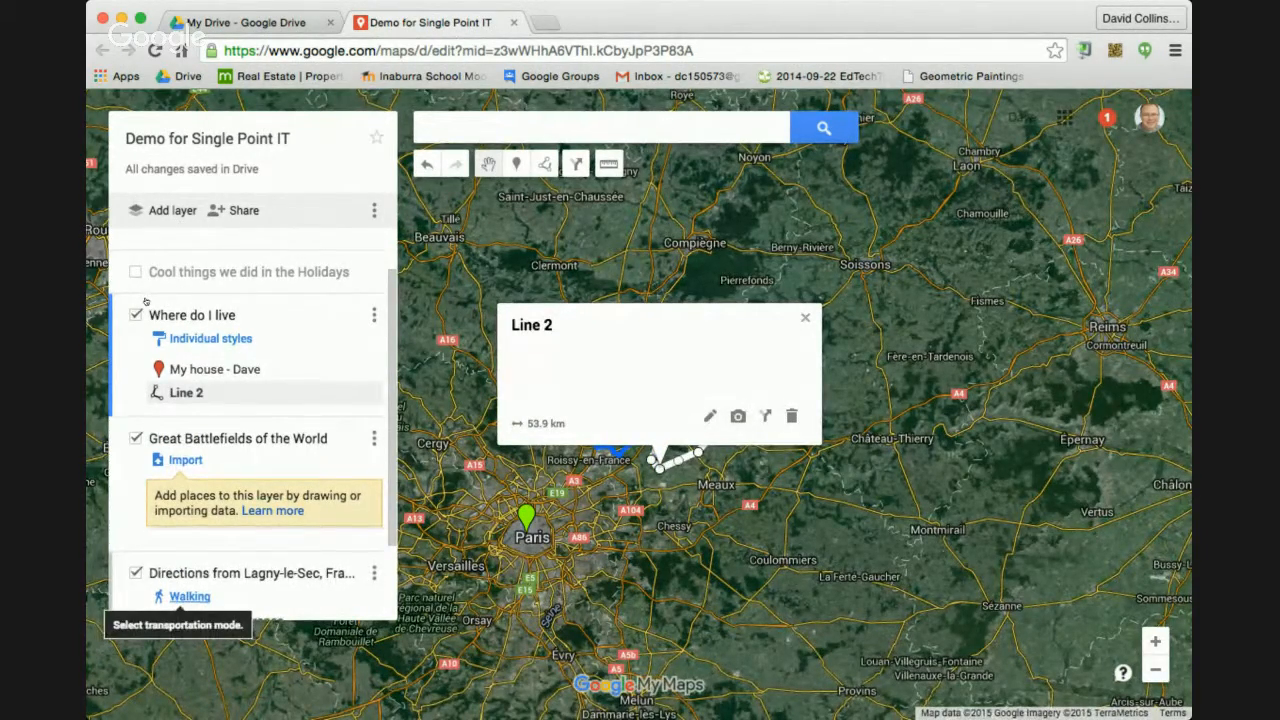
scroll(145, 300, "down", 2)
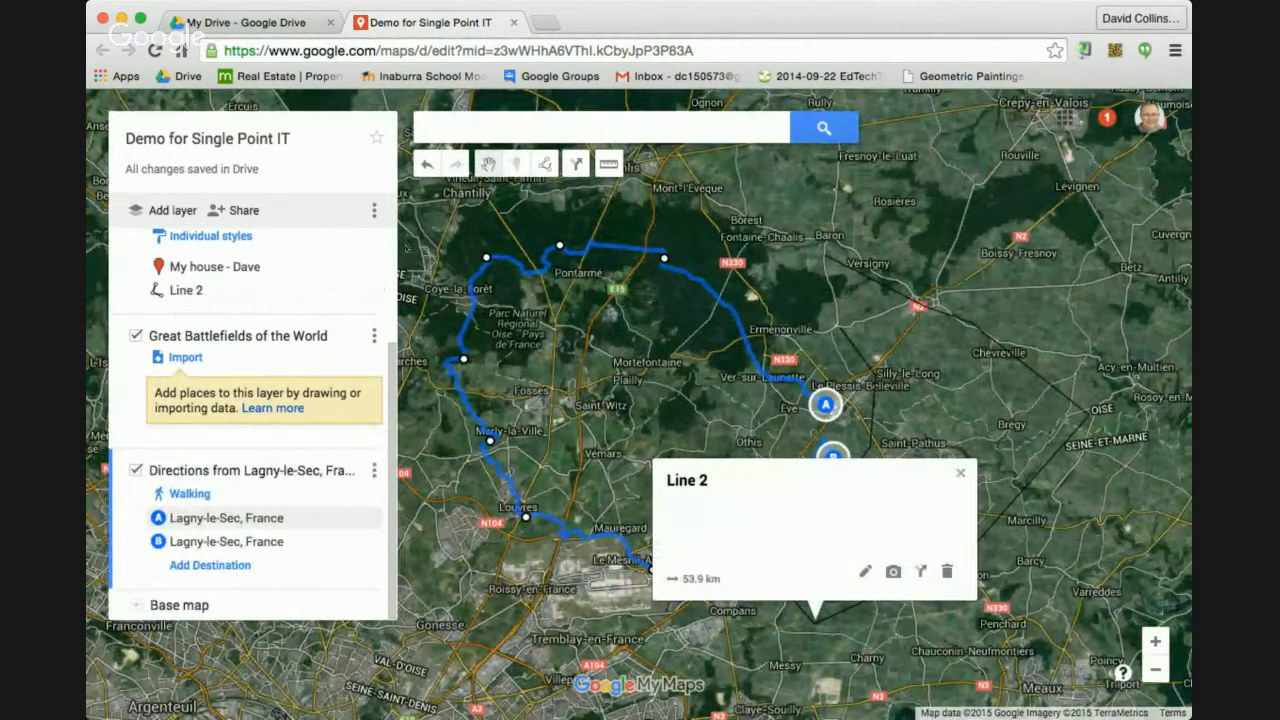
left_click(960, 472)
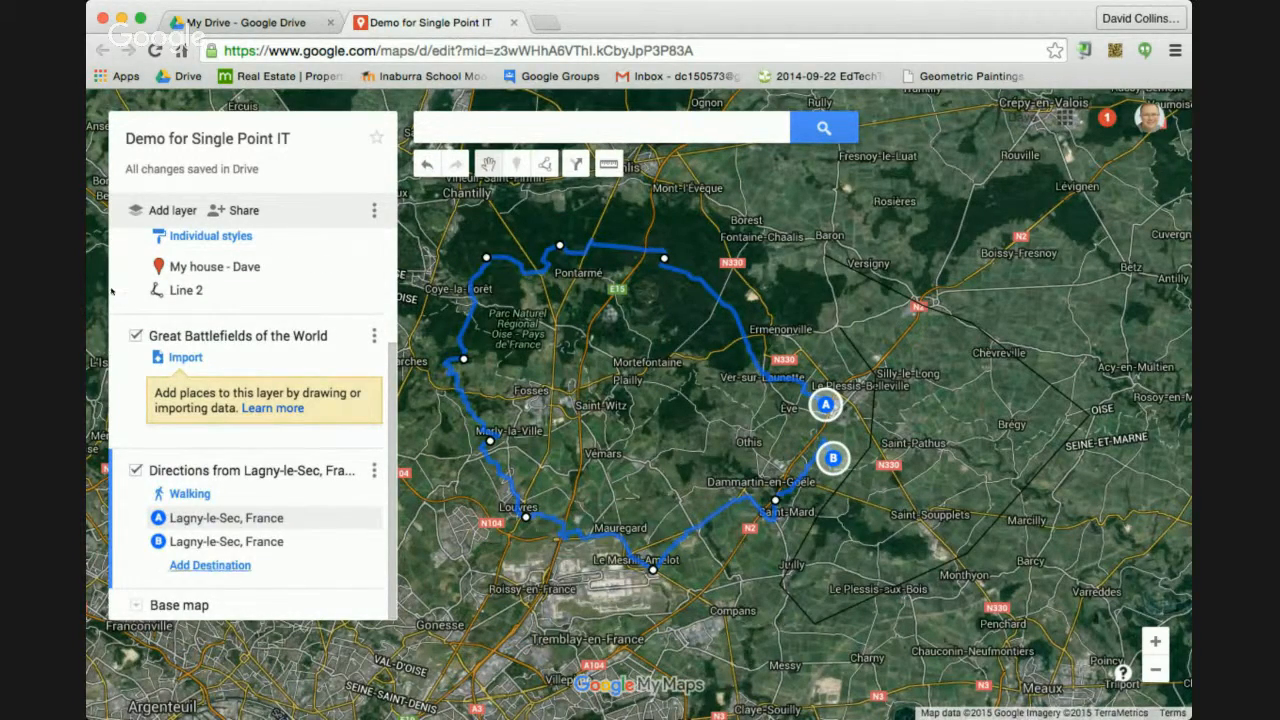
Step: Hide the "Directions from Lagny-le-Sec" layer and show the "Cool things we did in the Holidays" layer
left_click(137, 471)
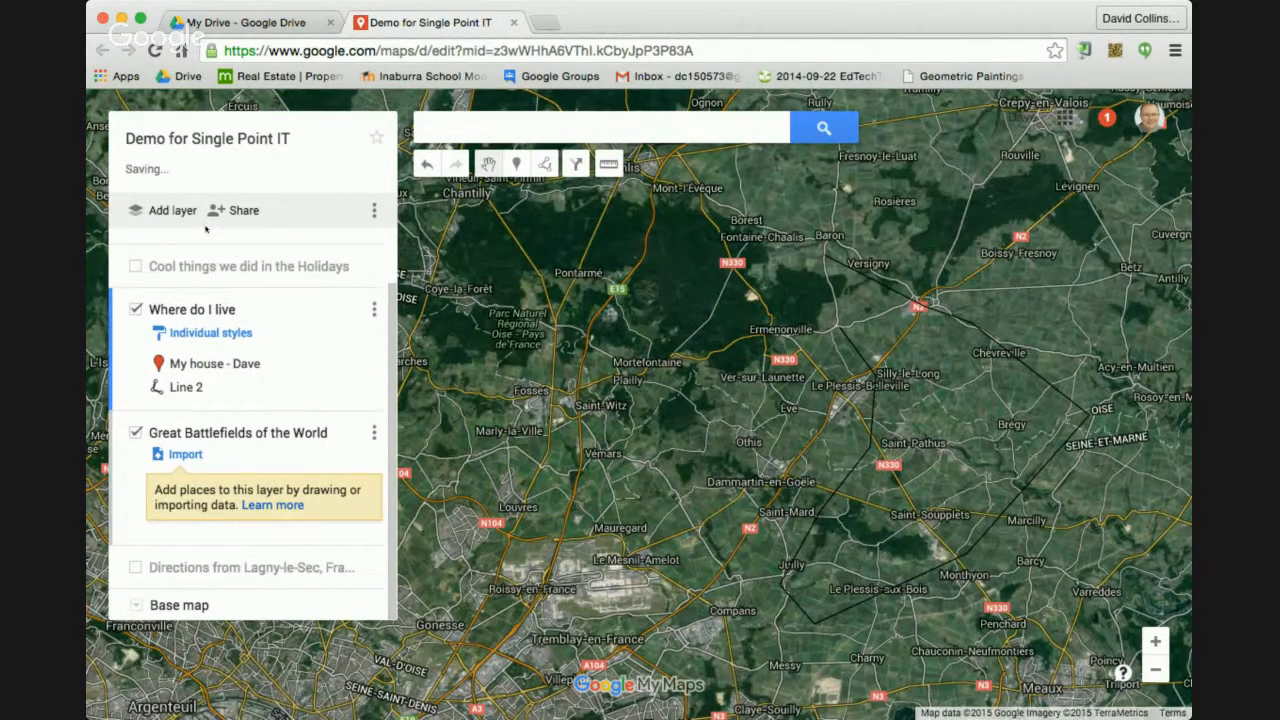
scroll(268, 458, "up", 2)
left_click(135, 330)
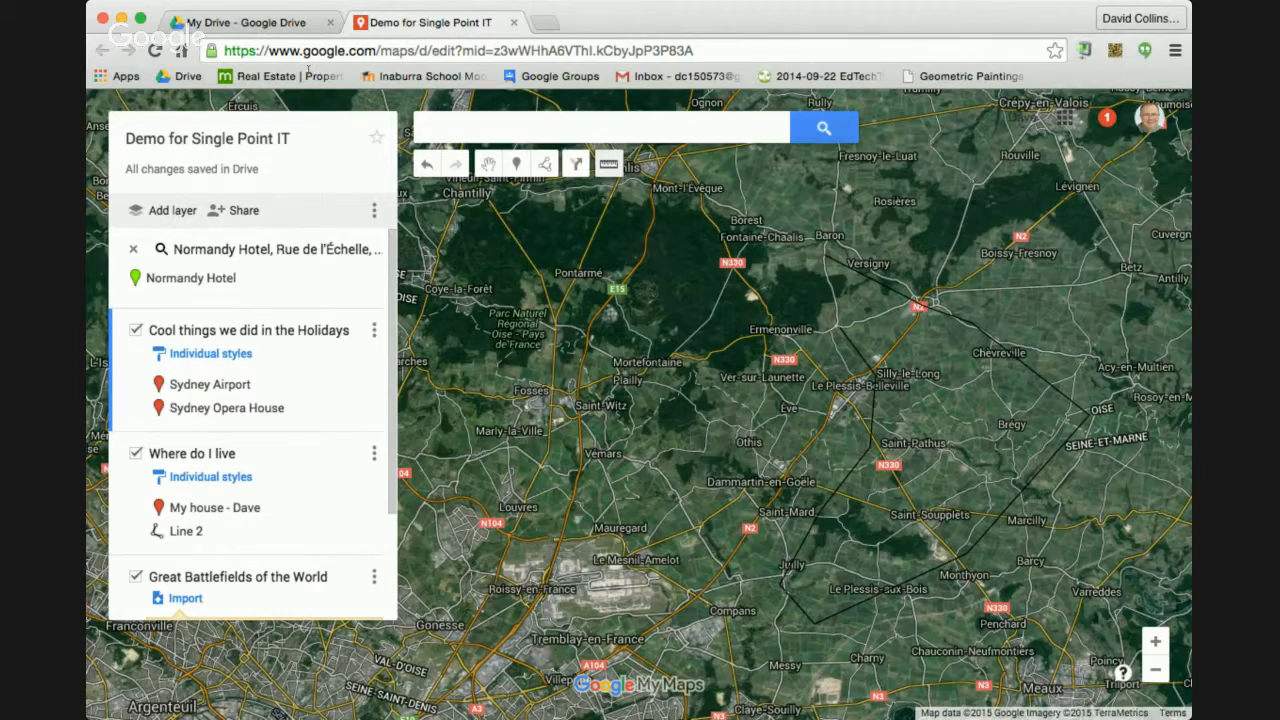
Step: Search the map for "inaburra" and dismiss the found school's details
type("inaburra")
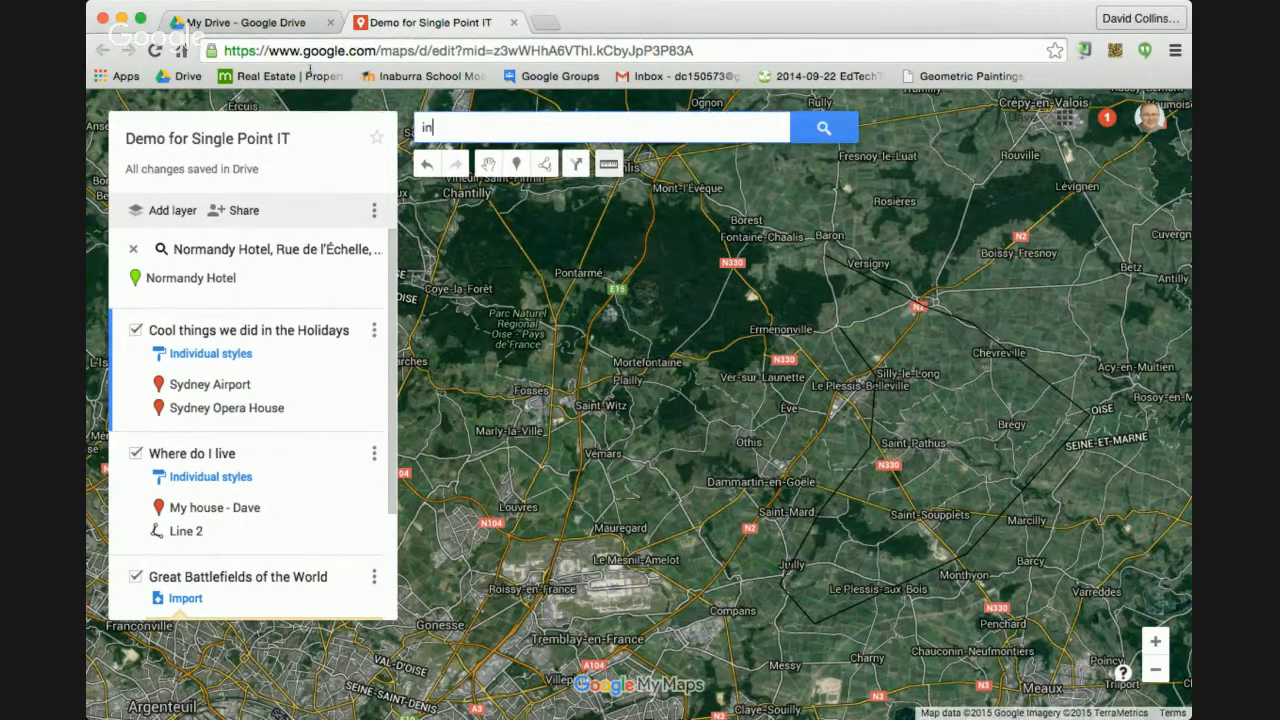
key("Return")
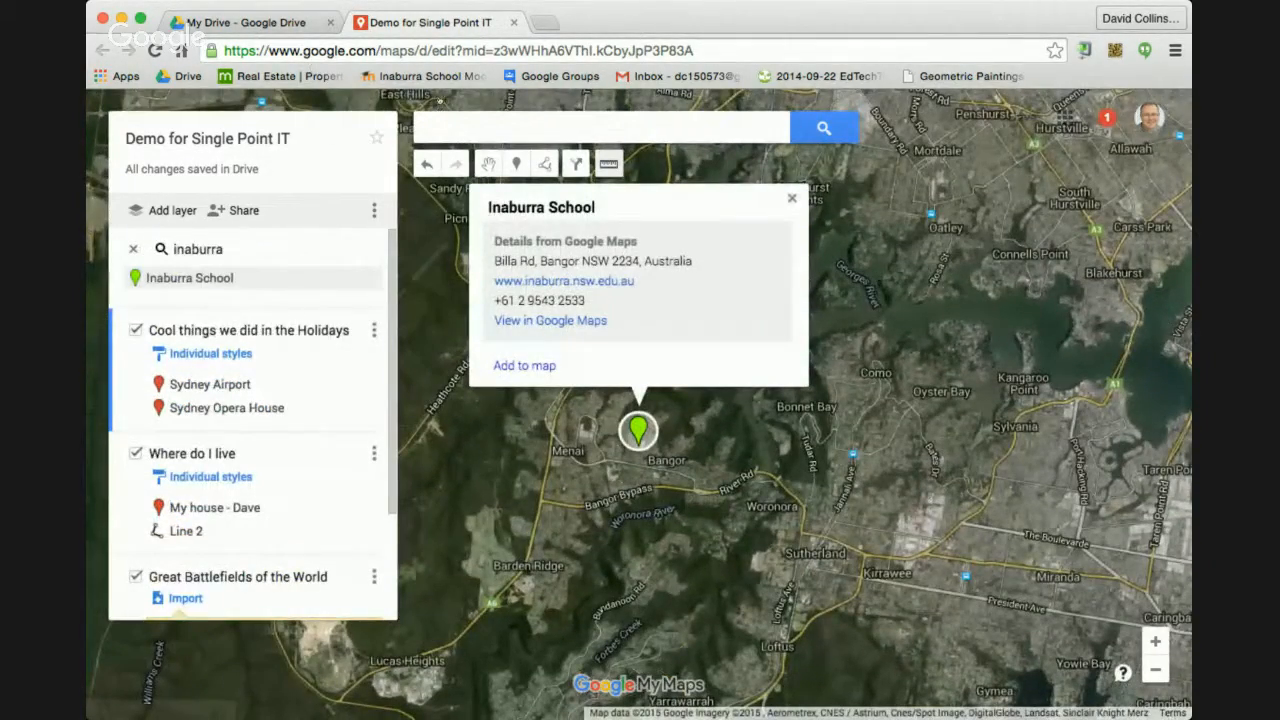
left_click(438, 101)
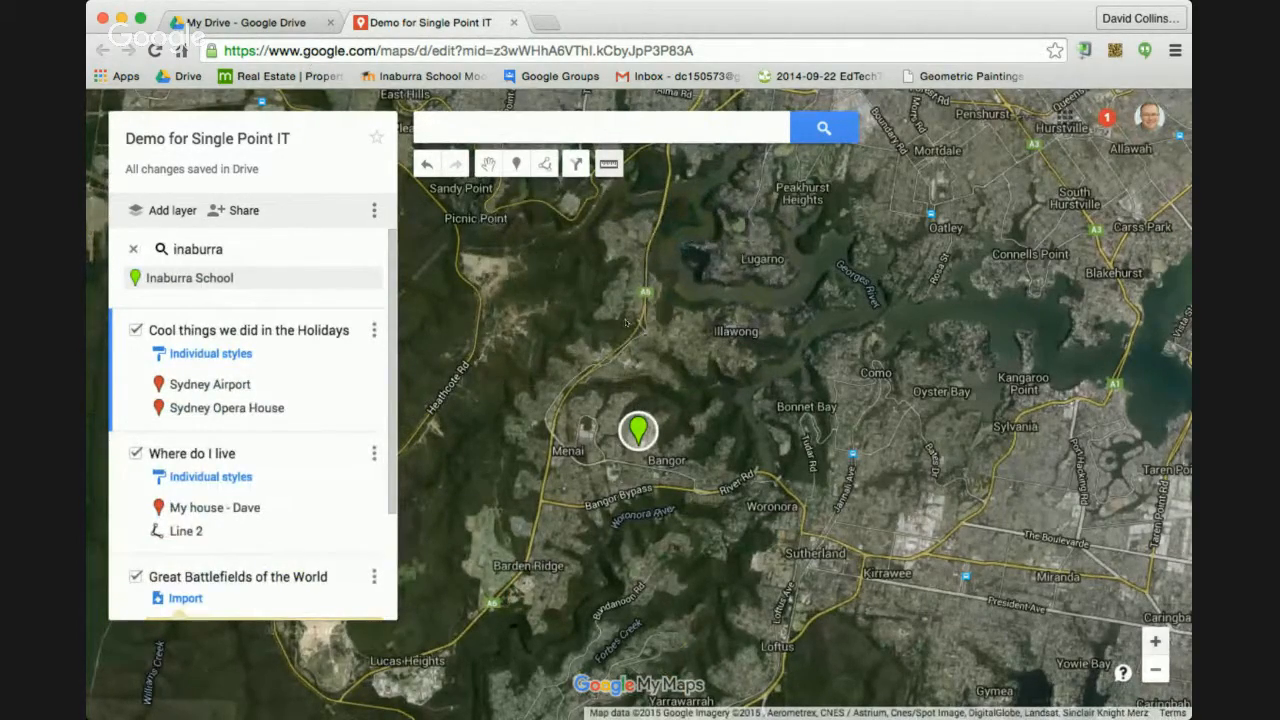
Step: Find the green sports field beside the Menai Baptist Church building and examine it in close-up satellite view
left_click(1155, 642)
left_click(1155, 642)
left_click(1155, 642)
left_click(1155, 642)
left_click_drag(532, 332, 513, 250)
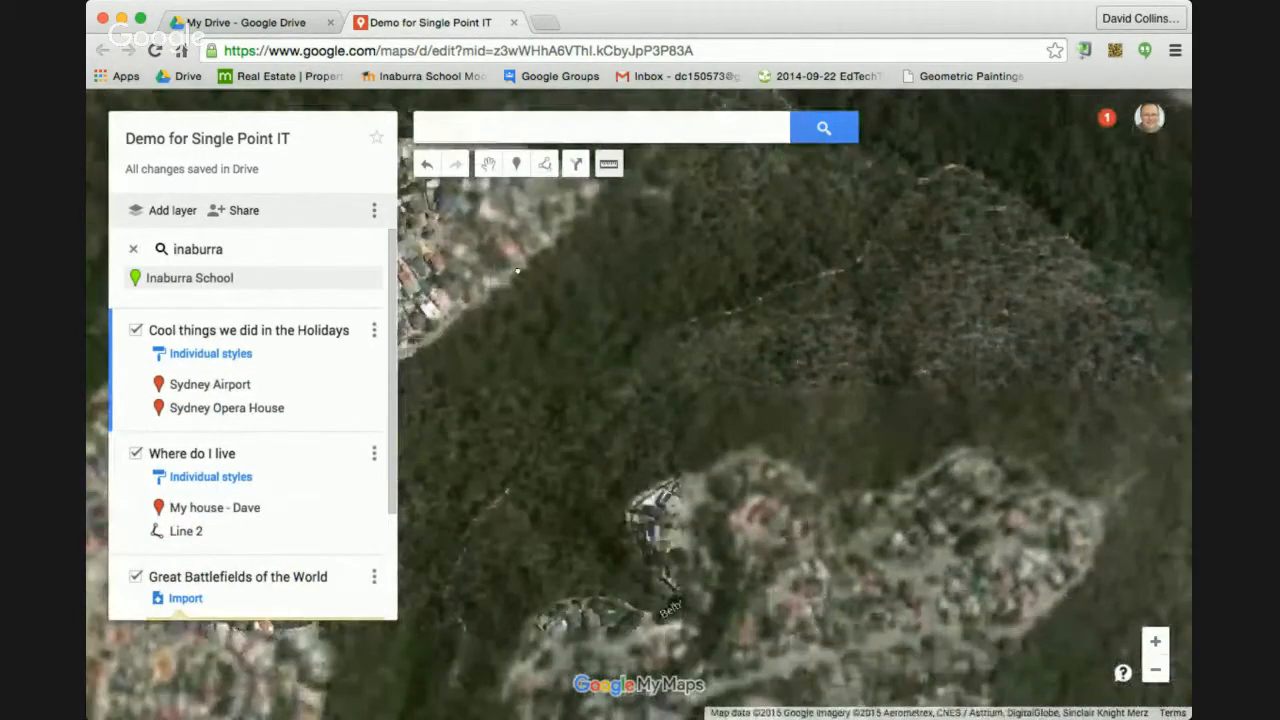
left_click_drag(560, 610, 621, 322)
scroll(621, 322, "up", 2)
scroll(621, 322, "up", 3)
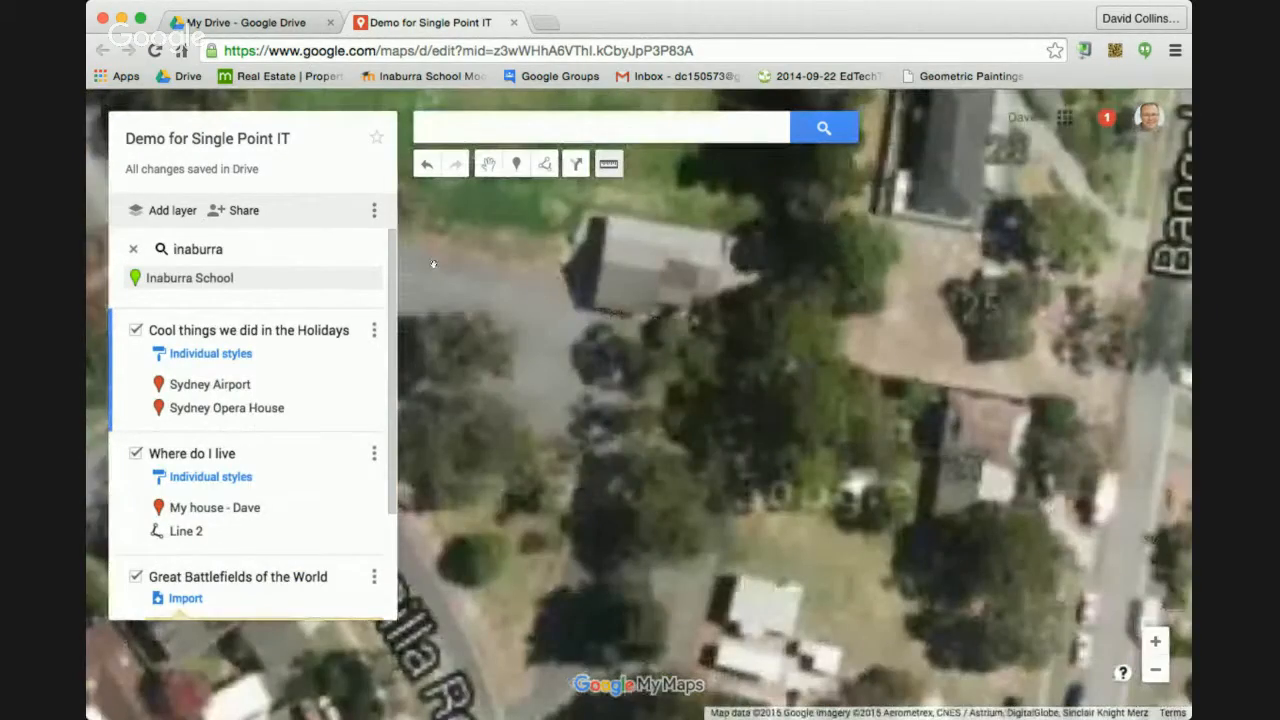
left_click_drag(440, 610, 1120, 140)
left_click_drag(618, 444, 647, 170)
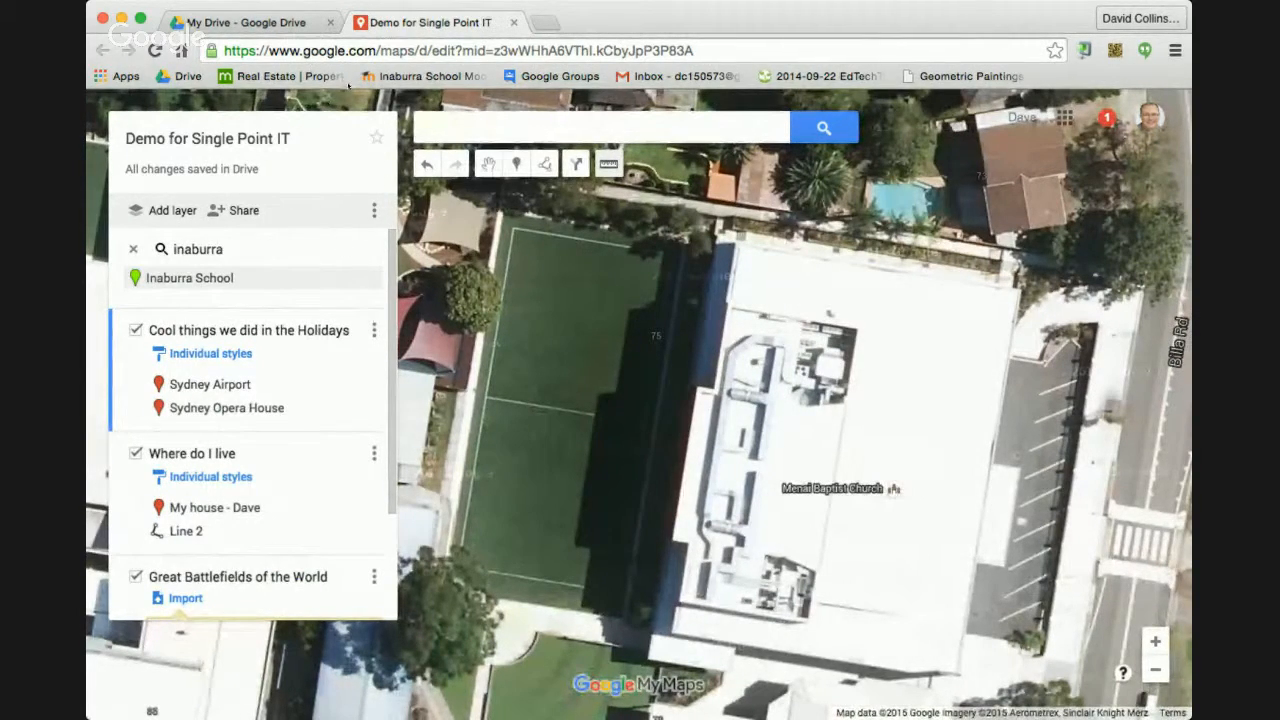
Step: Try to measure the sports field's perimeter around its four corners, starting and ending at the north-west corner
left_click(512, 229)
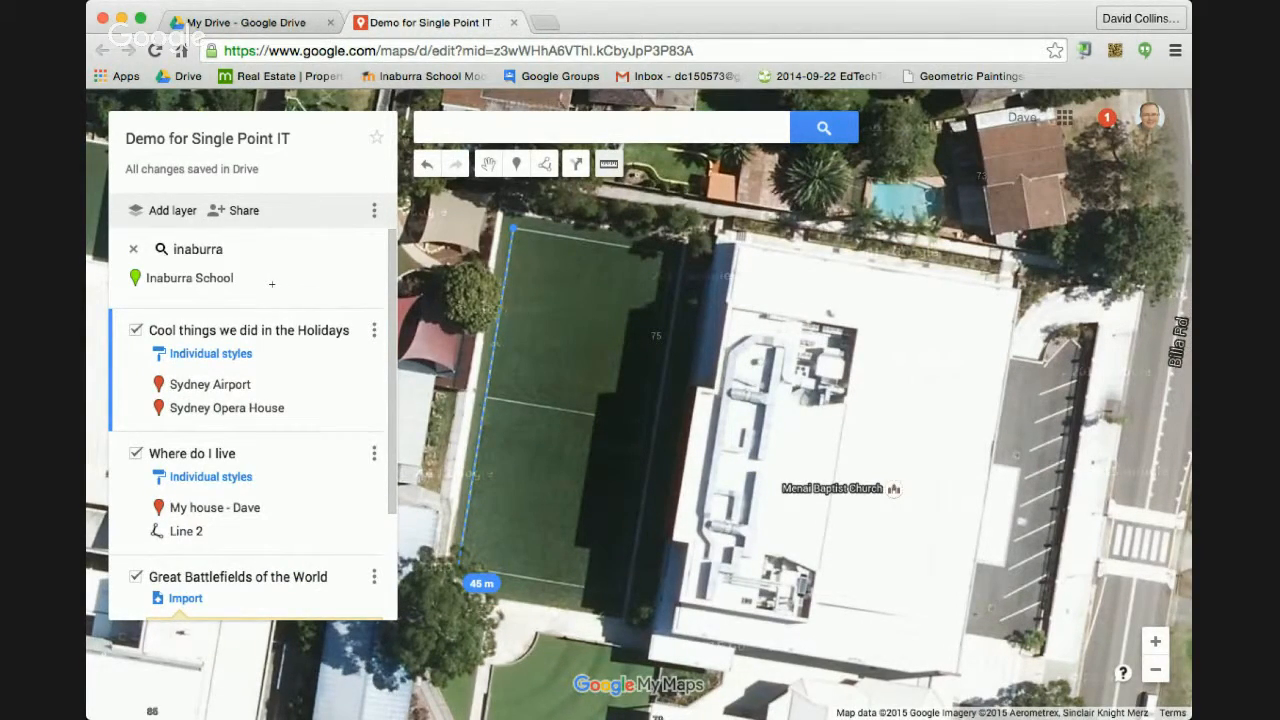
left_click(460, 562)
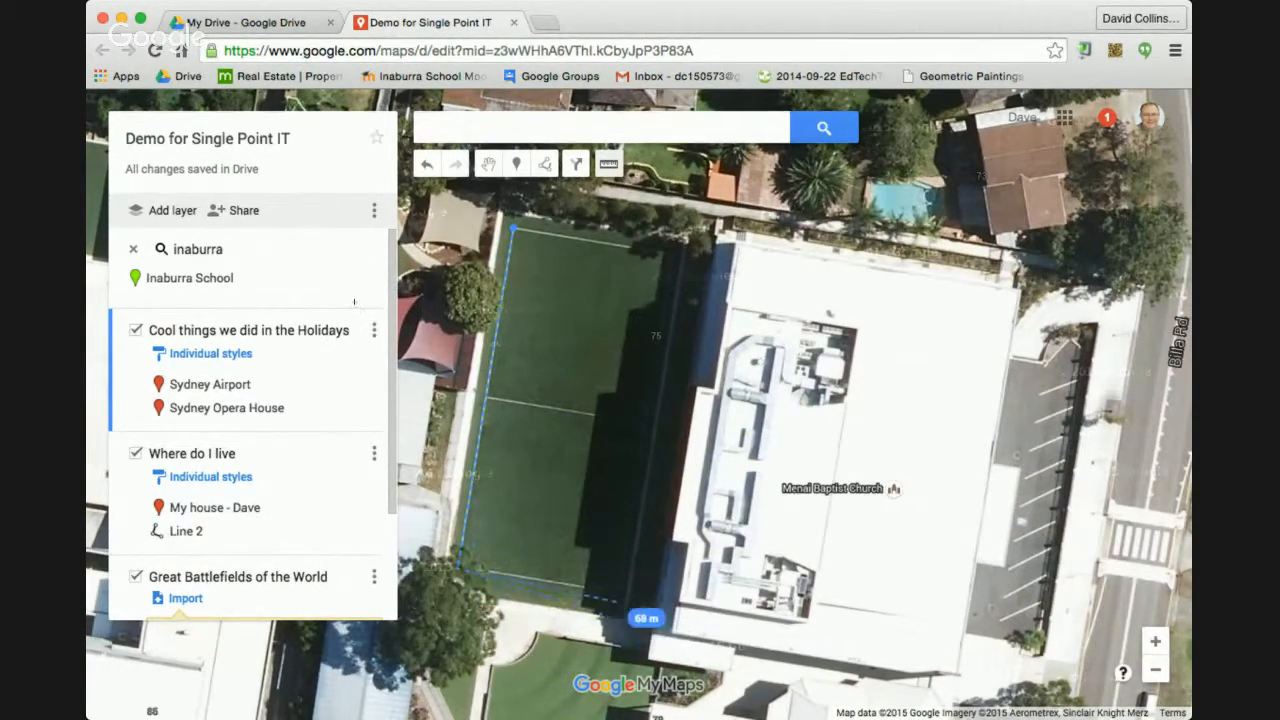
left_click(614, 590)
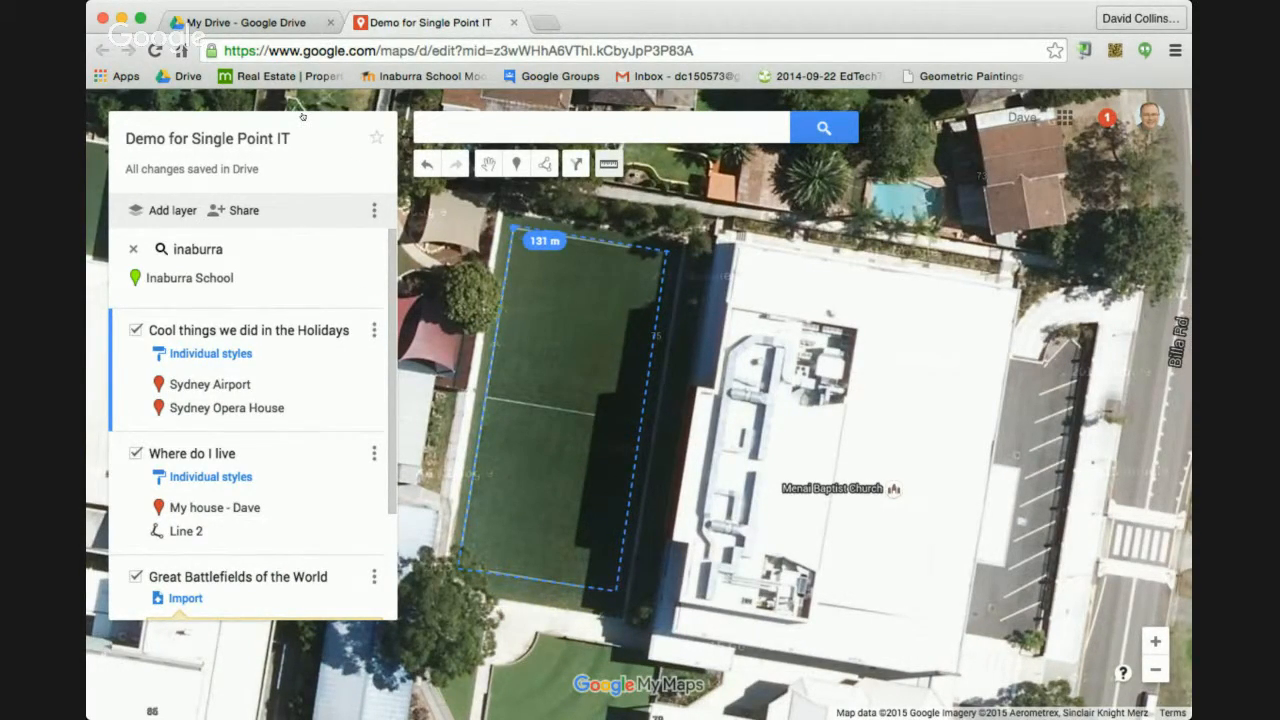
double_click(512, 230)
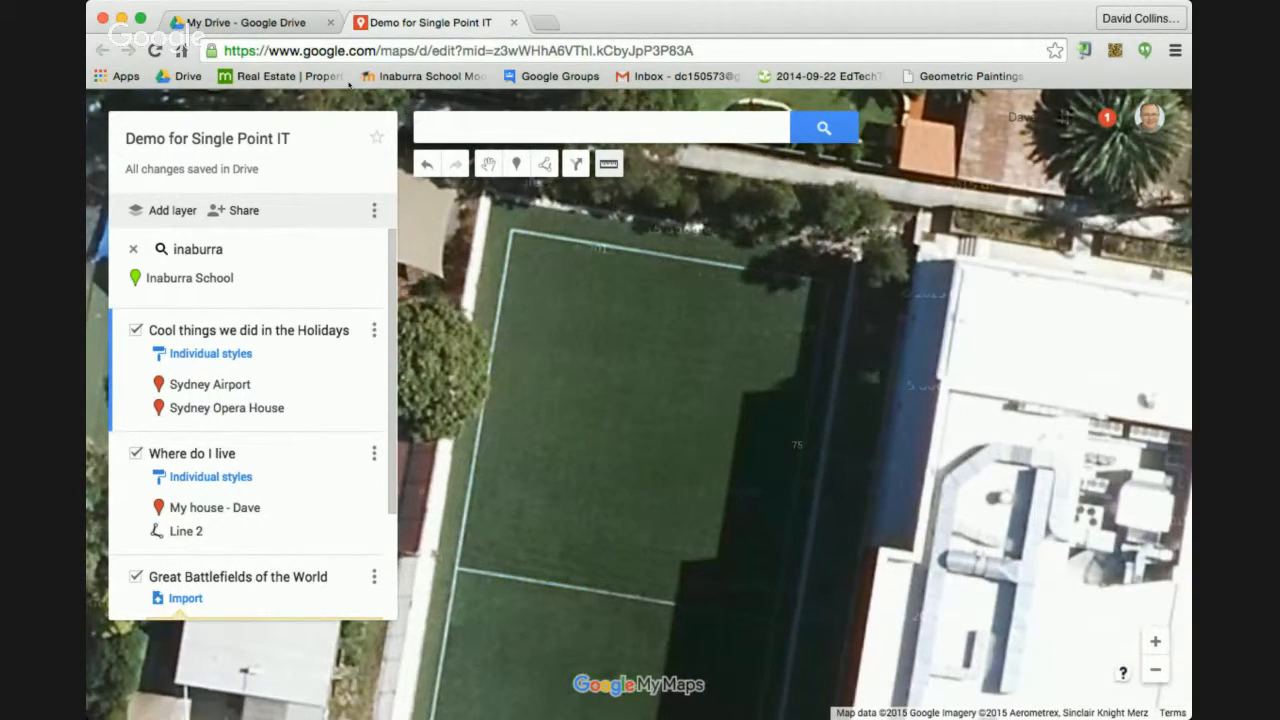
Step: Measure the perimeter and area of a closed triangle on the northern half of the sports field
left_click(572, 294)
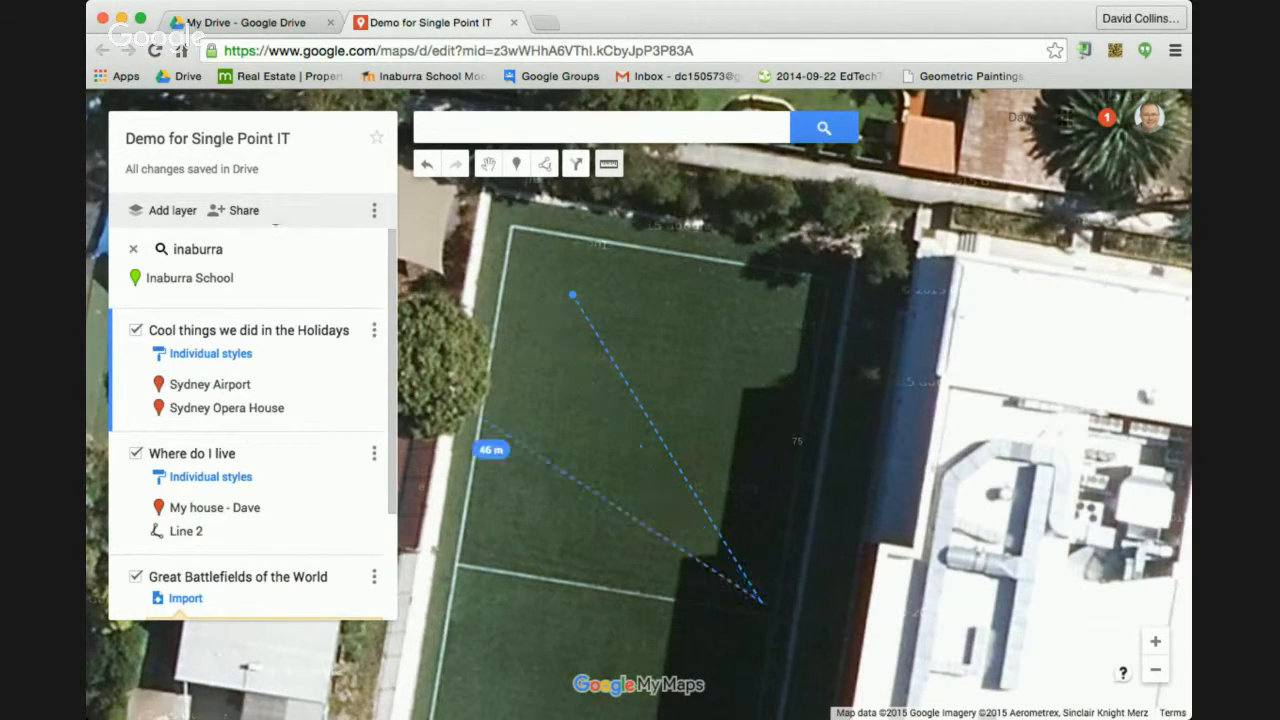
left_click(458, 557)
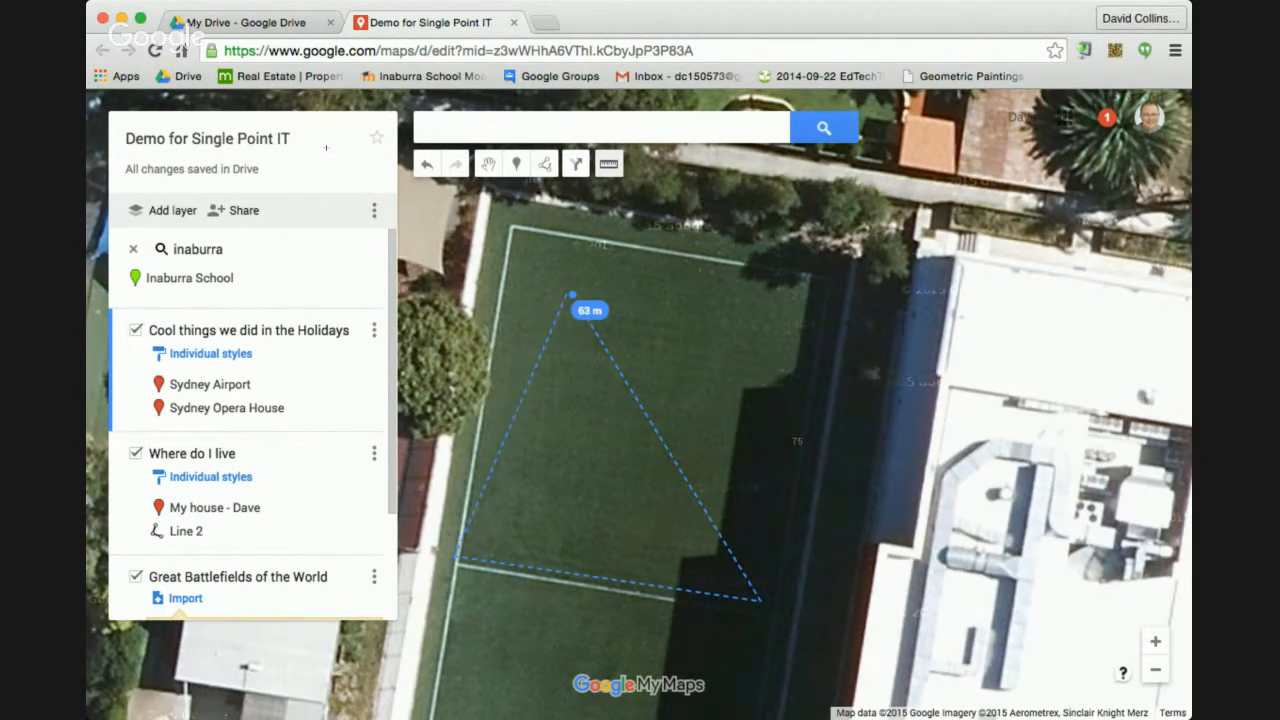
left_click(572, 295)
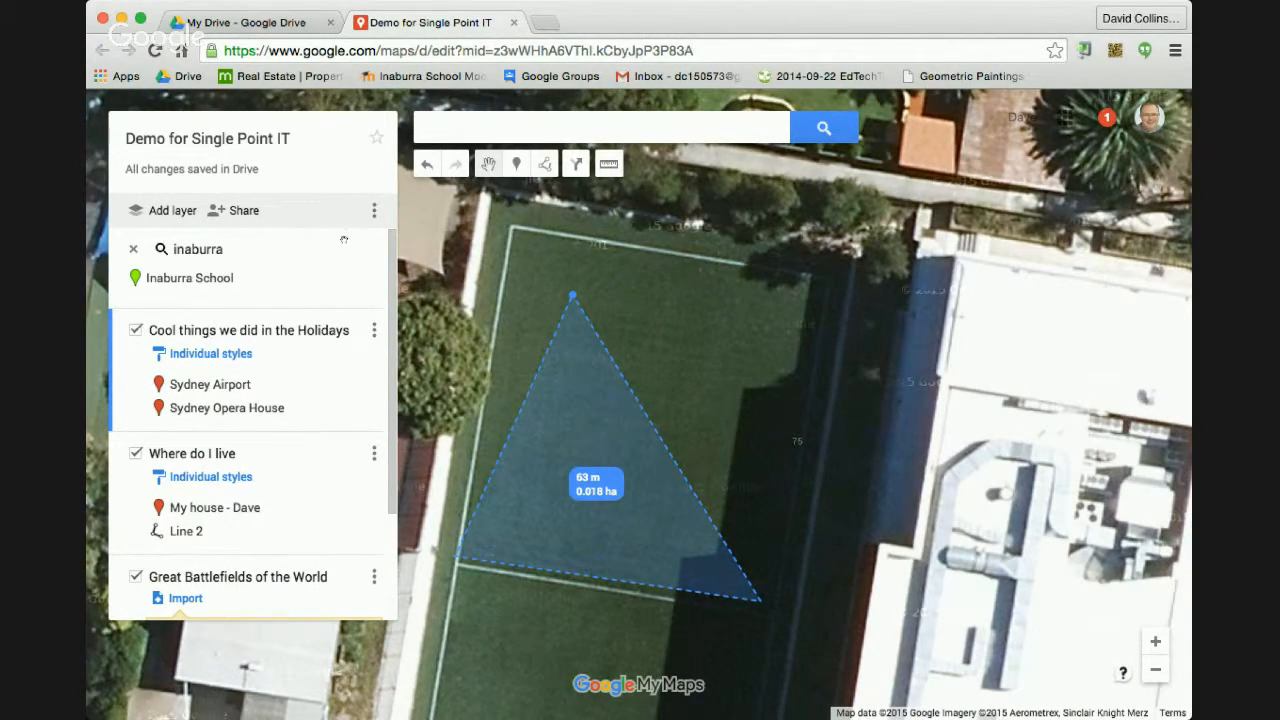
Step: Clear the triangle measurement and measure the perimeter and area of a four-sided patch on the field's northern half
scroll(662, 491, "down", 1)
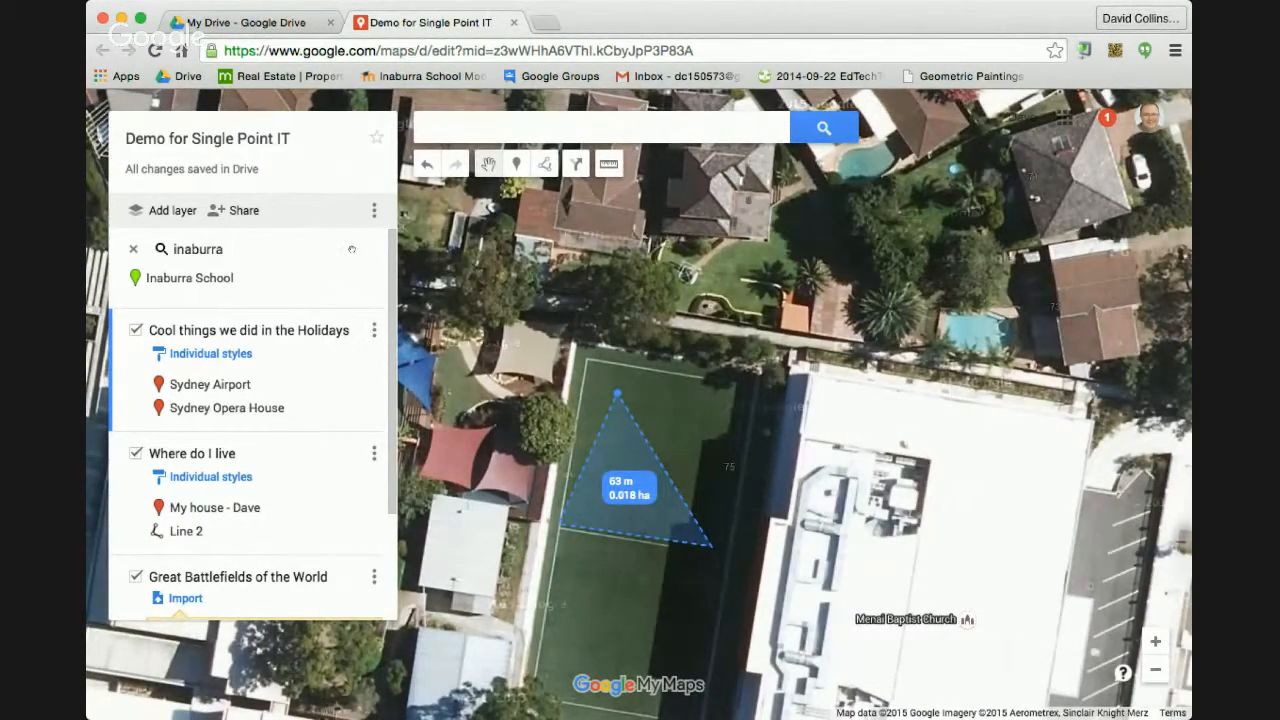
left_click(608, 163)
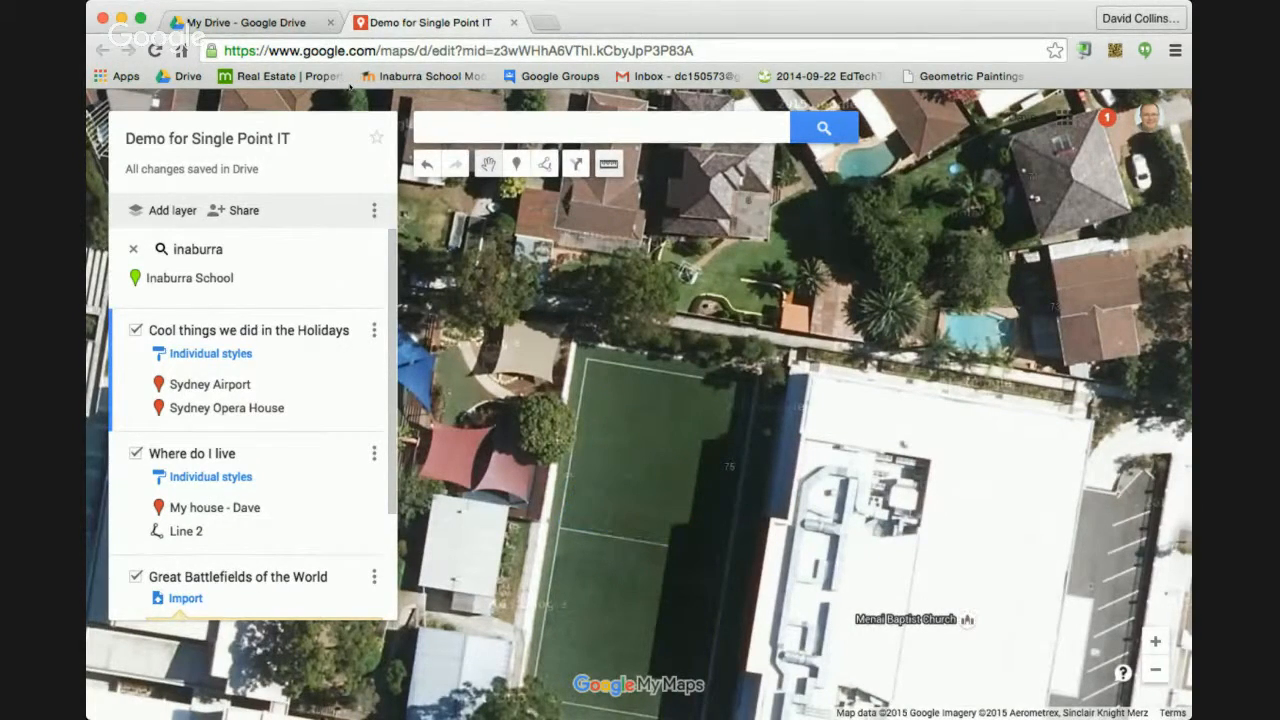
left_click(598, 394)
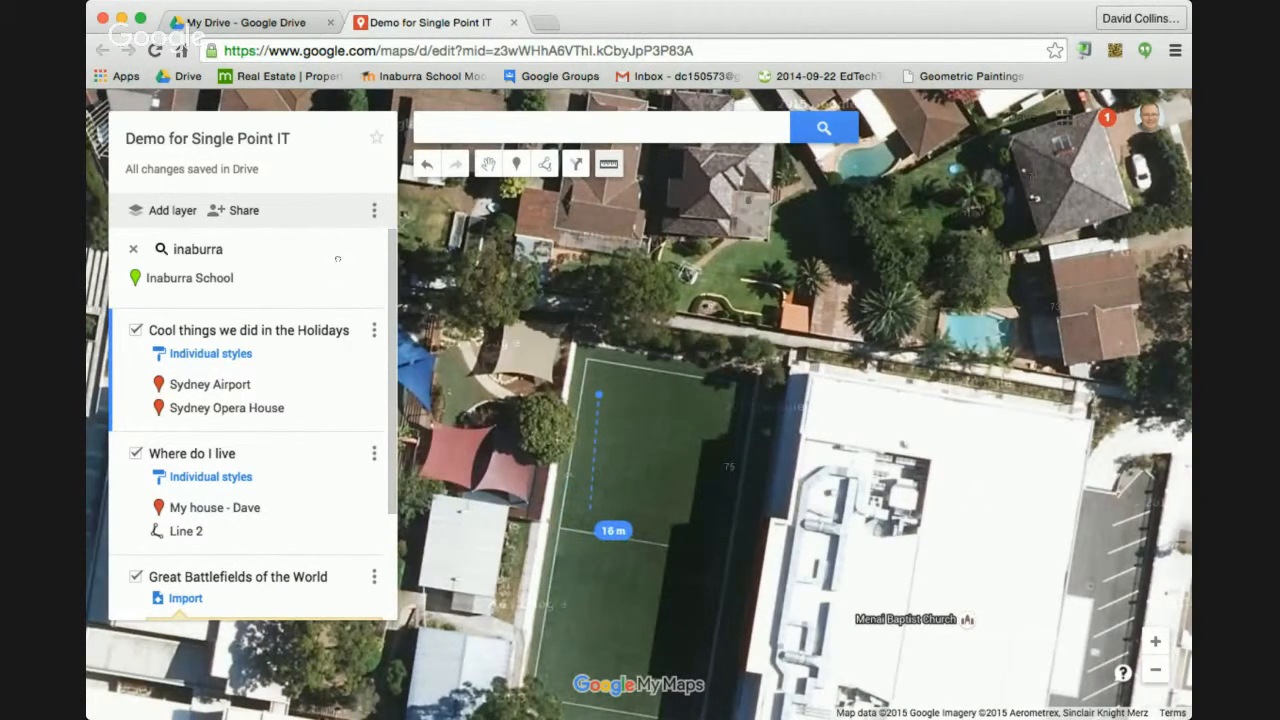
left_click(590, 514)
left_click(703, 510)
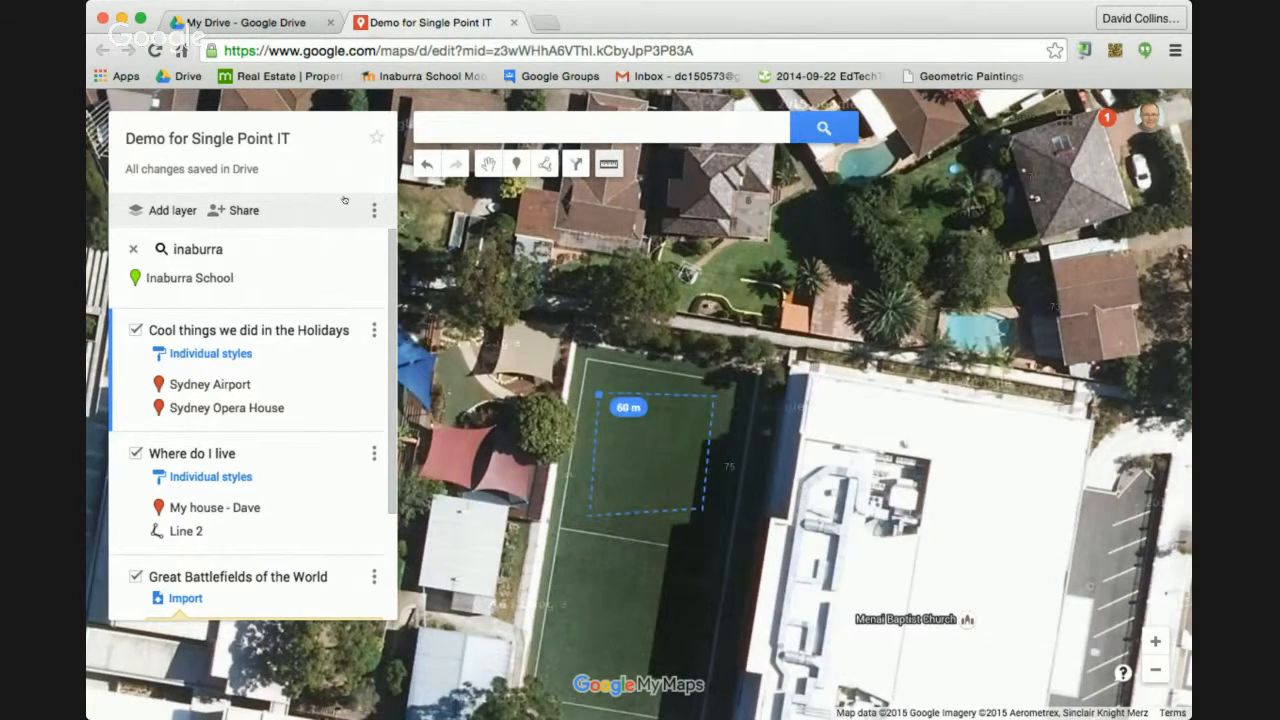
left_click(598, 394)
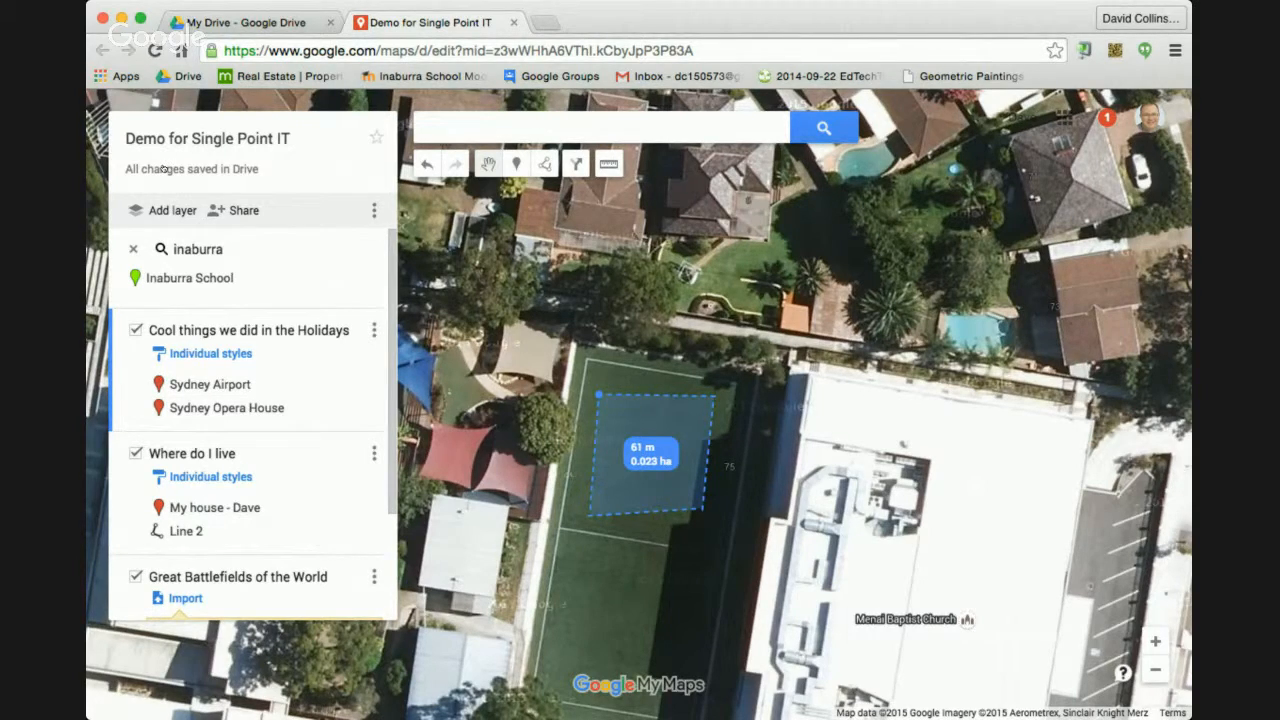
Step: Open Google Drive in a new browser tab and create a new Google Form
scroll(240, 260, "down", 4)
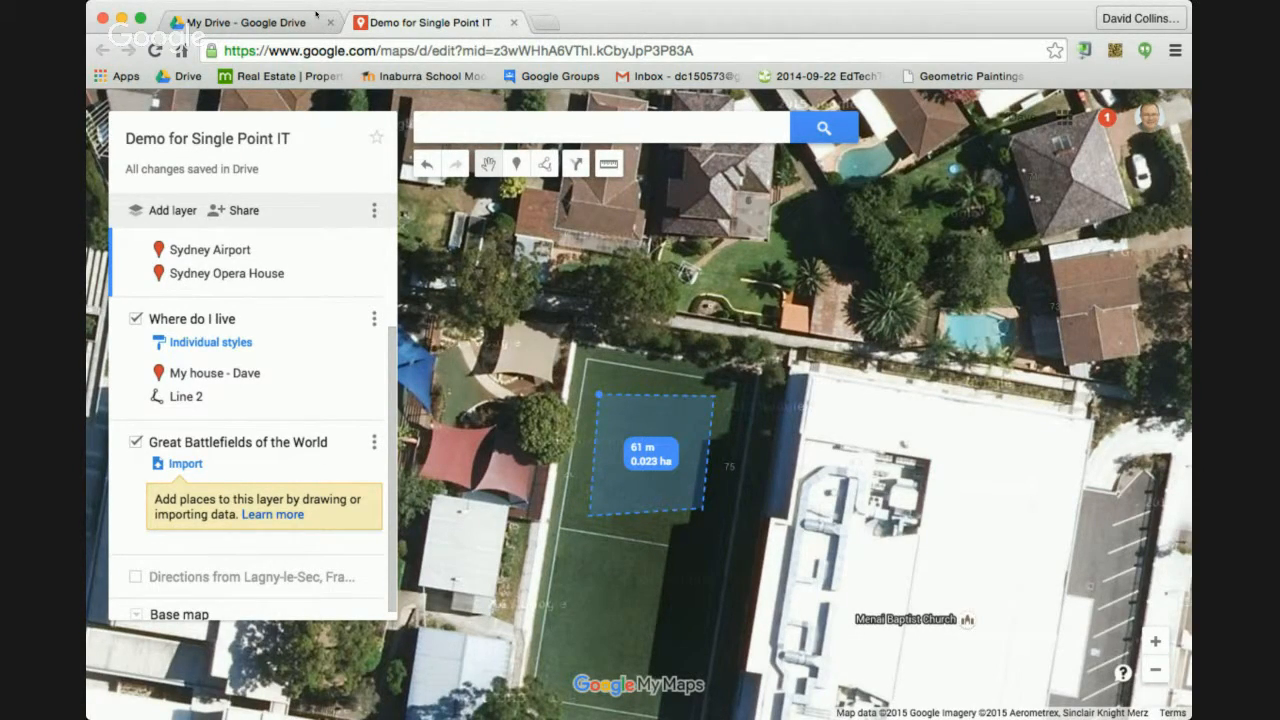
key("super+t")
left_click(185, 76)
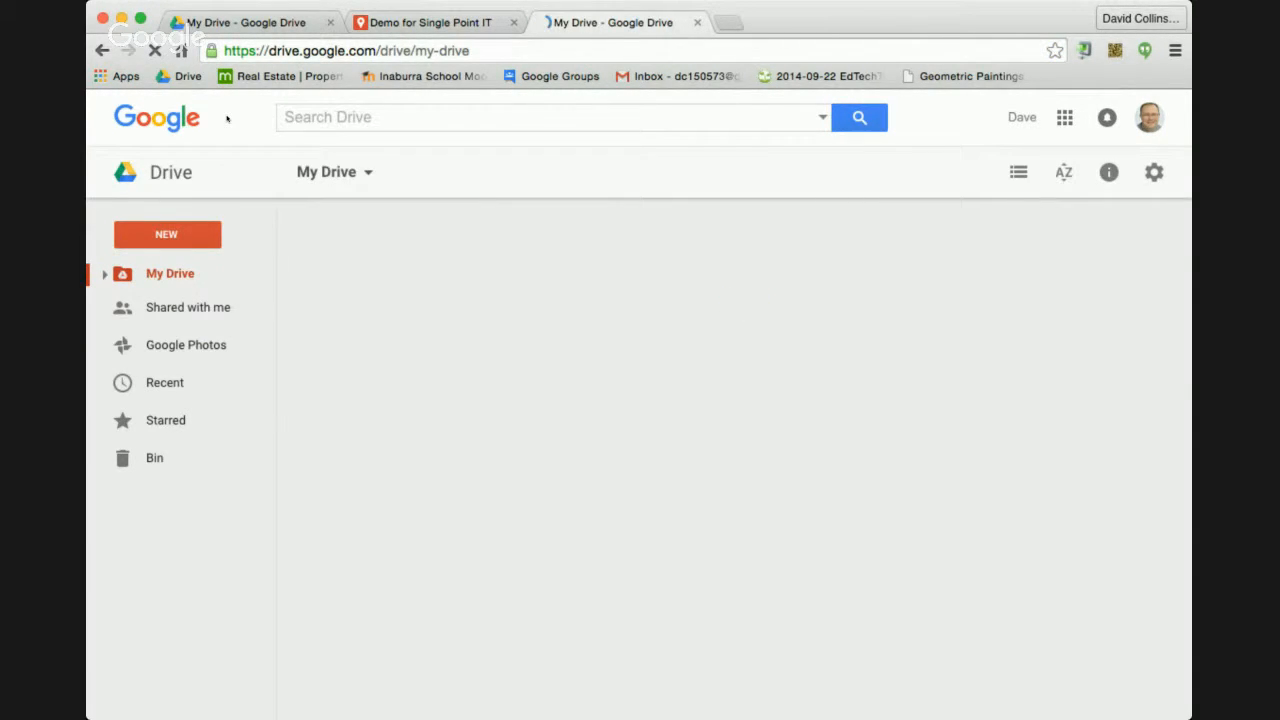
left_click(166, 235)
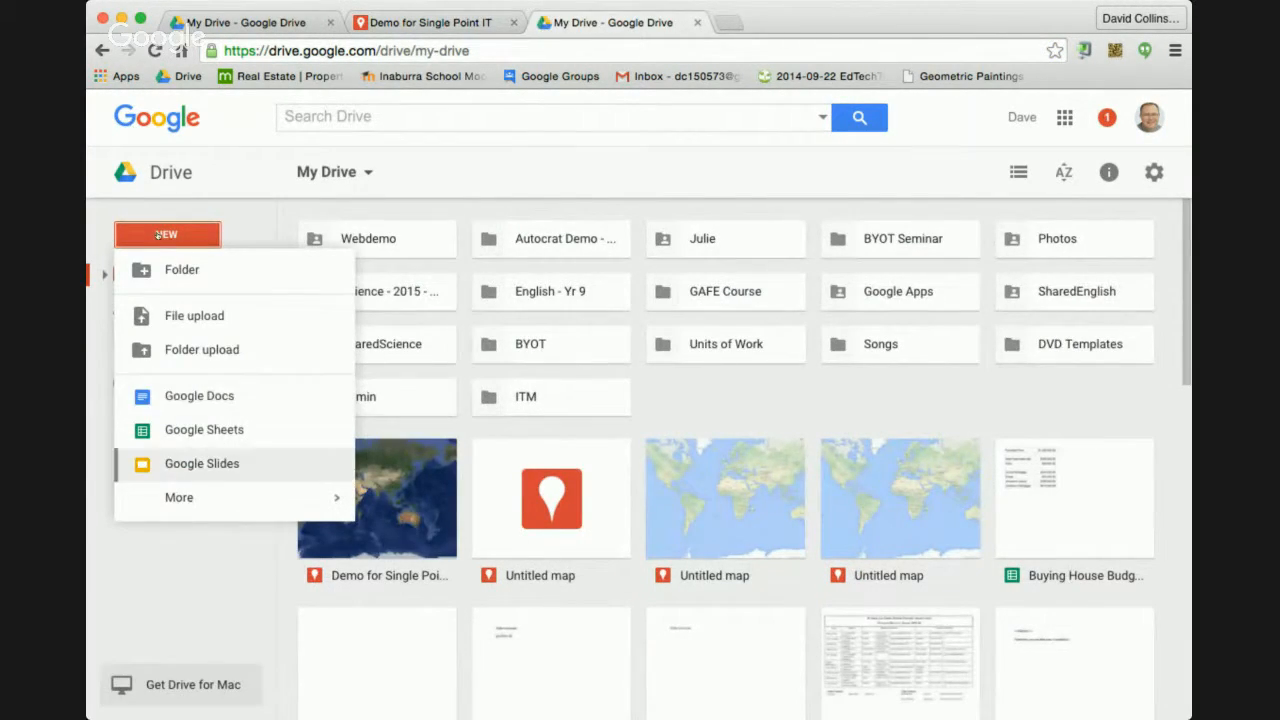
mouse_move(234, 498)
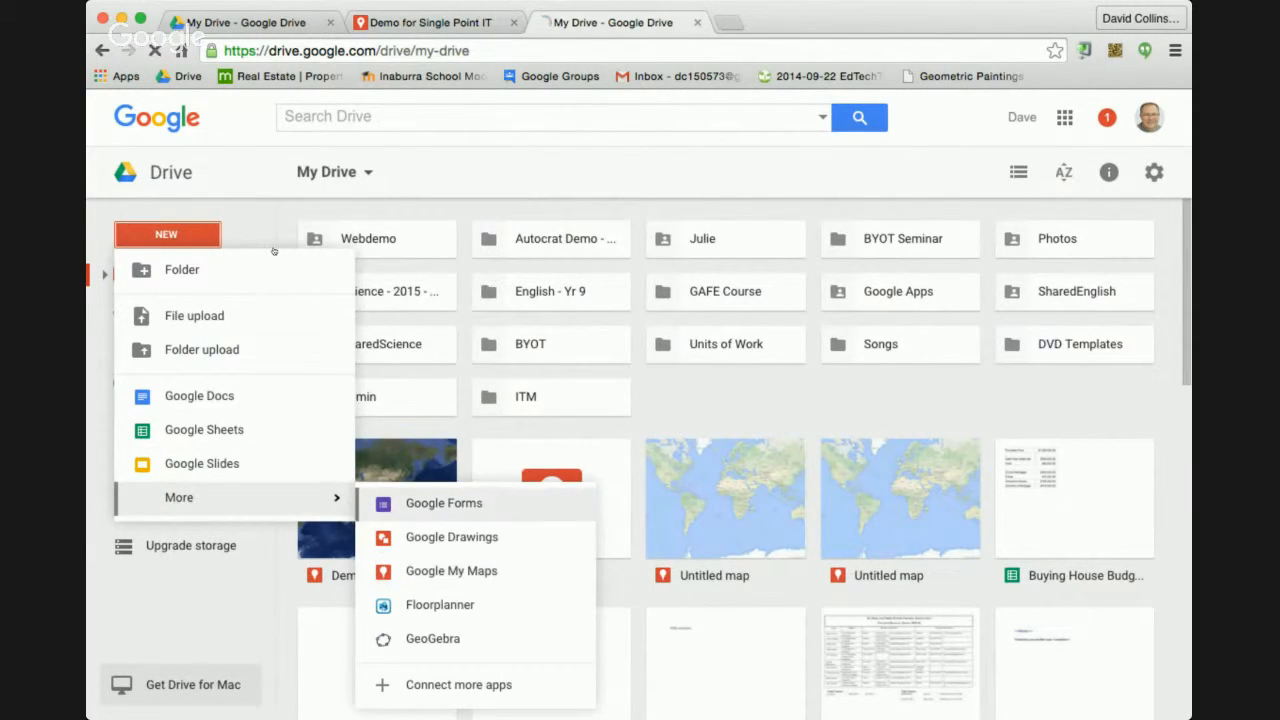
left_click(462, 503)
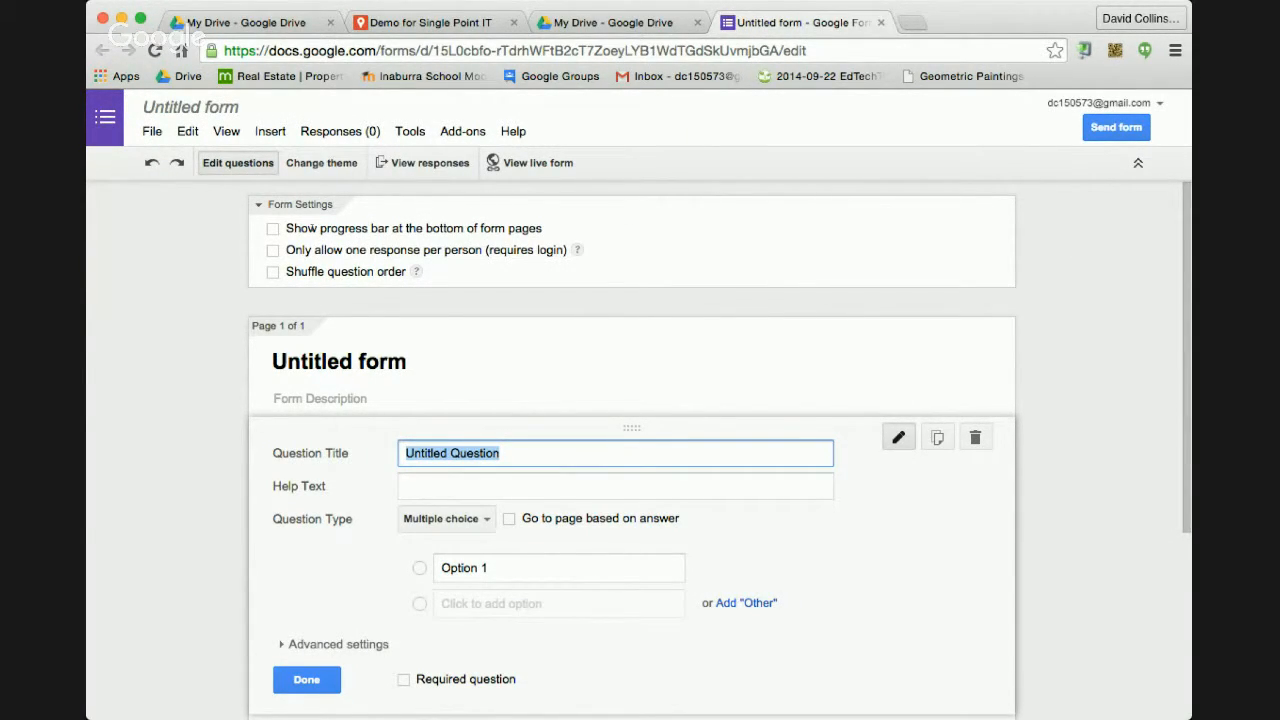
Step: Title the first question "Location", set its question type to Text, and finish editing it
type("Location")
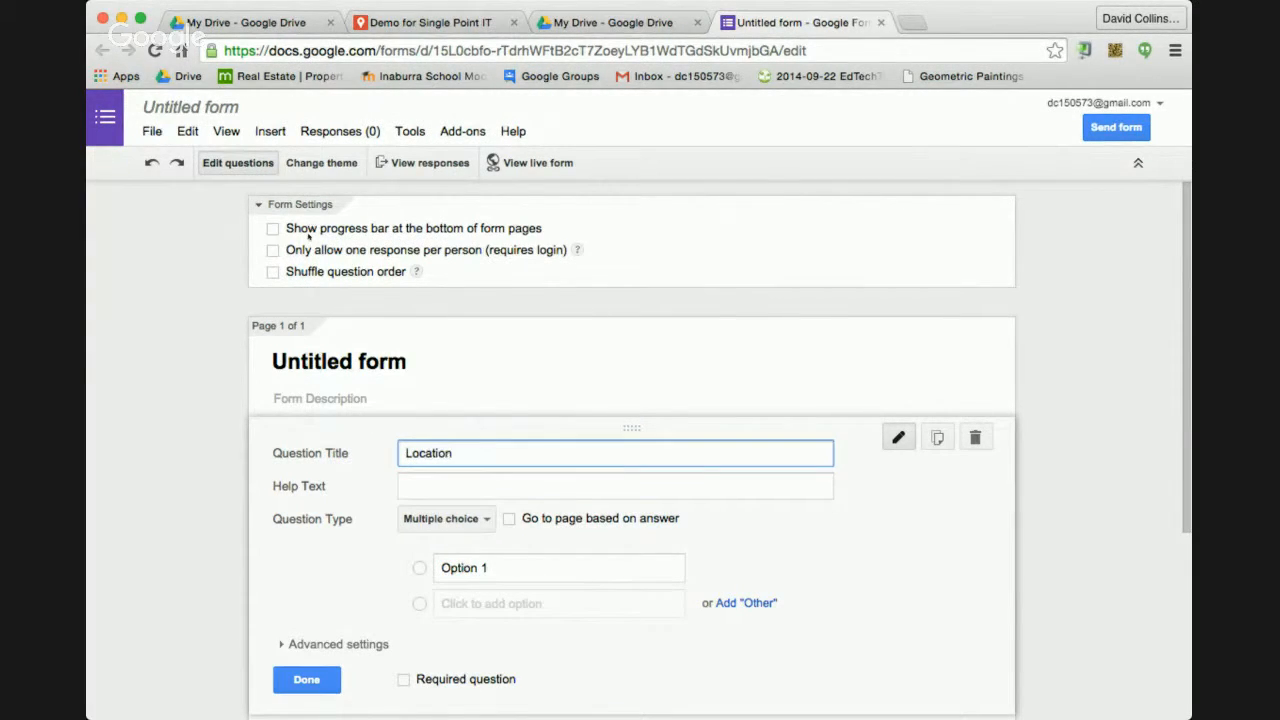
left_click(446, 519)
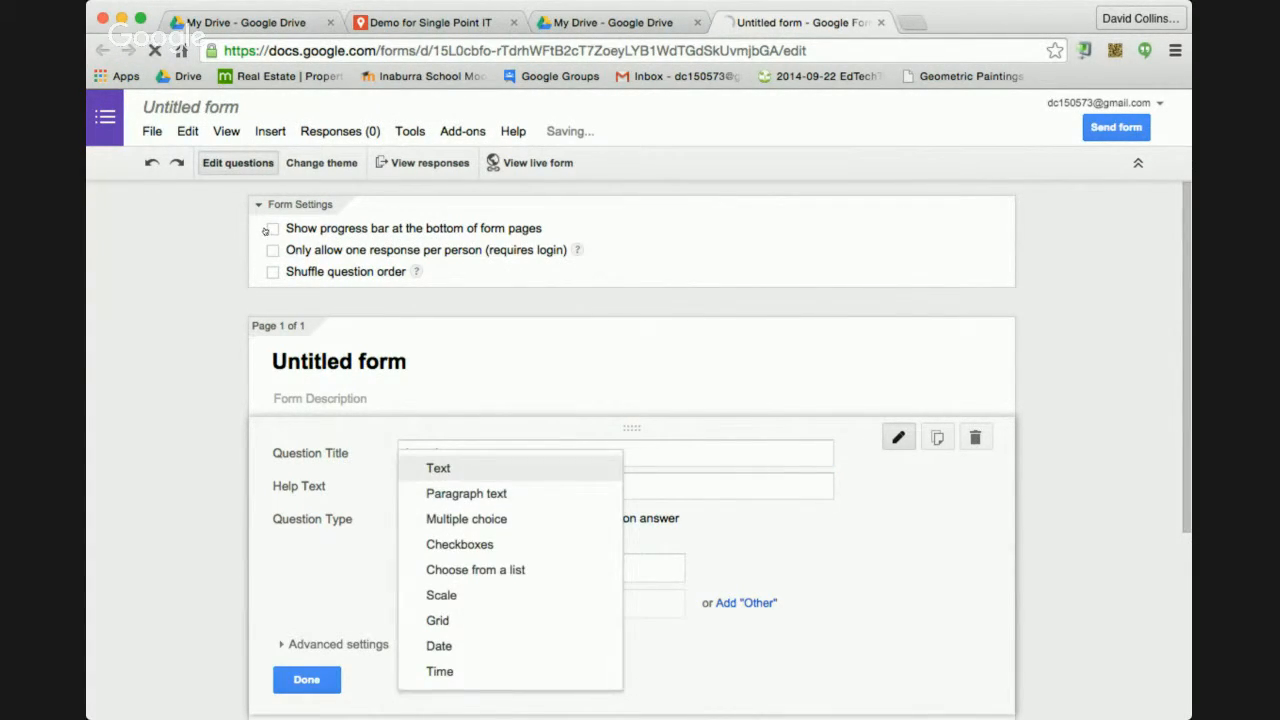
left_click(438, 467)
left_click(306, 645)
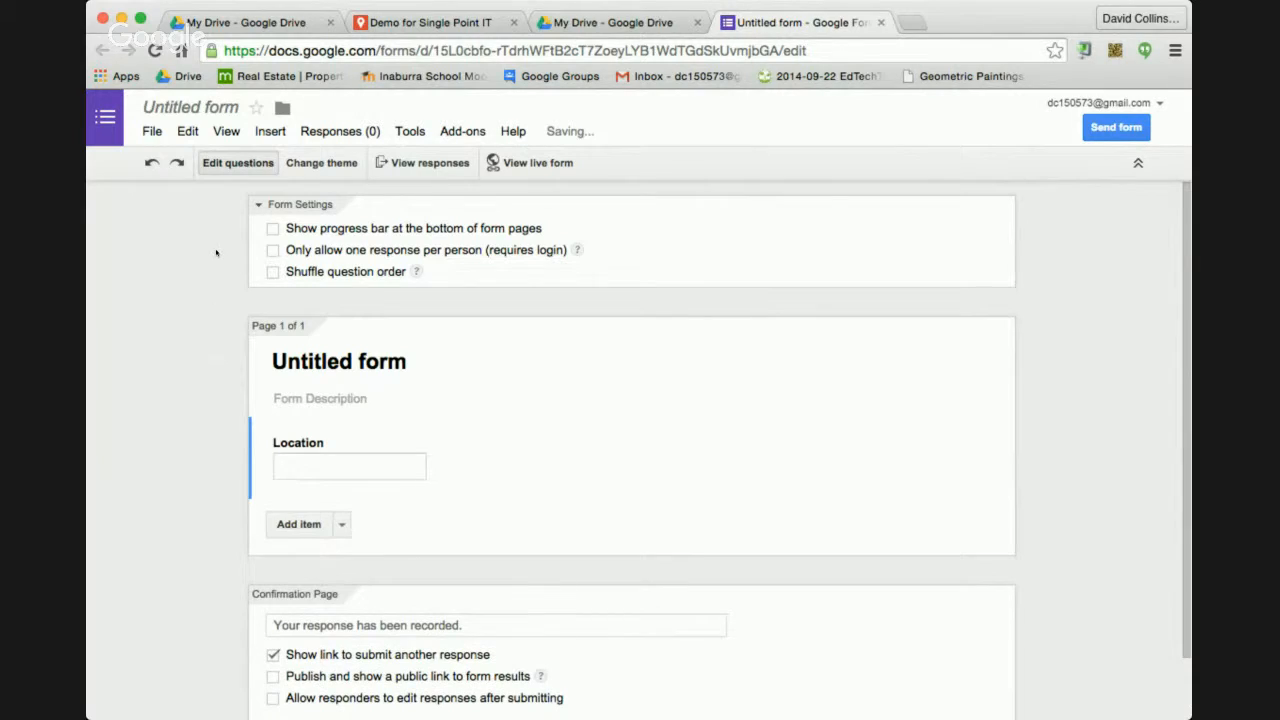
Step: Add a paragraph text question with no title below Location, and title the form "Best Holidays"
left_click(341, 524)
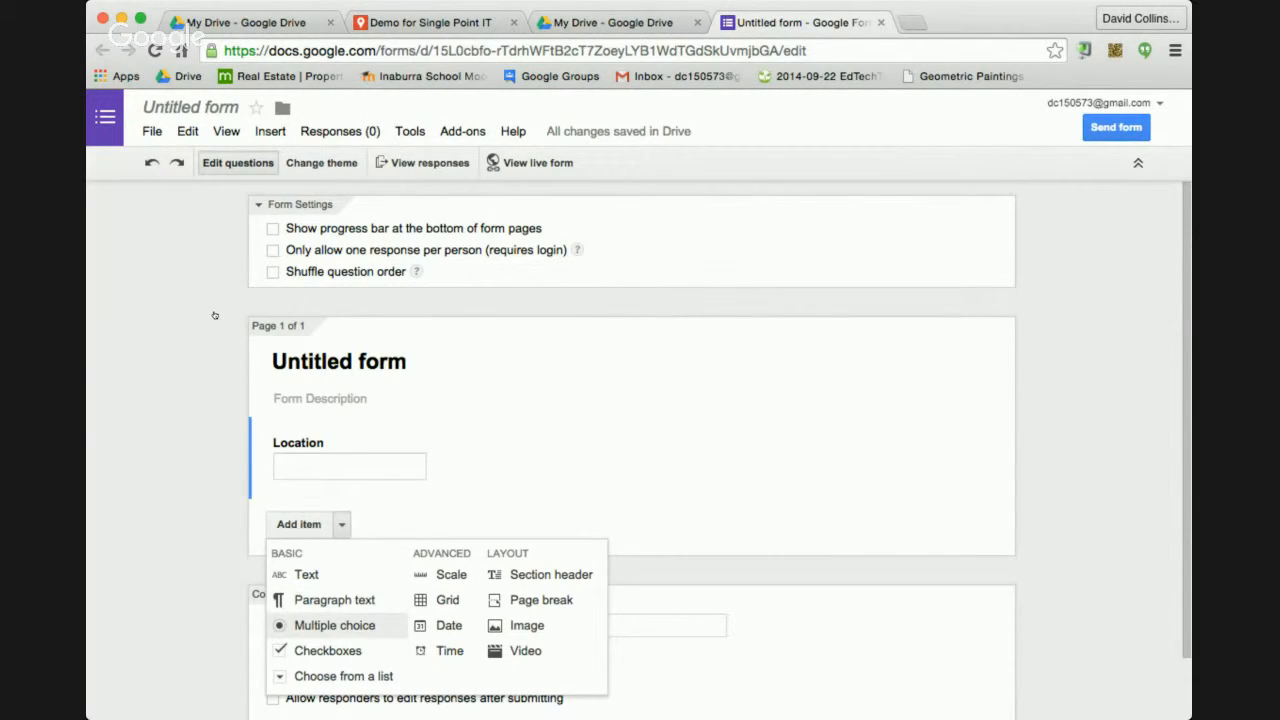
left_click(334, 599)
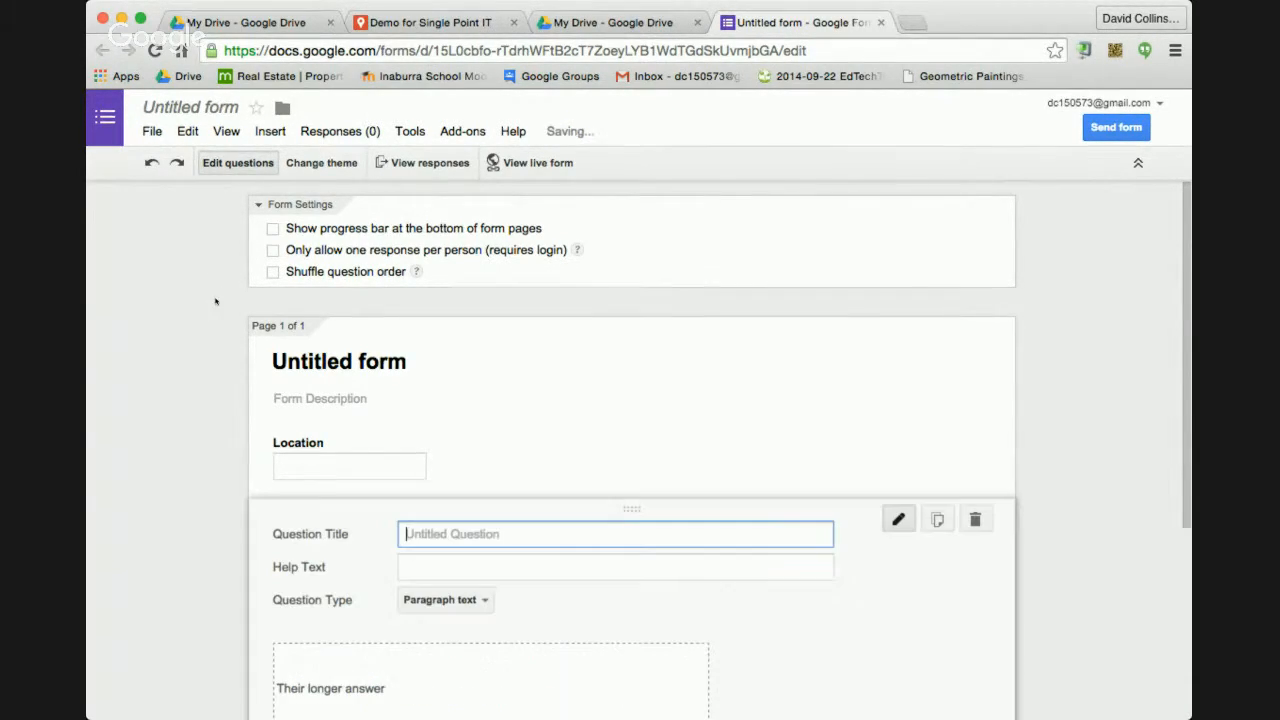
triple_click(389, 362)
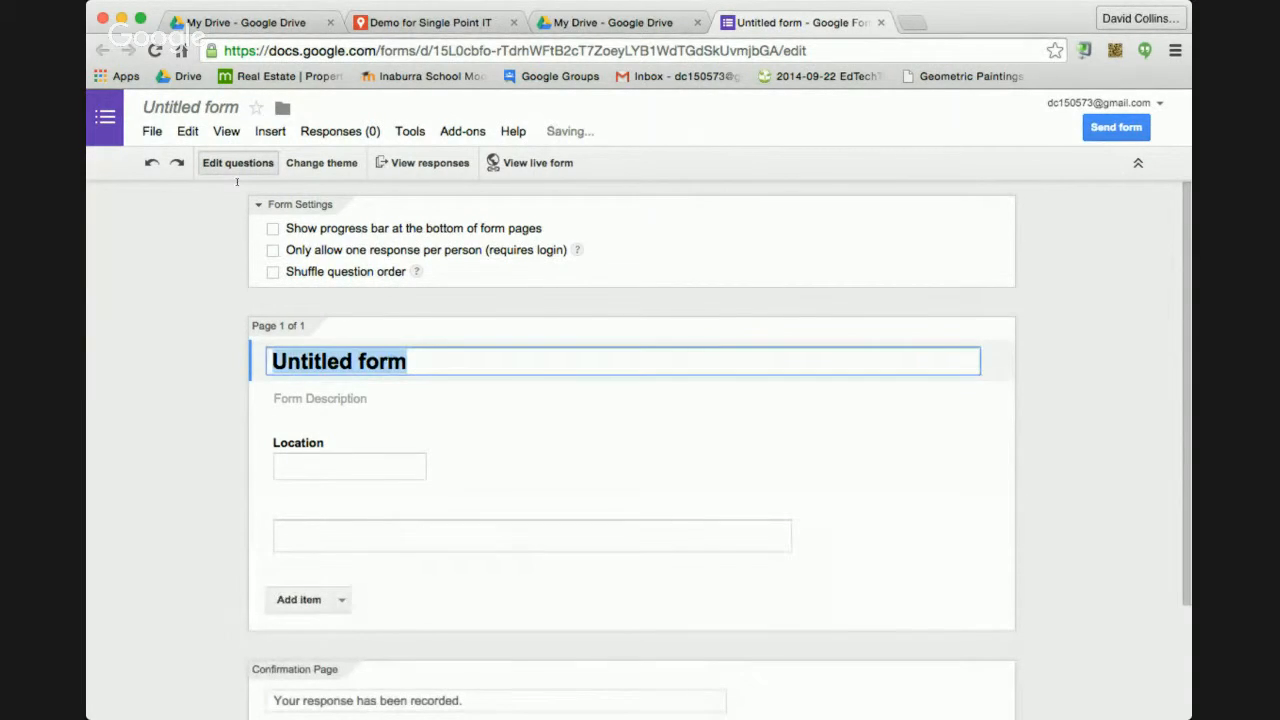
type("Best Holidays")
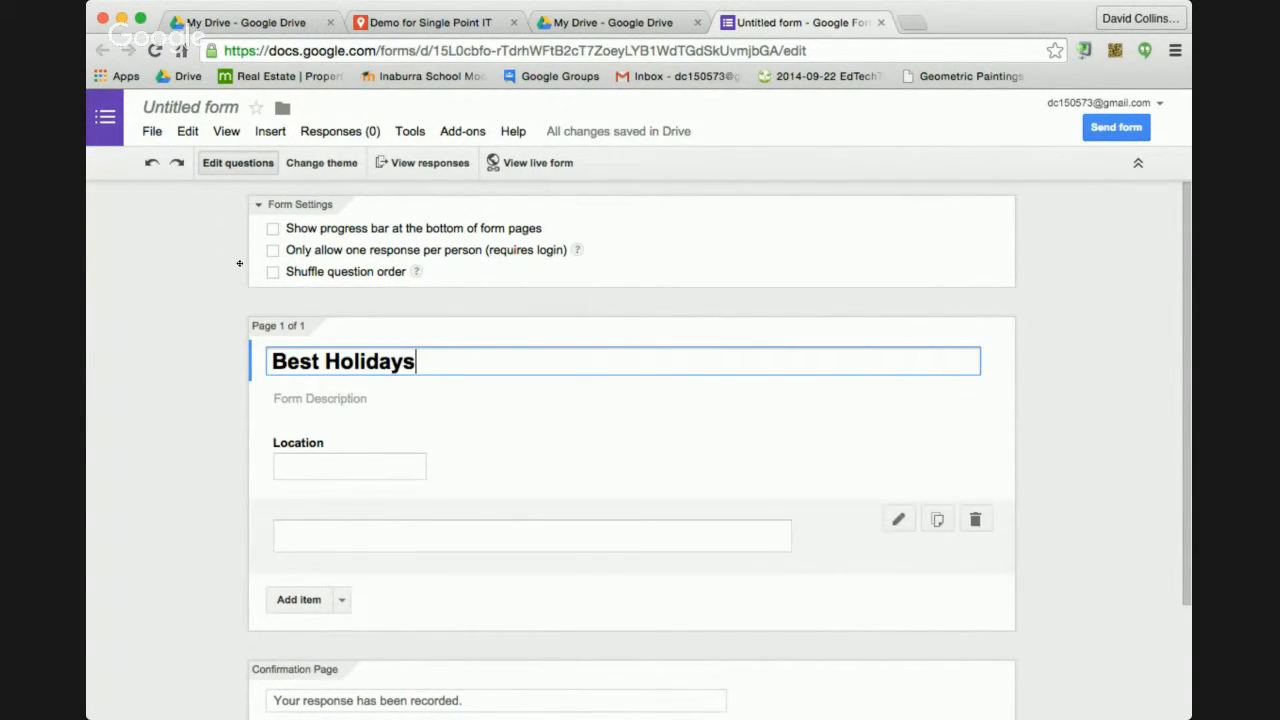
Step: Title the untitled paragraph question below Location "Why is it so good?" and finish editing it
left_click(380, 531)
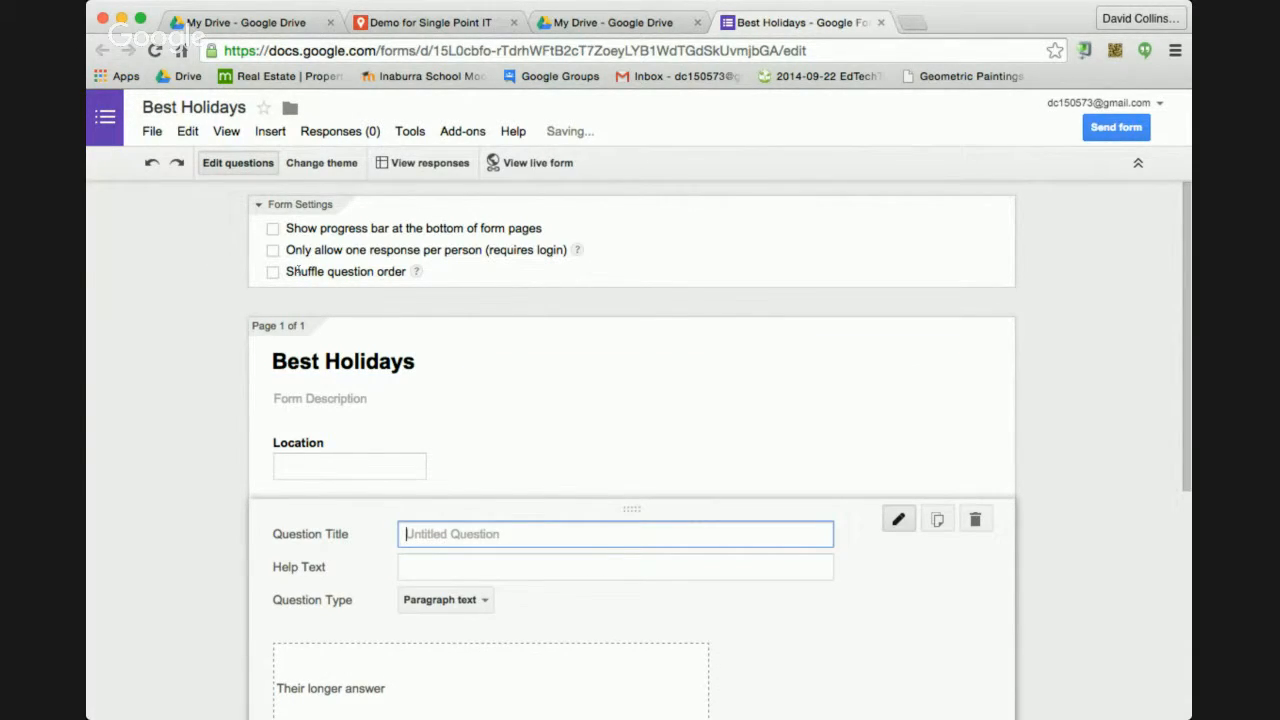
type("Why i")
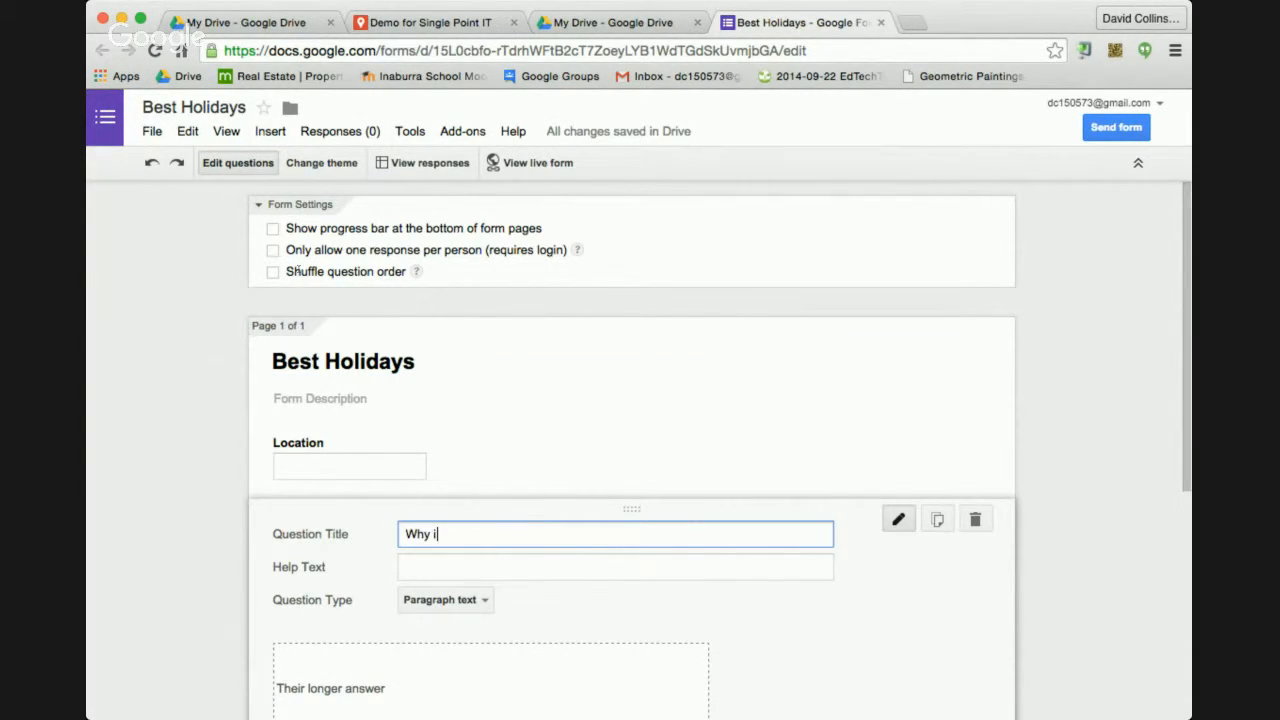
type("s it so good?")
scroll(292, 258, "down", 3)
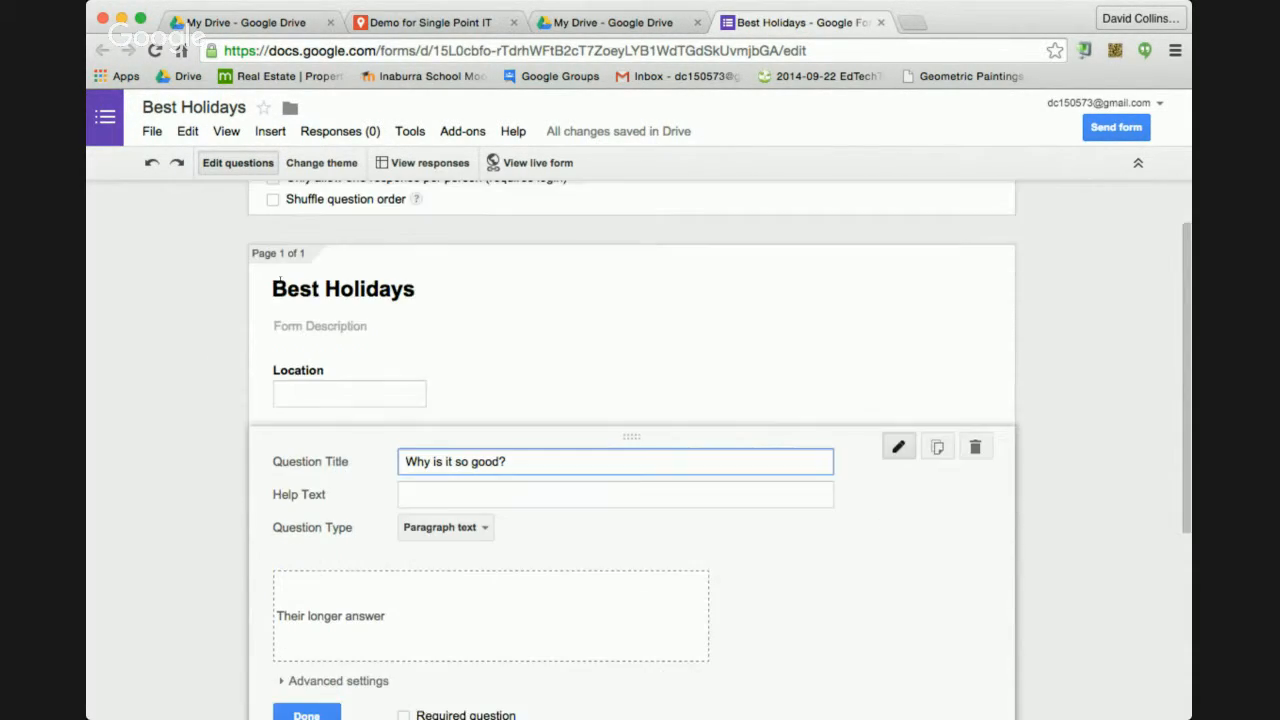
left_click(231, 248)
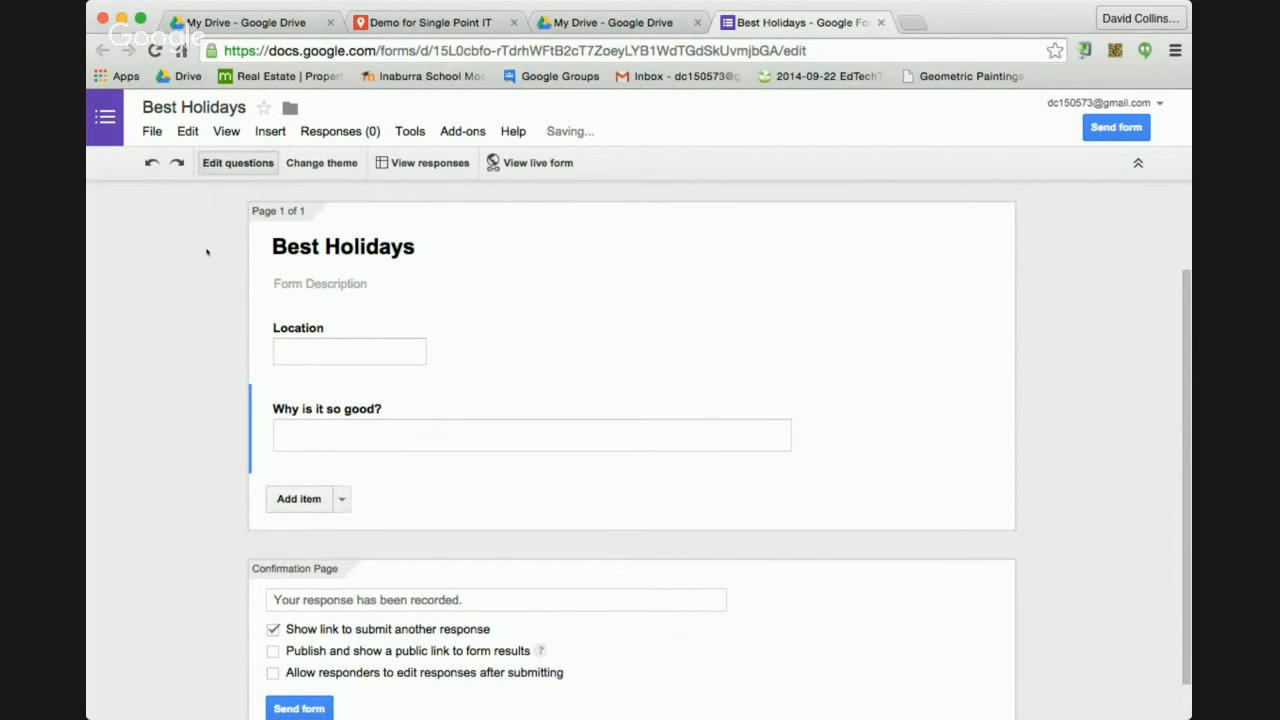
Step: Add another paragraph text question titled "Good place to stay" to the form and finish editing it
left_click(342, 499)
left_click(334, 574)
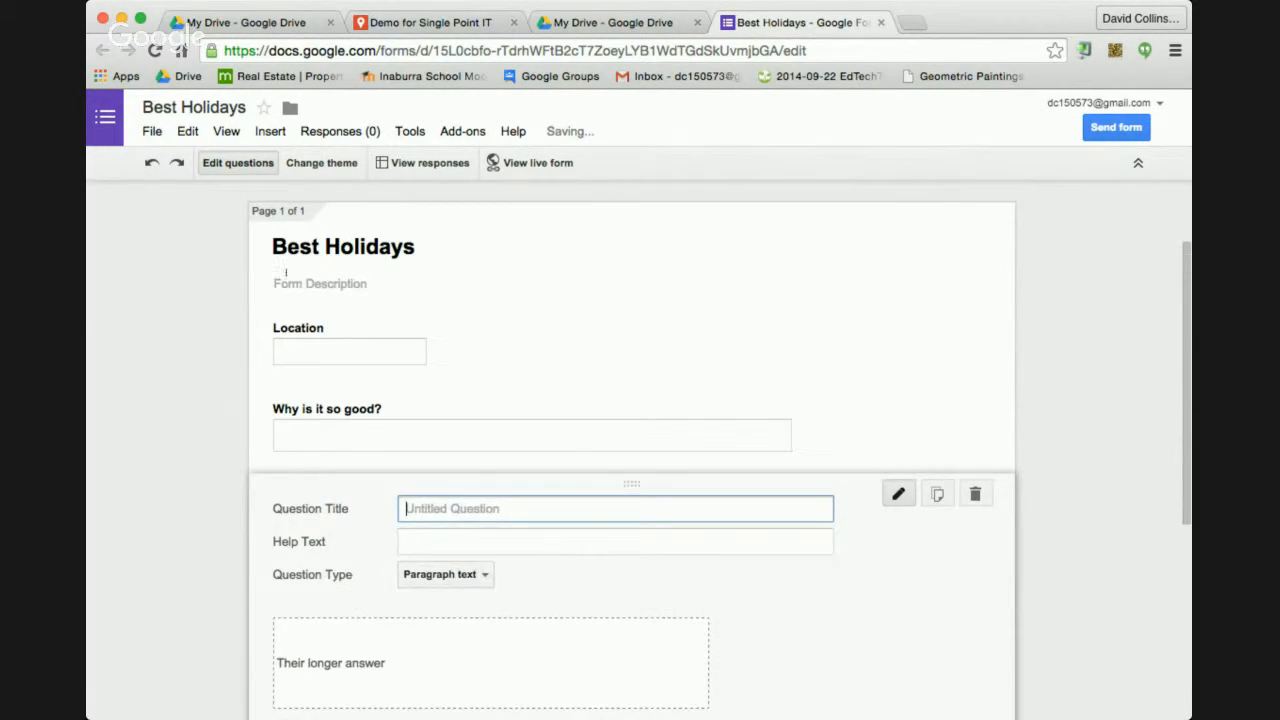
type("Good pl")
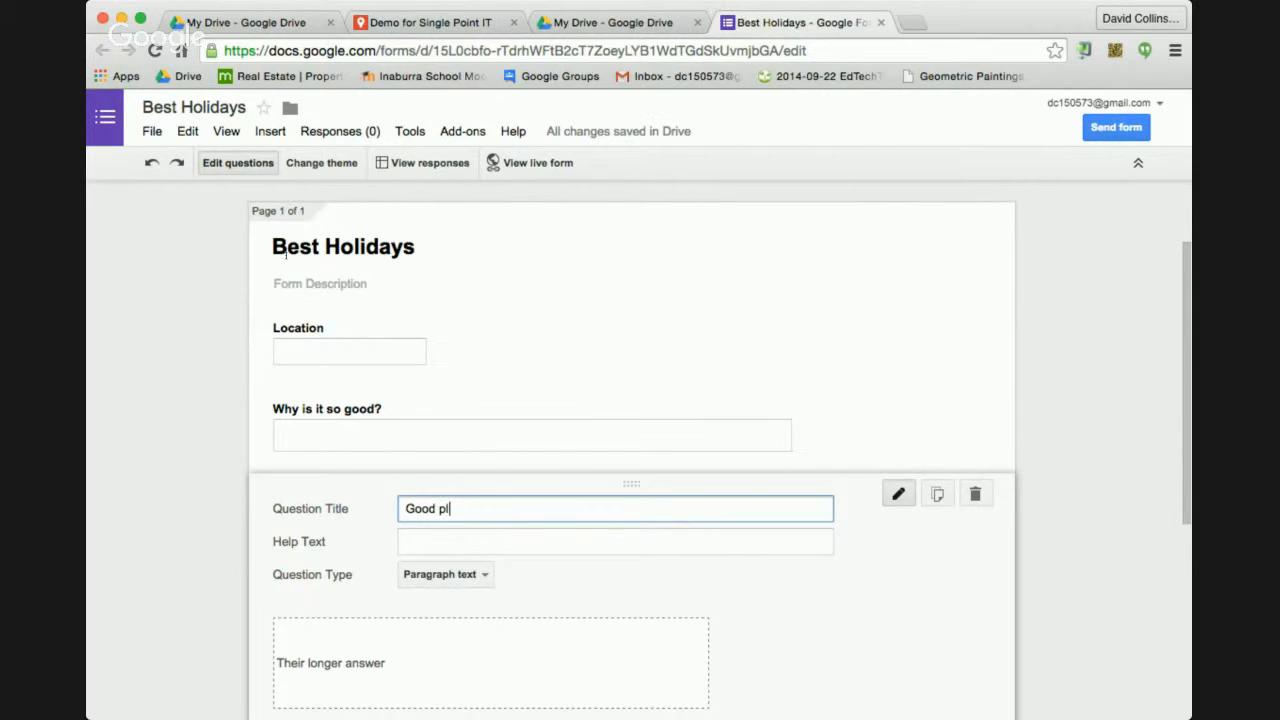
type("ace to stay")
scroll(285, 270, "down", 5)
left_click(308, 394)
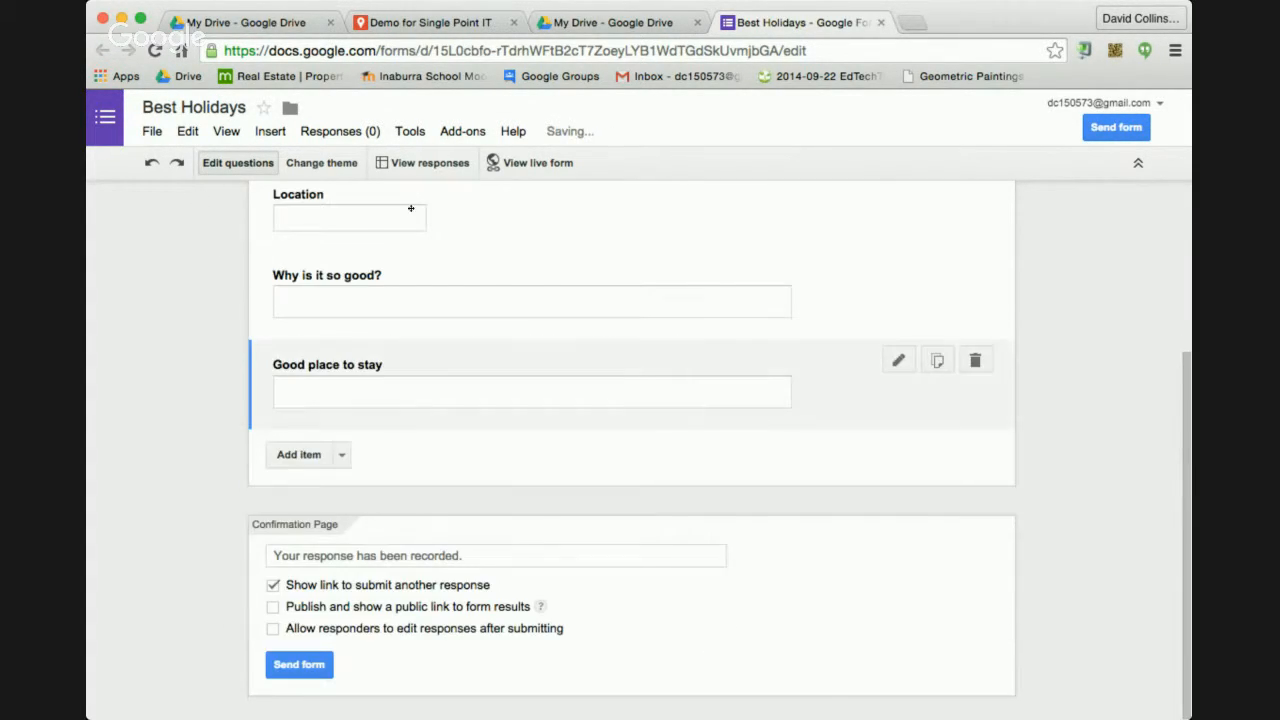
scroll(406, 210, "up", 2)
scroll(406, 210, "up", 1)
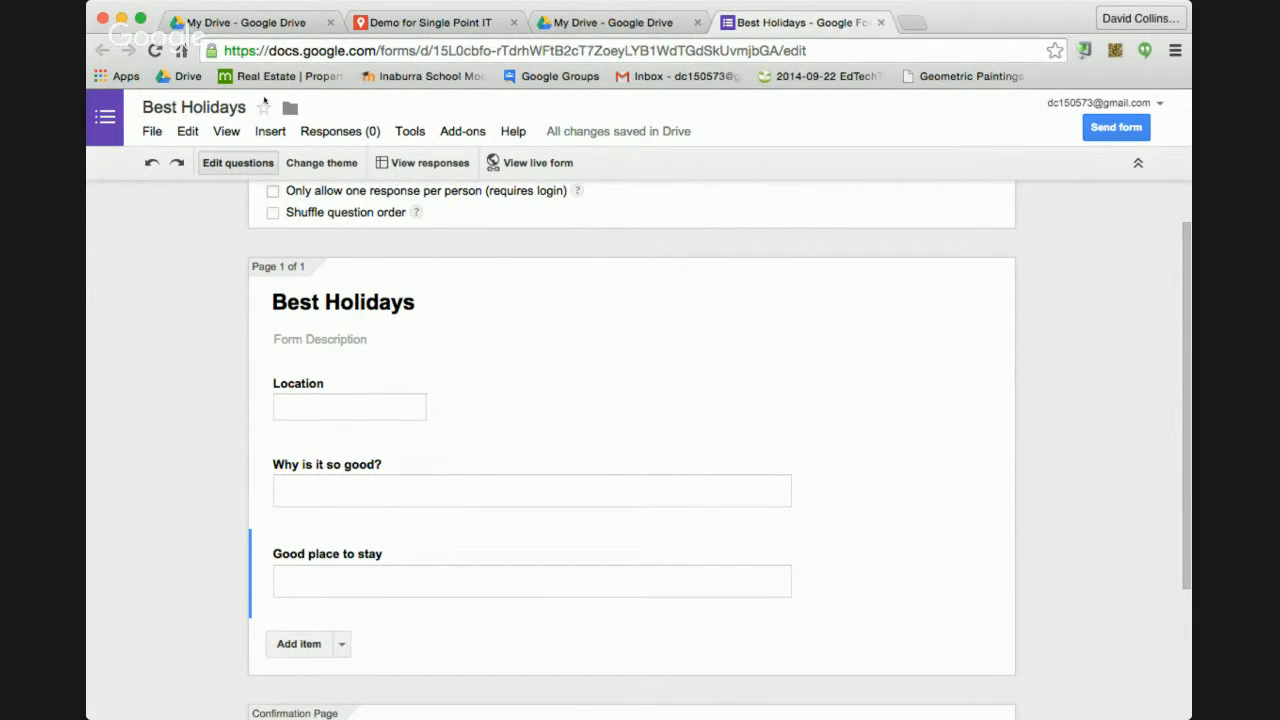
Step: Open the live form and answer Location with "Port Douglas" and the reason with "Warm - Great swimming weather all year round"
left_click(530, 162)
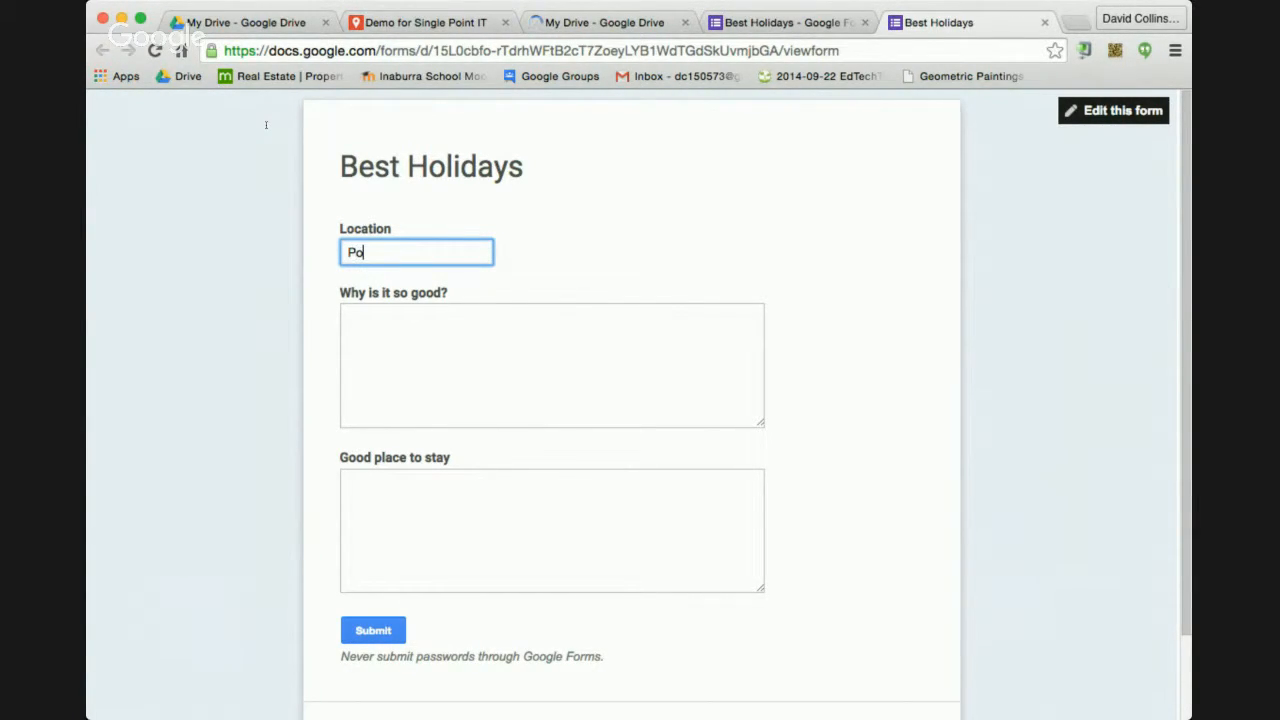
type("rt Douglas")
key("Tab")
type("Wa")
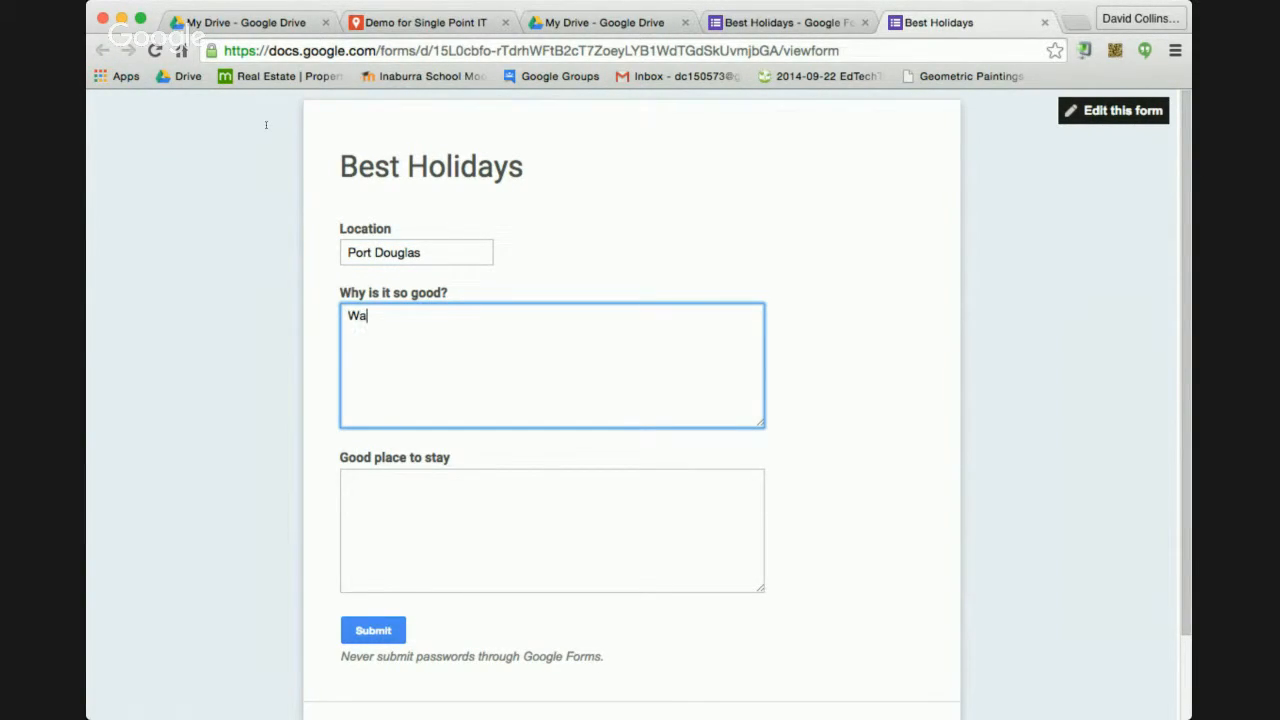
type("rm - Grteat")
key("BackSpace")
key("BackSpace")
type("swimming weathe")
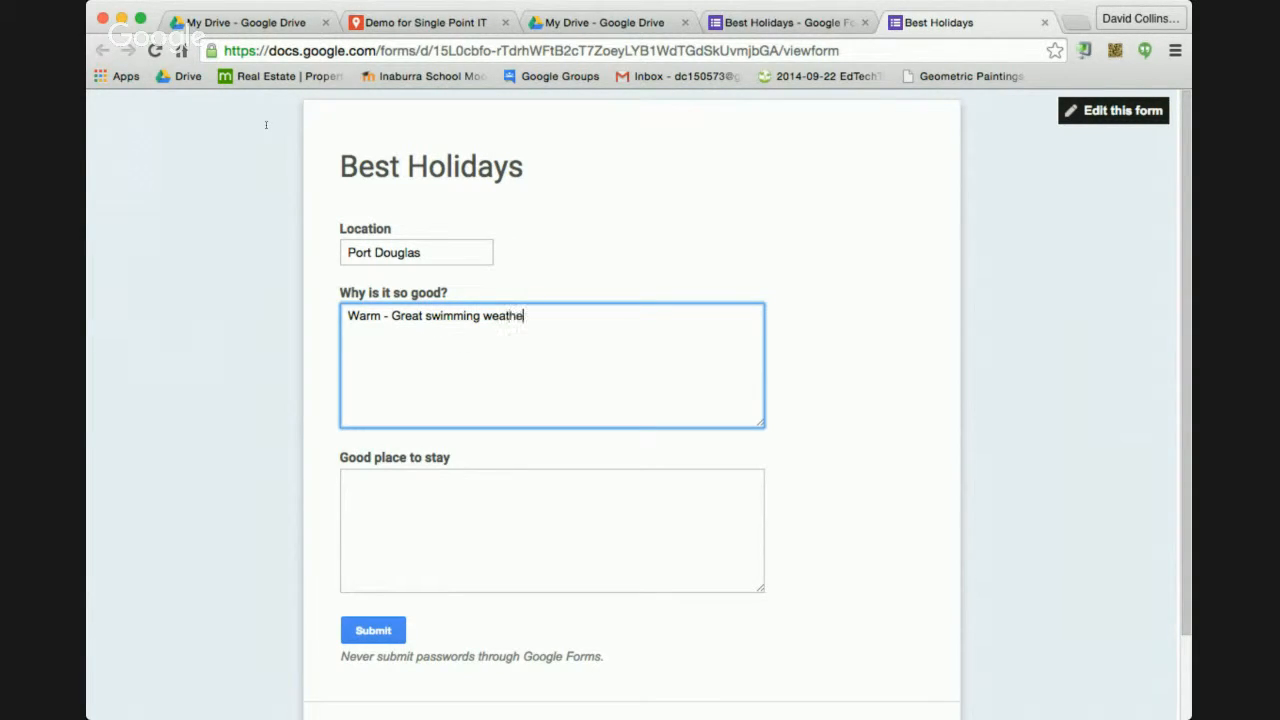
type("r all year tround")
key("Tab")
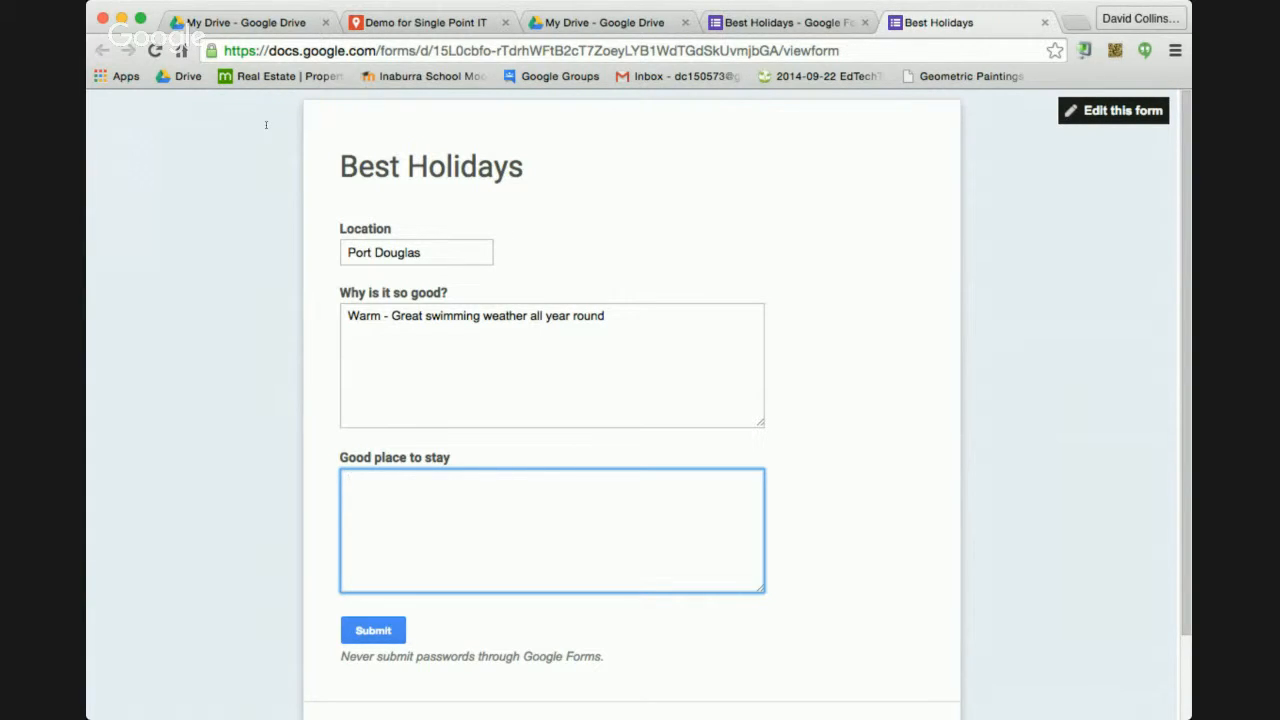
Step: Submit the response with "Four Seasons" as the good place to stay, and open the form's responses spreadsheet
type("Four Seasons")
key("Tab")
key("Return")
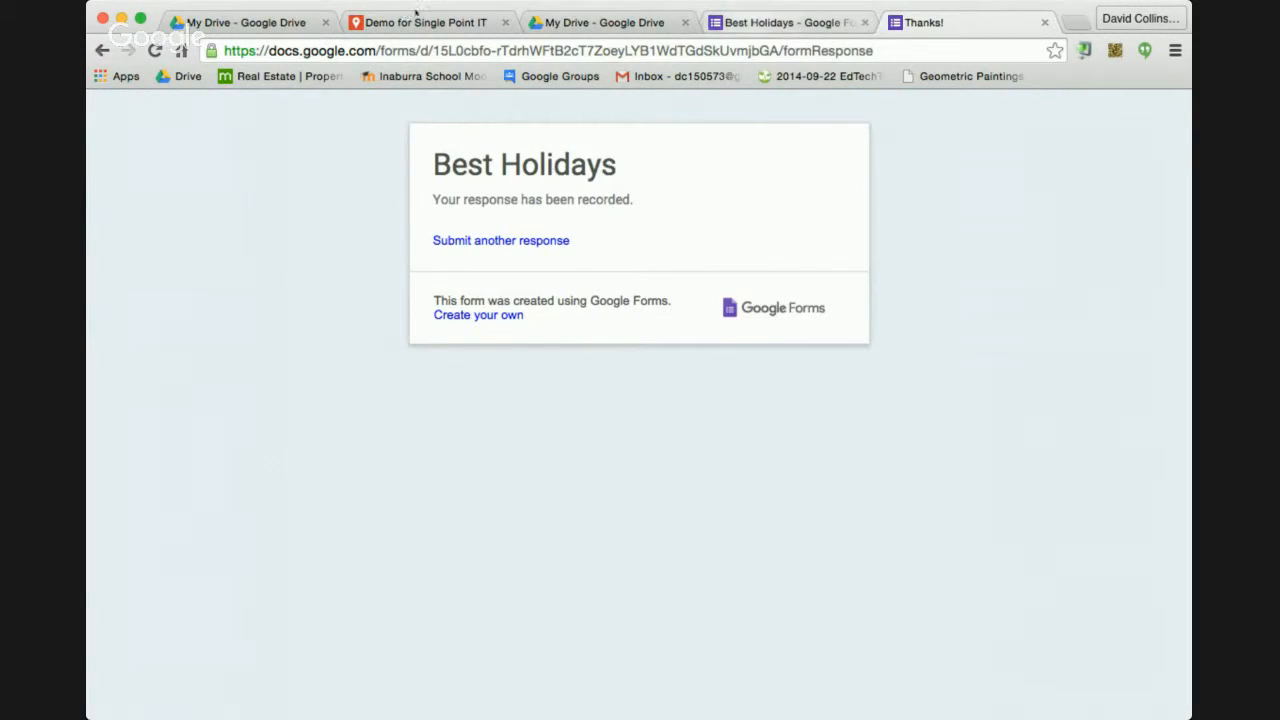
left_click(770, 22)
left_click(400, 163)
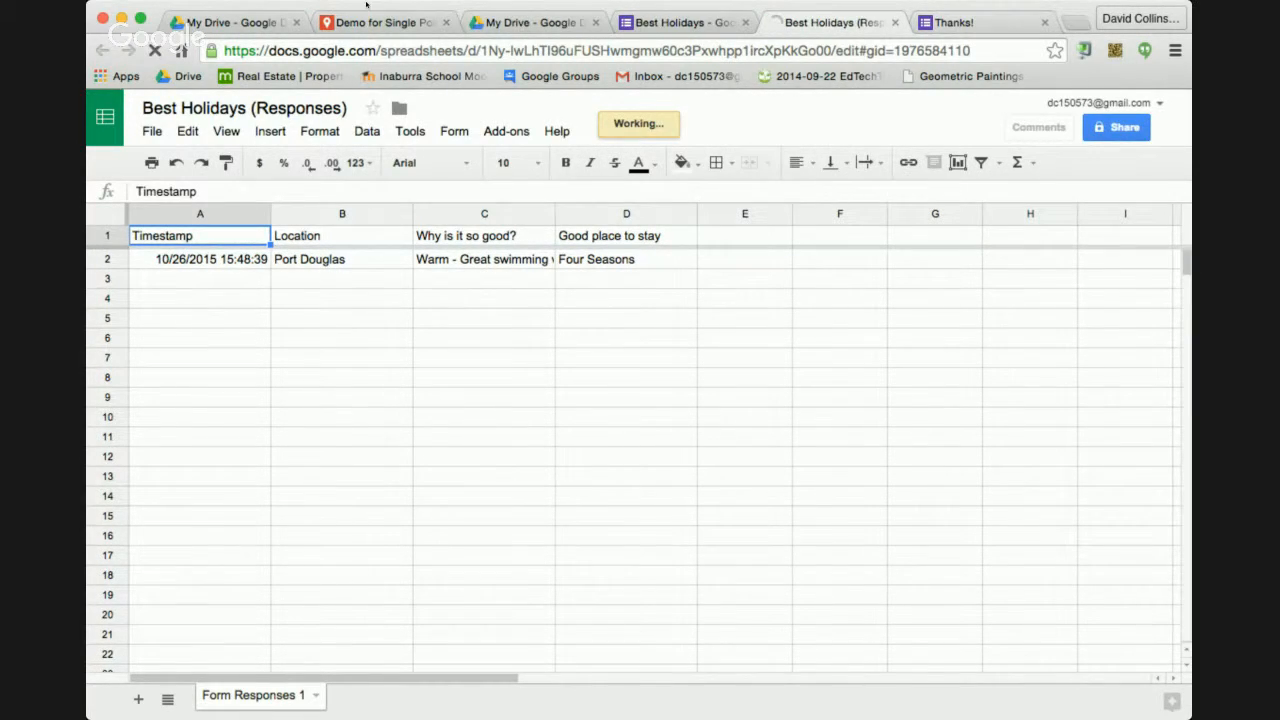
Step: Start another form response with Location "Cairns" and the reason "Also good swimming all year"
key("ctrl+Tab")
left_click(500, 240)
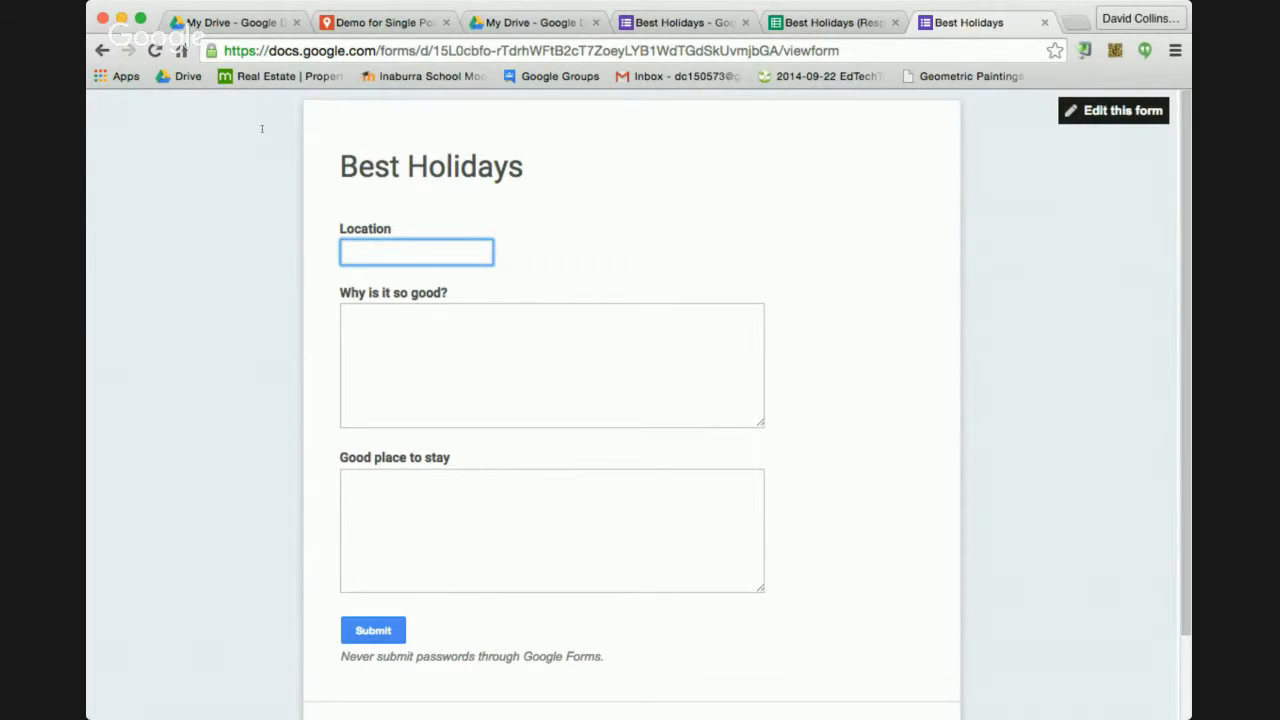
type("Cairns")
key("Tab")
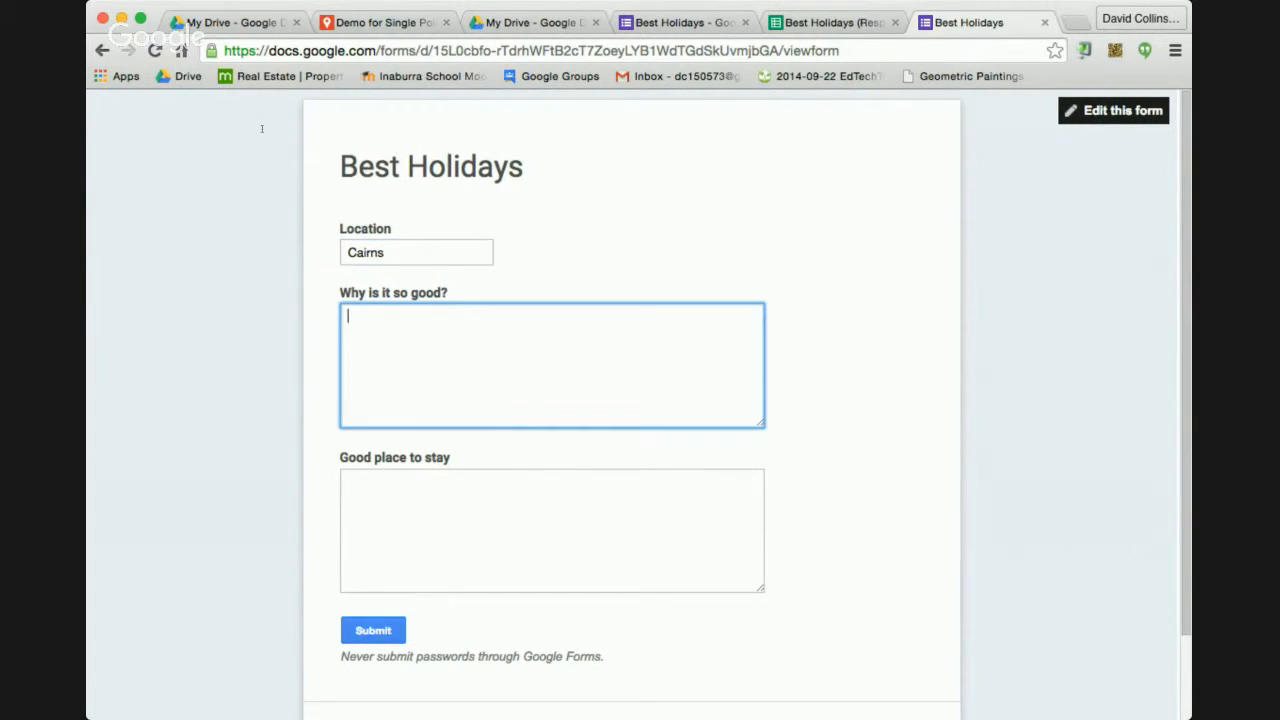
type("Alos")
key("BackSpace")
key("BackSpace")
type("so good swimming all")
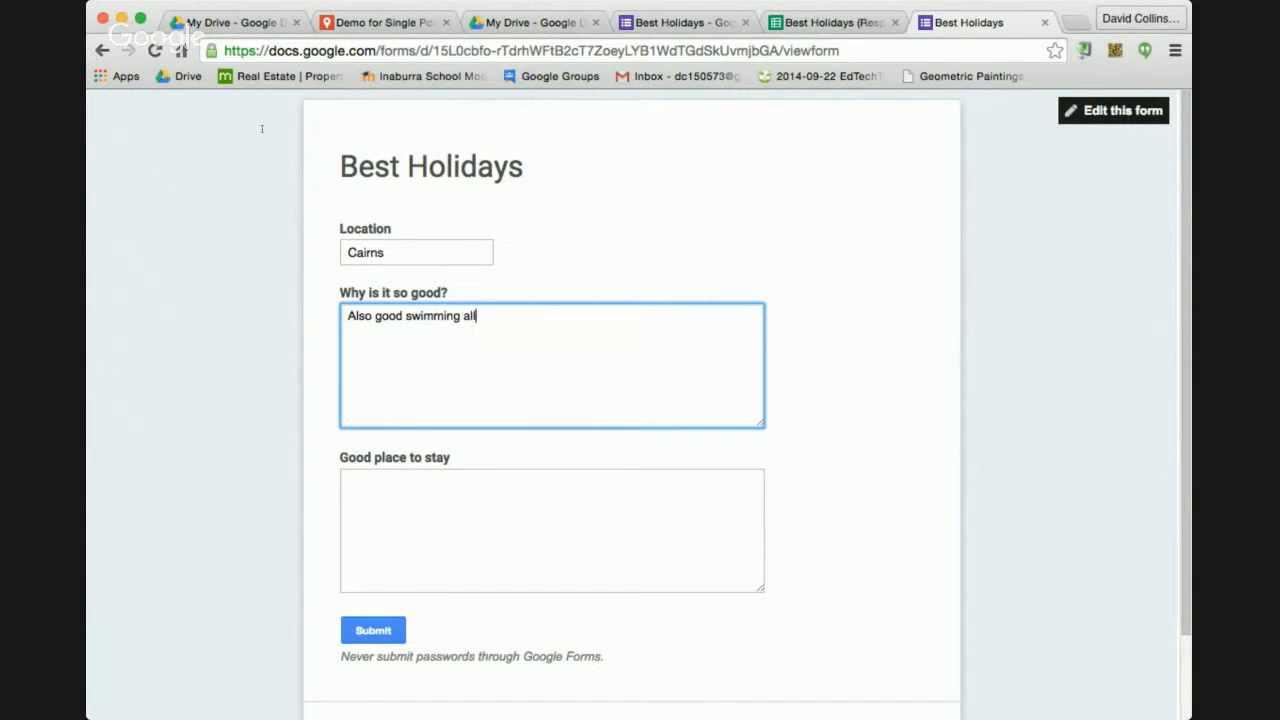
type(" year")
Step: Enter "Love it" as the good place to stay and submit the Cairns response
key("Tab")
type("sd")
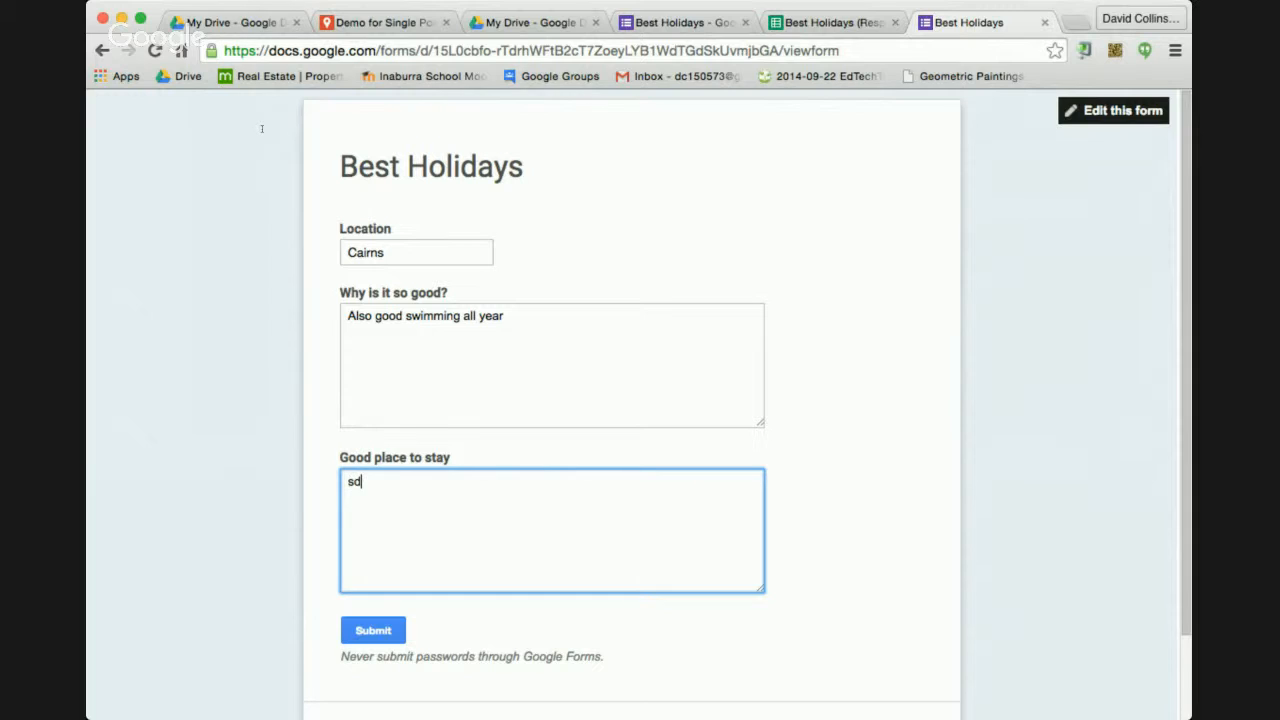
key("BackSpace")
type("Love it")
key("Tab")
key("Return")
Step: Start a third form response with Location "Katoomba" and the reason "Close to the Snow, but only in Winter"
left_click(502, 235)
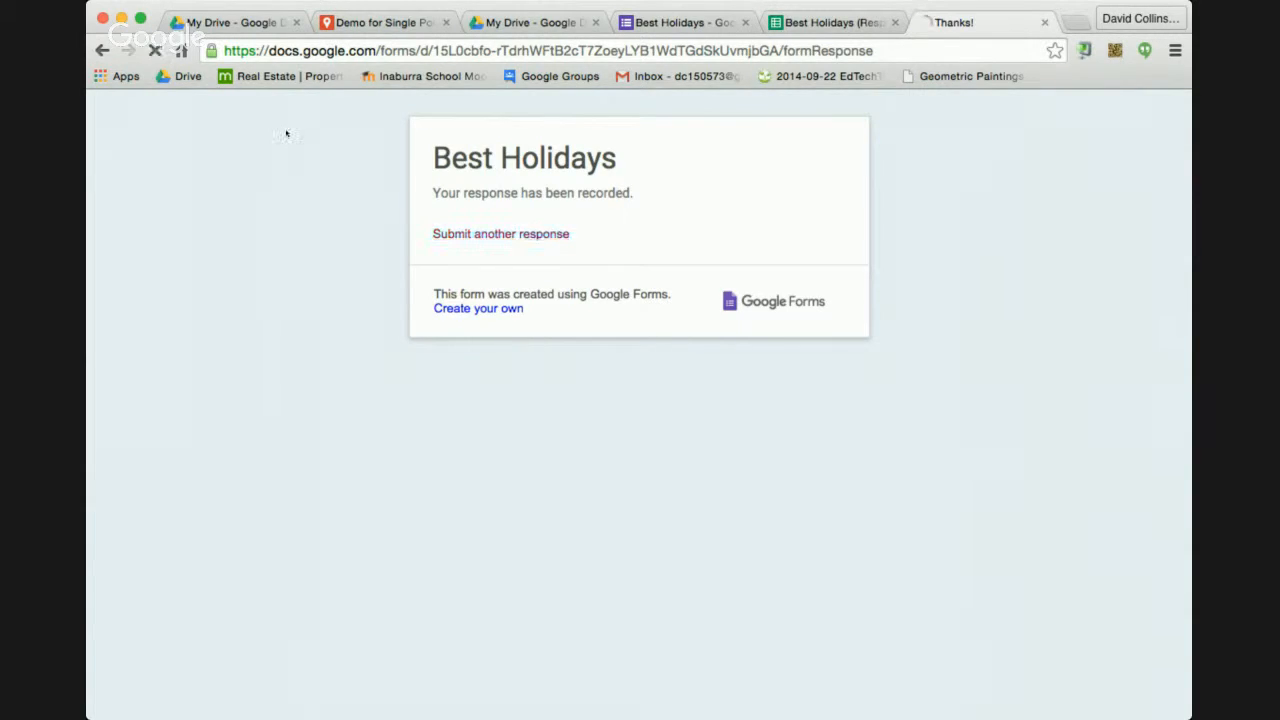
left_click(450, 253)
type("K")
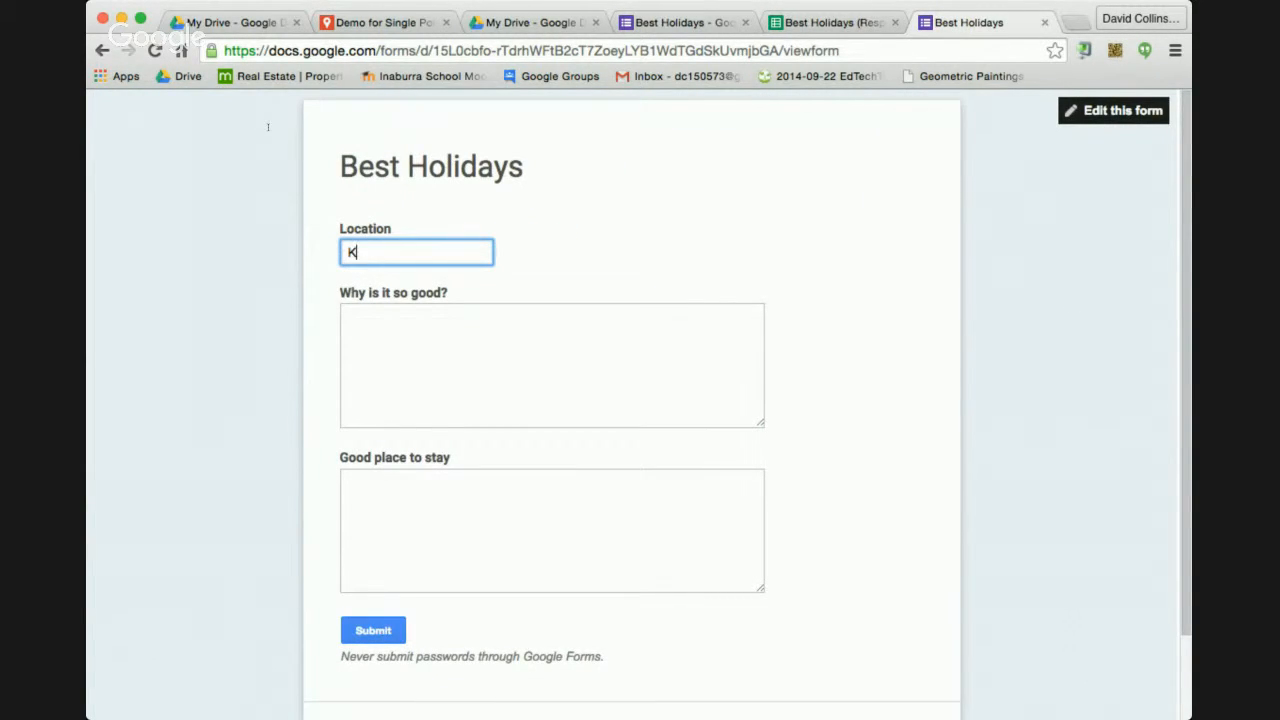
type("atoomba")
key("Tab")
type("Clos")
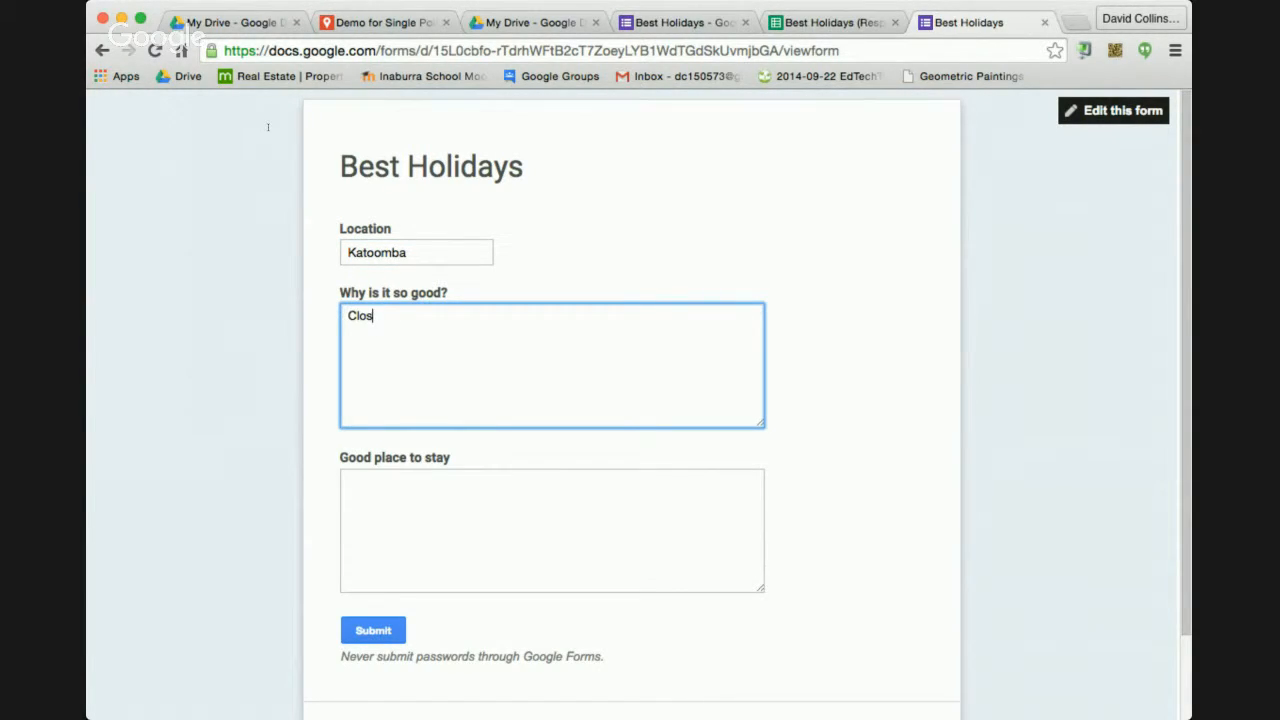
type("e to the Snow, but only in Winter")
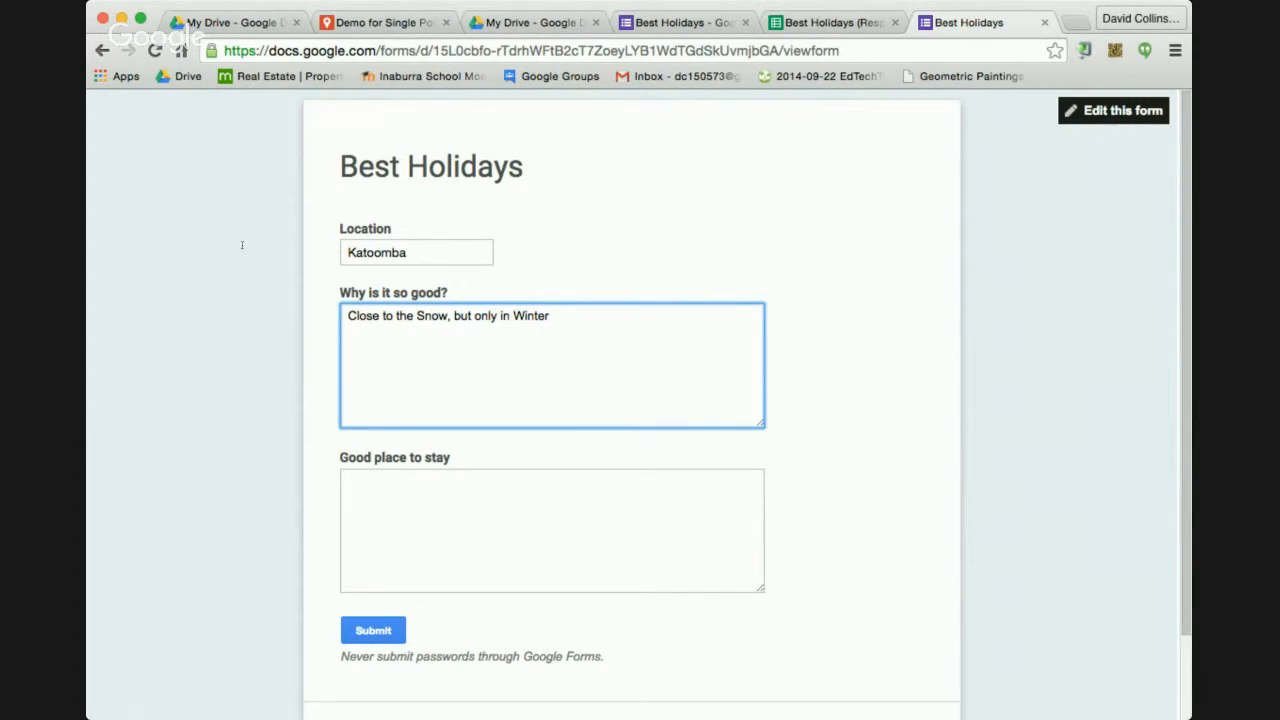
Step: Enter "Charlottes Pass" as the good place to stay and submit the Katoomba response
key("Tab")
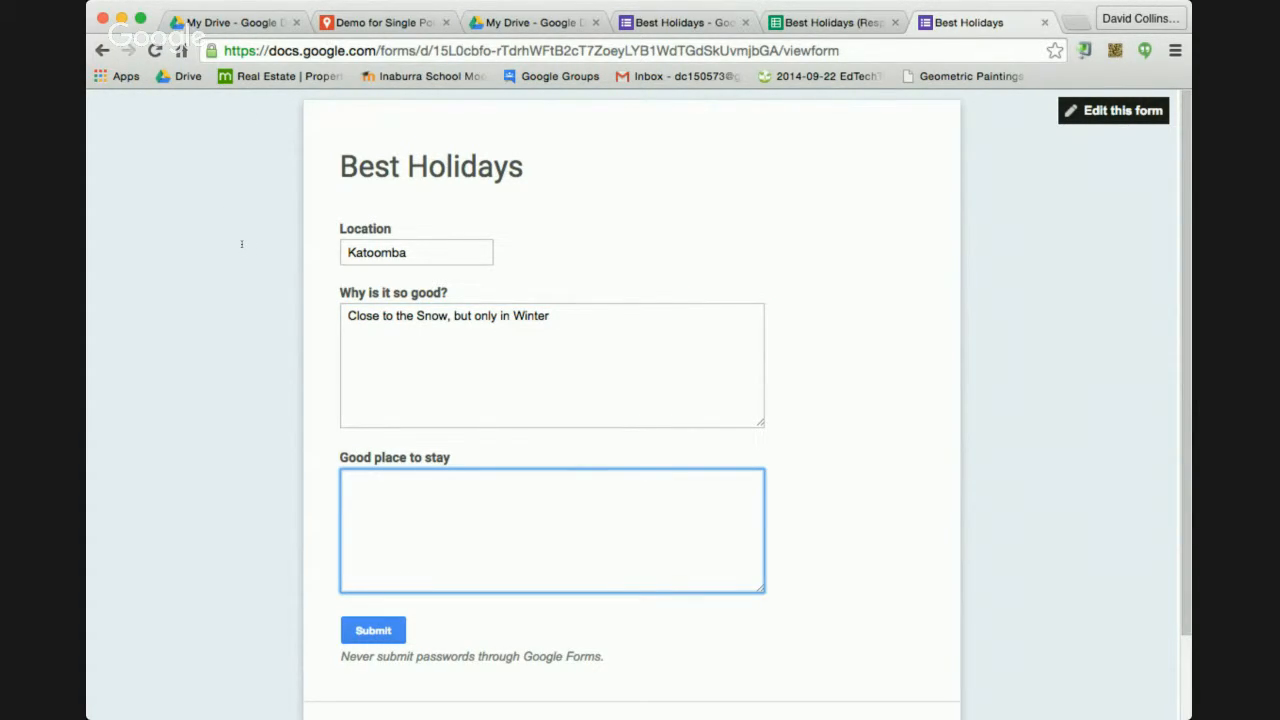
type("Chralottes Pas")
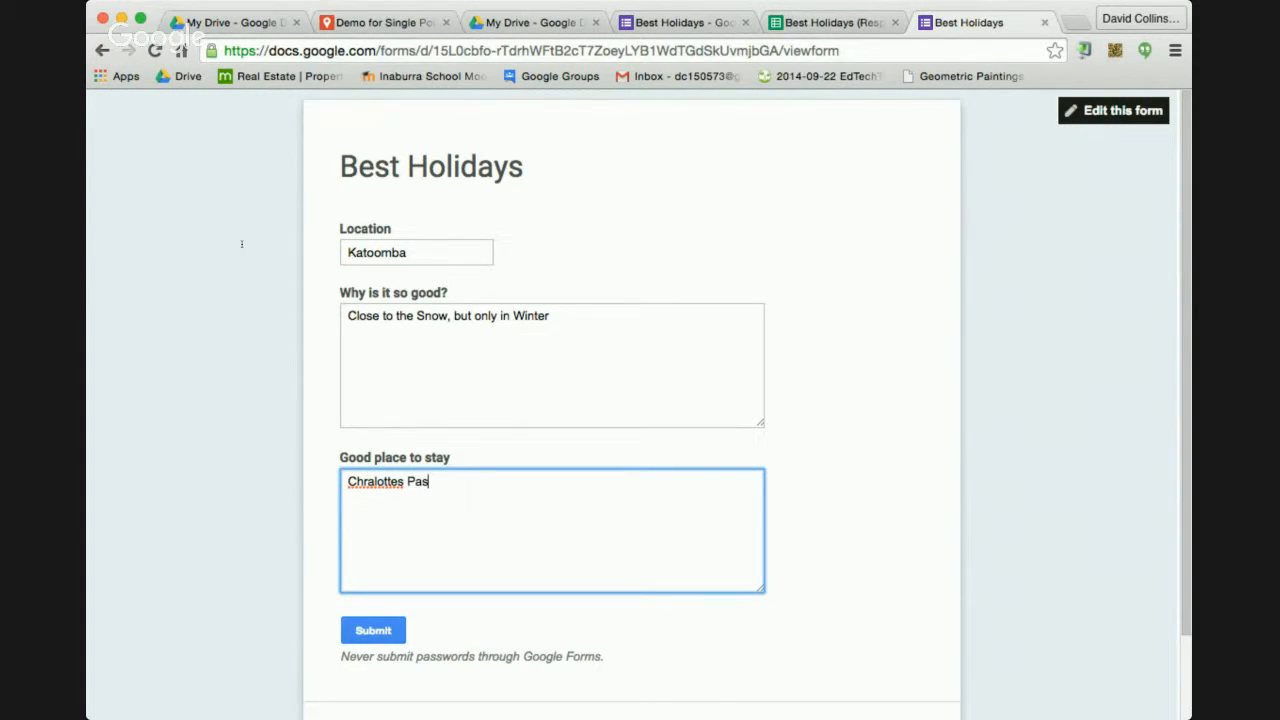
type("s")
double_click(368, 480)
type("Charlottes")
key("Tab")
key("Return")
Step: Check the collected answers in the responses spreadsheet and close the Demo for Single Point IT map
left_click(830, 22)
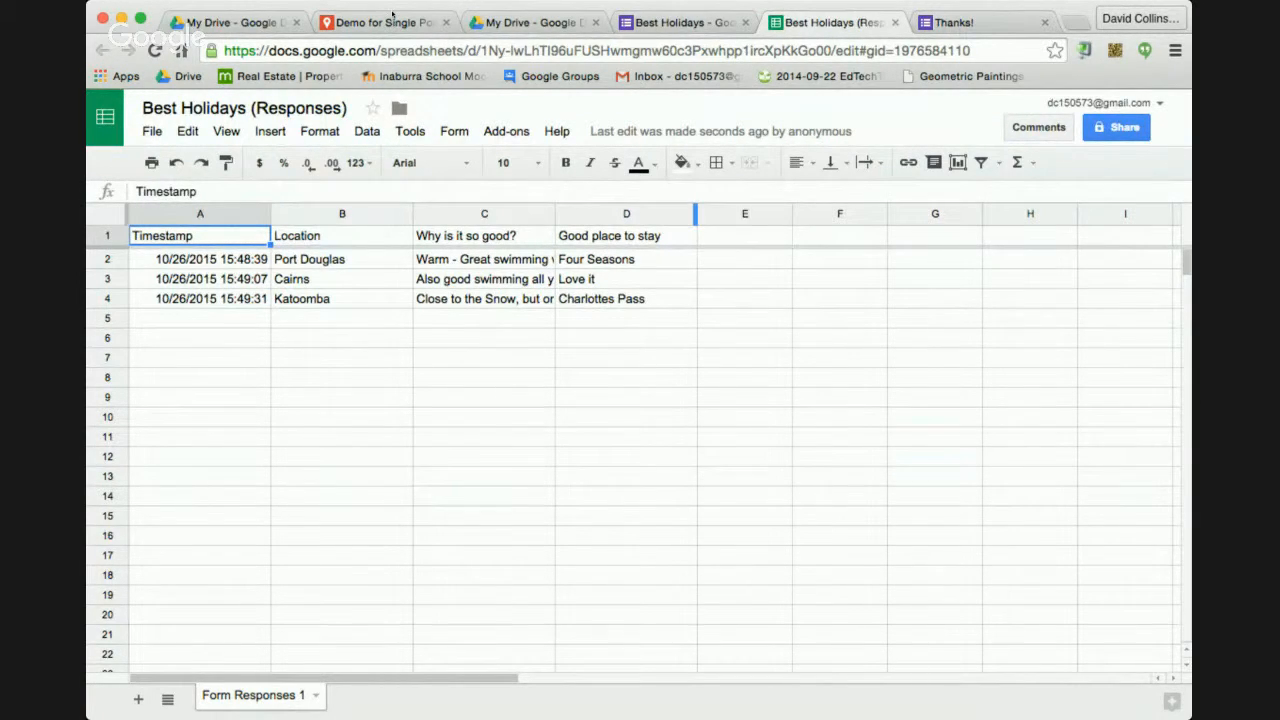
left_click(680, 22)
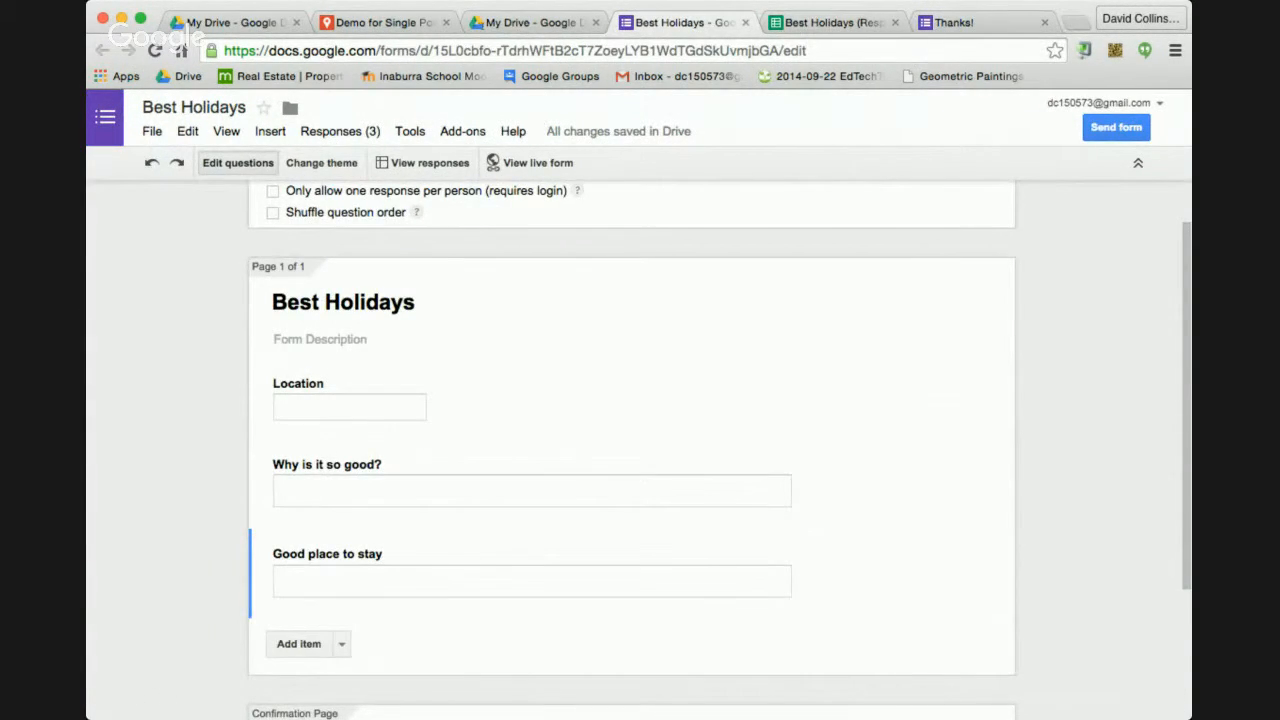
left_click(385, 22)
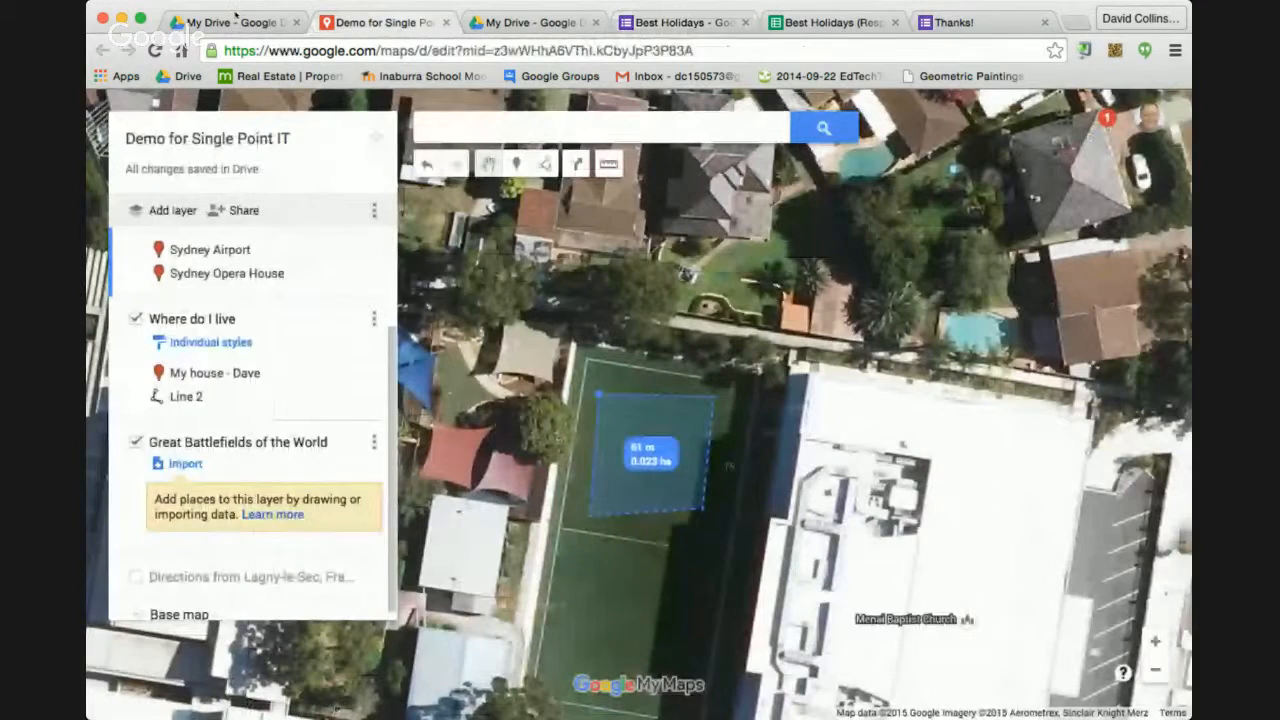
scroll(214, 388, "down", 1)
scroll(216, 320, "up", 1)
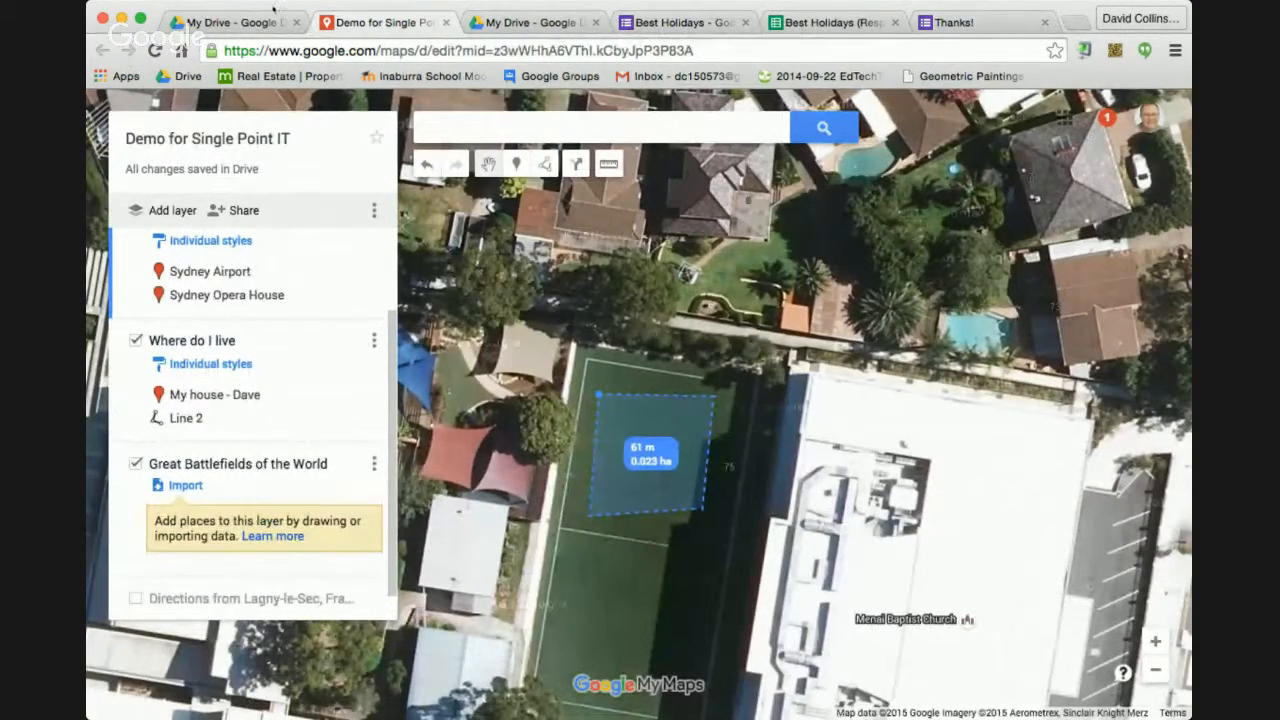
left_click(446, 22)
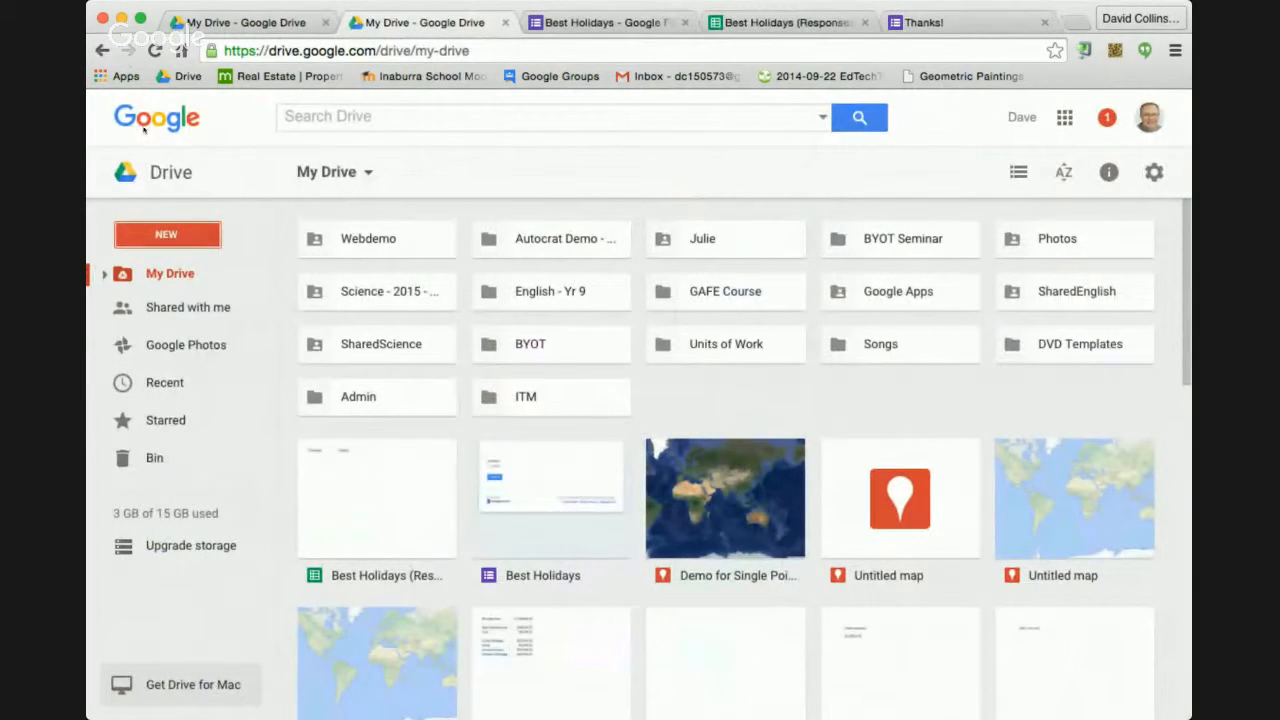
Step: Create a new Google My Maps map from Google Drive and title it "Great Holiday Destinations"
left_click(166, 234)
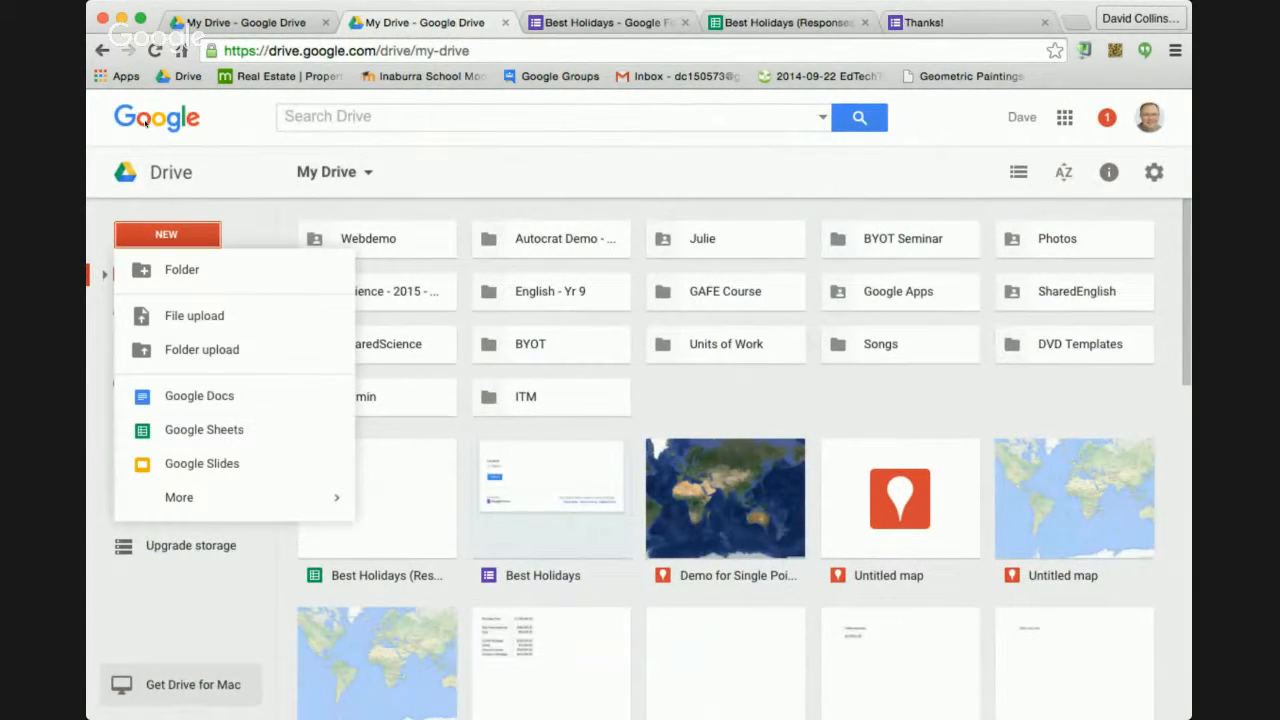
mouse_move(250, 497)
left_click(486, 569)
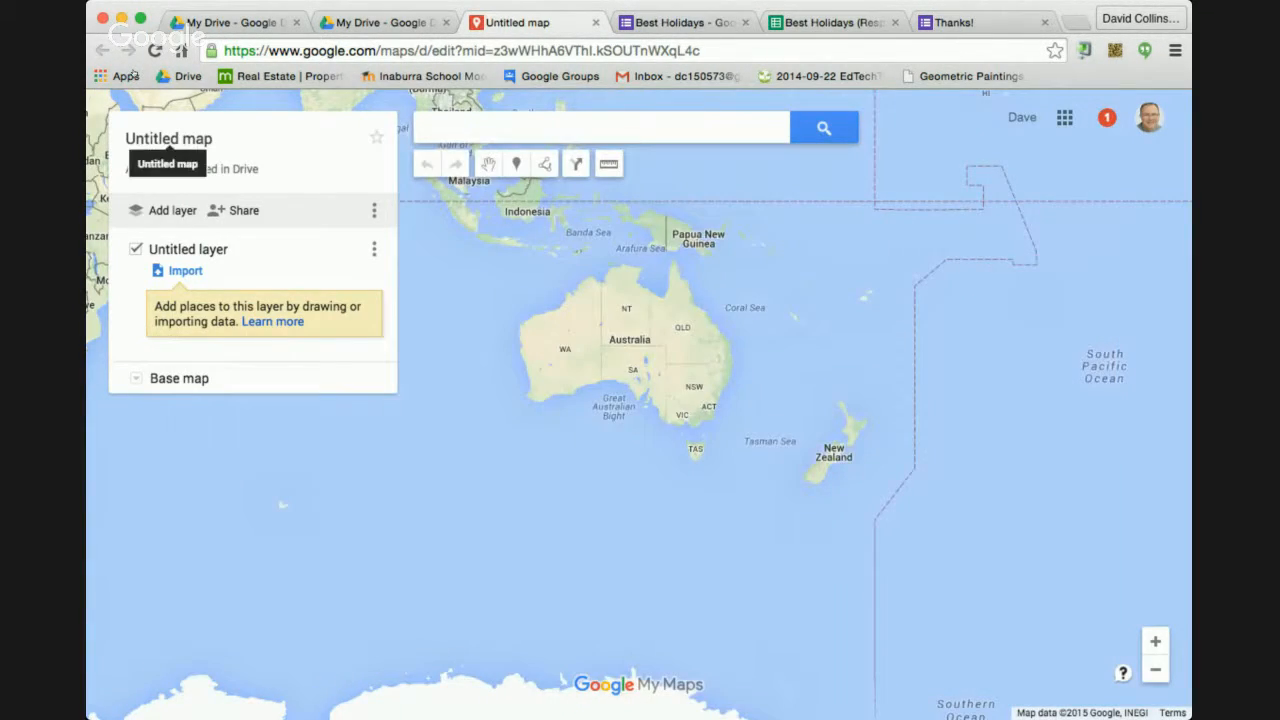
left_click(168, 139)
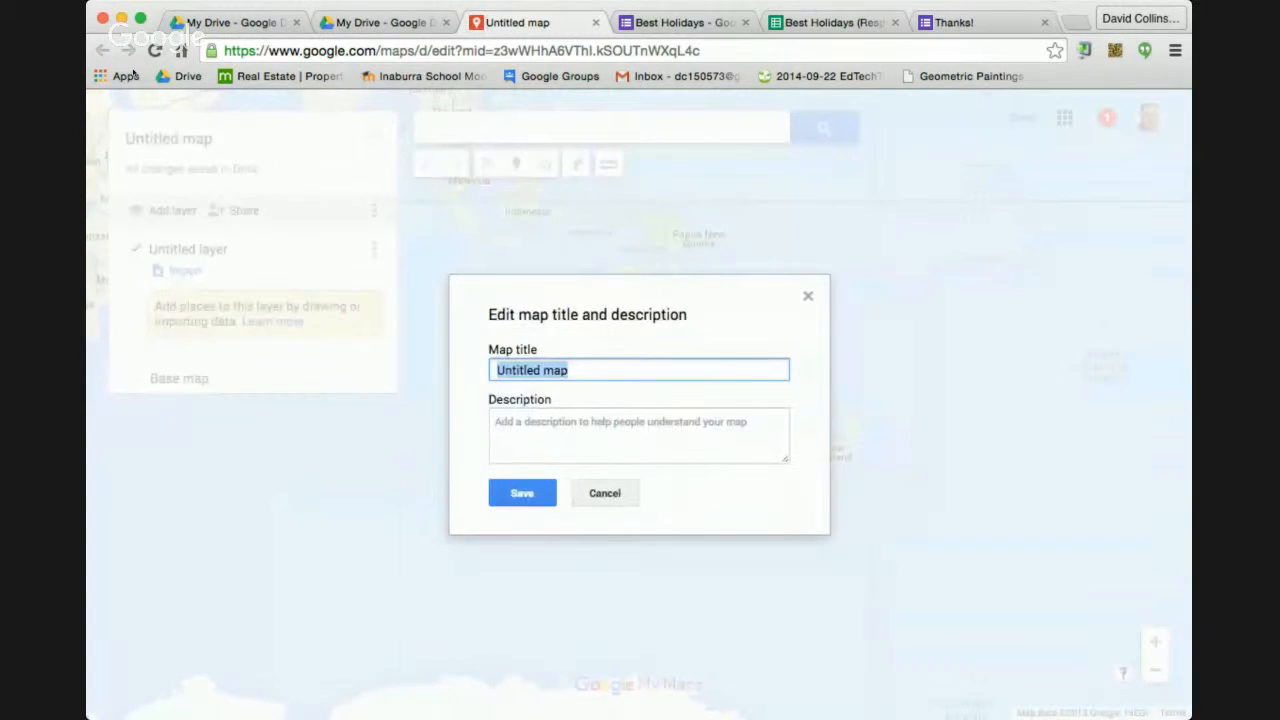
type("Great Hol")
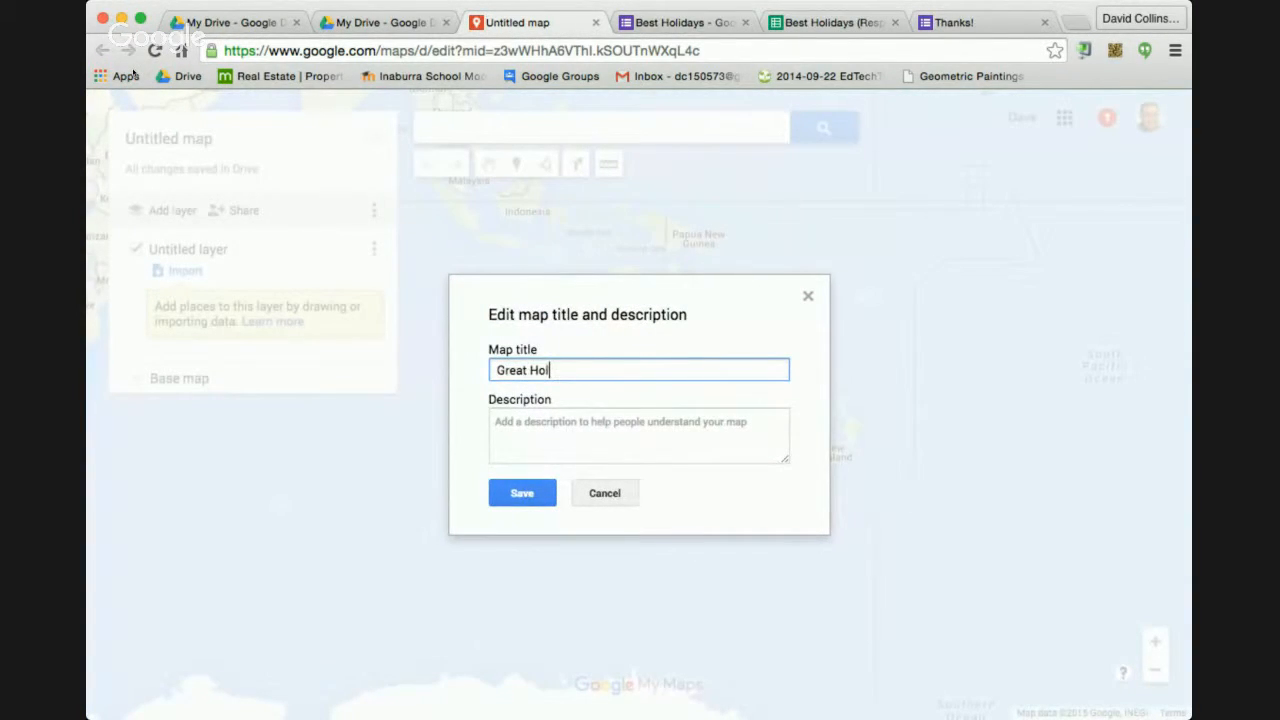
type("iday Destinations")
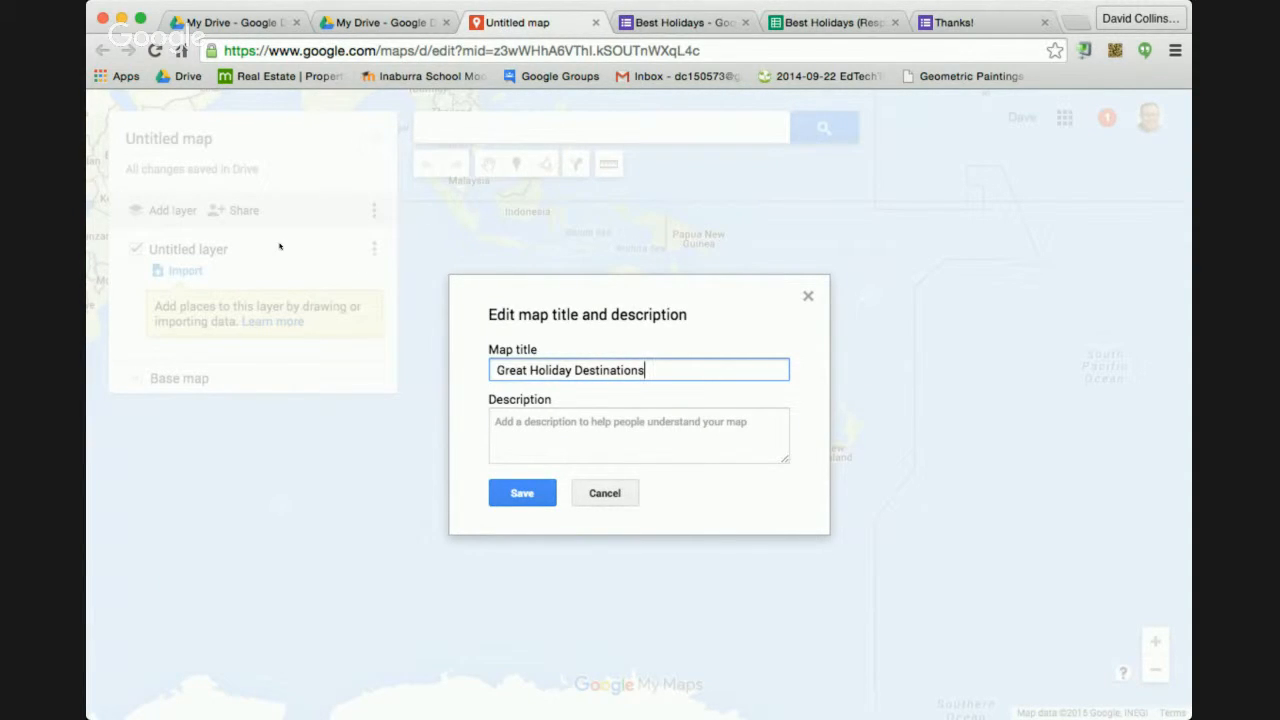
key("Return")
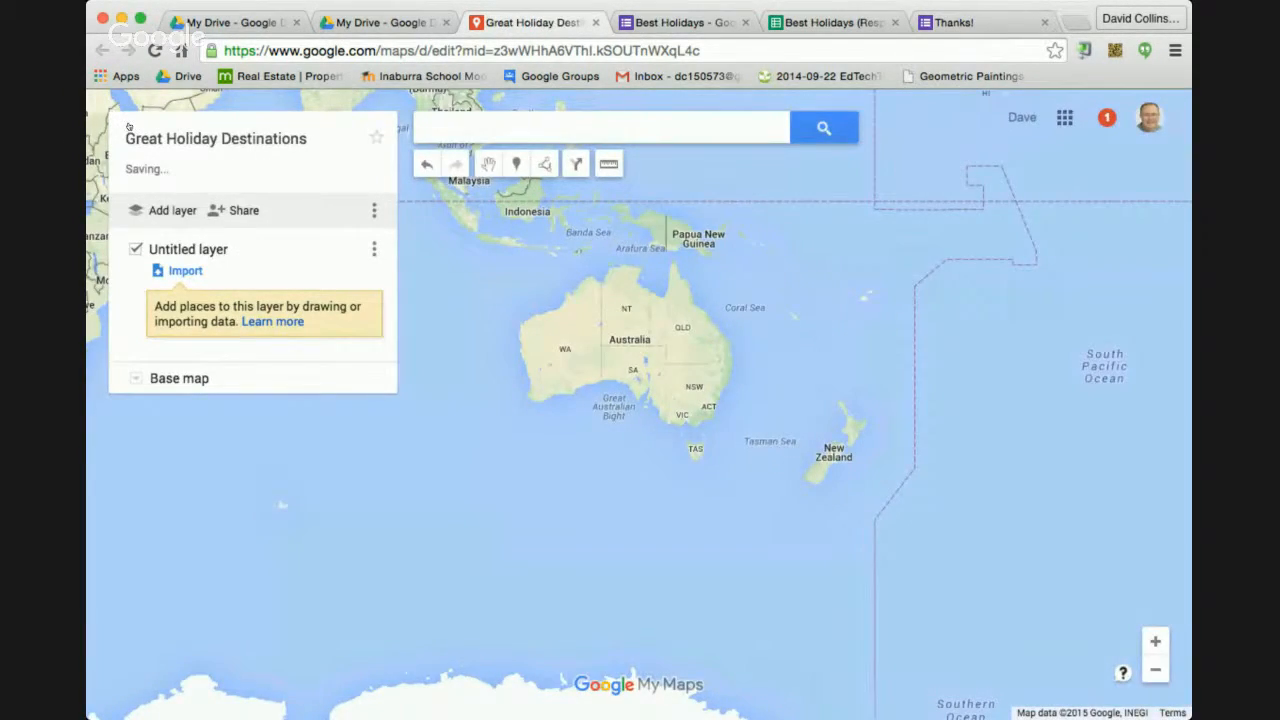
Step: Rename the untitled layer of the map as "Where to stay"
left_click(188, 249)
type("Where")
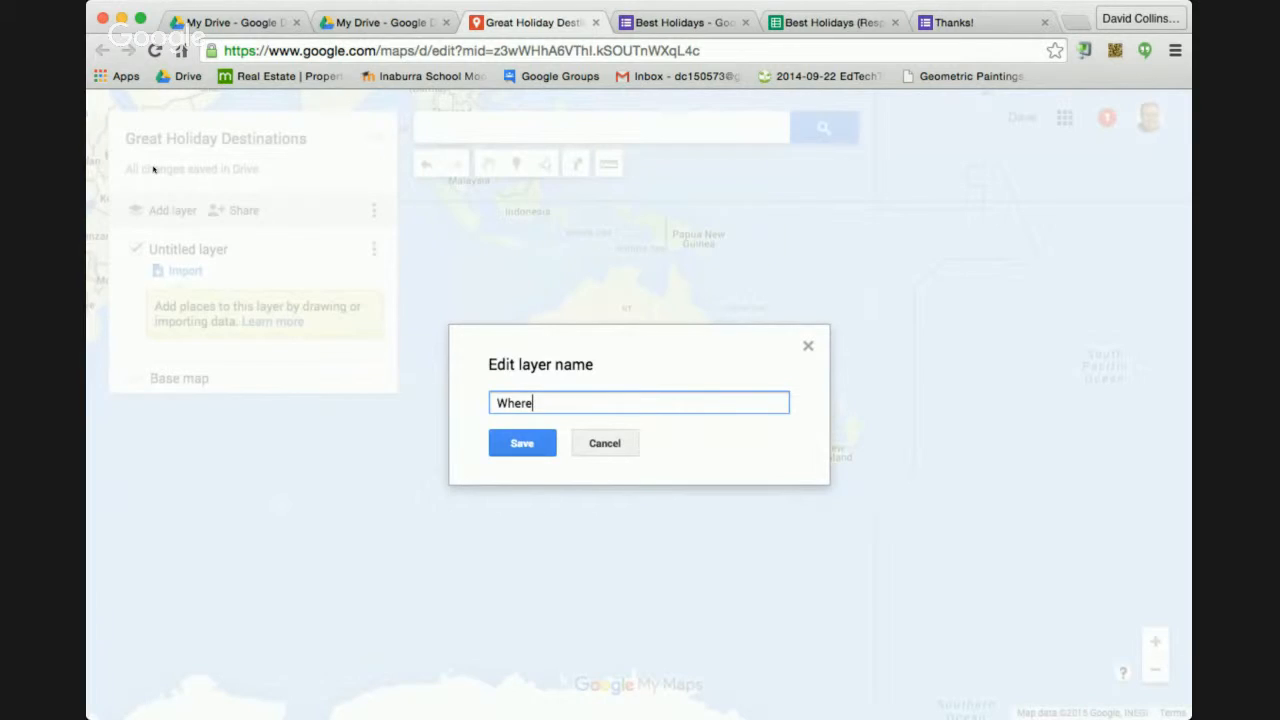
type(" to stay")
key("Return")
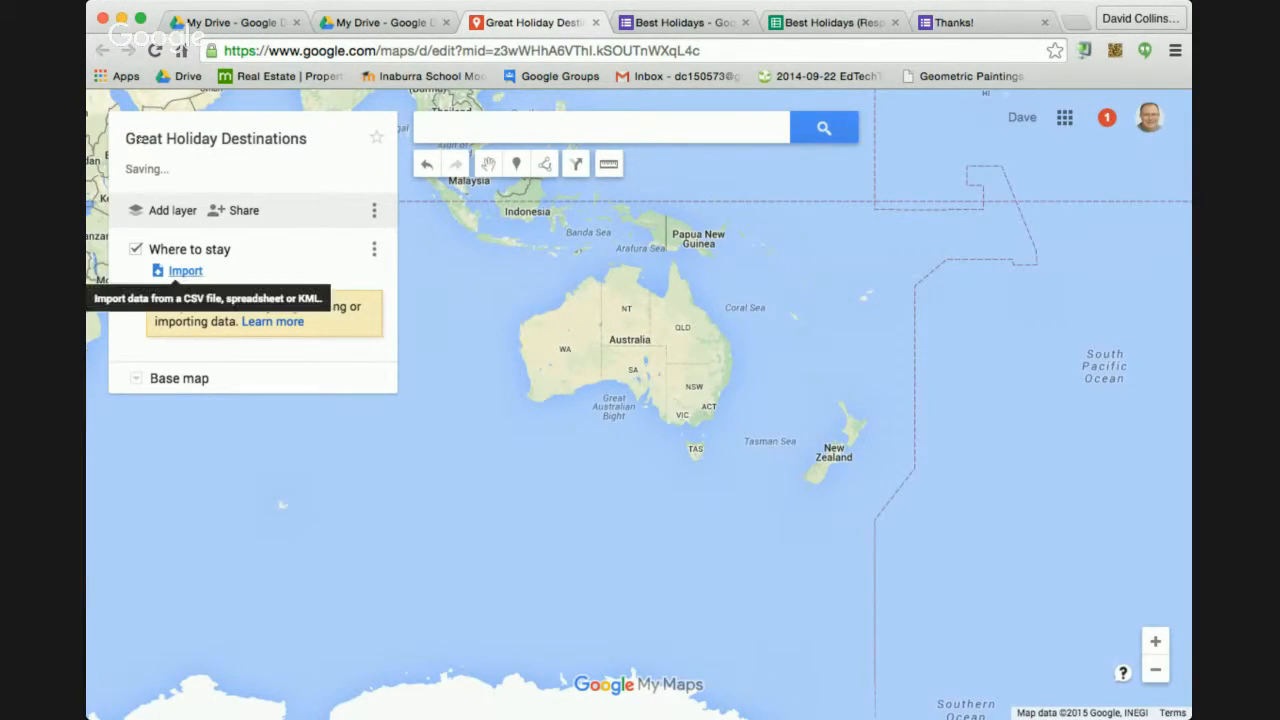
Step: Choose the Best Holidays responses spreadsheet from Google Drive as the data to import into the "Where to stay" layer
left_click(185, 271)
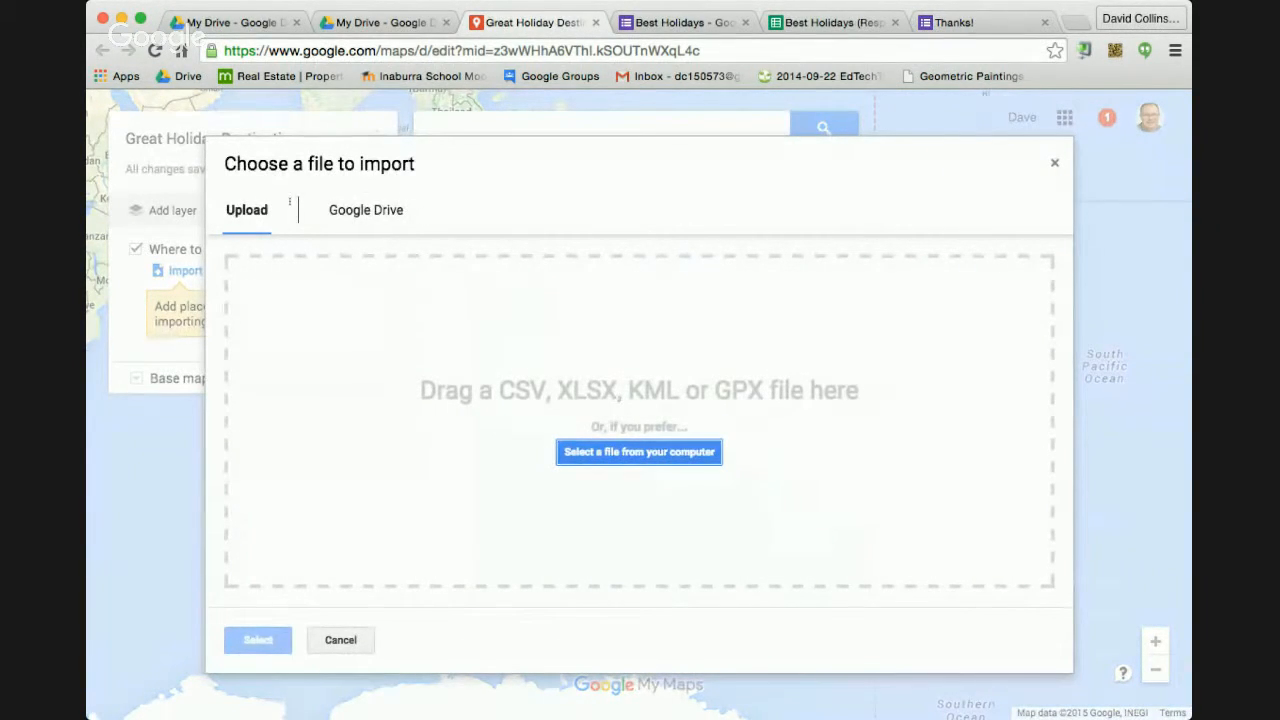
left_click(350, 212)
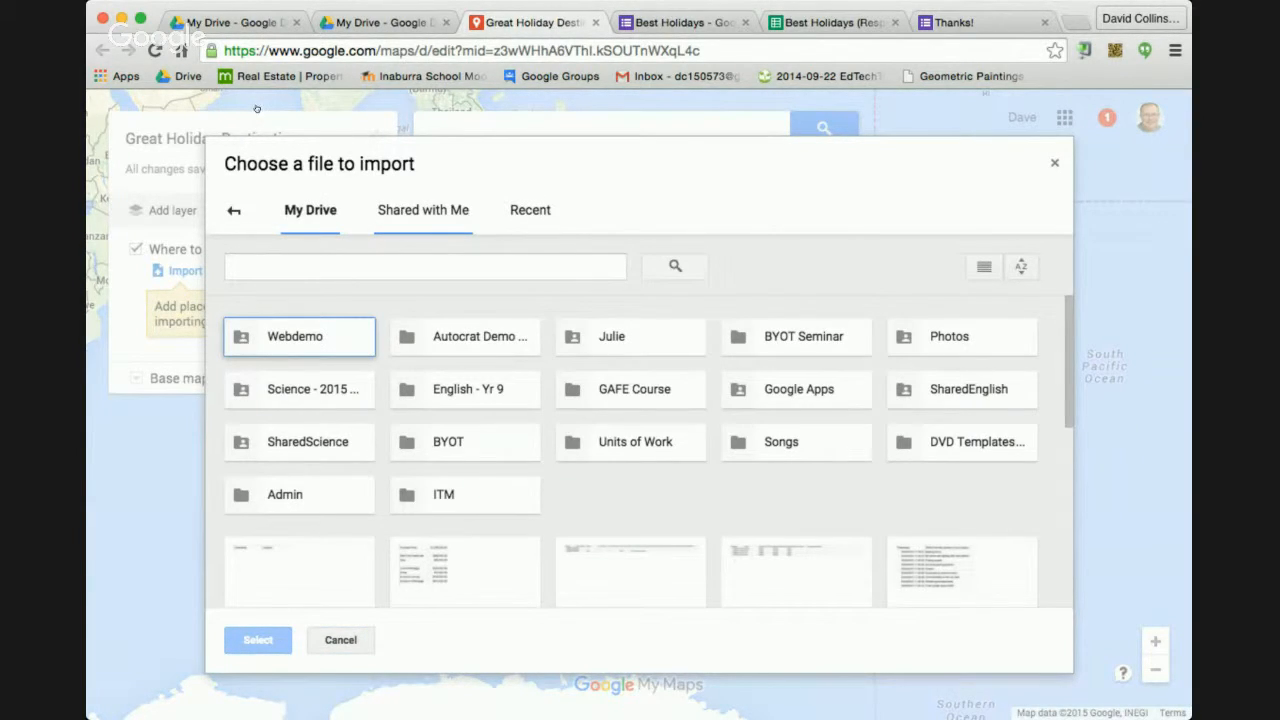
scroll(277, 210, "down", 3)
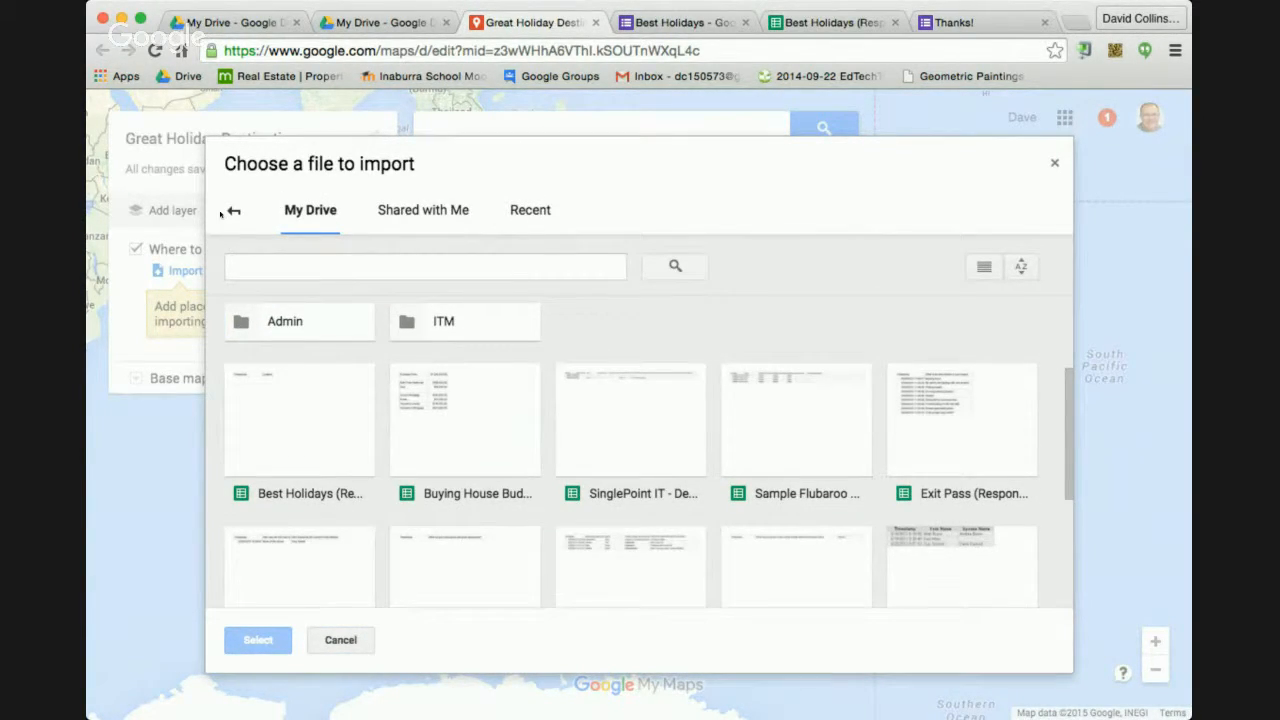
left_click(304, 416)
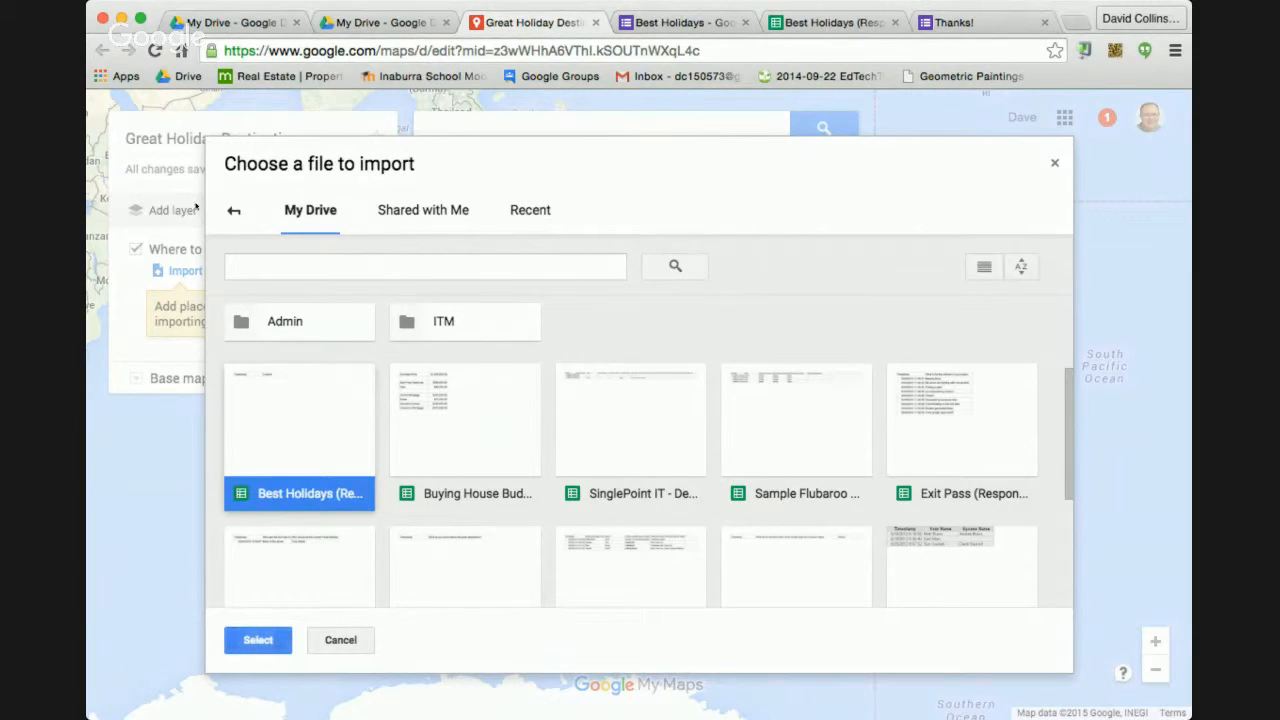
left_click(258, 640)
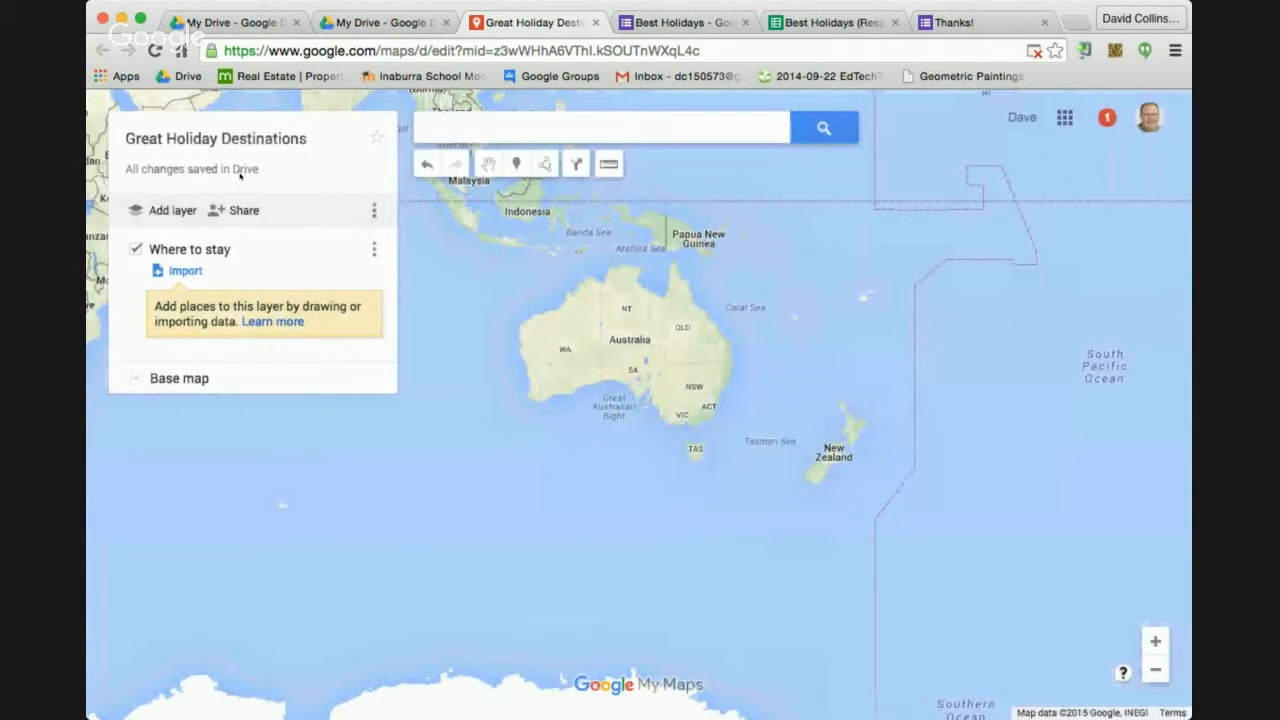
scroll(223, 283, "down", 2)
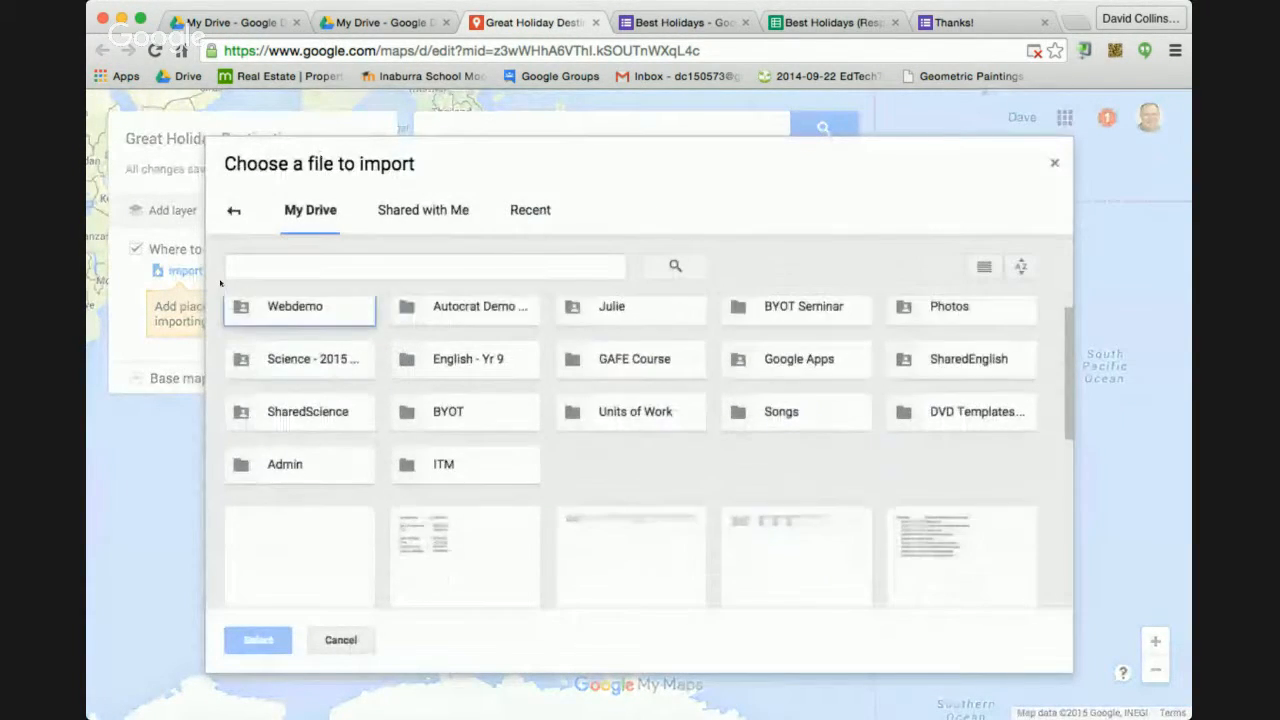
left_click(300, 440)
left_click(258, 640)
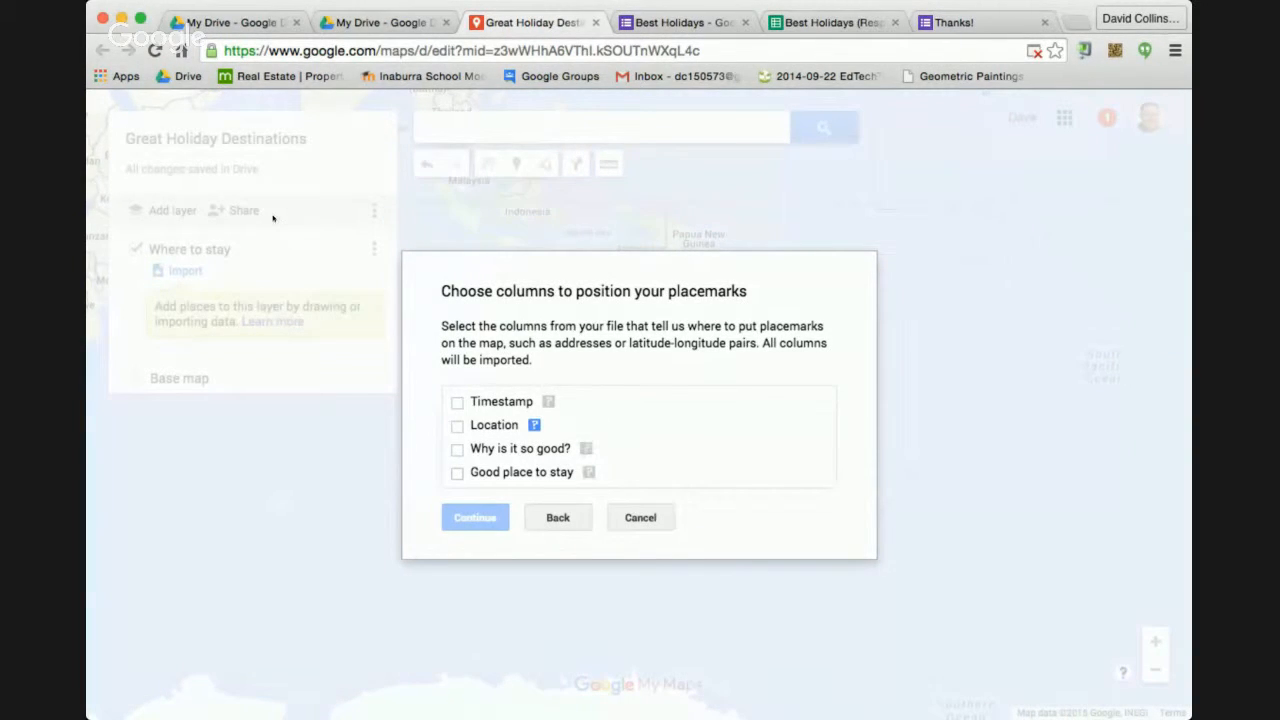
Step: Use the Location column both to position the placemarks and to title the markers, and finish the import
left_click(457, 426)
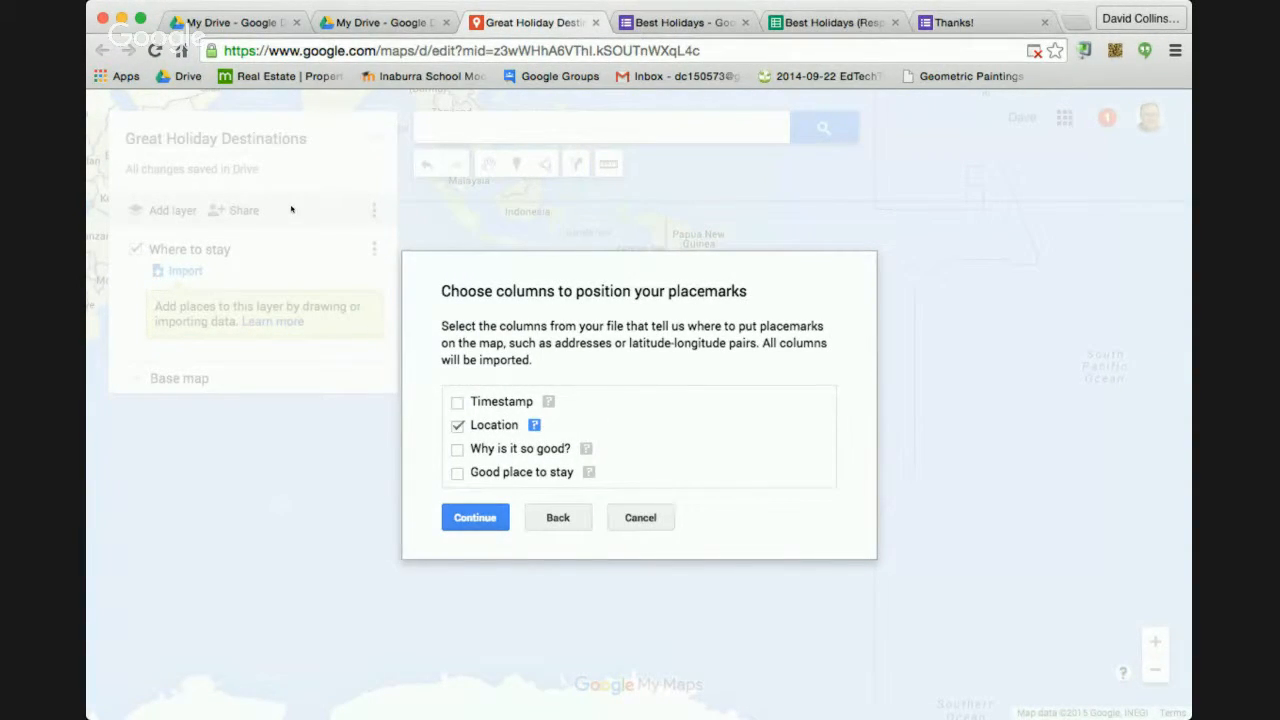
left_click(475, 517)
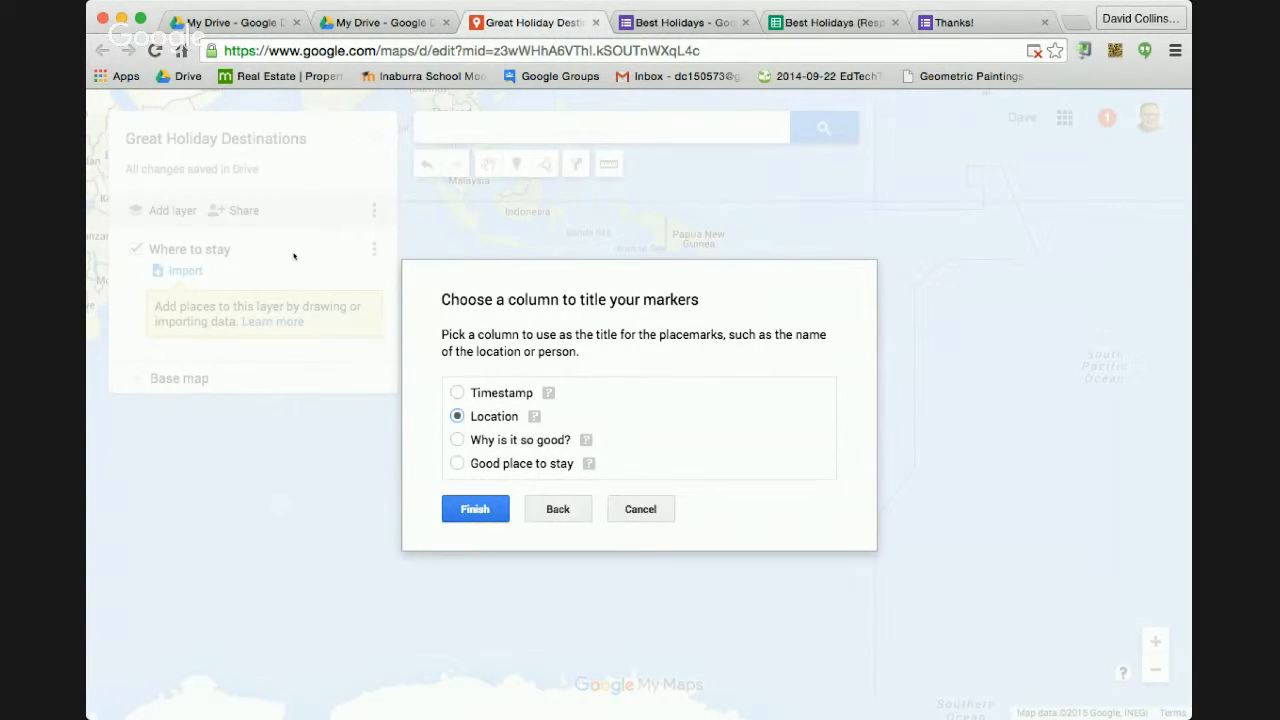
left_click(485, 510)
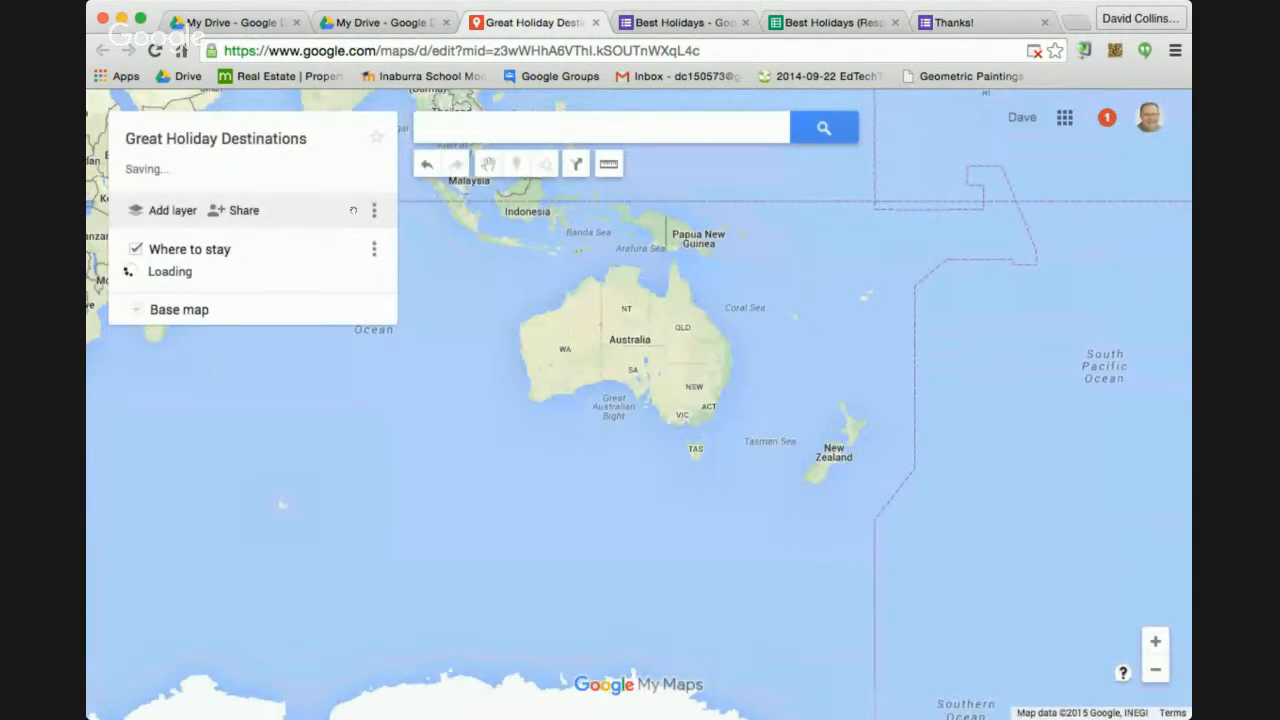
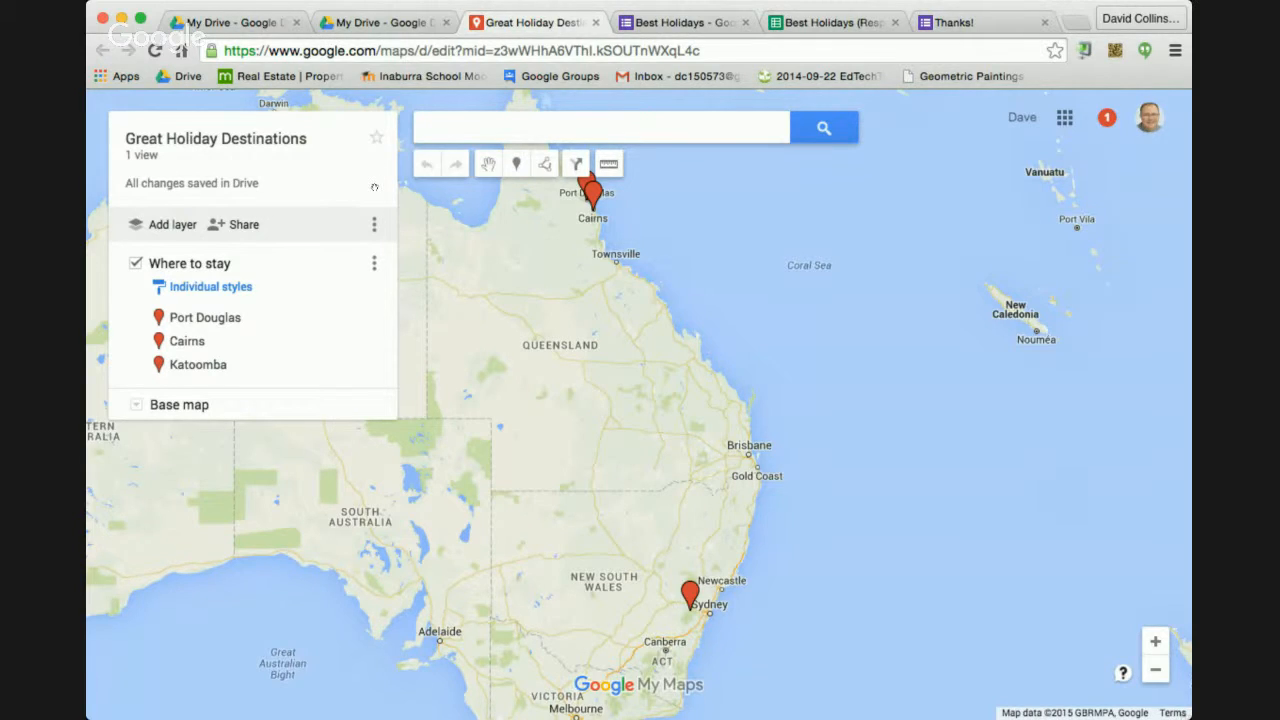
Step: View all imported markers across Australia and check the details of the Katoomba placemark
left_click(1156, 670)
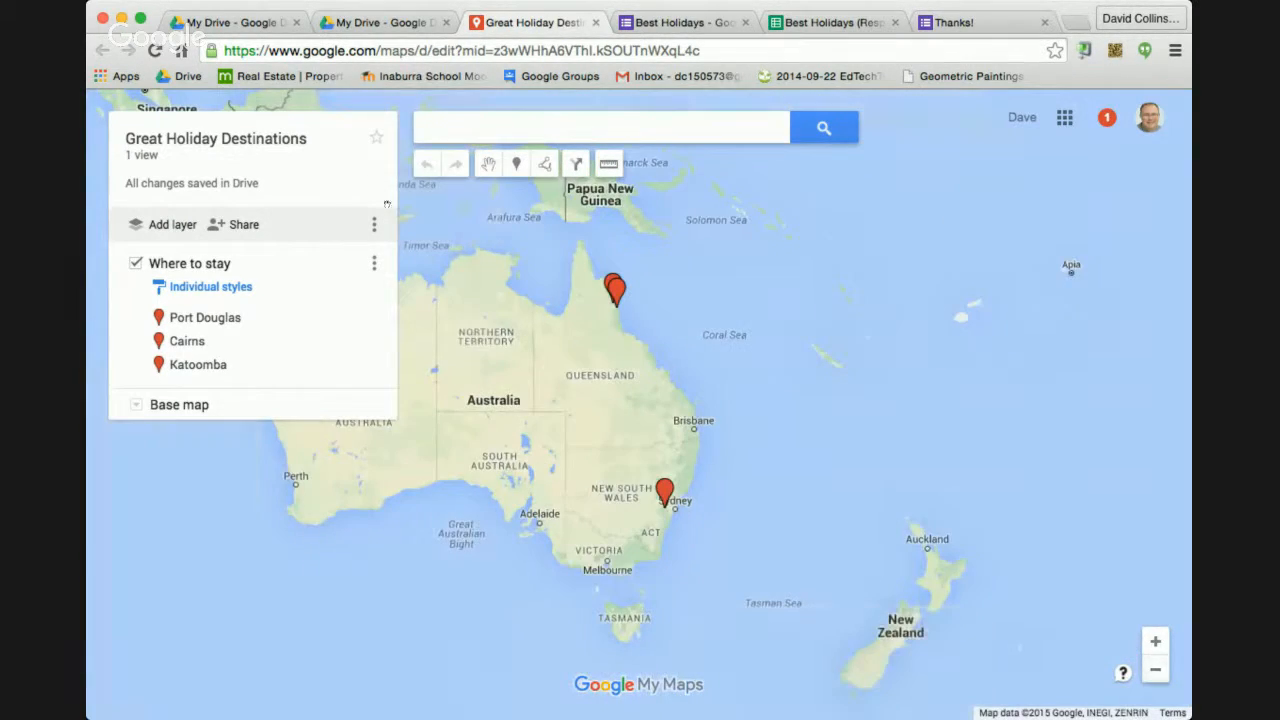
left_click_drag(672, 350, 922, 384)
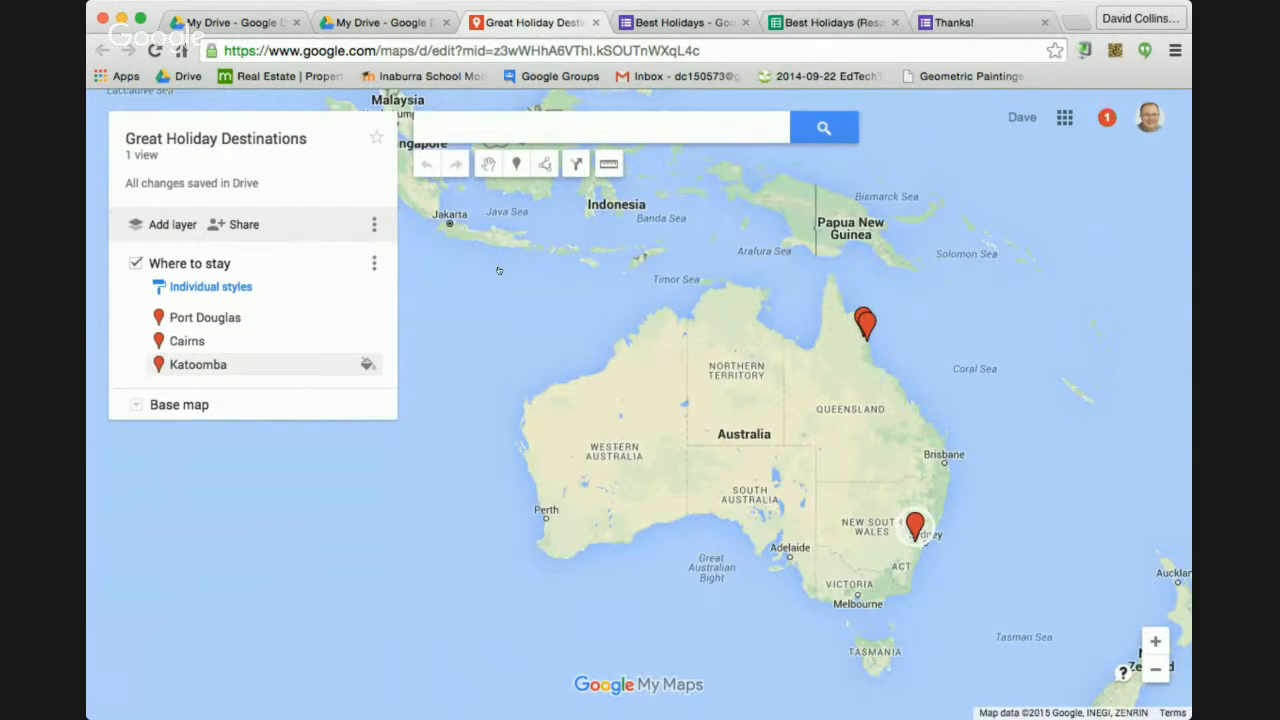
left_click(200, 364)
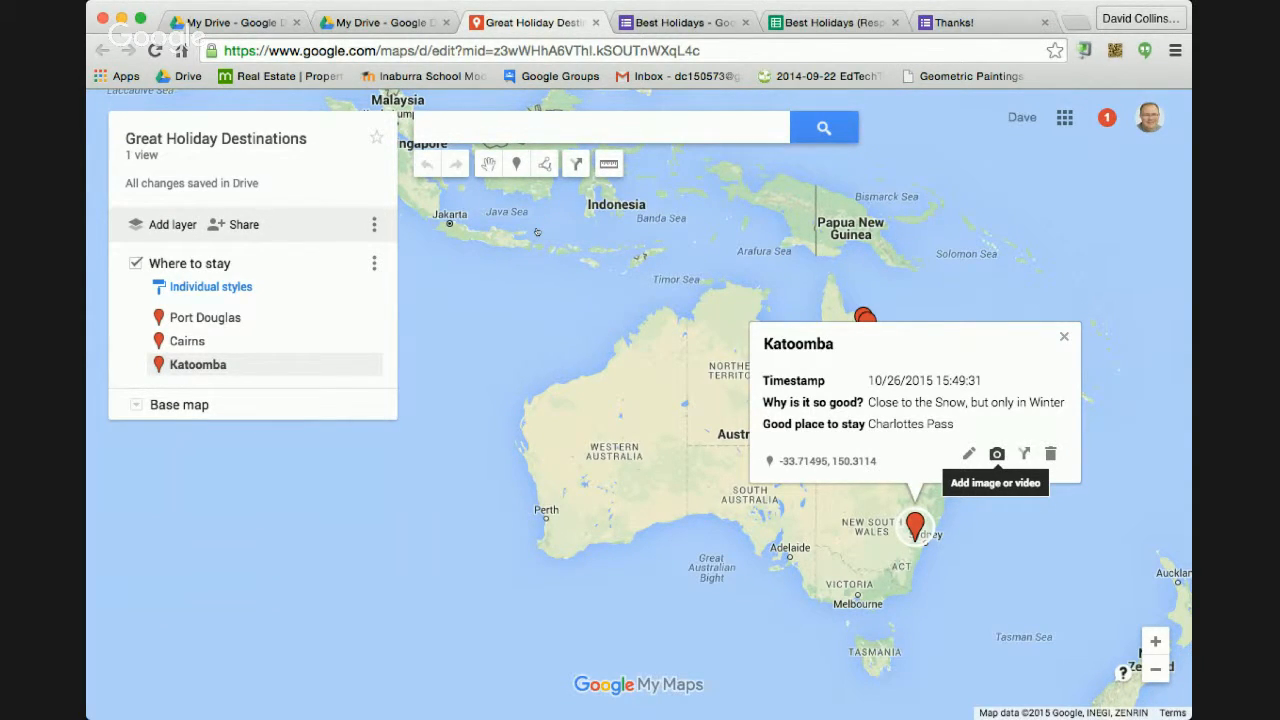
left_click(1064, 337)
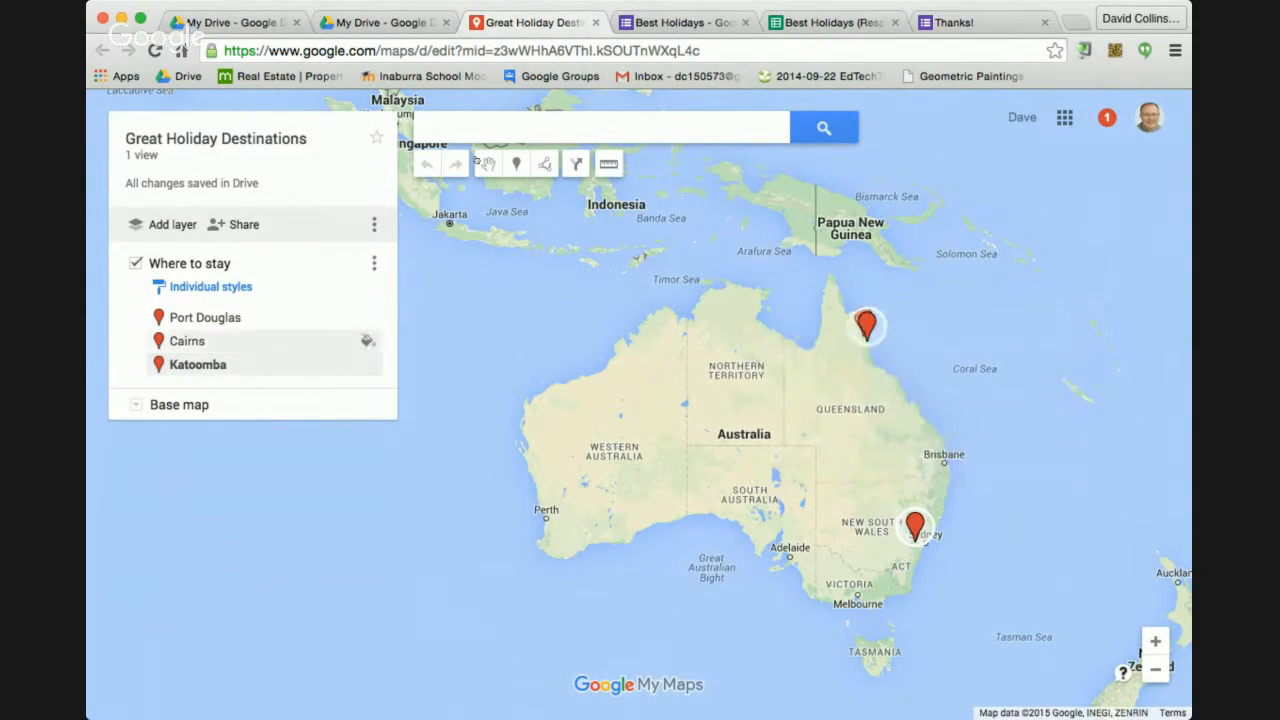
Step: Check the details of the Cairns placemark and examine its location closely on the Queensland coast
left_click(187, 341)
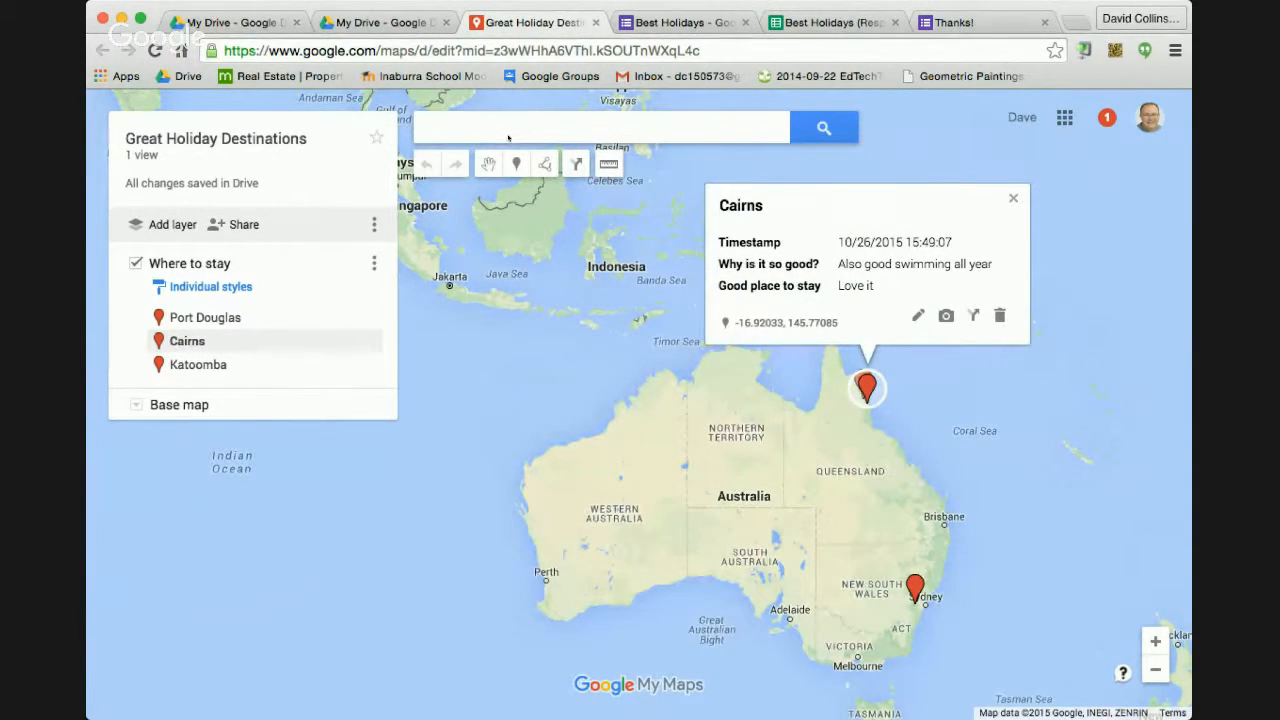
double_click(624, 325)
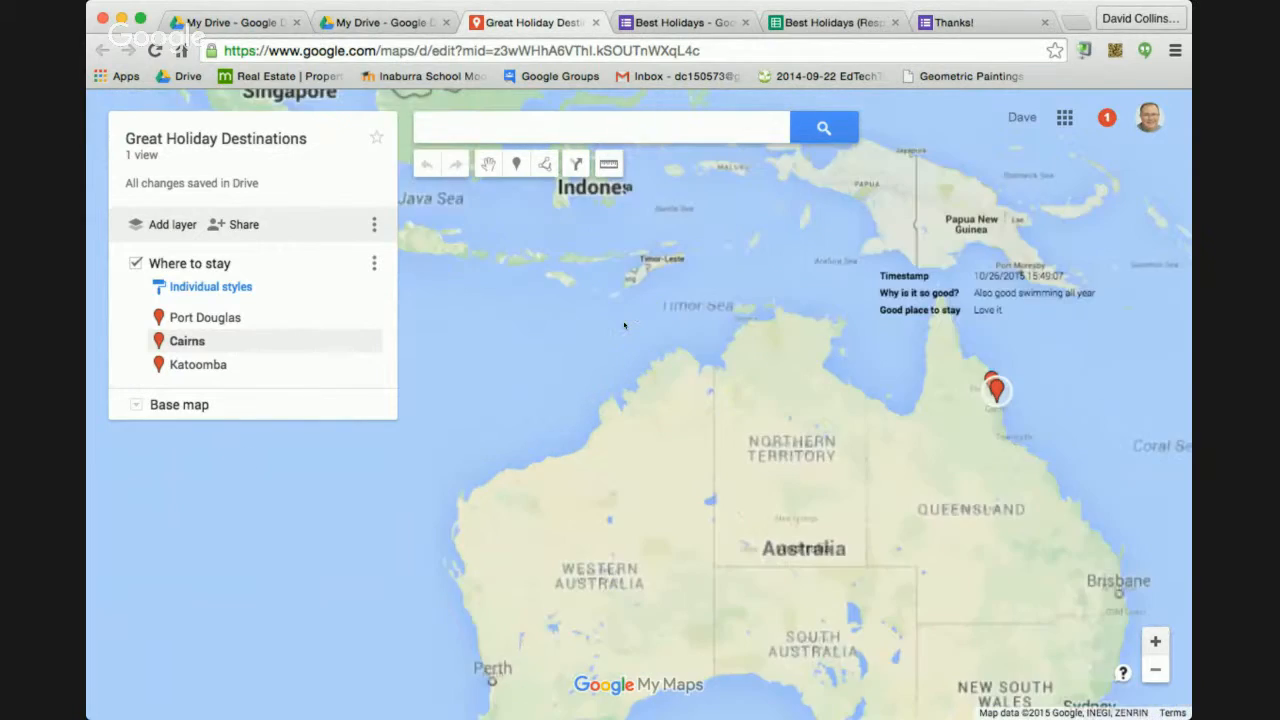
scroll(624, 325, "up", 3)
mouse_move(974, 195)
left_mouse_down()
mouse_move(352, 125)
mouse_move(398, 312)
left_mouse_up()
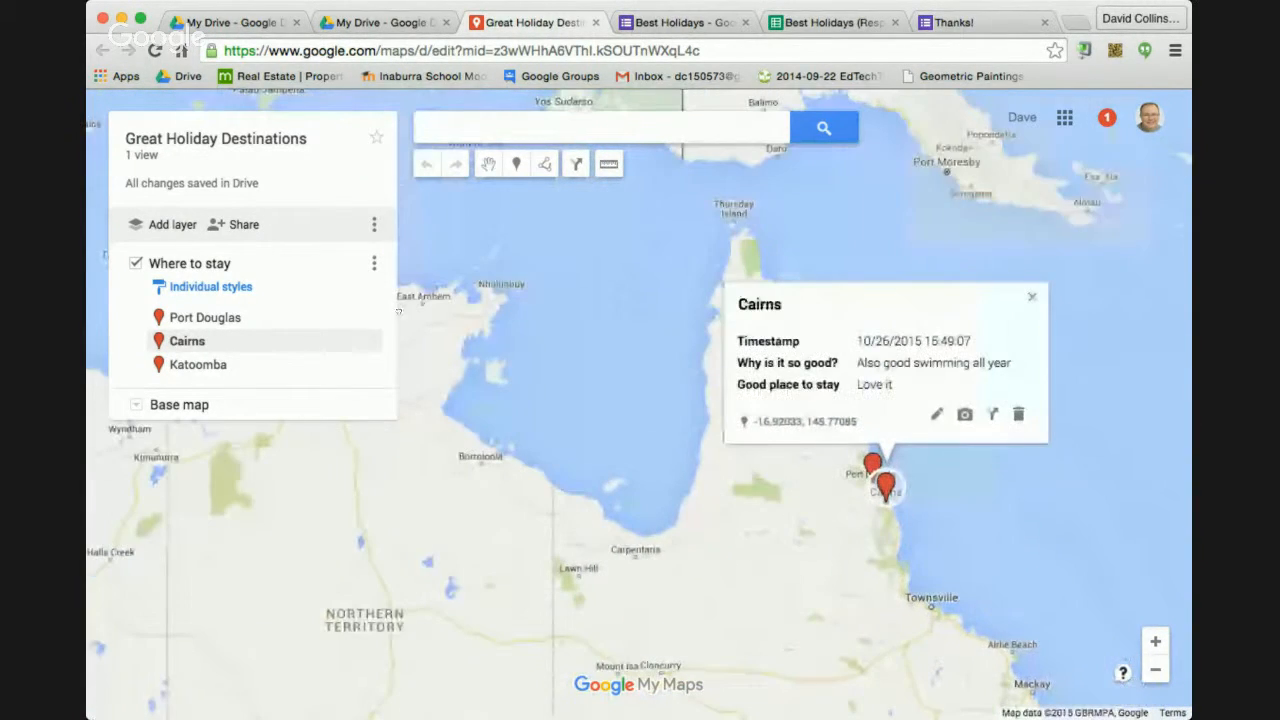
scroll(599, 320, "up", 2)
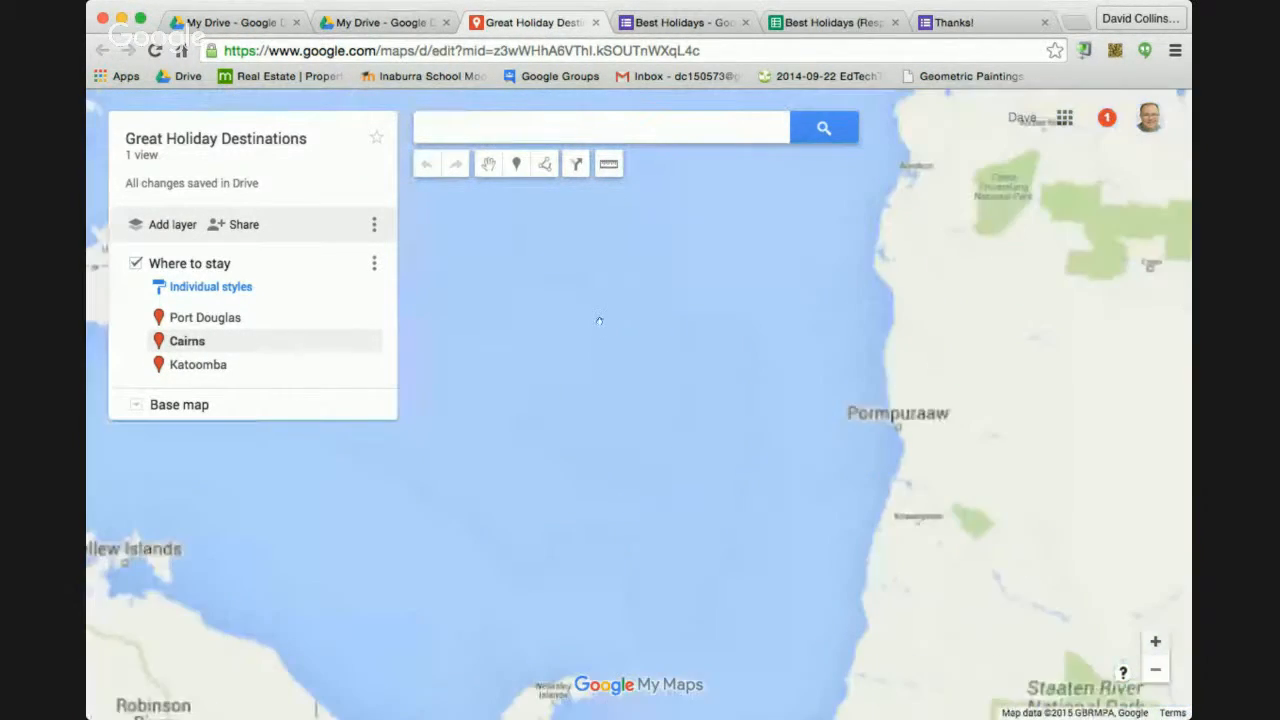
left_click_drag(925, 428, 279, 197)
left_click_drag(870, 280, 665, 262)
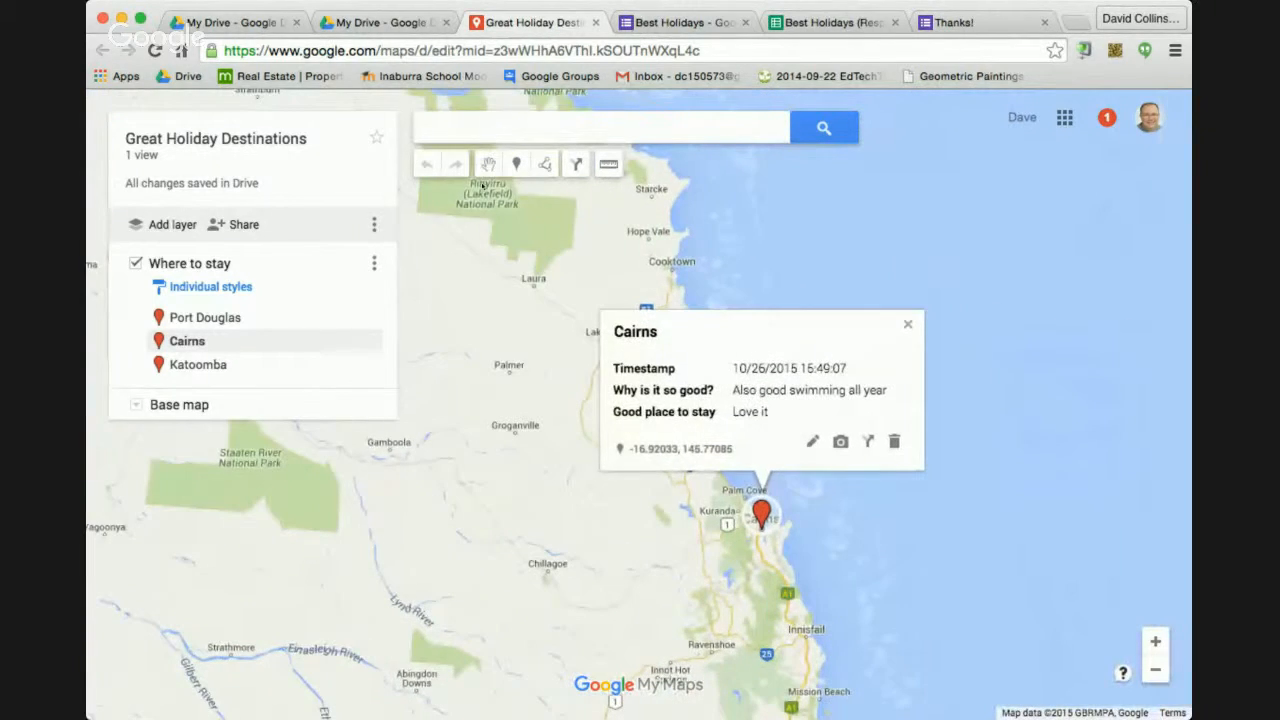
Step: Check the details of the Port Douglas placemark and close its information card
left_click(488, 178)
left_click(366, 317)
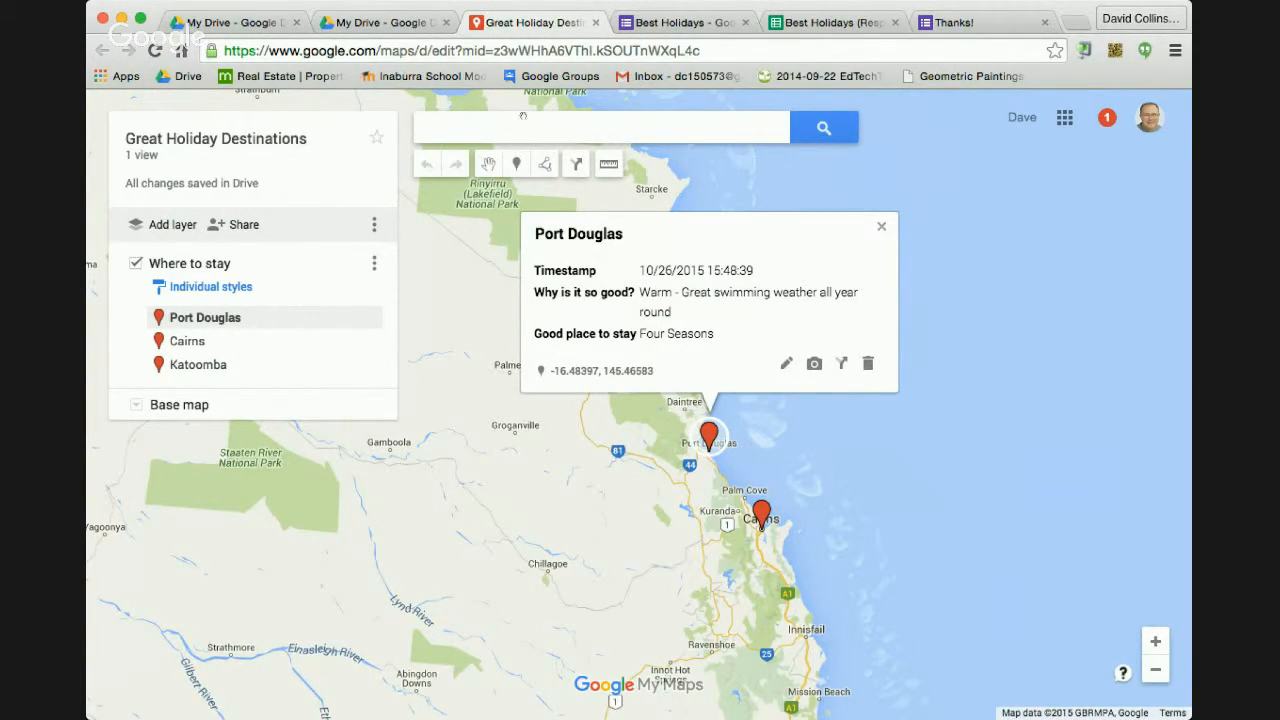
left_click(881, 227)
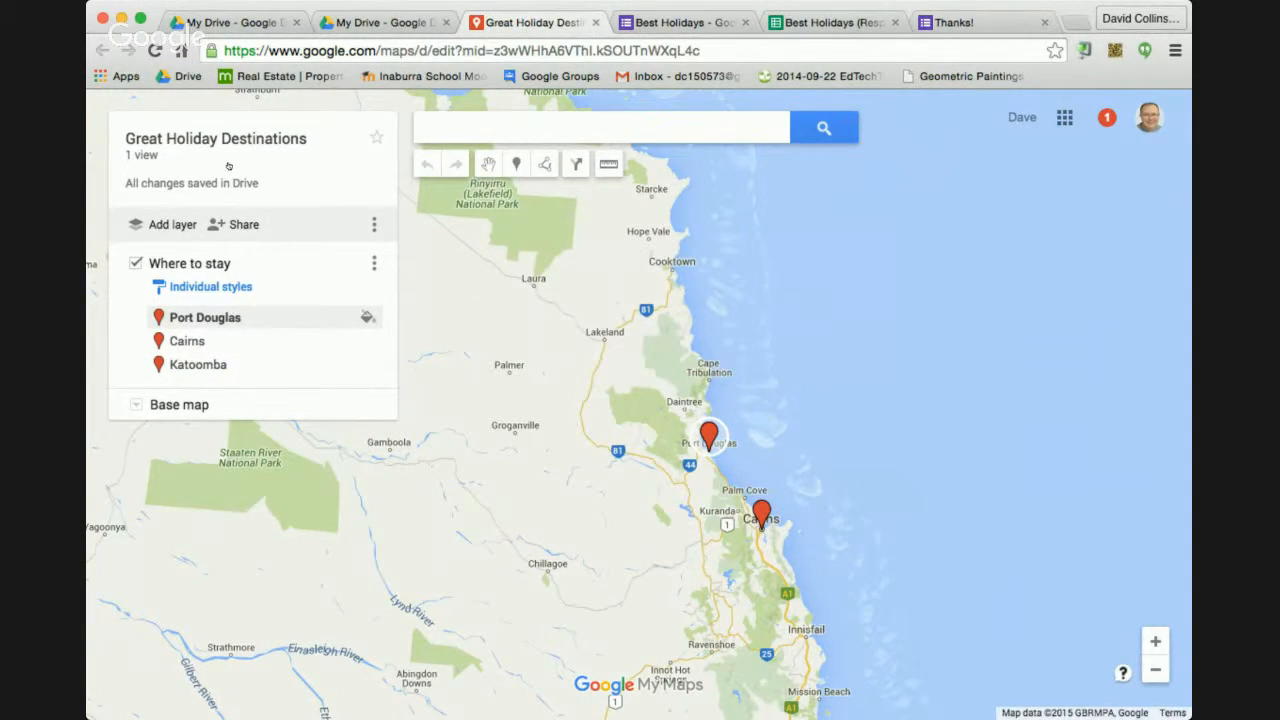
Step: Colour the Port Douglas marker blue and the Cairns marker orange
left_click(367, 317)
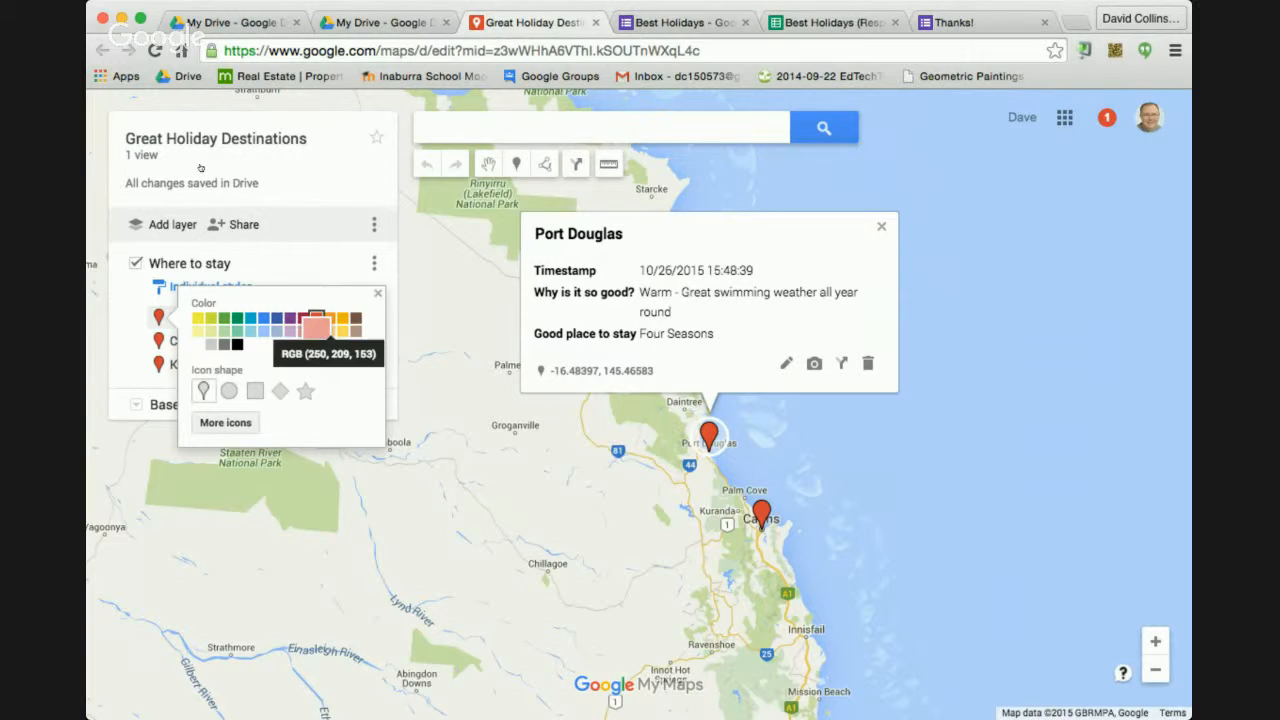
left_click(263, 317)
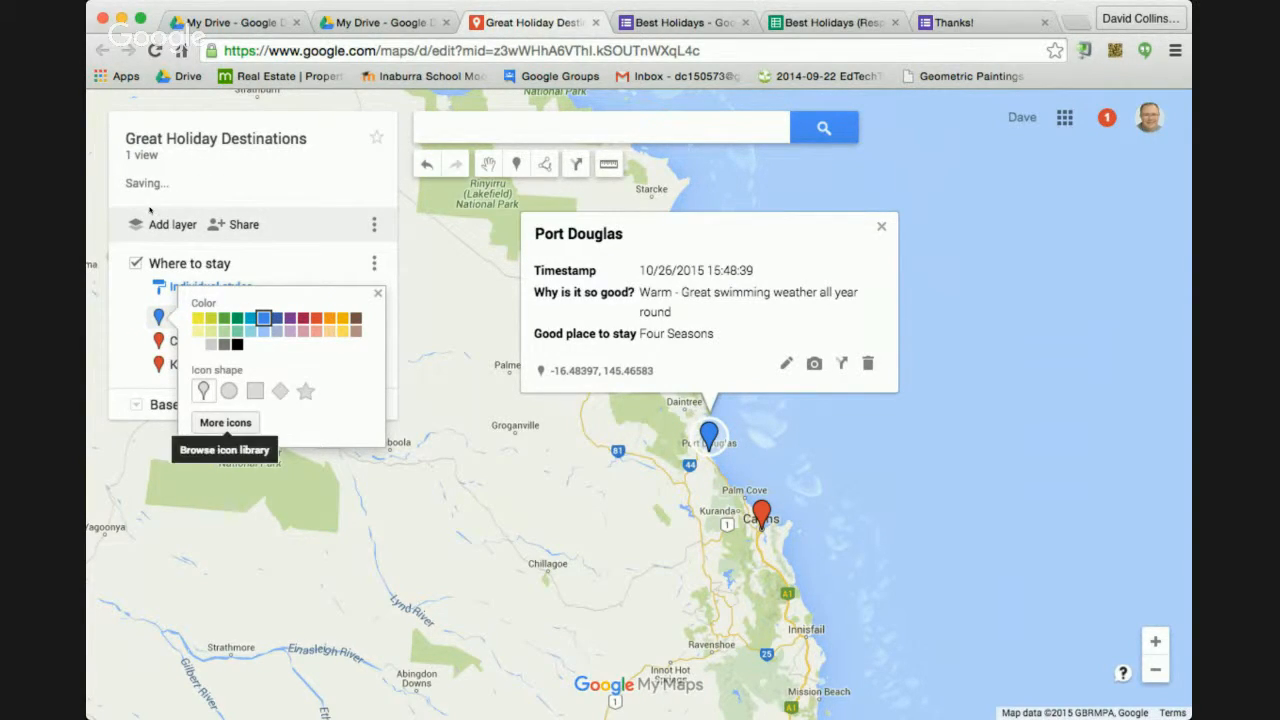
left_click(160, 341)
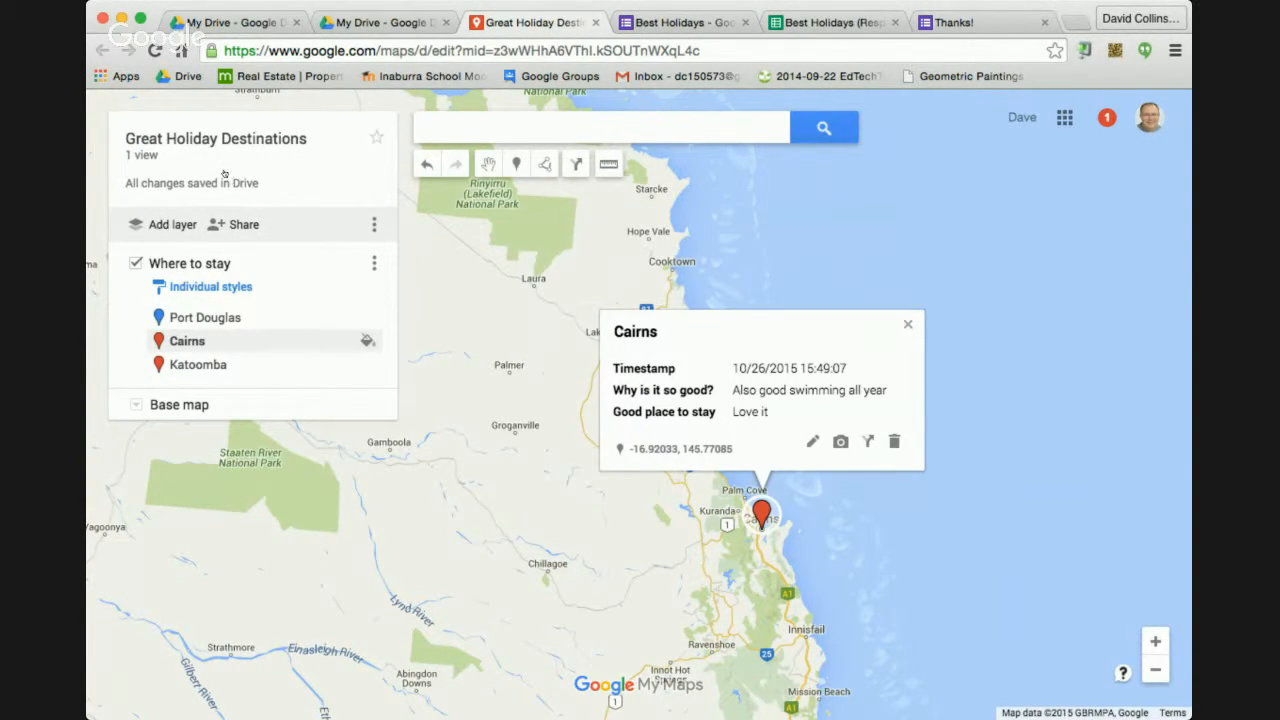
left_click(367, 340)
left_click(329, 341)
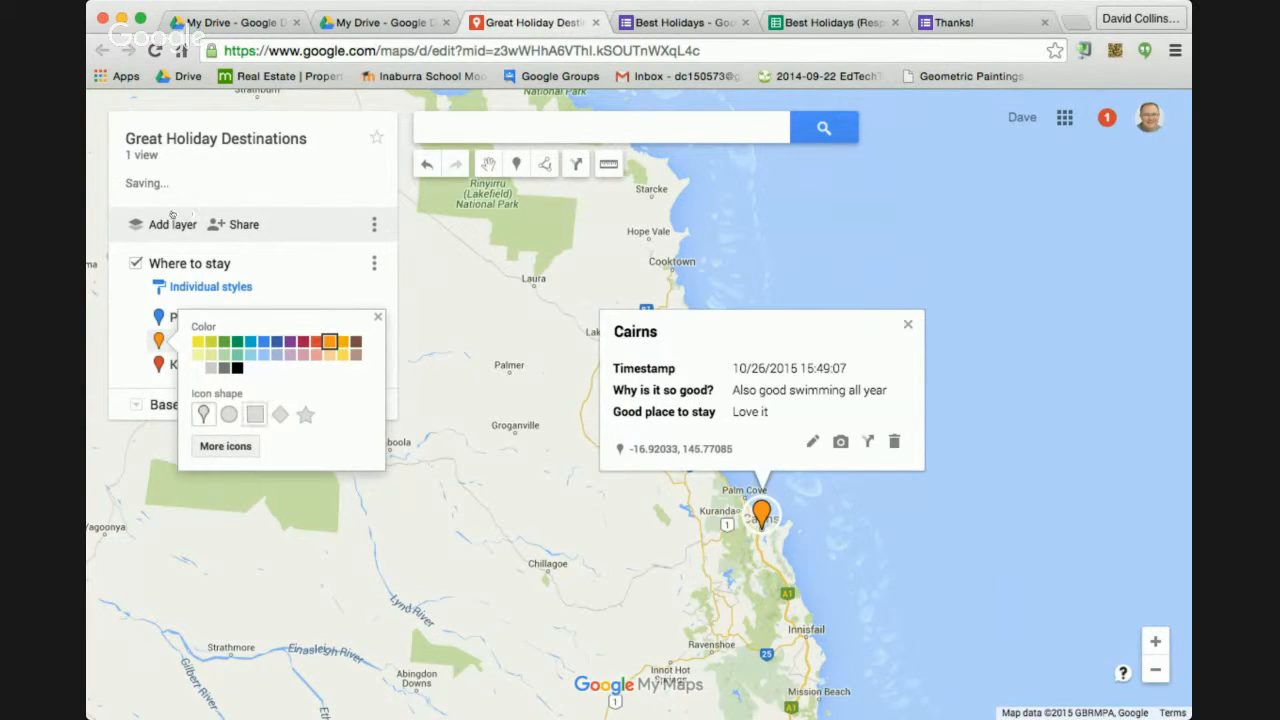
left_click(240, 162)
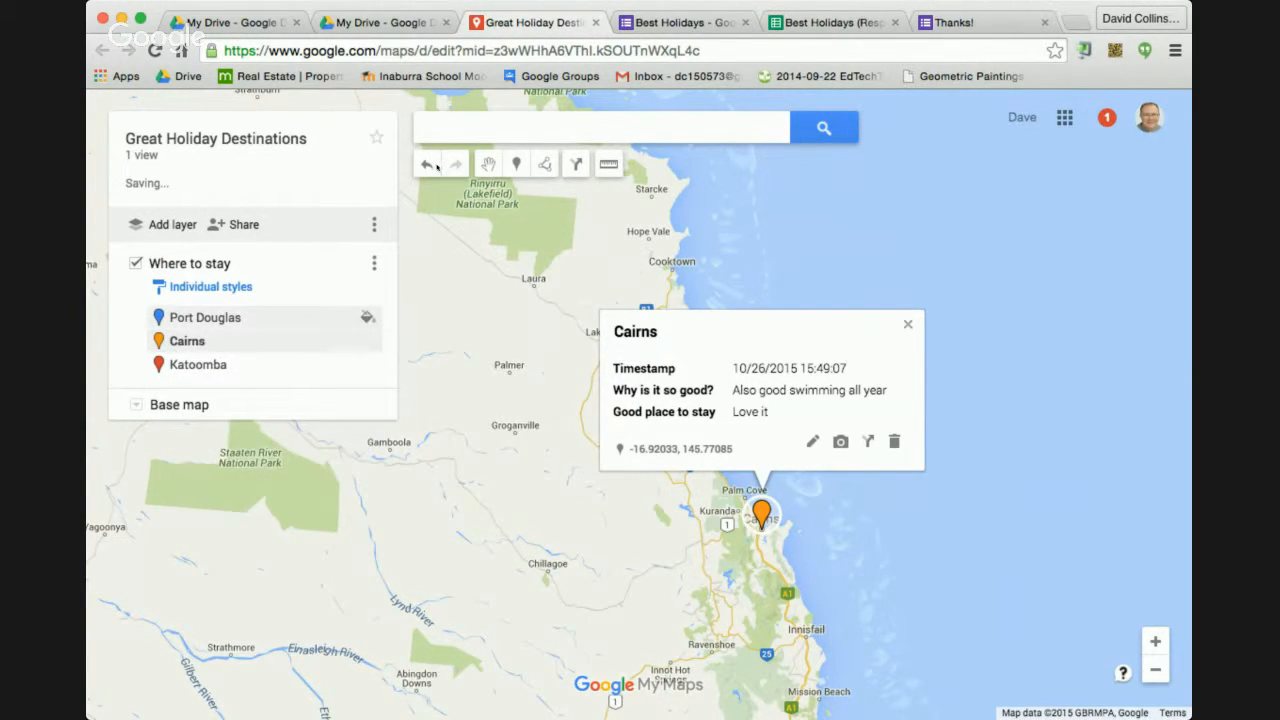
left_click(481, 243)
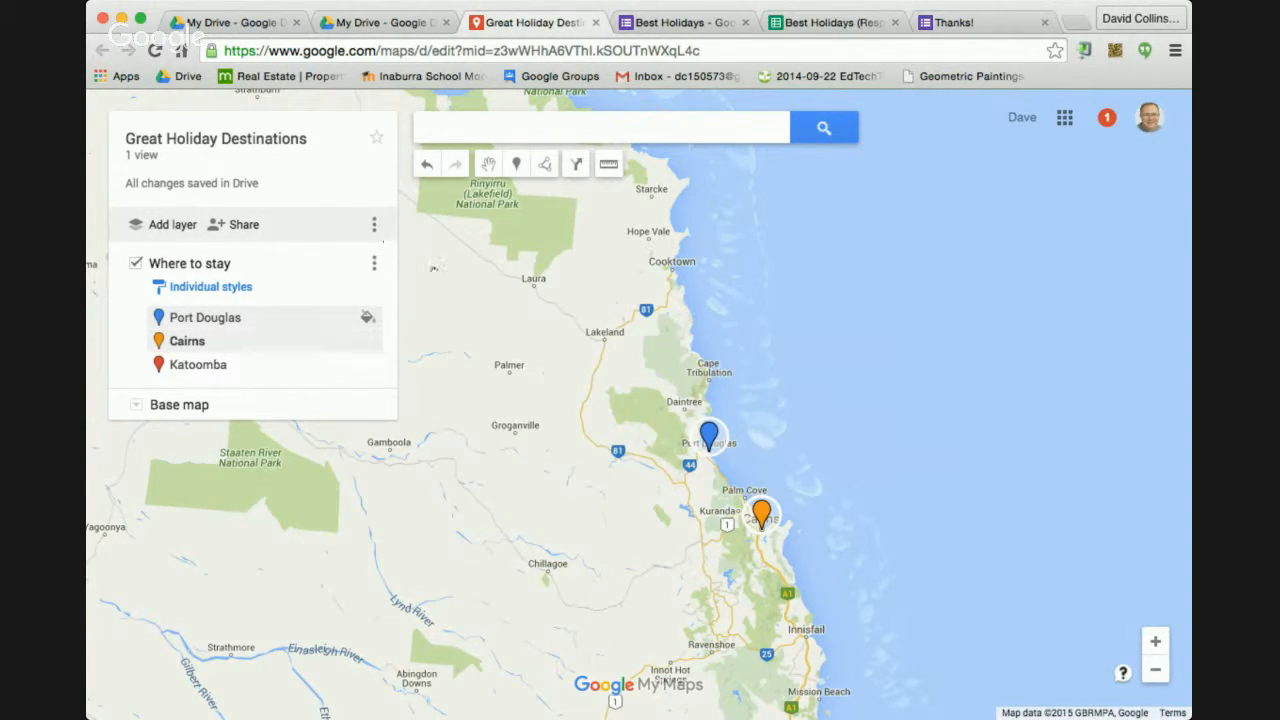
Step: Review the recoloured markers across the whole of Australia and view the Cairns placemark's details again
scroll(618, 340, "down", 3)
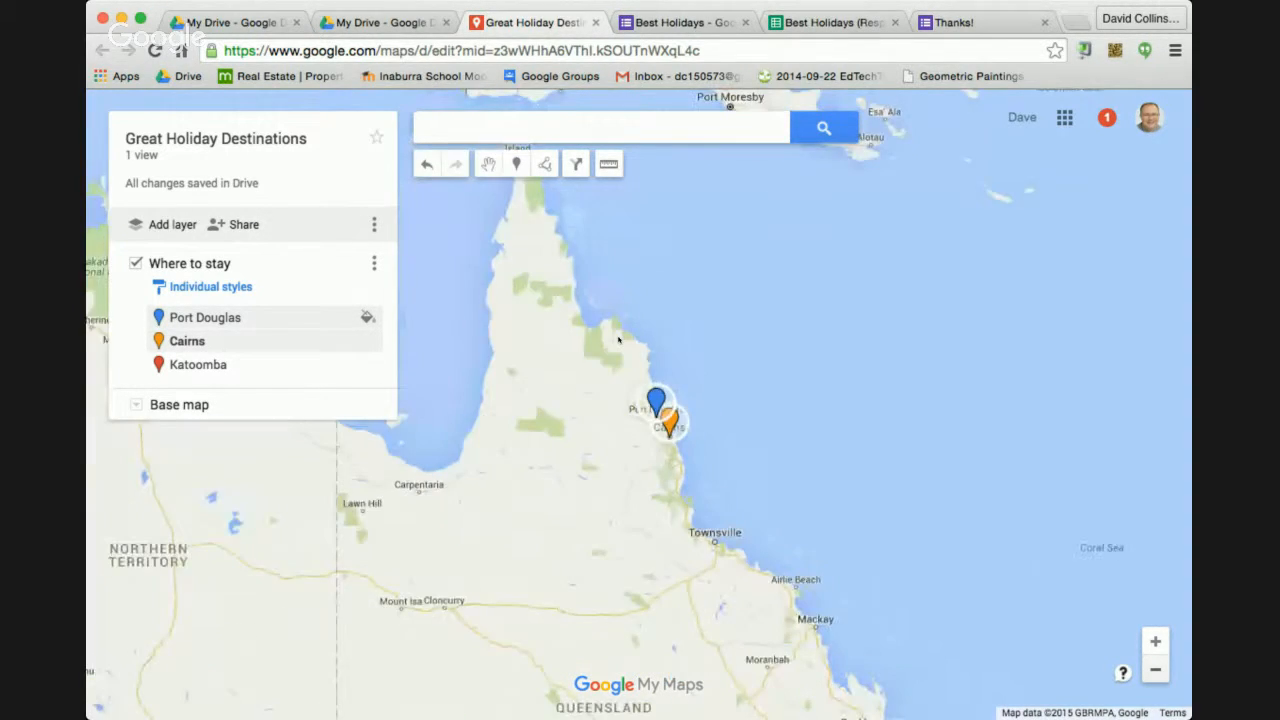
scroll(618, 340, "down", 1)
left_click_drag(423, 303, 441, 235)
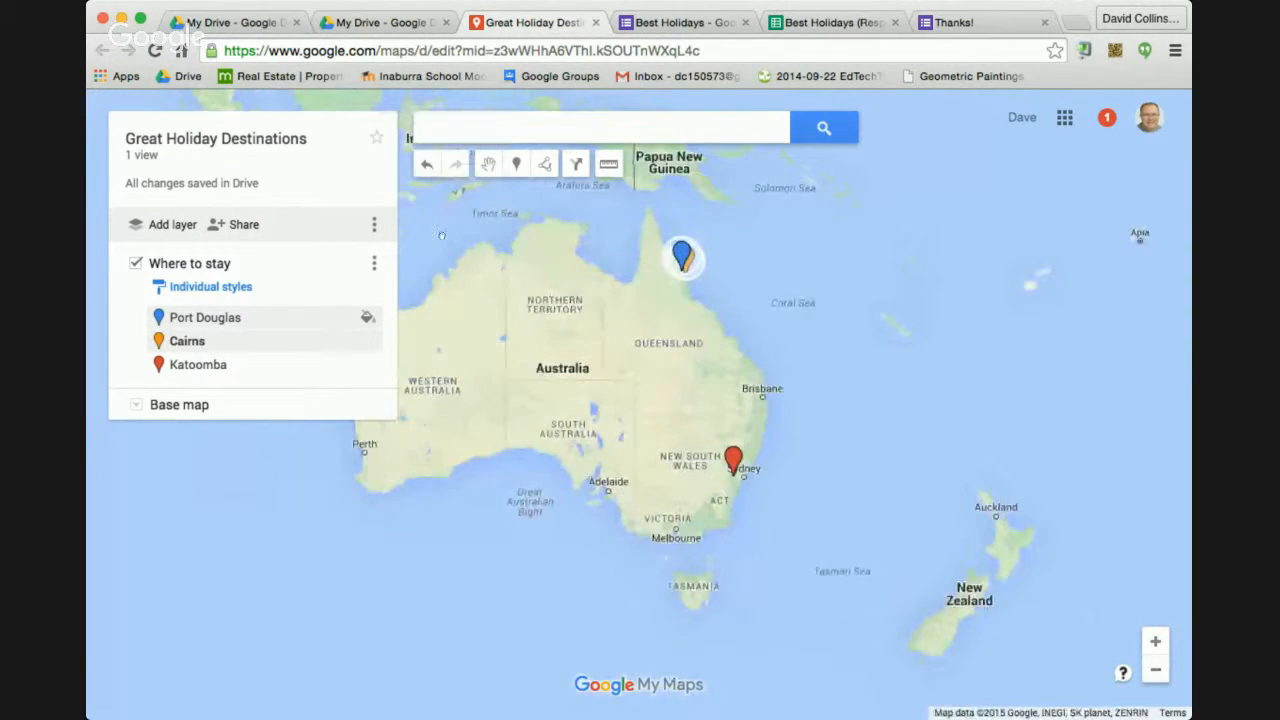
left_click_drag(385, 176, 425, 161)
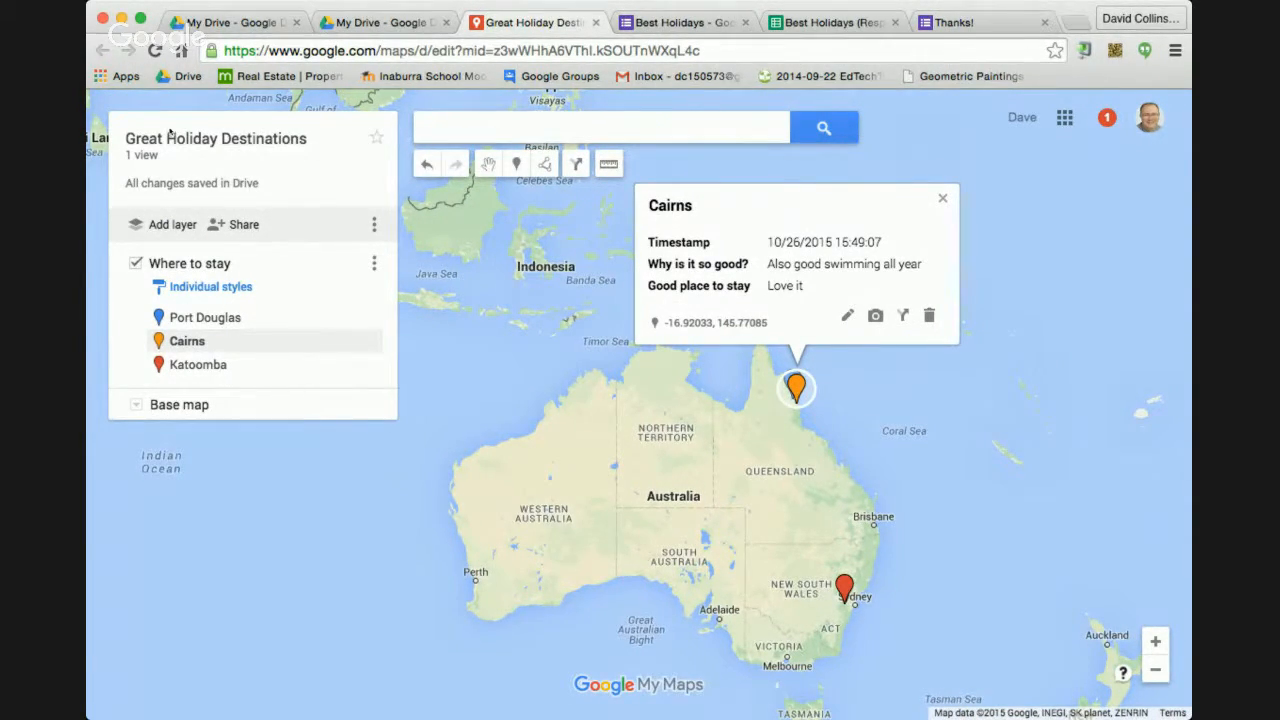
Step: Share the map as public on the web, letting anyone view it without signing in, and close the sharing settings
left_click(244, 224)
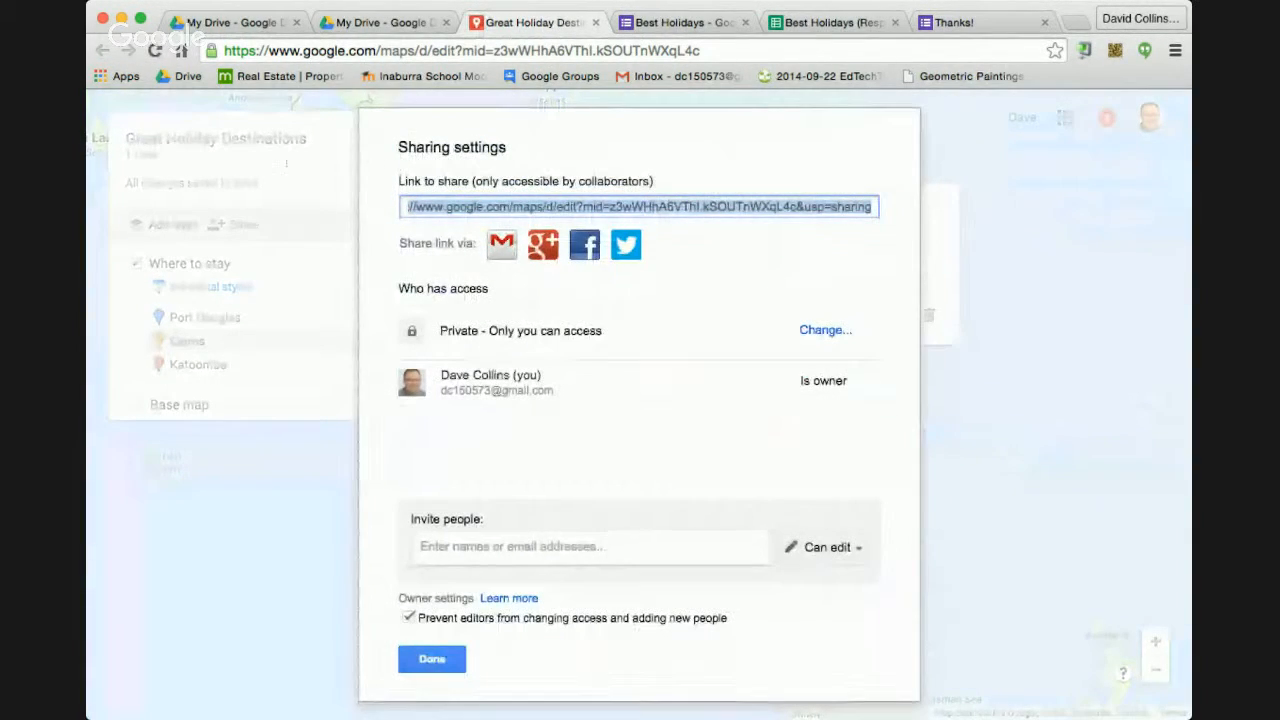
key("Tab")
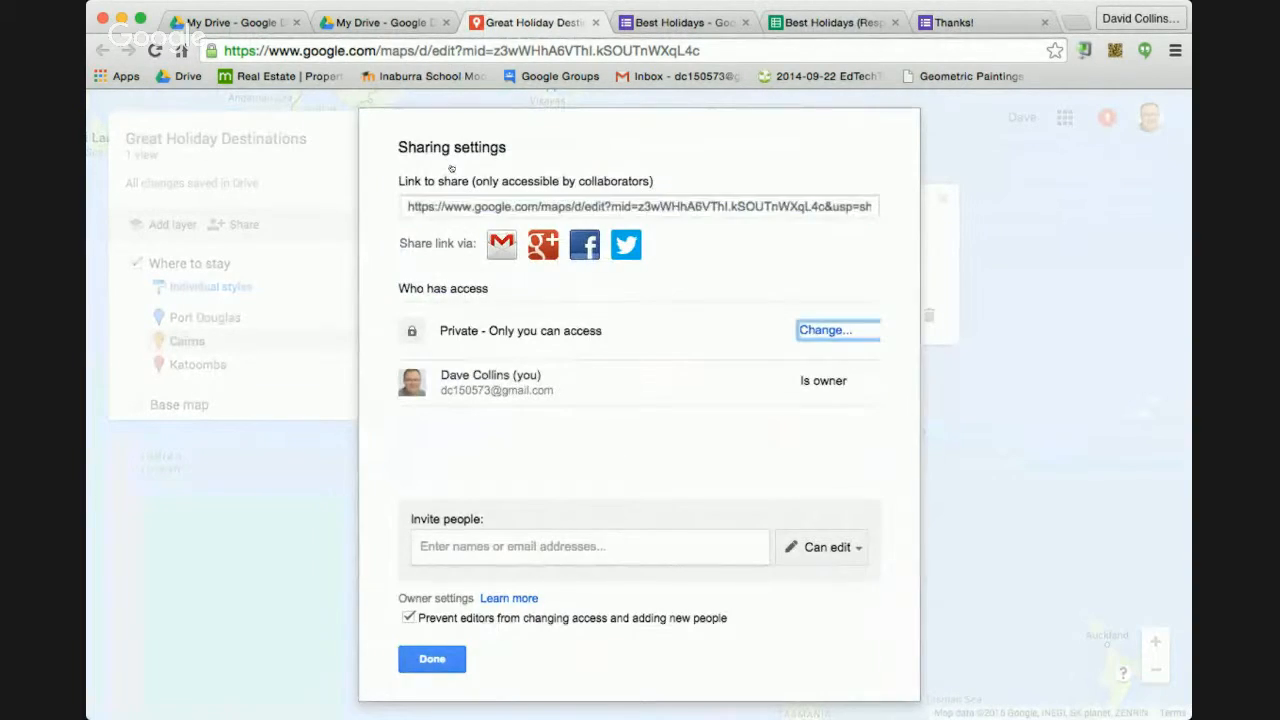
key("Return")
left_click(435, 338)
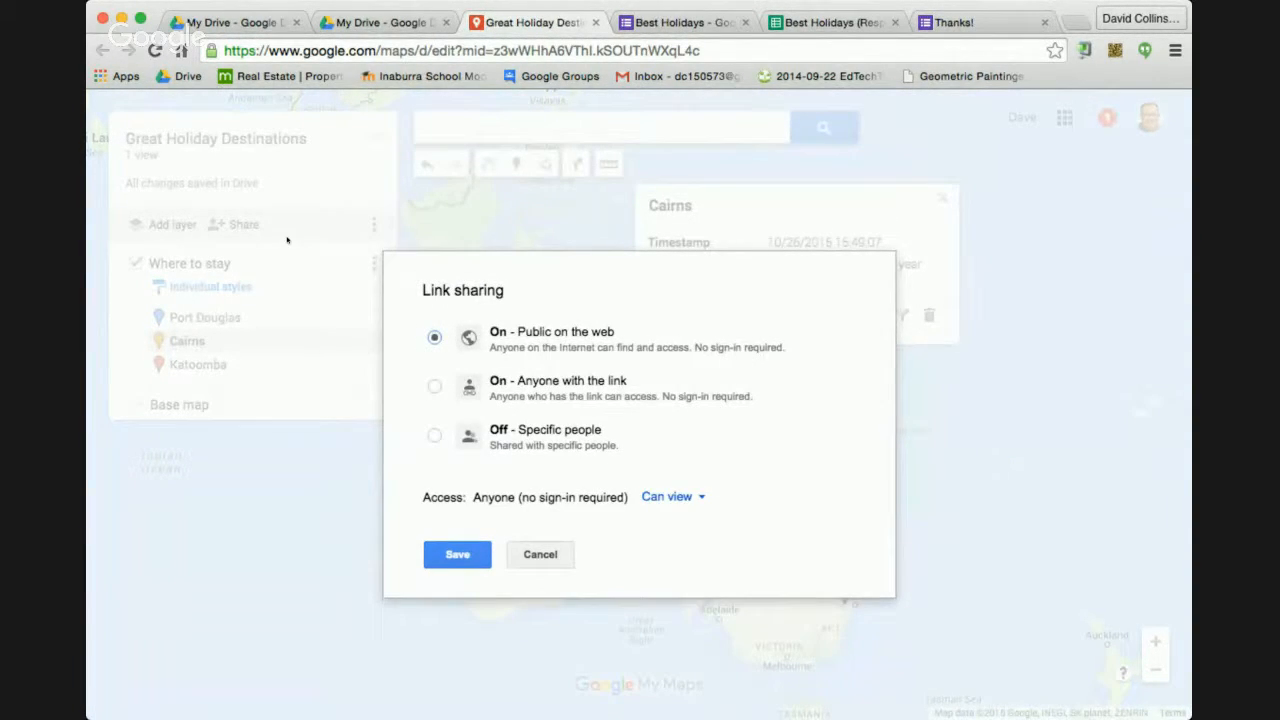
key("Return")
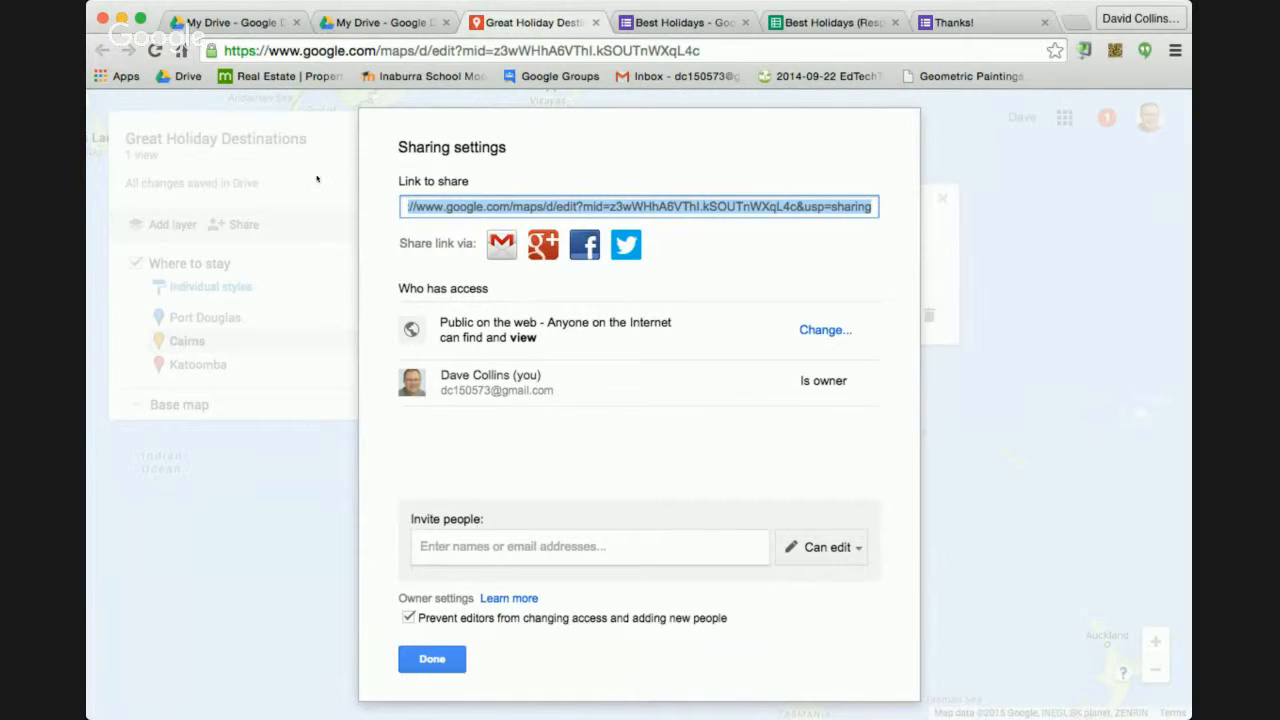
key("Return")
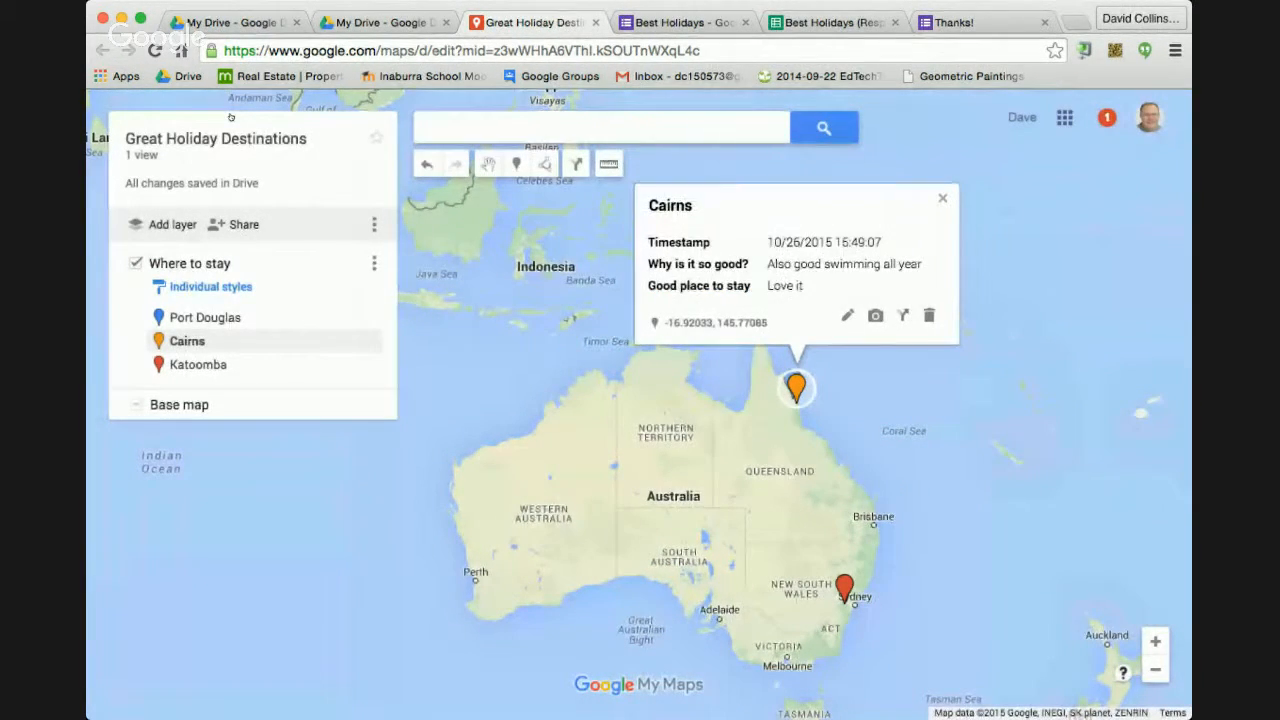
Step: Get the HTML code for embedding the Great Holiday Destinations map on a website
left_click(374, 225)
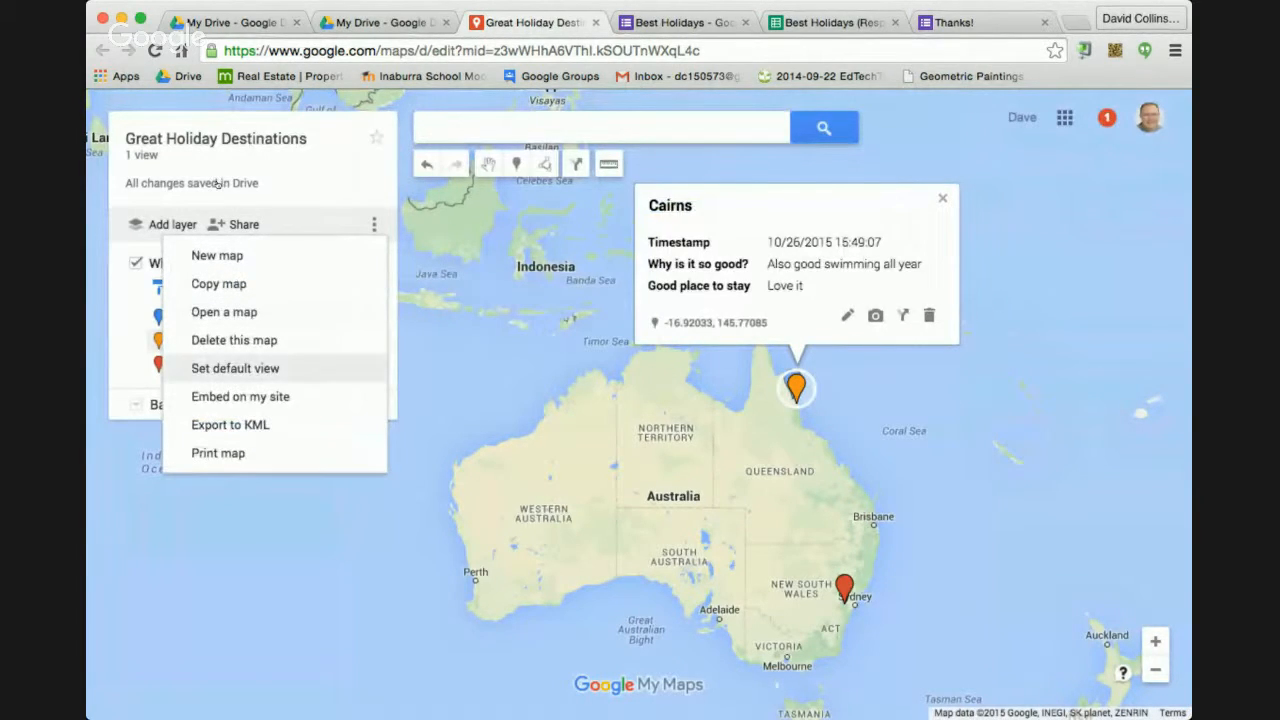
left_click(240, 396)
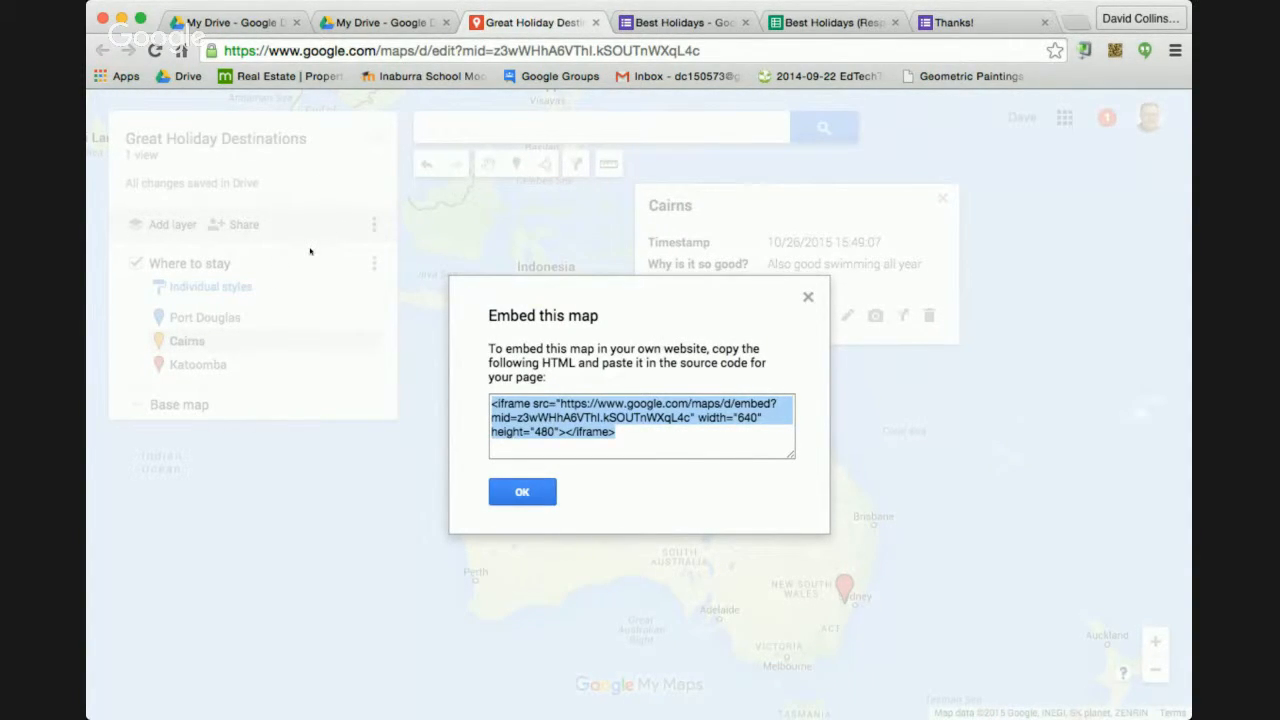
left_click(309, 250)
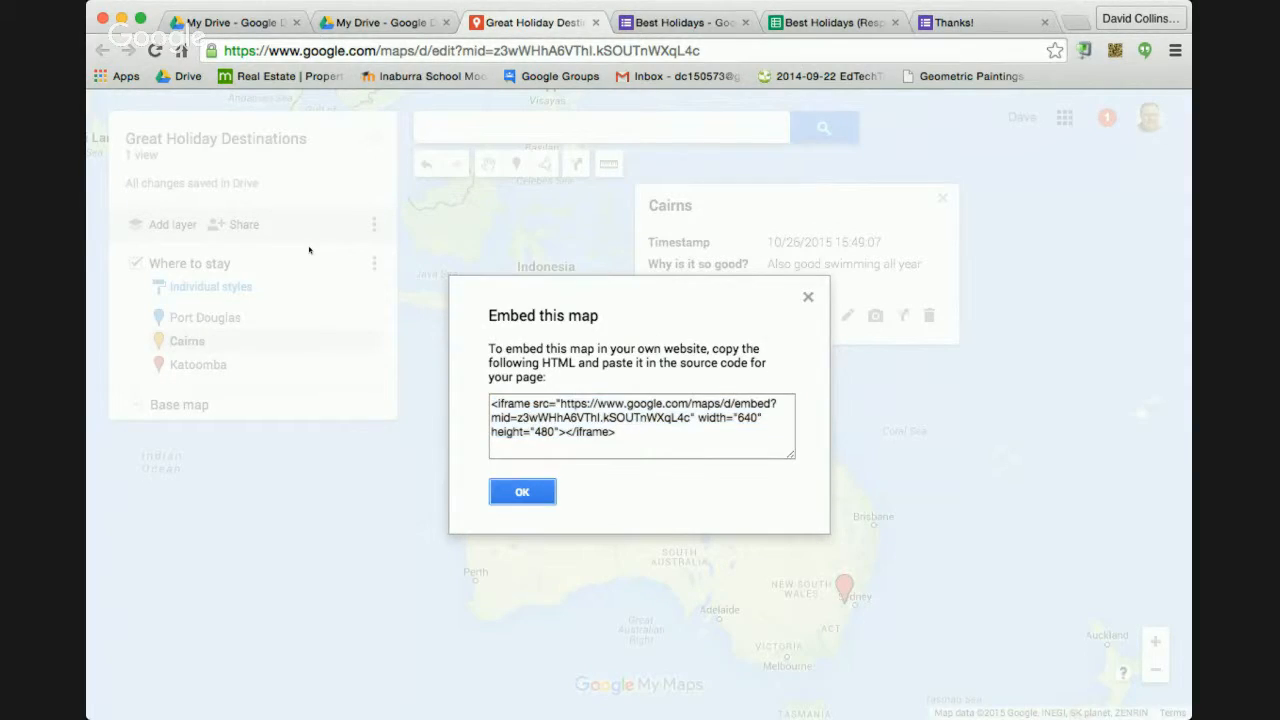
left_click(1075, 21)
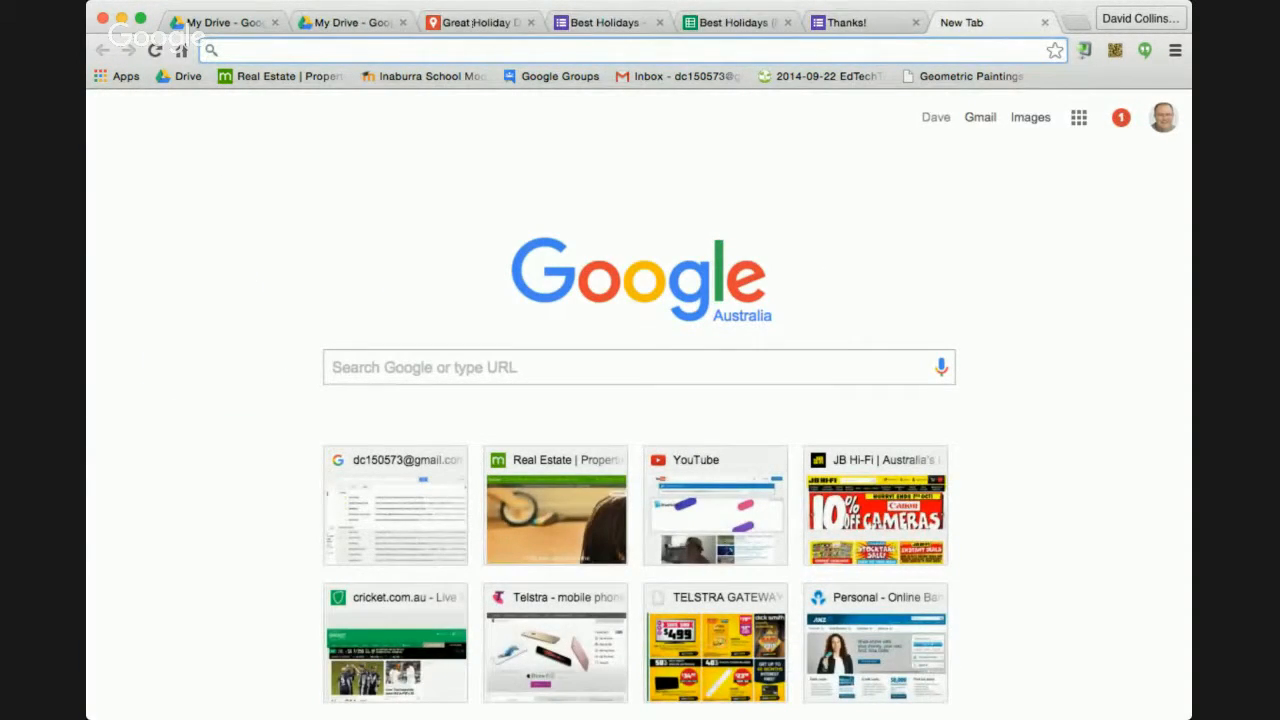
type("blogger")
key("Return")
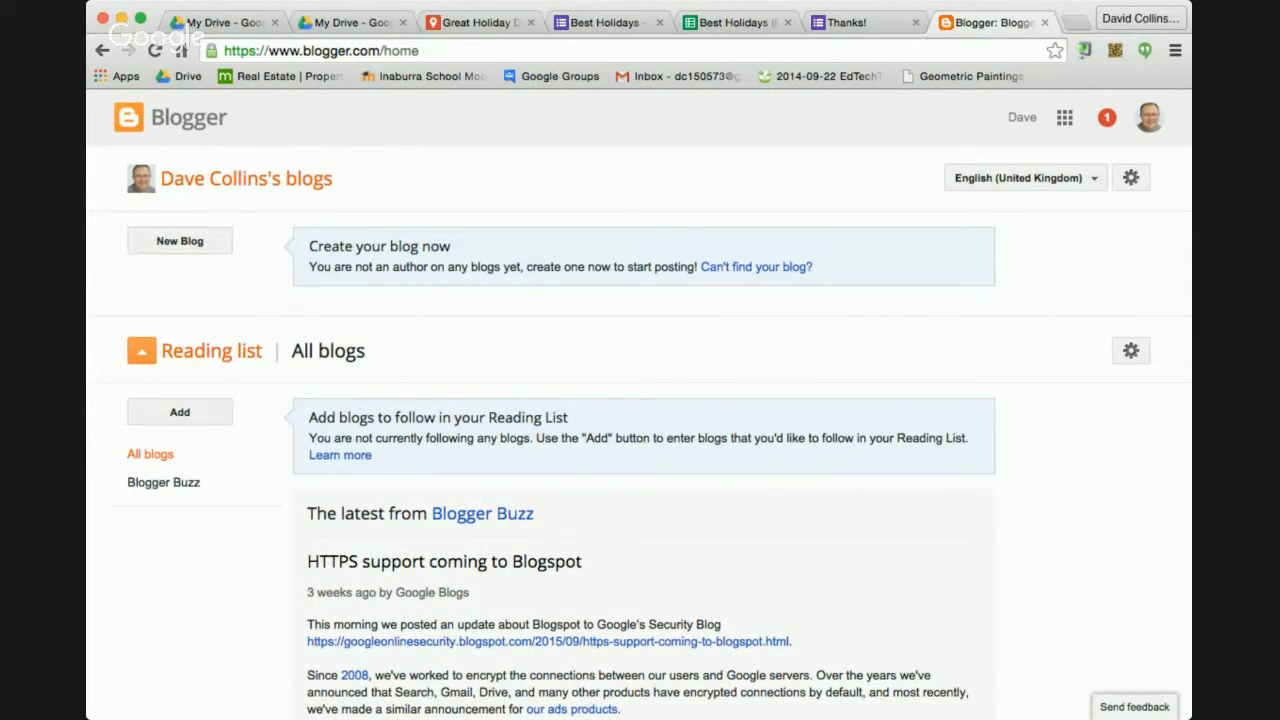
left_click(180, 241)
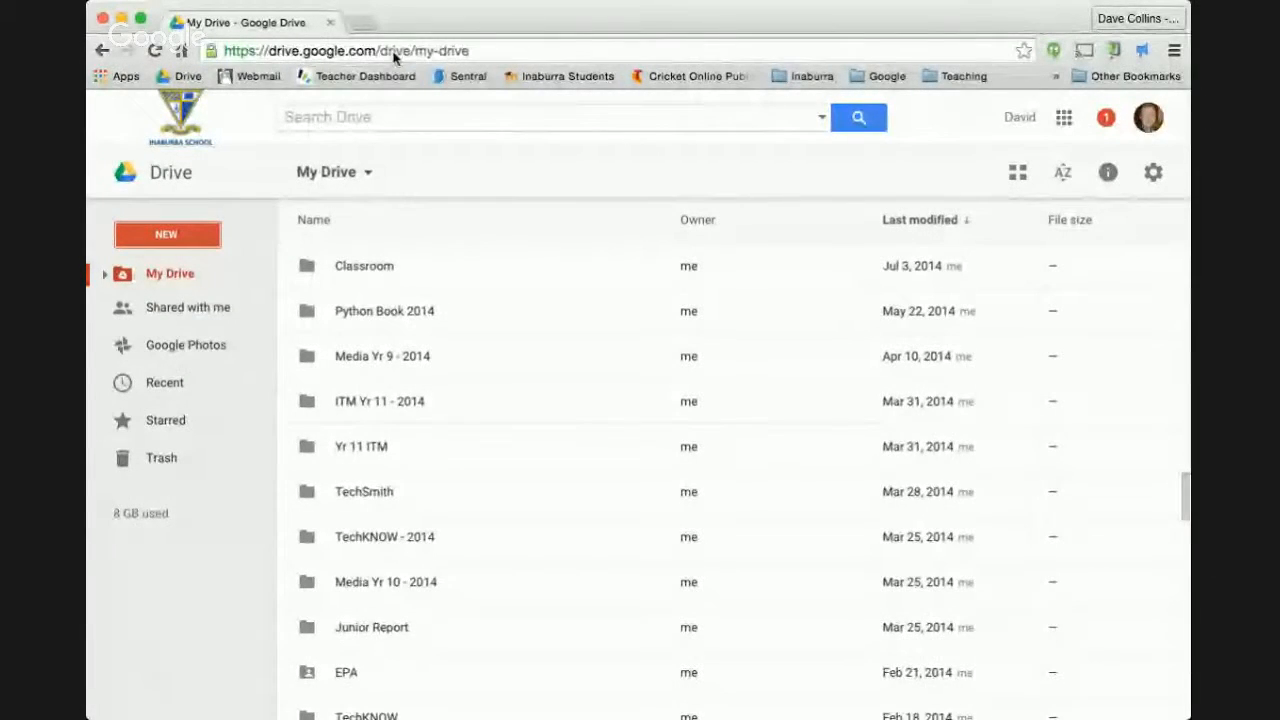
Step: Open blogger.com in a new tab of the school account's browser window and go to the existing blog's overview
left_click(362, 24)
type("b")
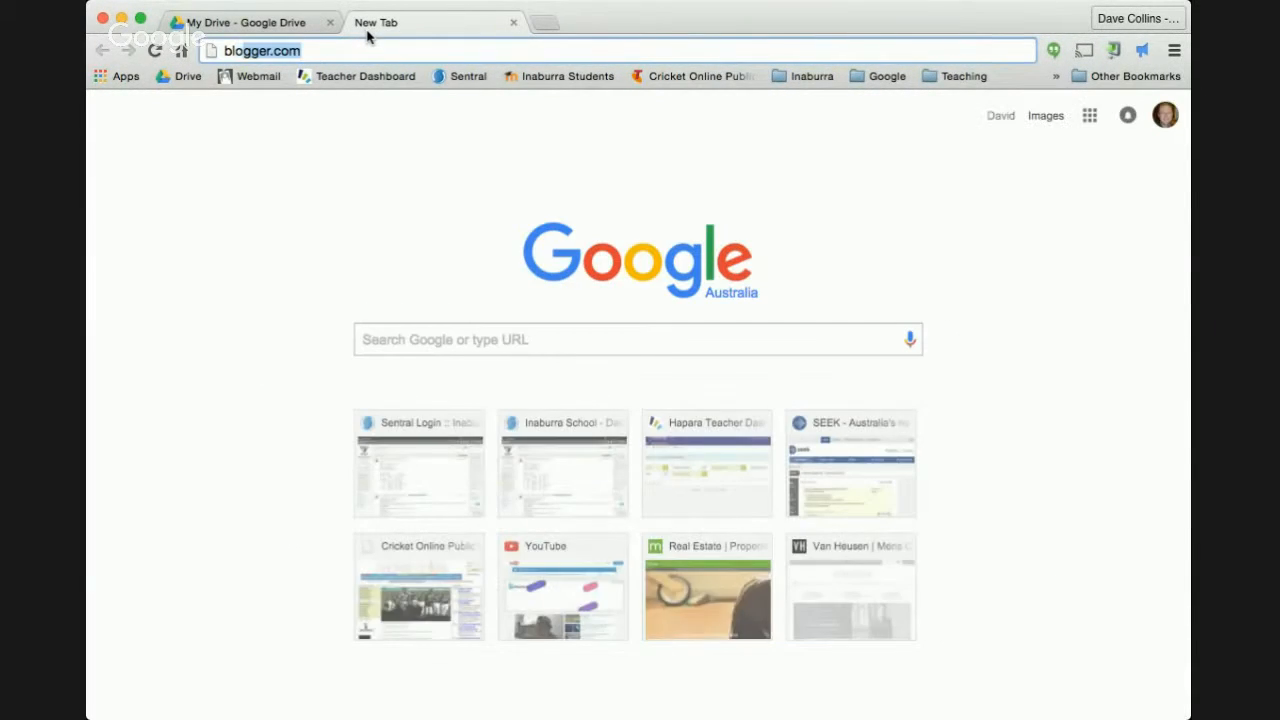
type("logger.com")
key("Return")
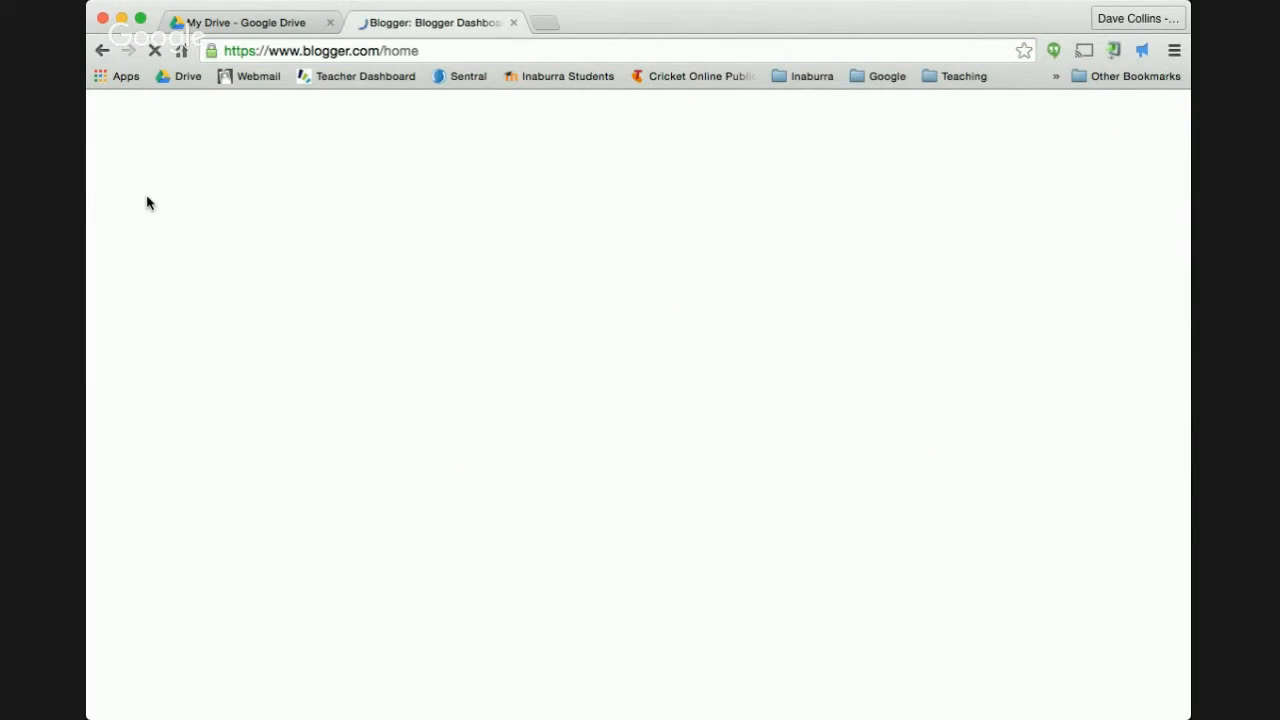
left_click(381, 229)
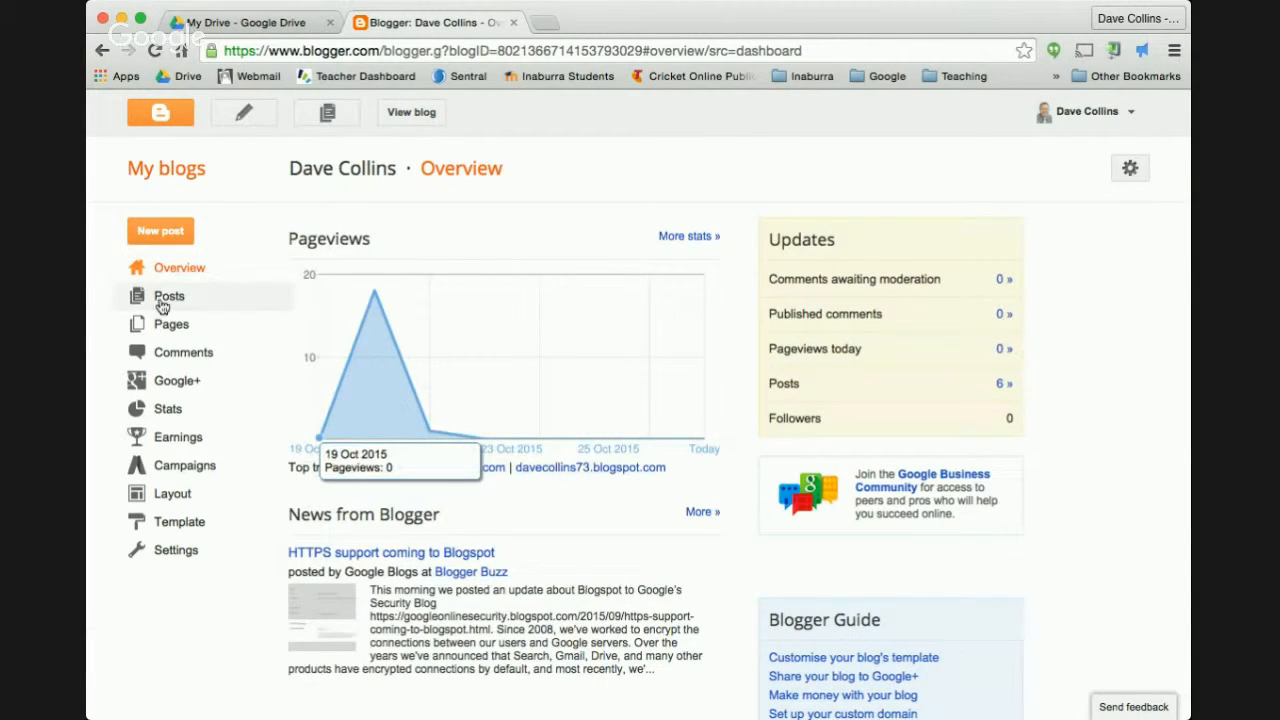
Step: Start a new blog post titled "Map of cool holiday destinations"
left_click(200, 297)
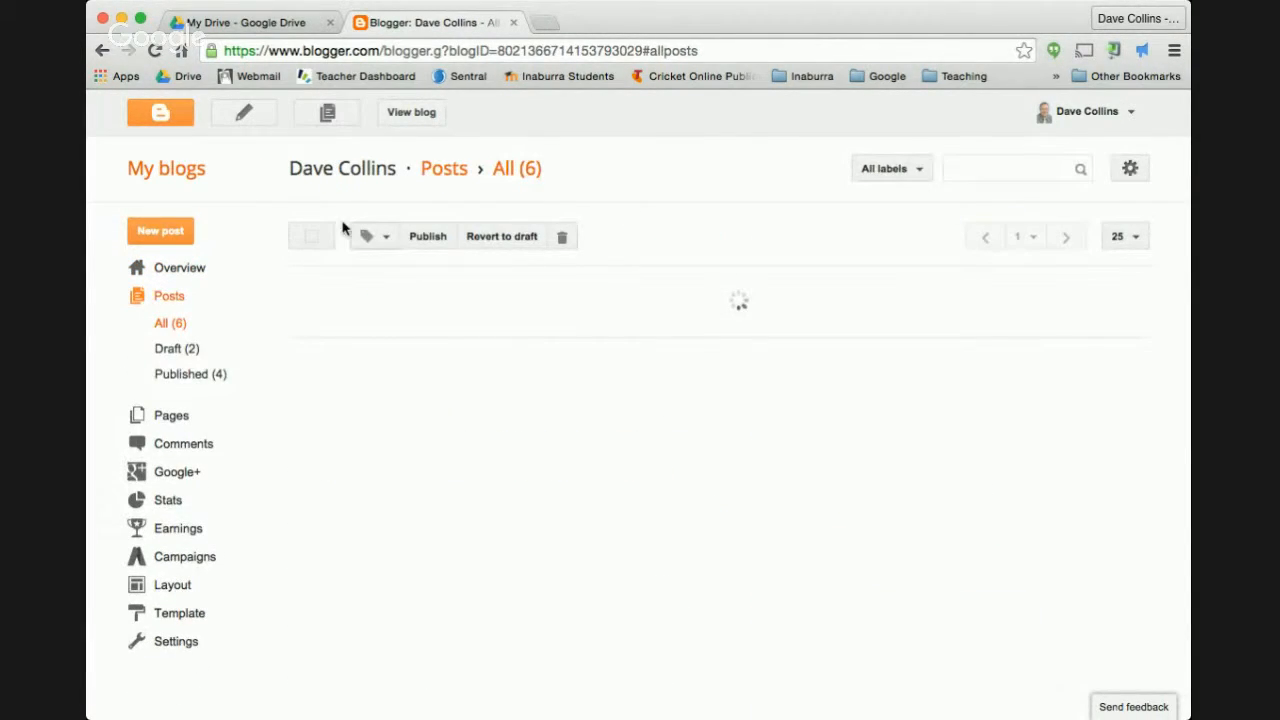
left_click(170, 234)
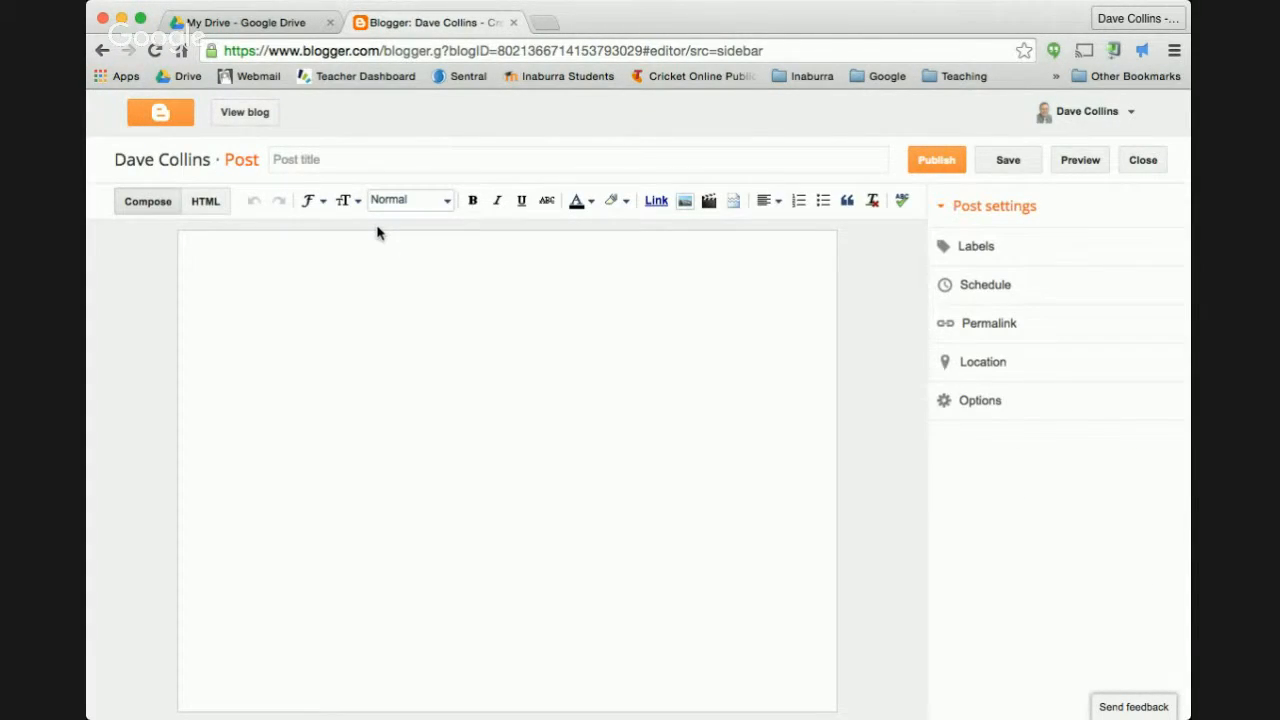
left_click(325, 160)
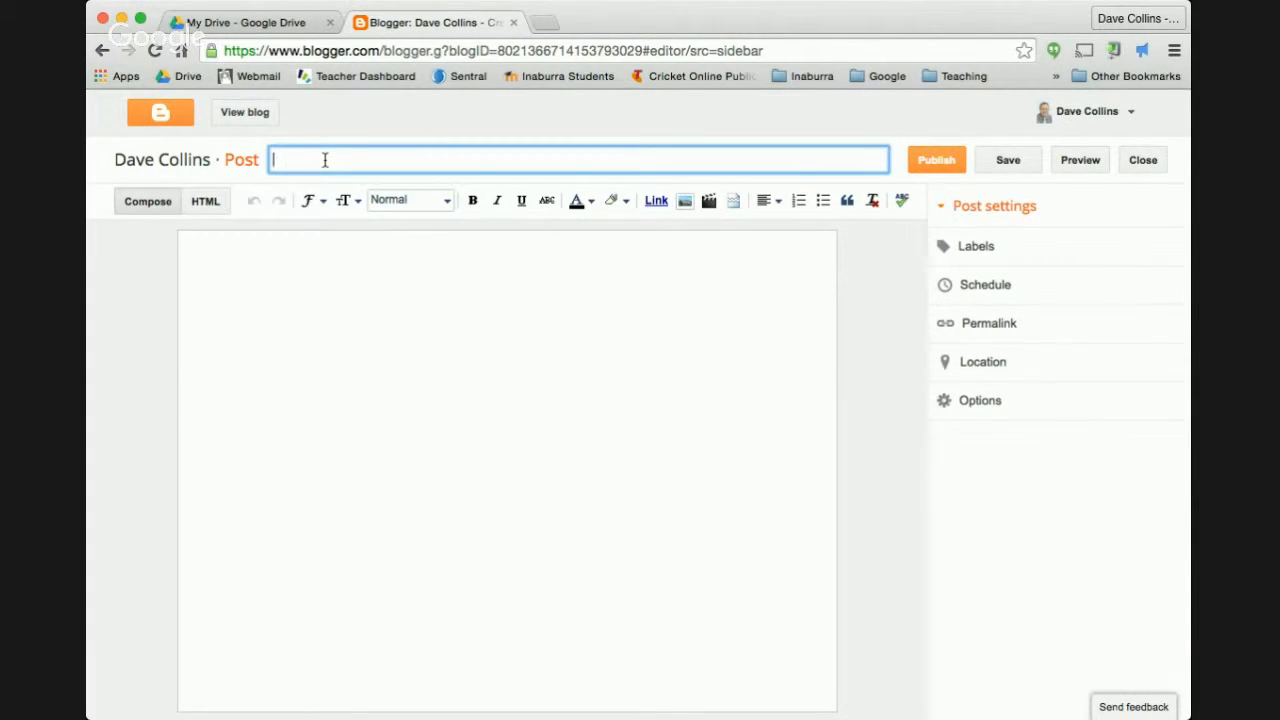
type("Map of cool holiday destiannations")
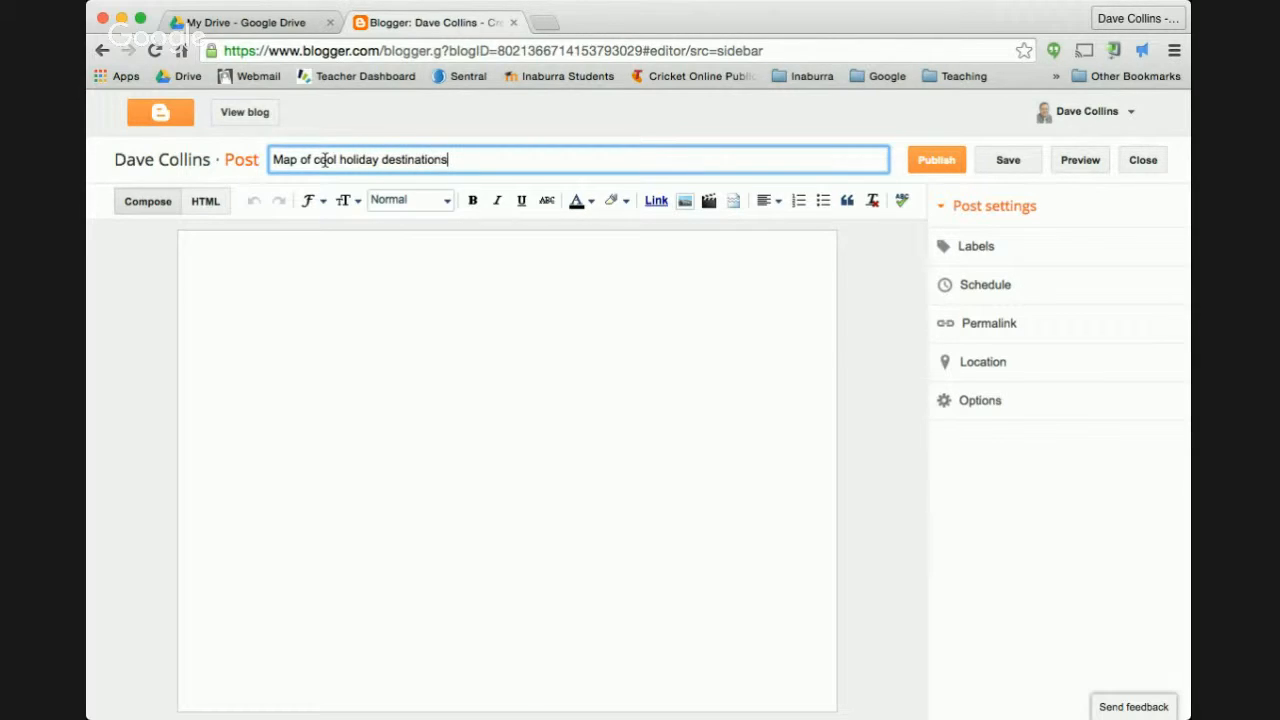
Step: Insert the map's 640 by 480 iframe embed code into the post's HTML source and return to the compose view
left_click(216, 204)
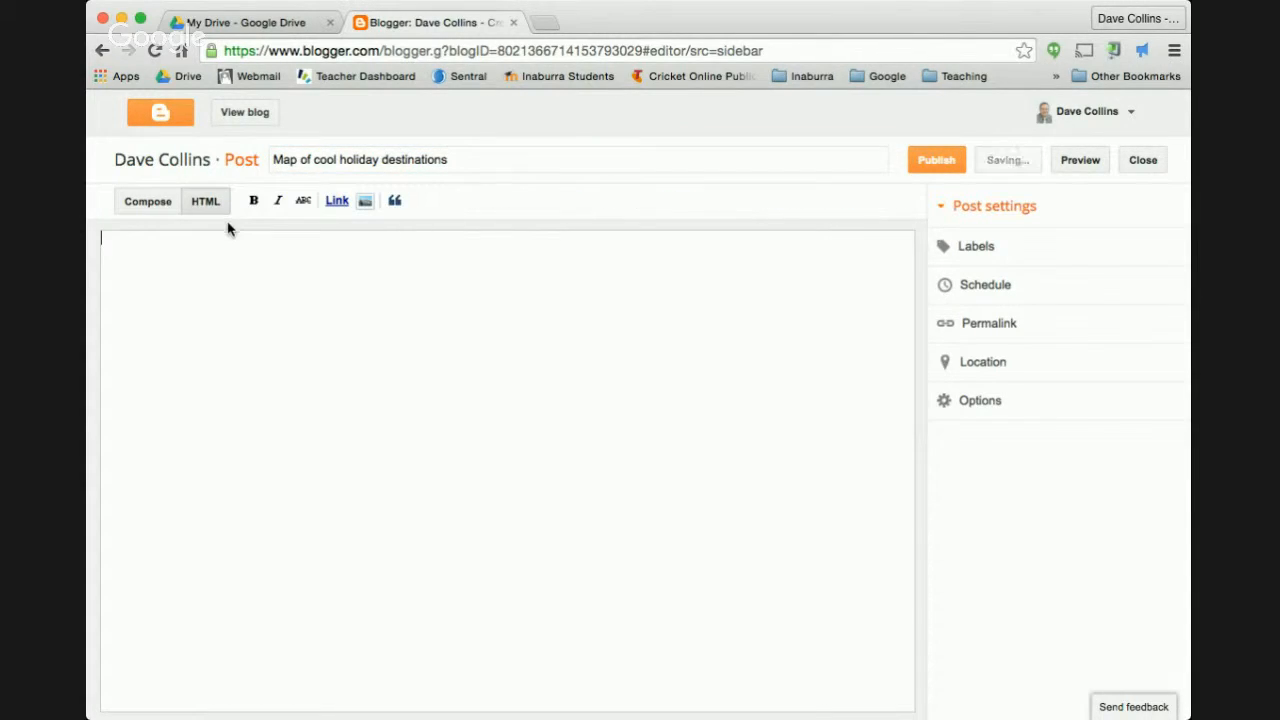
type("Photo and WIFI Troubleshooting PAC Foyer")
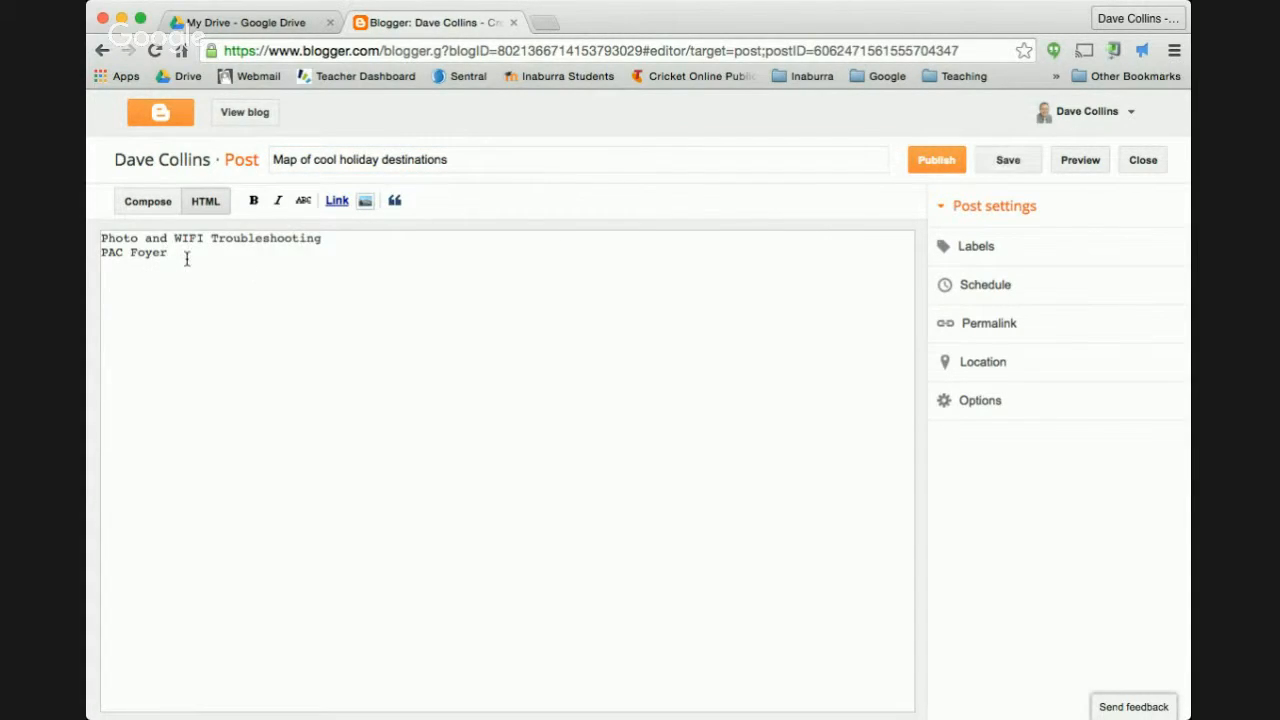
key("super+z")
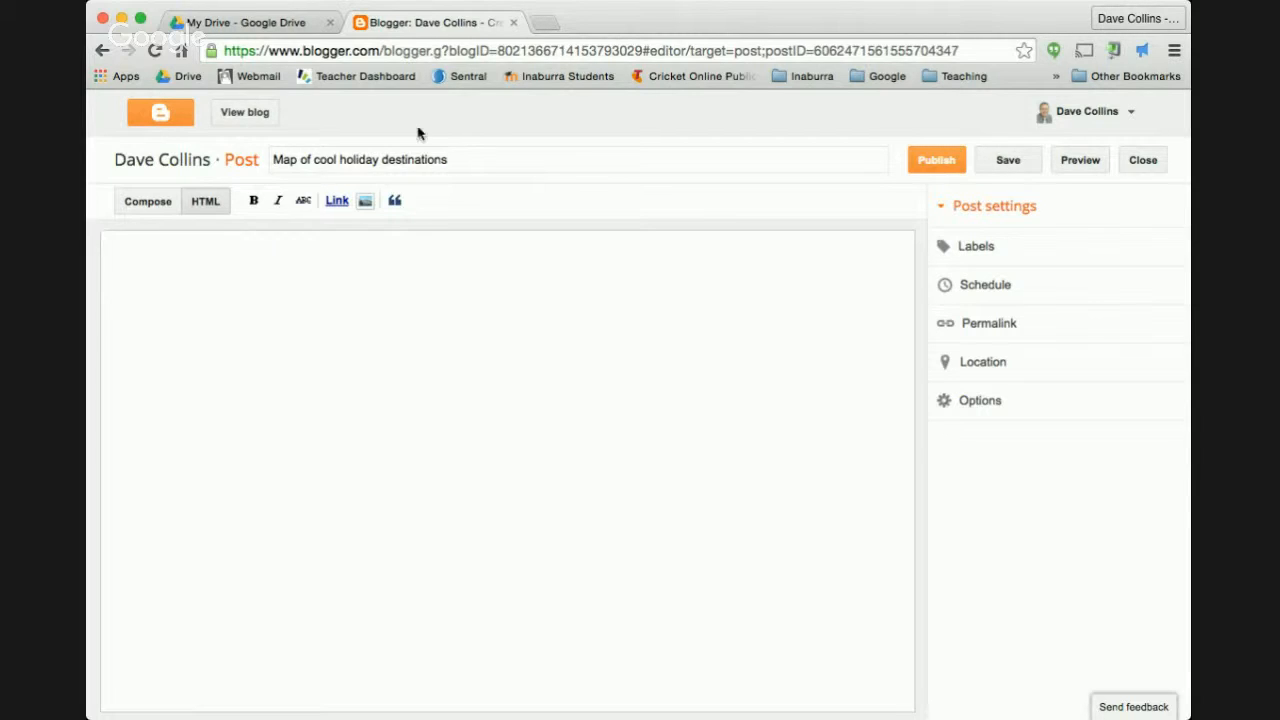
key("super+Tab")
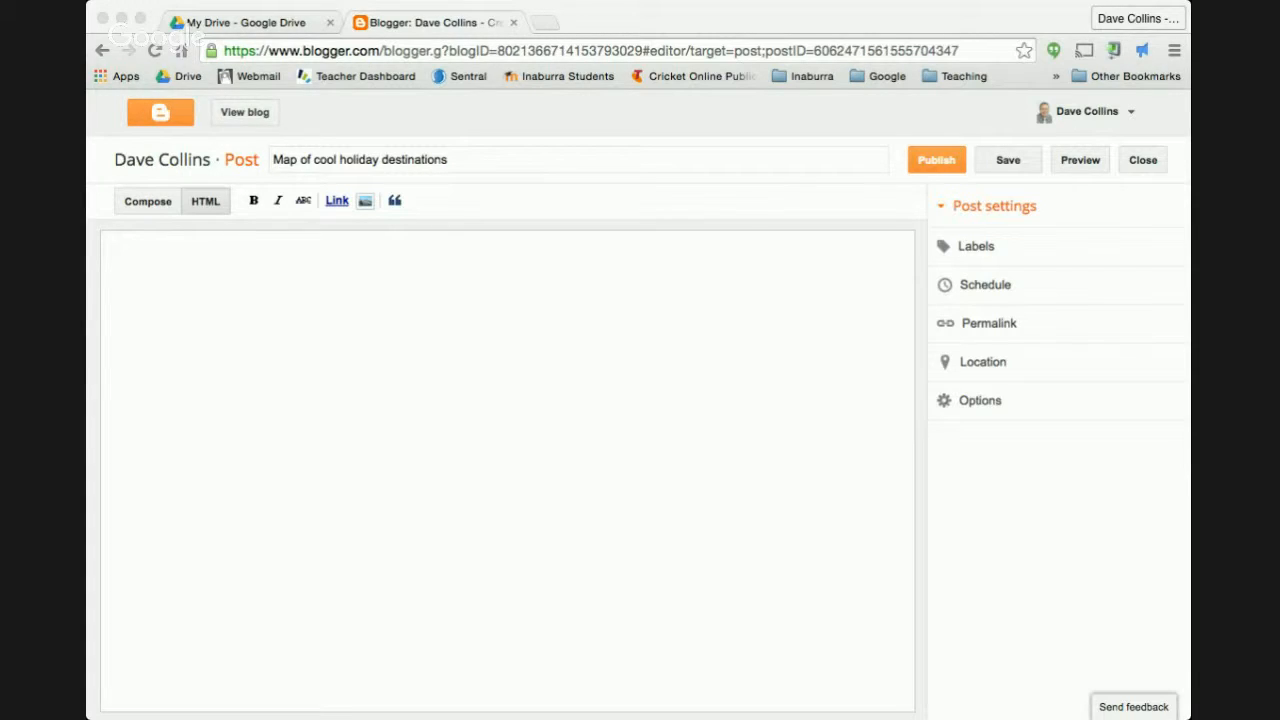
left_click(165, 370)
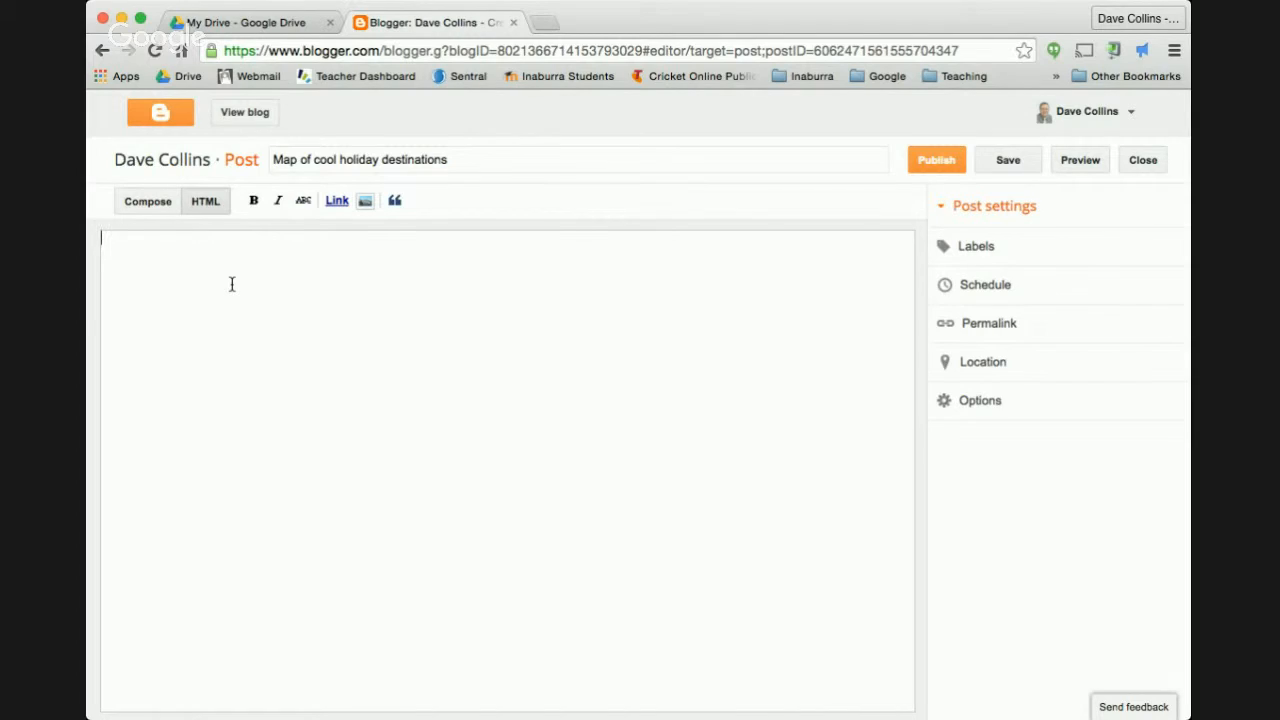
type("<iframe src=\"https://www.google.com/maps/d/embed?mid=z3wWHhA6VThI.kSOUTnWXqL4c\" width=\"640\" height=\"480\"></iframe>")
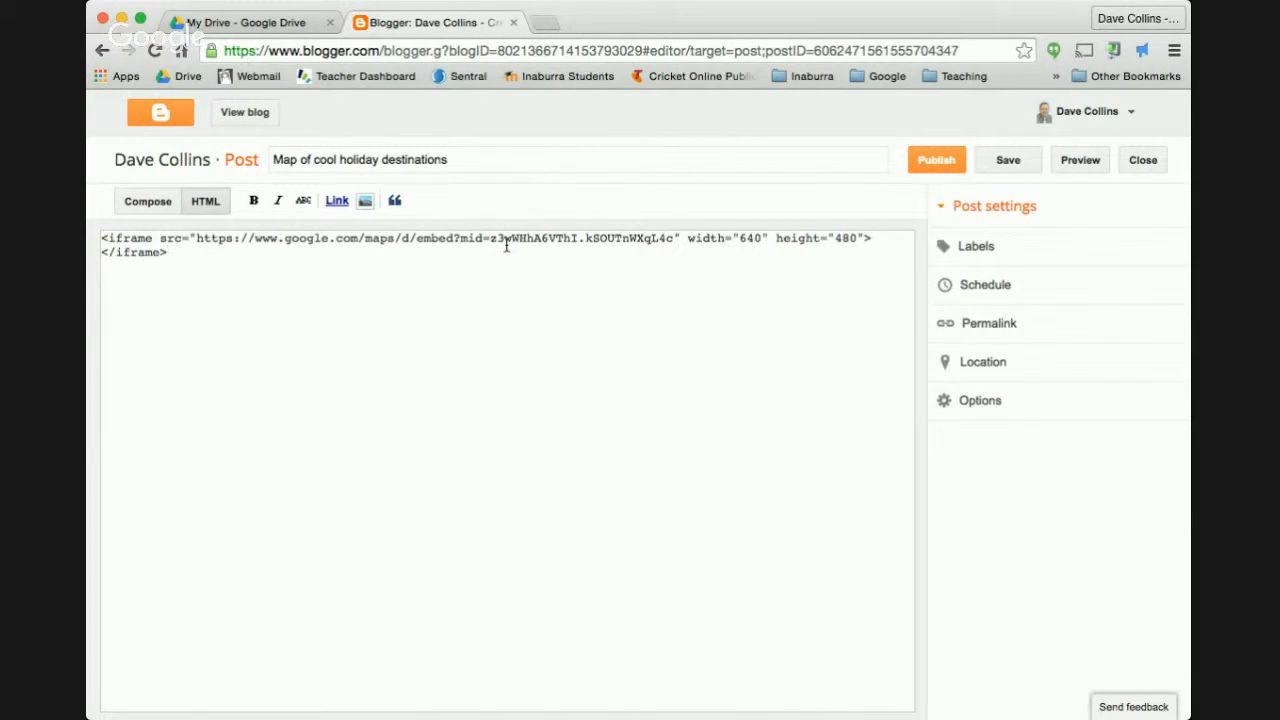
left_click(166, 203)
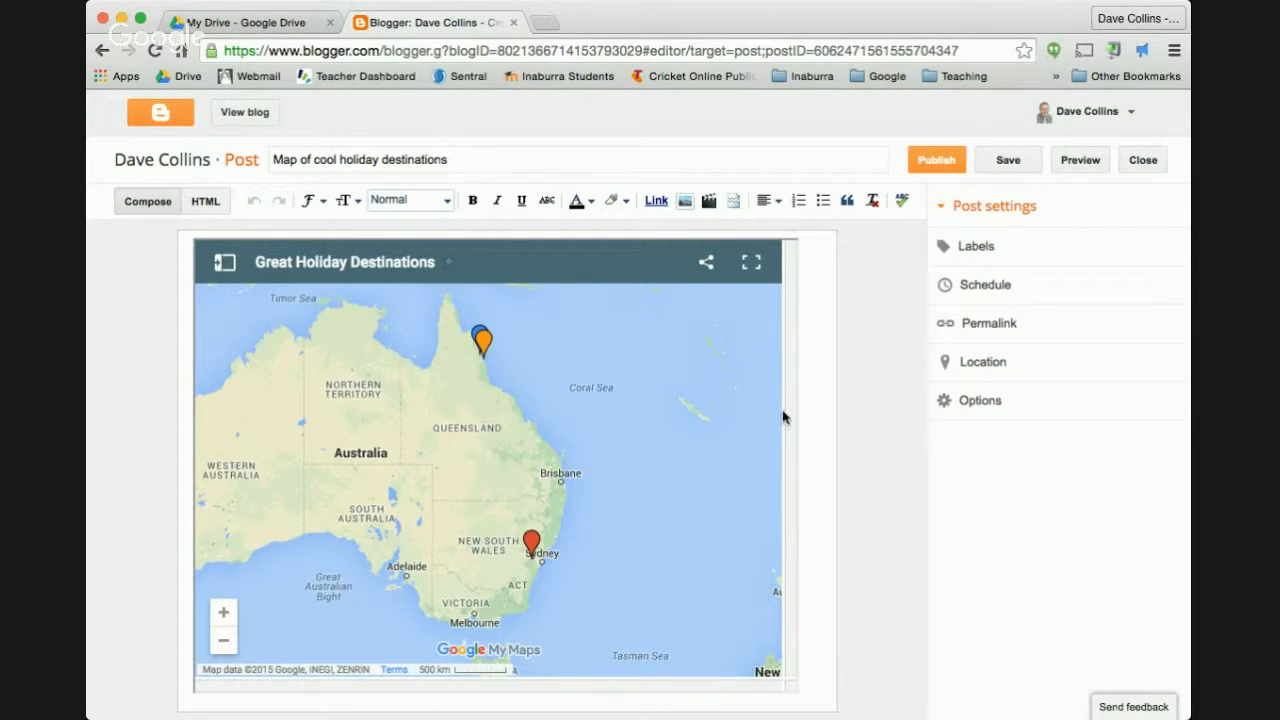
Step: Preview the blog post and check how the embedded holiday map appears on the page
left_click(1090, 162)
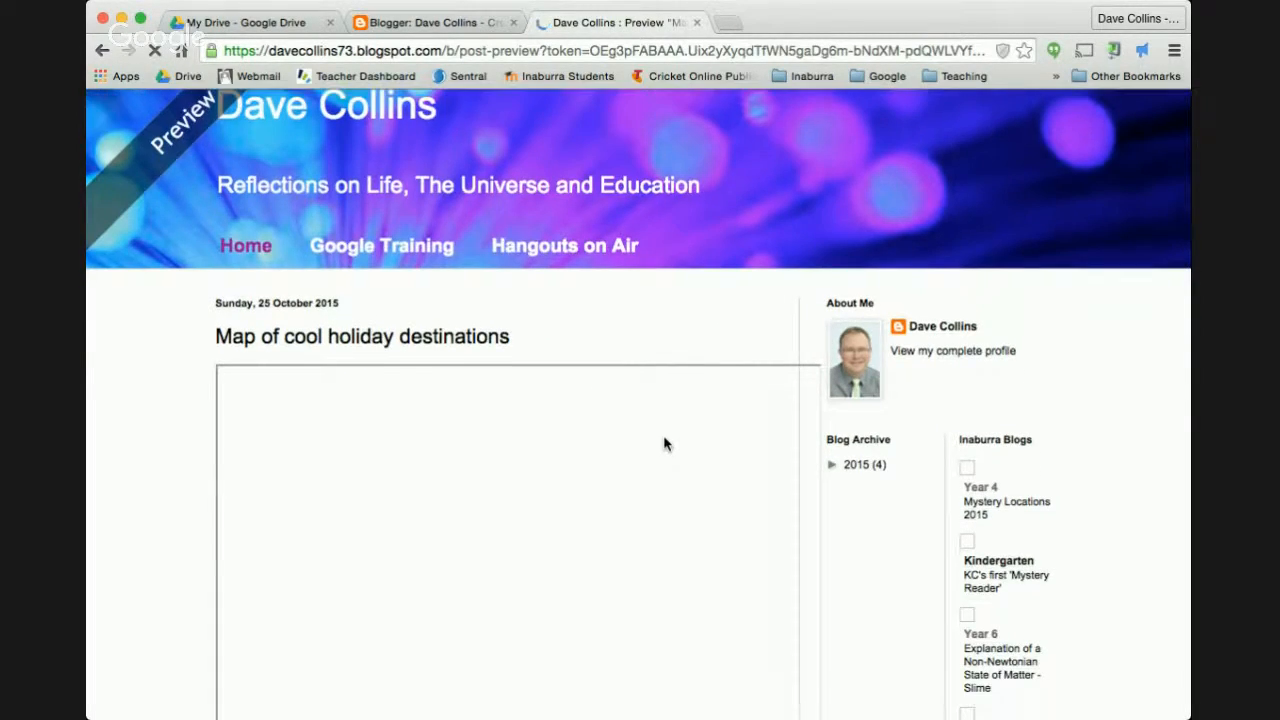
scroll(665, 444, "down", 5)
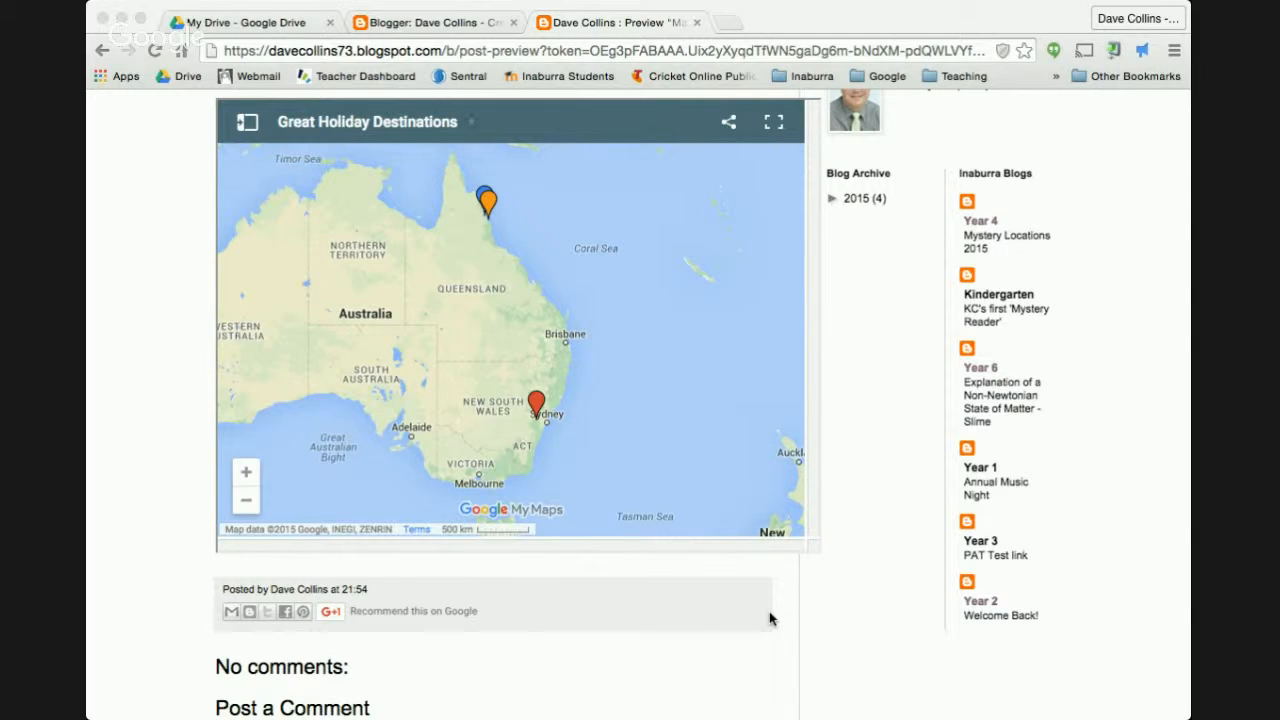
left_click(835, 615)
scroll(835, 615, "down", 1)
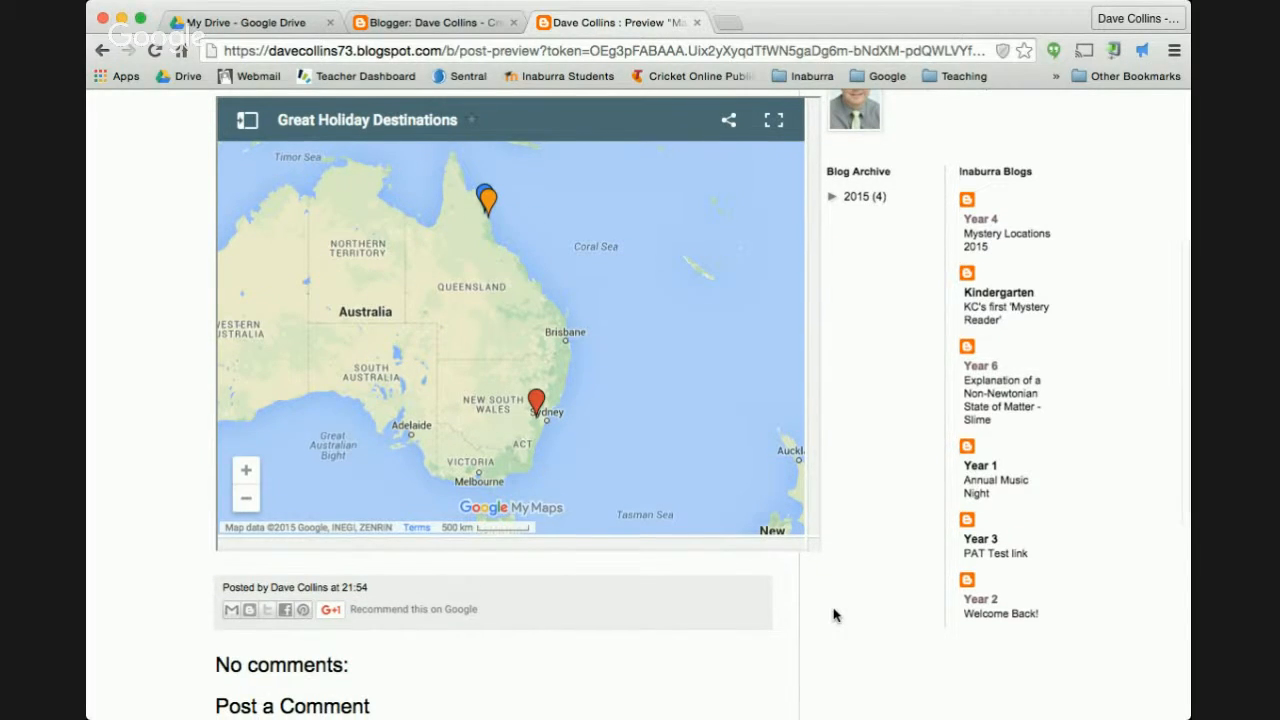